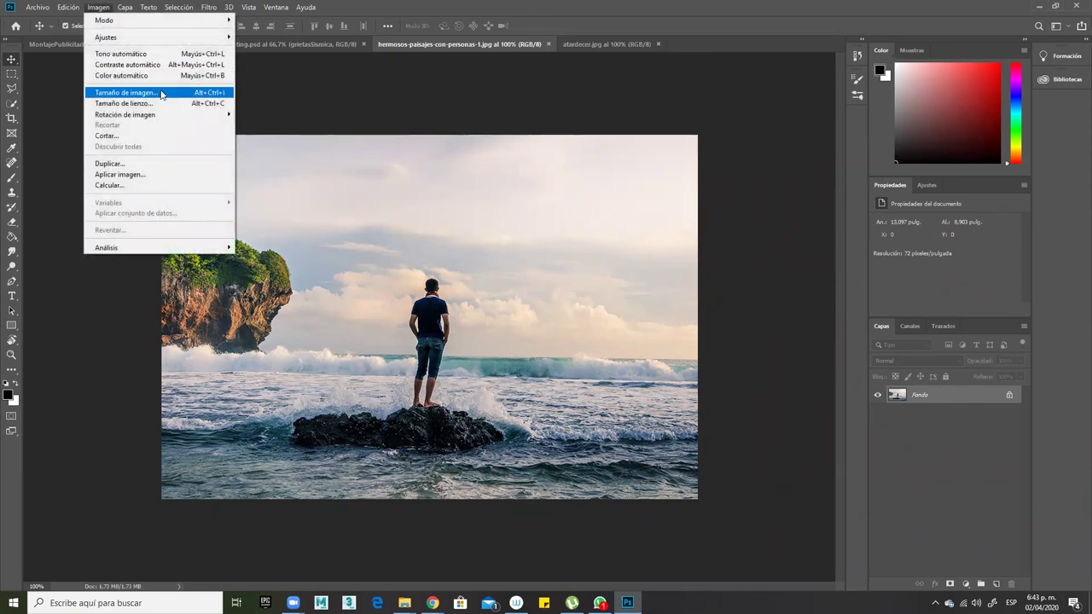
Check the beach photo's image size settings and close them without changes.
click(158, 96)
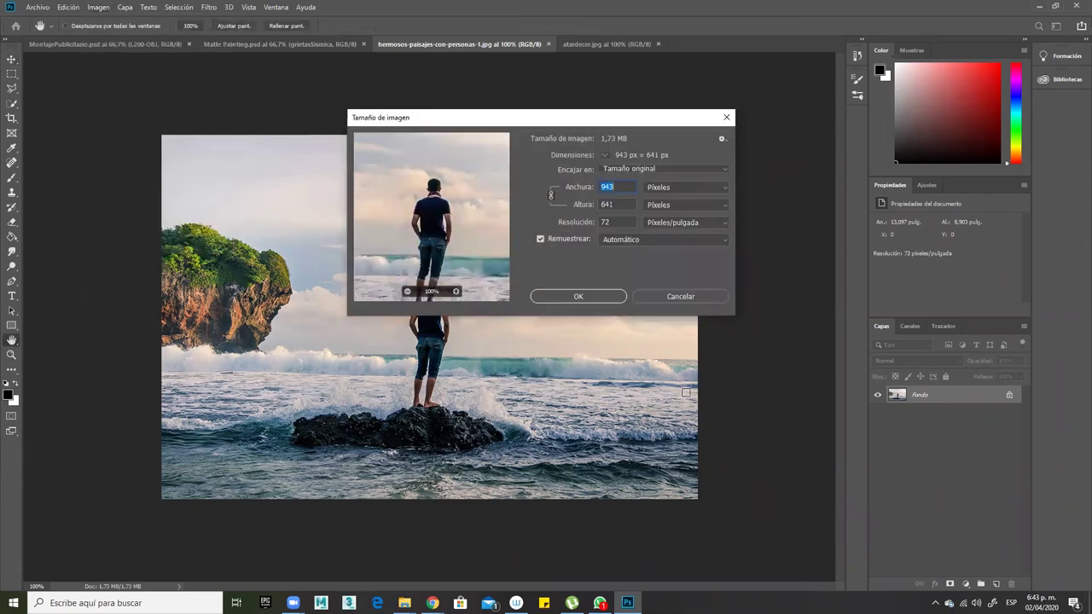
click(695, 296)
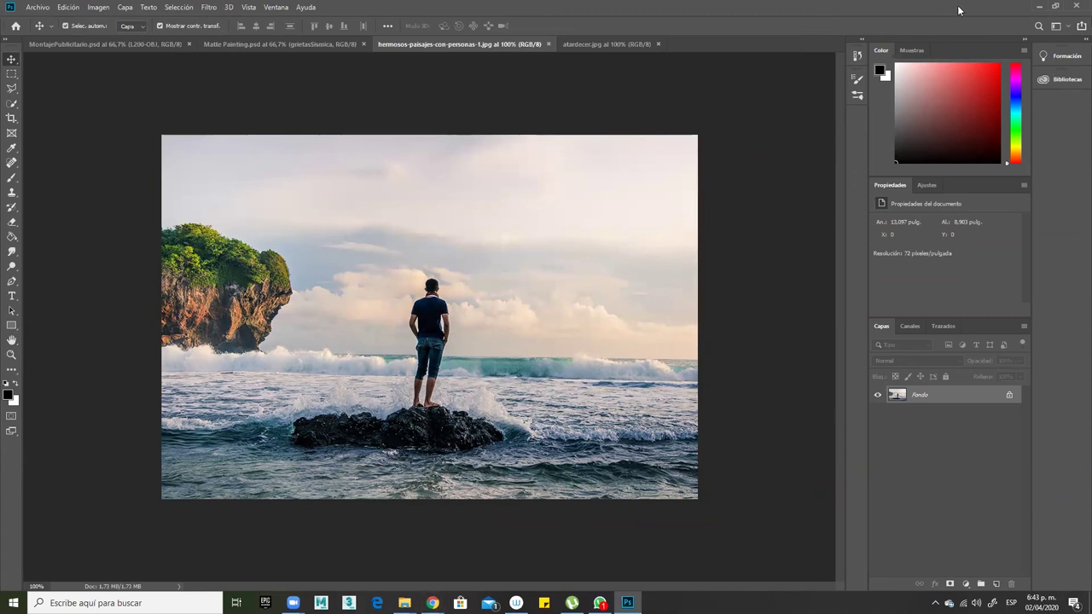
Launch ZoomIt from the desktop and return to the beach photo in Photoshop.
click(1038, 6)
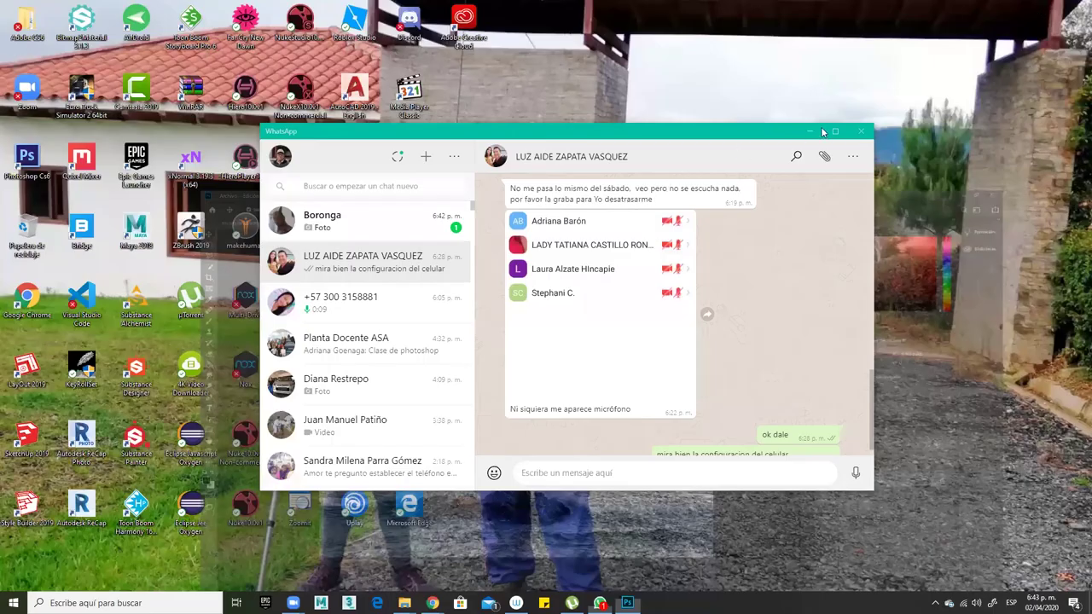
key(super+d)
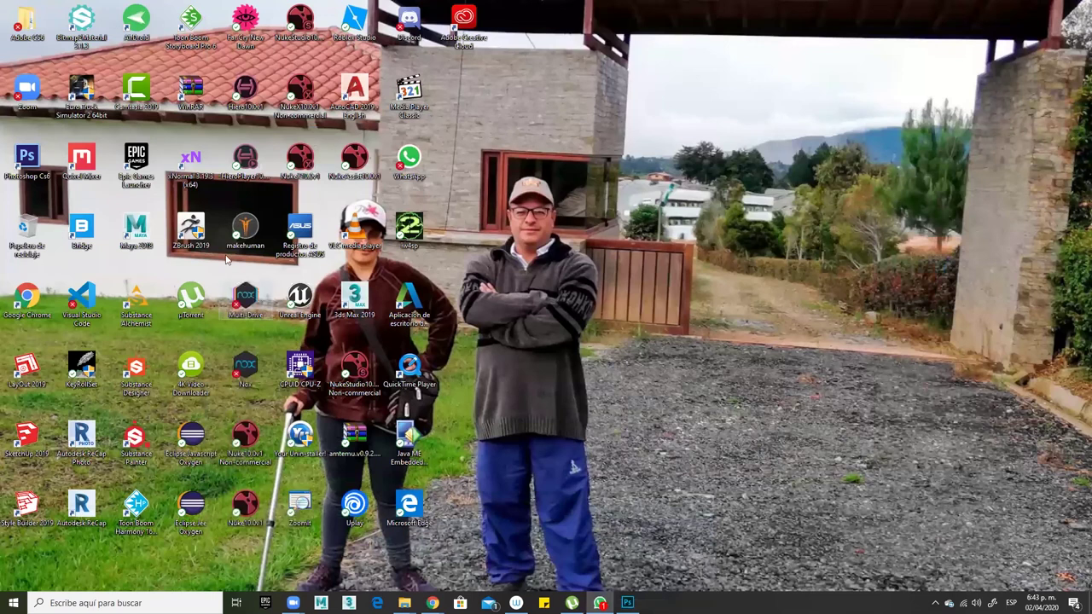
double_click(303, 509)
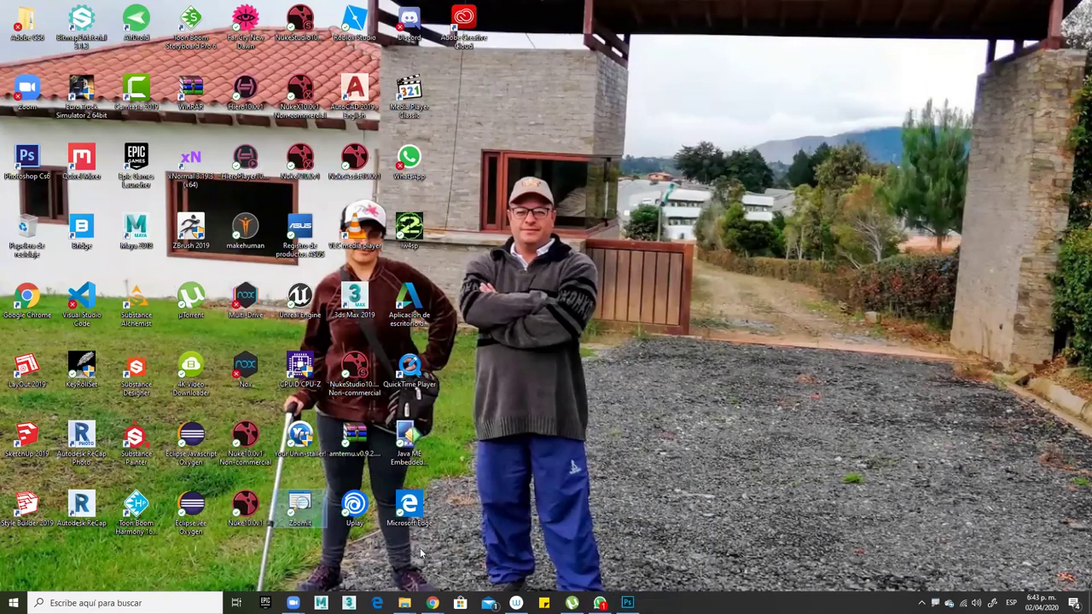
key(super+d)
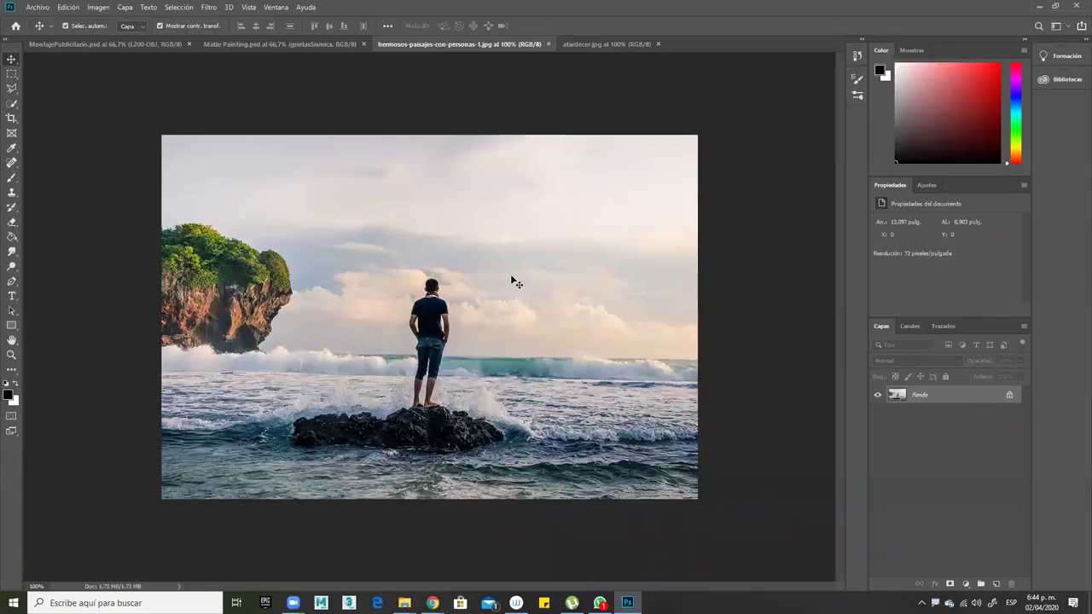
Open the beach photo's image size settings and show its width and height in centimetres.
click(98, 7)
click(144, 92)
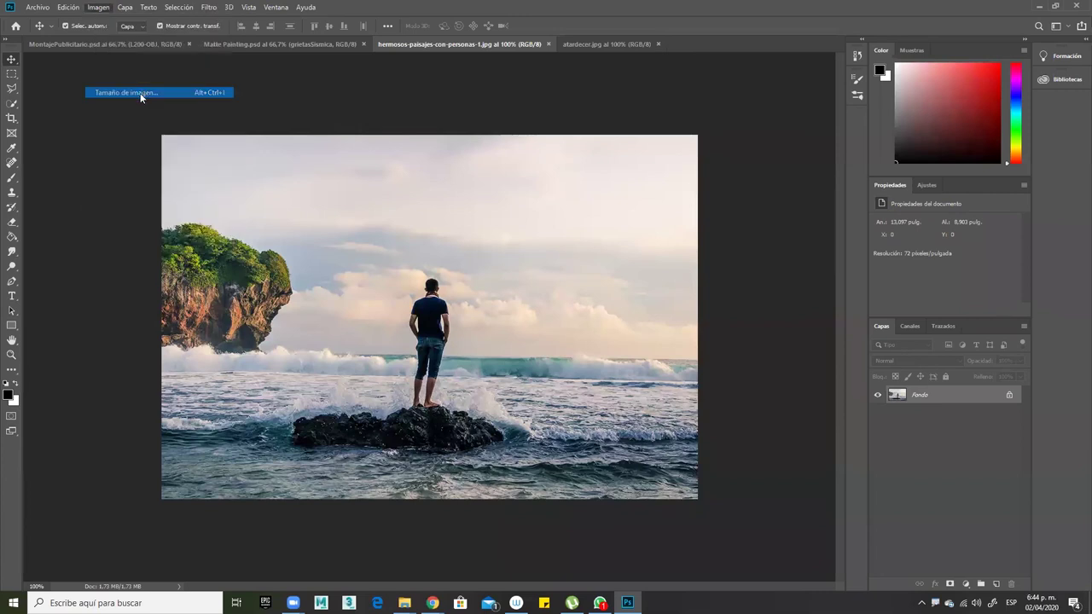
drag(591, 122, 504, 172)
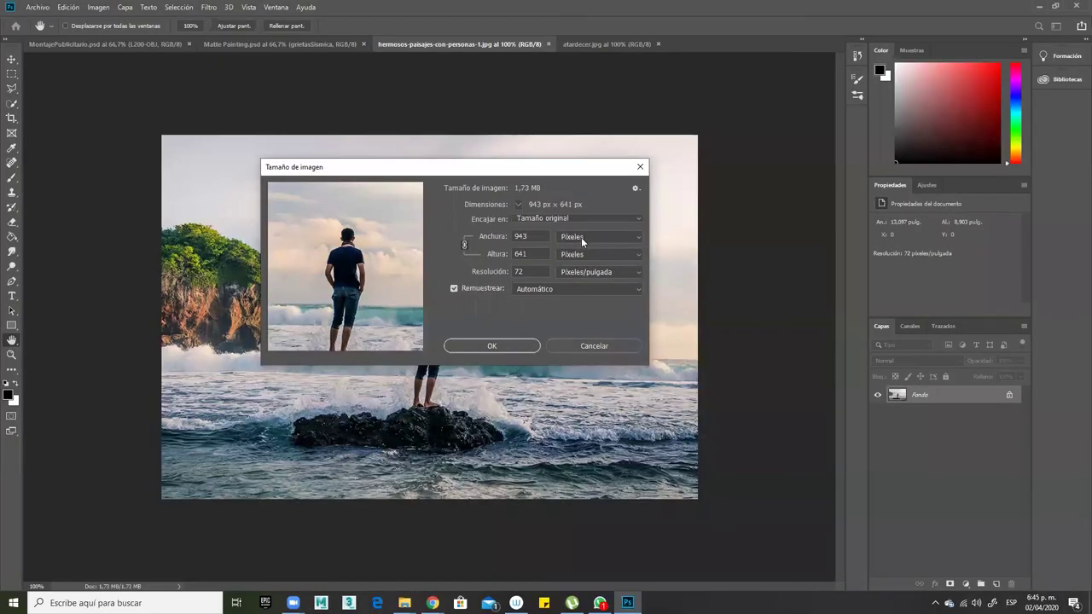
click(582, 242)
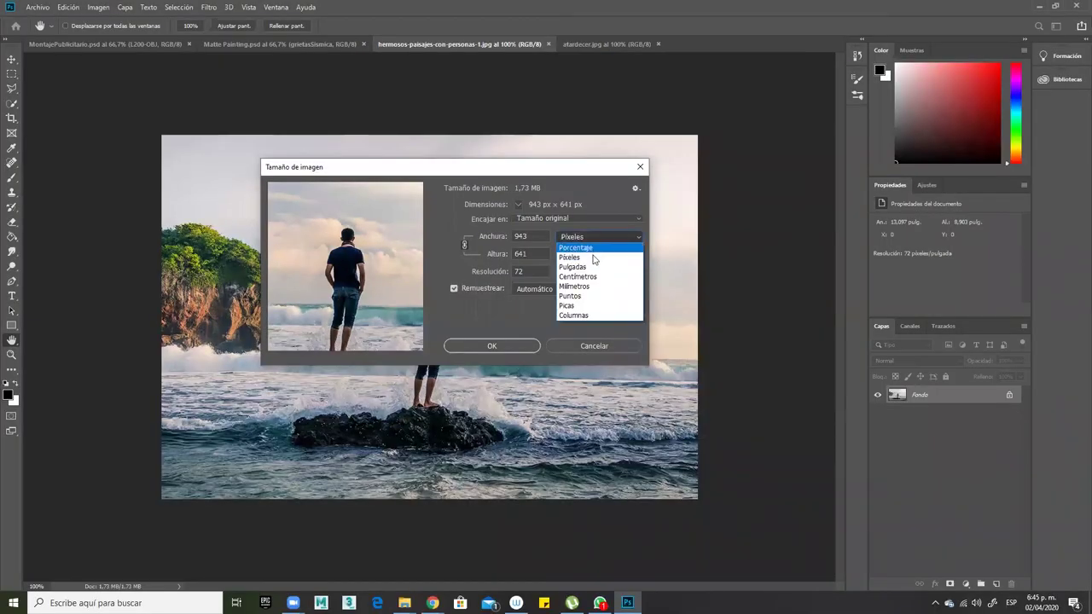
click(587, 280)
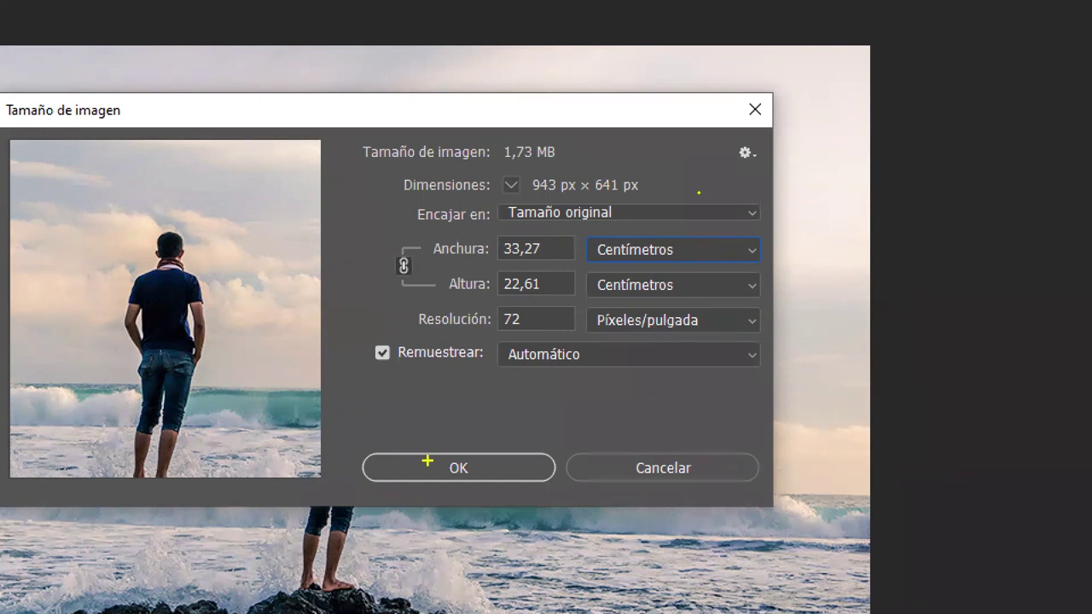
Annotate the image size settings in yellow, boxing width, height, resolution and dimensions and handwriting 5000 x 4800 beside the dimensions.
click(508, 248)
mouse_move(483, 269)
mouse_down()
mouse_move(572, 271)
mouse_move(579, 296)
mouse_up()
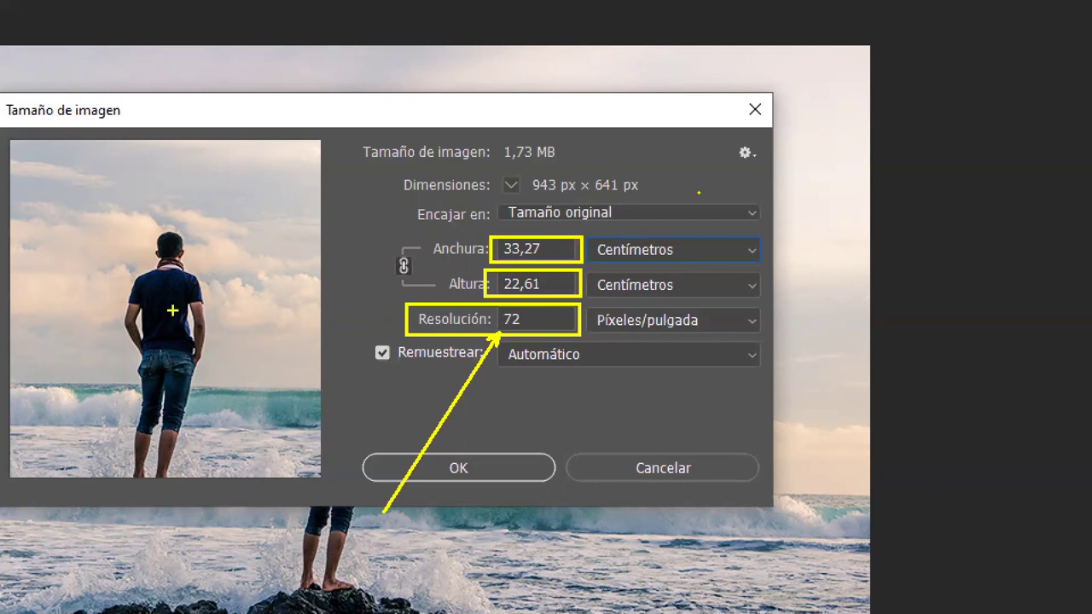
drag(699, 193, 696, 198)
mouse_move(583, 133)
mouse_down()
mouse_move(748, 142)
mouse_move(729, 159)
mouse_move(745, 184)
mouse_move(736, 175)
mouse_move(870, 177)
mouse_up()
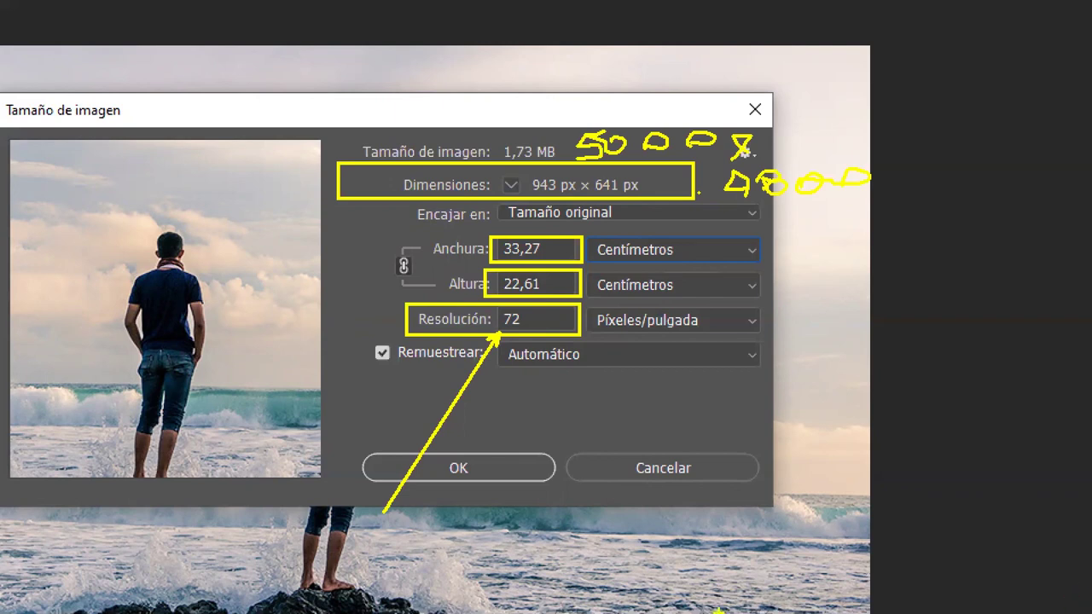
mouse_move(537, 322)
mouse_down()
mouse_move(582, 399)
mouse_move(576, 422)
mouse_move(602, 447)
mouse_move(607, 433)
mouse_move(680, 457)
mouse_up()
mouse_move(668, 420)
mouse_down()
mouse_move(711, 432)
mouse_move(716, 418)
mouse_move(742, 438)
mouse_move(742, 417)
mouse_up()
mouse_move(566, 489)
mouse_down()
mouse_move(568, 511)
mouse_move(585, 490)
mouse_move(610, 510)
mouse_move(626, 487)
mouse_move(682, 522)
mouse_up()
mouse_move(682, 488)
mouse_down()
mouse_move(704, 515)
mouse_move(706, 490)
mouse_move(729, 503)
mouse_up()
drag(727, 471, 730, 485)
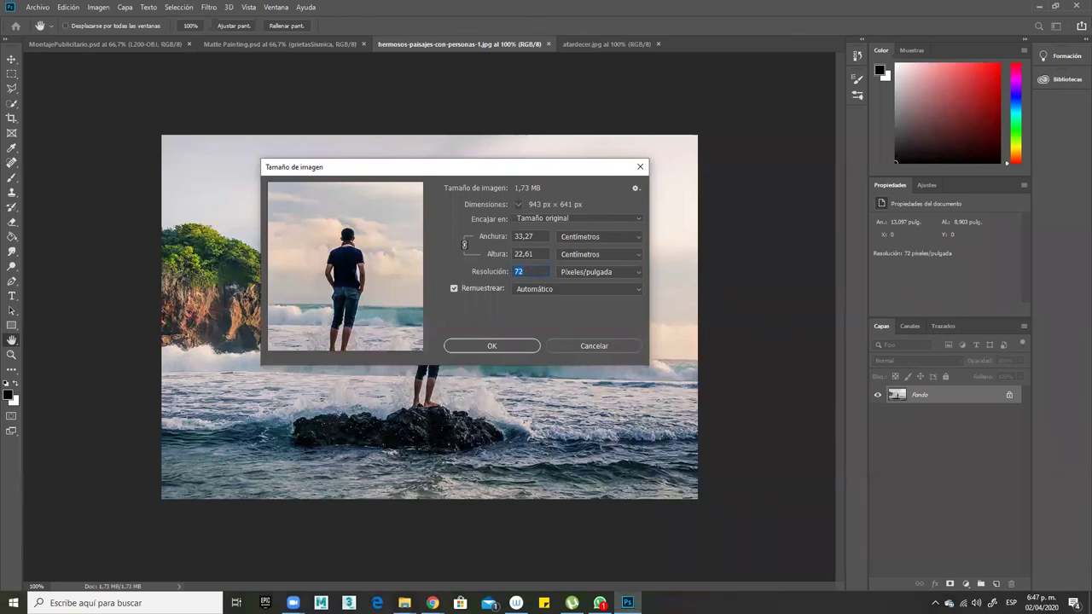
Try a resolution of 300 pixels per inch and bring the man's head into the preview.
text(300)
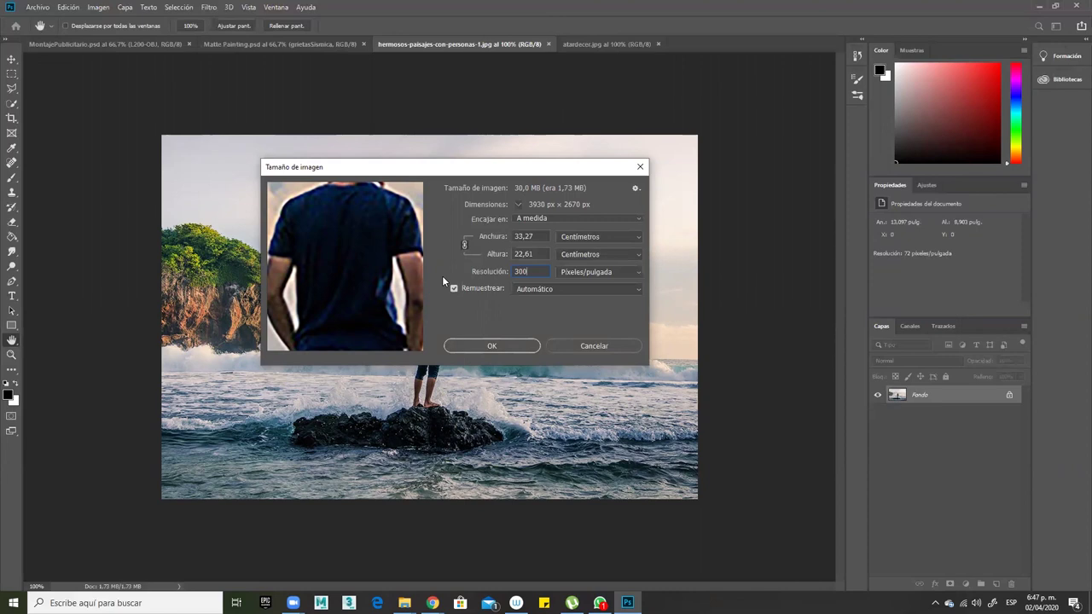
drag(354, 261, 312, 346)
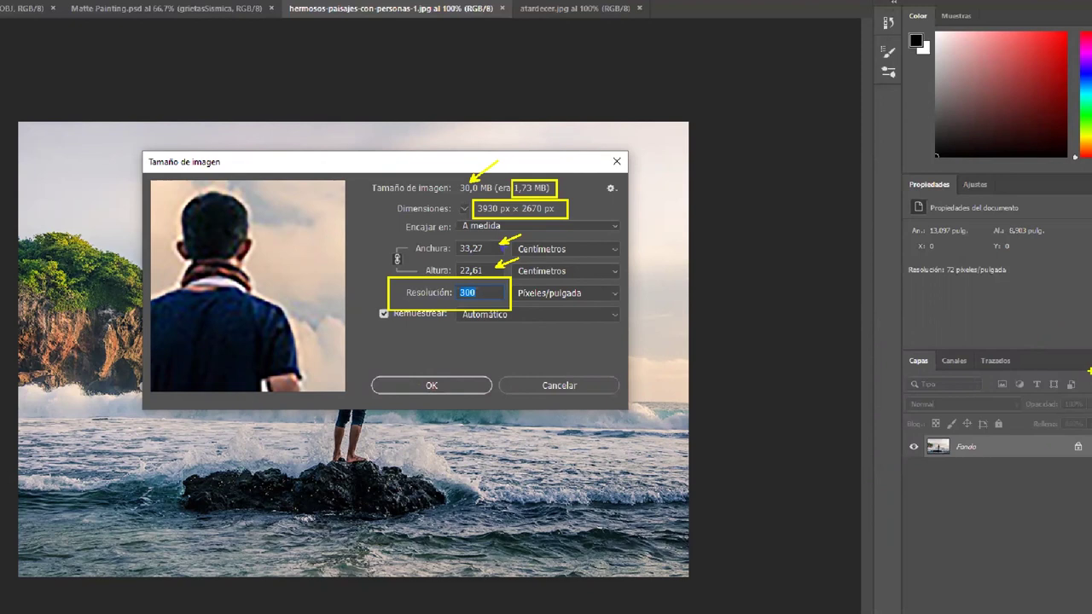
Handwrite 72 ppp – 150 ppp in yellow below the resolution and resampling settings.
mouse_move(383, 340)
mouse_down()
mouse_move(402, 361)
mouse_move(432, 361)
mouse_move(432, 374)
mouse_move(437, 351)
mouse_move(433, 360)
mouse_move(454, 364)
mouse_move(463, 351)
mouse_move(456, 358)
mouse_move(471, 369)
mouse_move(535, 355)
mouse_up()
drag(546, 336, 546, 345)
mouse_move(542, 339)
mouse_down()
mouse_move(542, 355)
mouse_move(573, 335)
mouse_up()
drag(588, 339, 592, 357)
mouse_move(592, 343)
mouse_down()
mouse_move(603, 338)
mouse_move(595, 346)
mouse_move(607, 355)
mouse_up()
mouse_move(607, 339)
mouse_down()
mouse_move(617, 338)
mouse_move(622, 357)
mouse_up()
drag(623, 338, 631, 345)
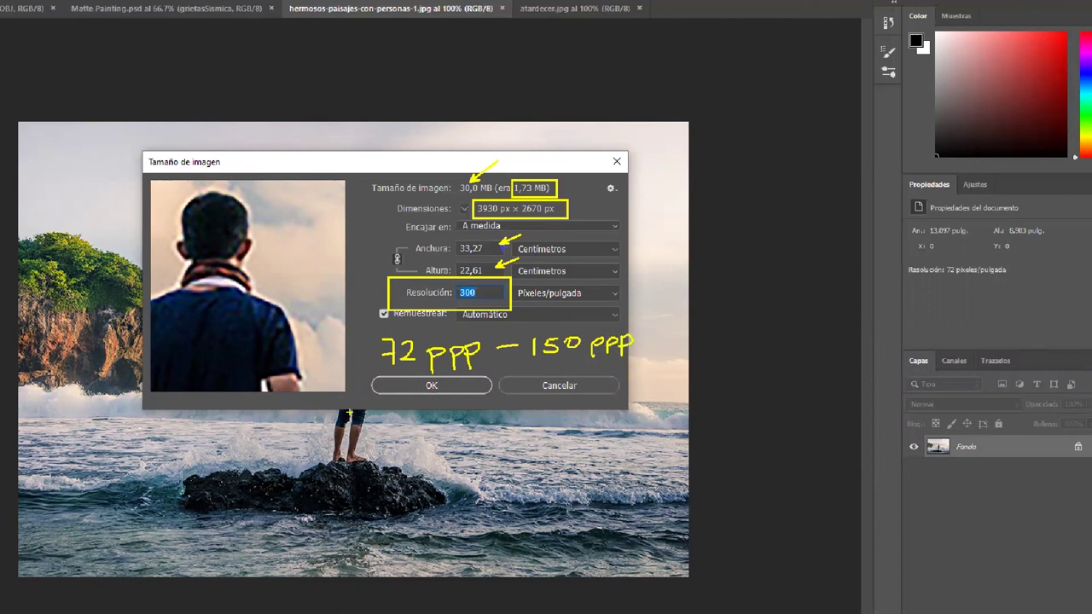
drag(397, 339, 431, 312)
mouse_move(287, 224)
mouse_down()
mouse_move(296, 230)
mouse_move(285, 244)
mouse_move(324, 231)
mouse_up()
click(341, 233)
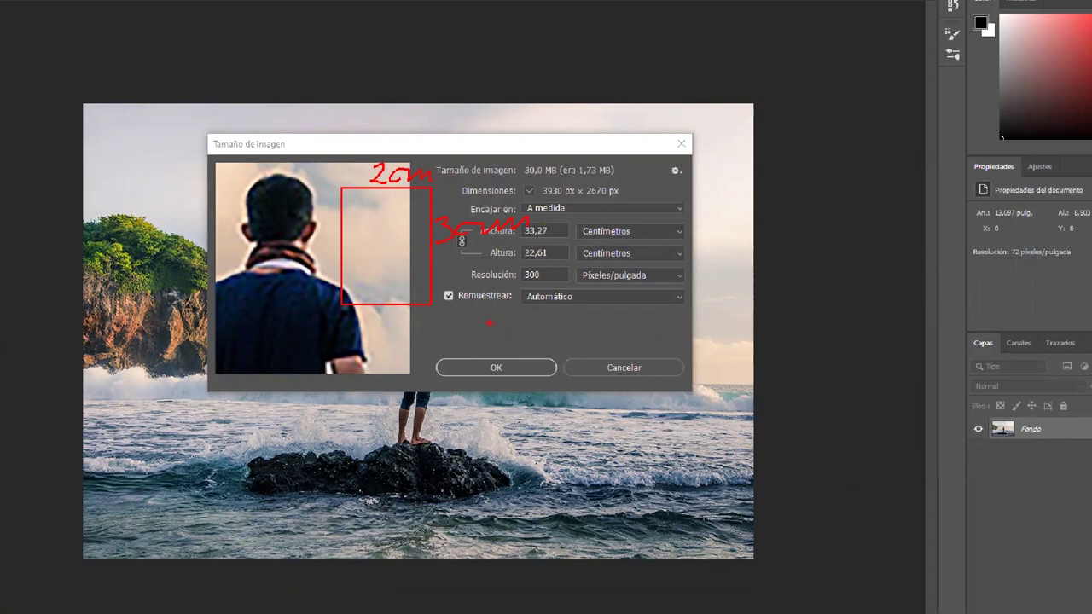
Handwrite 21 x 28 cm in red with an underline and 1200 ppp in green beneath it.
drag(522, 326, 529, 321)
drag(592, 323, 588, 333)
drag(452, 348, 683, 346)
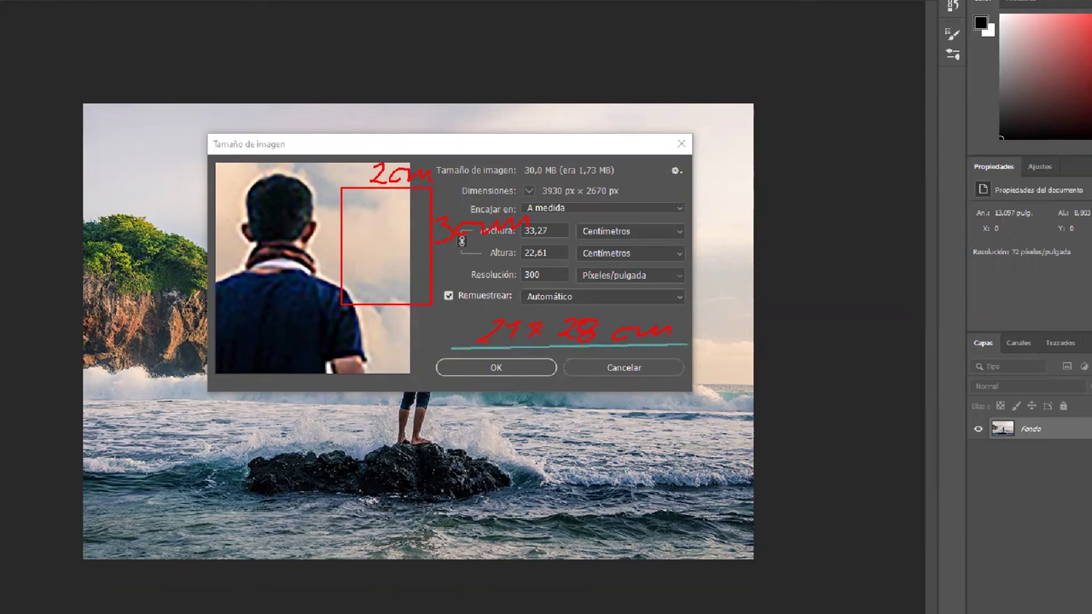
mouse_move(507, 362)
mouse_down()
mouse_move(502, 388)
mouse_move(550, 373)
mouse_up()
mouse_move(573, 372)
mouse_down()
mouse_move(567, 382)
mouse_move(574, 374)
mouse_move(621, 389)
mouse_up()
mouse_move(621, 375)
mouse_down()
mouse_move(614, 388)
mouse_move(643, 376)
mouse_up()
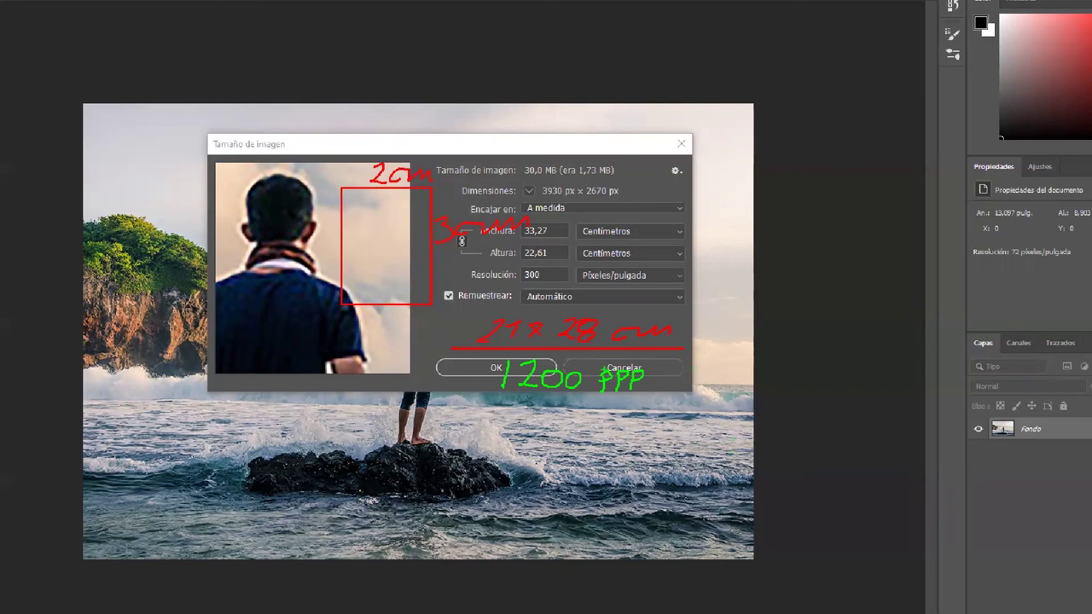
Draw a green arrow to the 1200 ppp note and handwrite 72 ppp and 150 in green above it.
drag(618, 346, 572, 363)
mouse_move(410, 318)
mouse_down()
mouse_move(426, 340)
mouse_move(440, 318)
mouse_move(450, 336)
mouse_move(462, 324)
mouse_move(464, 339)
mouse_move(494, 306)
mouse_up()
mouse_move(486, 307)
mouse_down()
mouse_move(488, 323)
mouse_move(498, 312)
mouse_move(537, 317)
mouse_move(556, 301)
mouse_up()
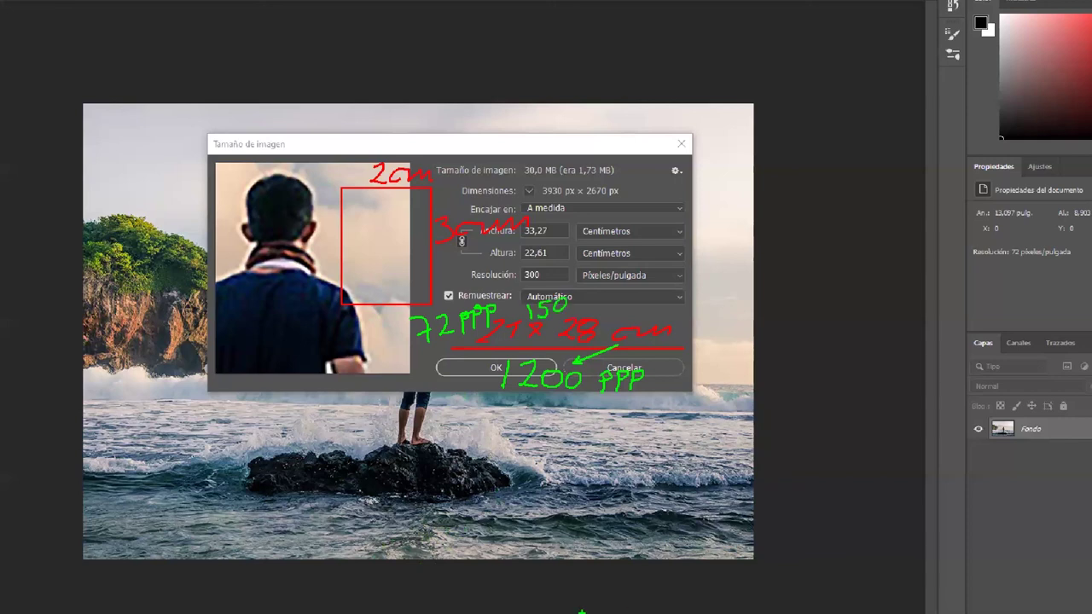
Box the resolution and pixel dimensions in green, point arrows at width and height, and mark the man in the preview.
mouse_move(516, 266)
mouse_down()
mouse_move(524, 279)
mouse_move(572, 284)
mouse_up()
mouse_move(539, 180)
mouse_down()
mouse_move(633, 200)
mouse_move(561, 232)
mouse_move(561, 254)
mouse_up()
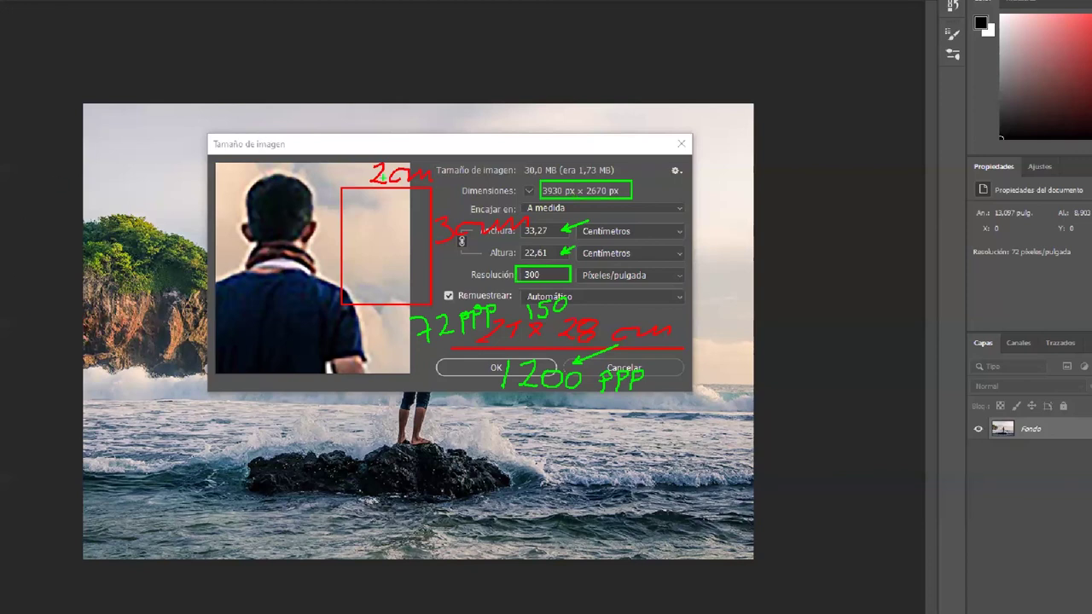
mouse_move(302, 277)
mouse_down()
mouse_move(292, 326)
mouse_move(309, 285)
mouse_up()
drag(304, 325, 317, 282)
drag(341, 345, 321, 283)
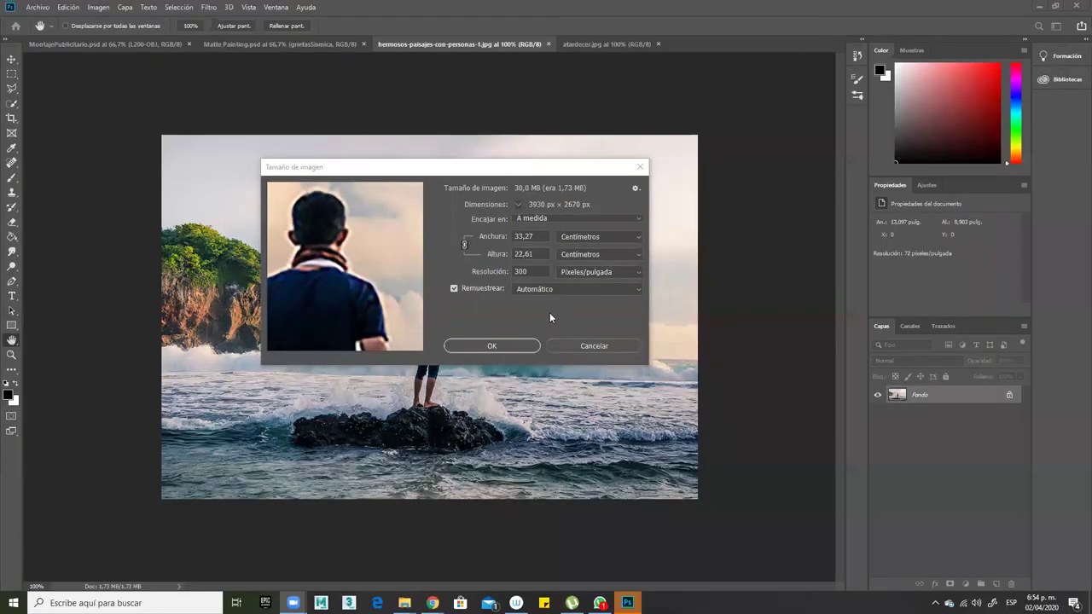
Move the image size settings off the photo and cancel them without applying the resize.
drag(491, 172, 737, 128)
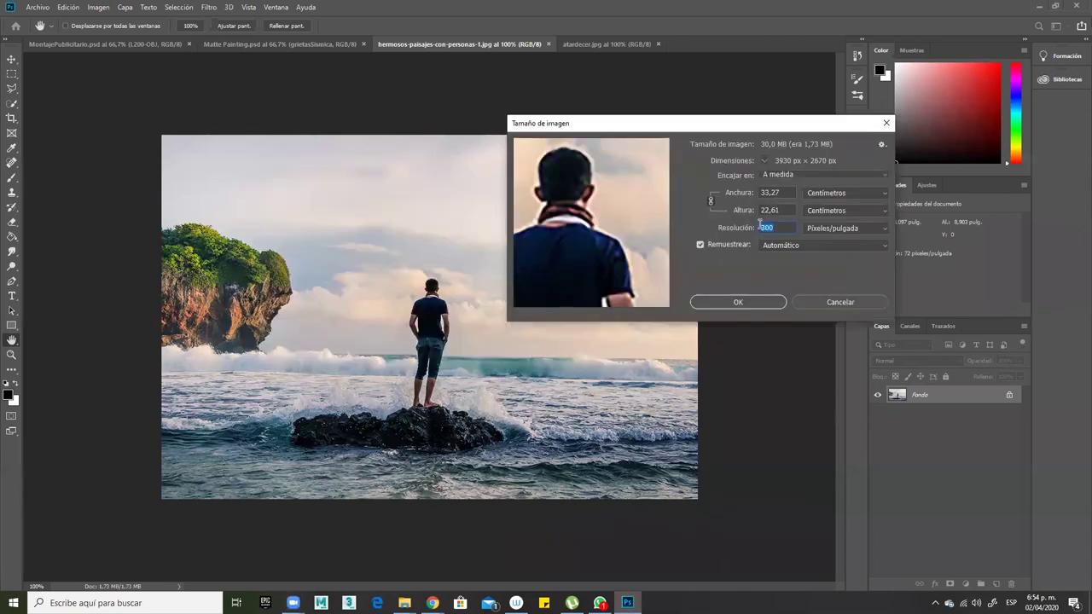
double_click(768, 227)
click(839, 303)
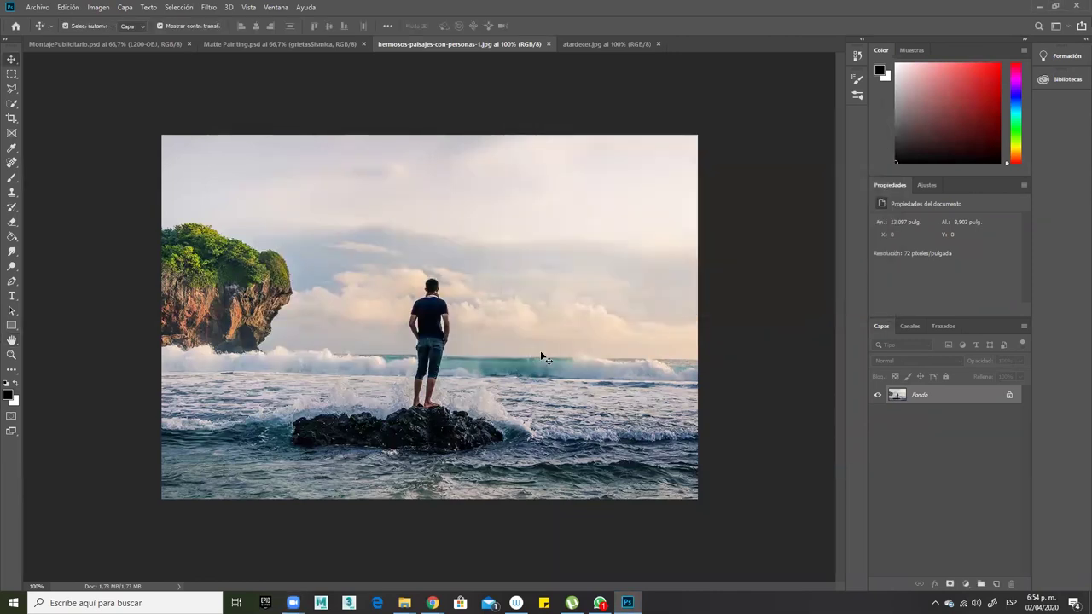
Check the dimensions and resolution of atardecer.jpg and close its image size settings without changes.
click(606, 45)
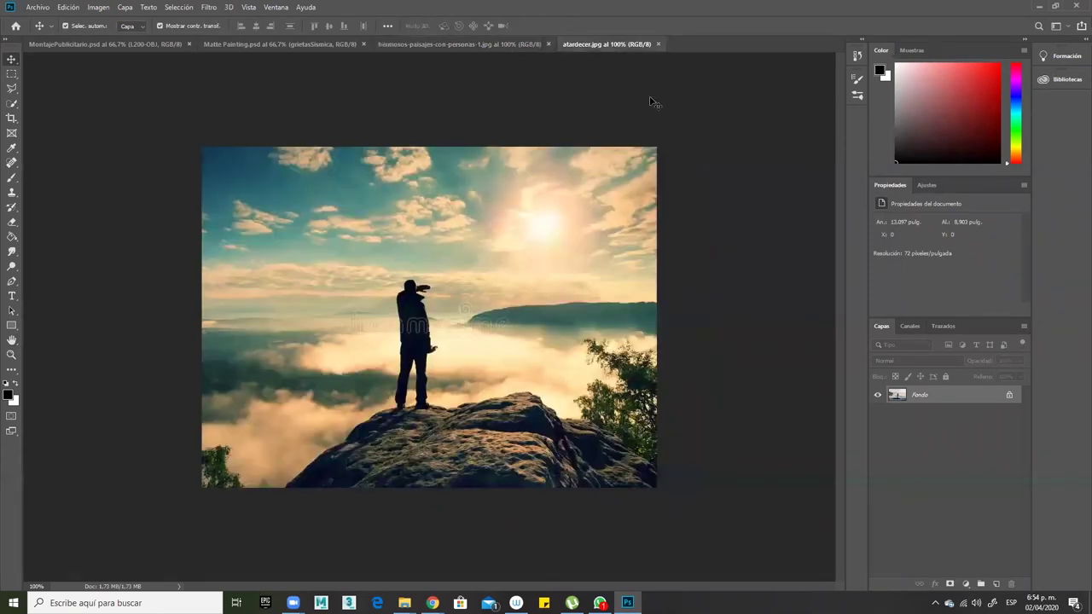
click(98, 7)
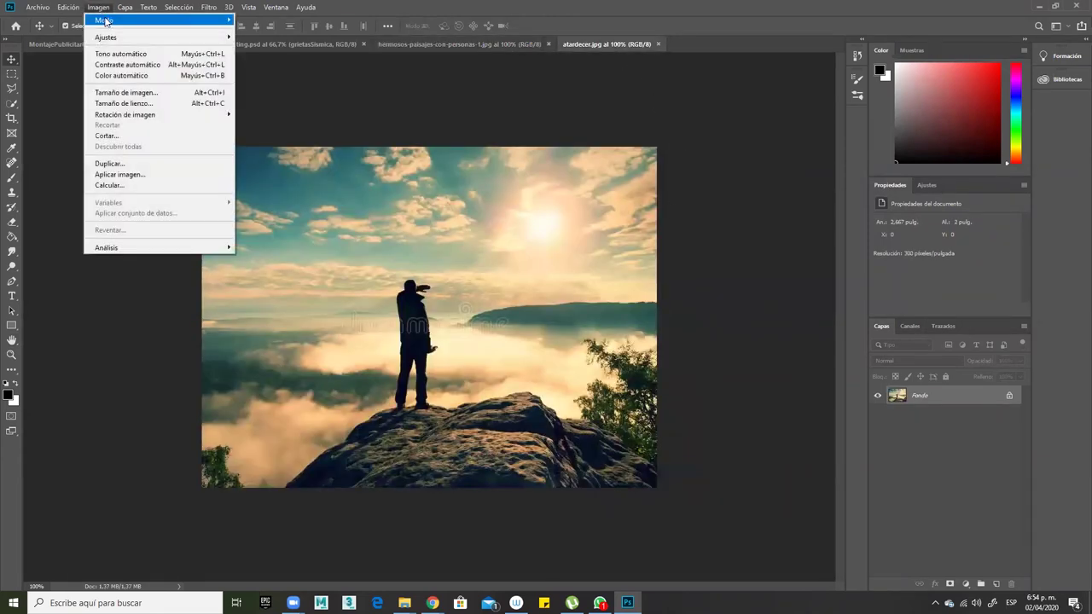
click(169, 94)
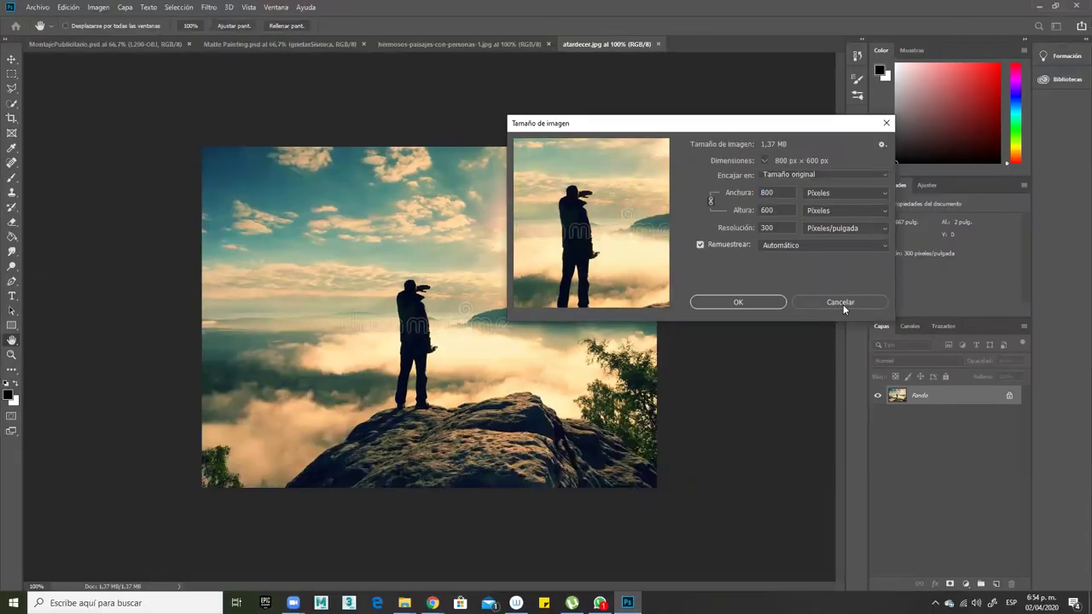
click(840, 322)
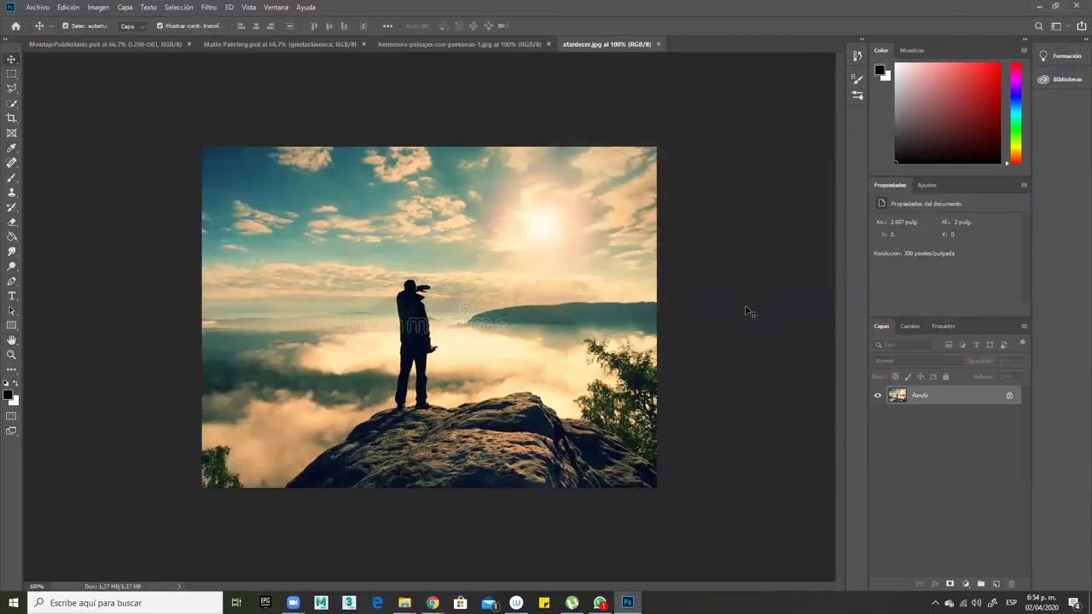
Check the resolution of hermosos-paisajes-con-personas-1.jpg for comparison and close its image size settings without changes.
click(427, 44)
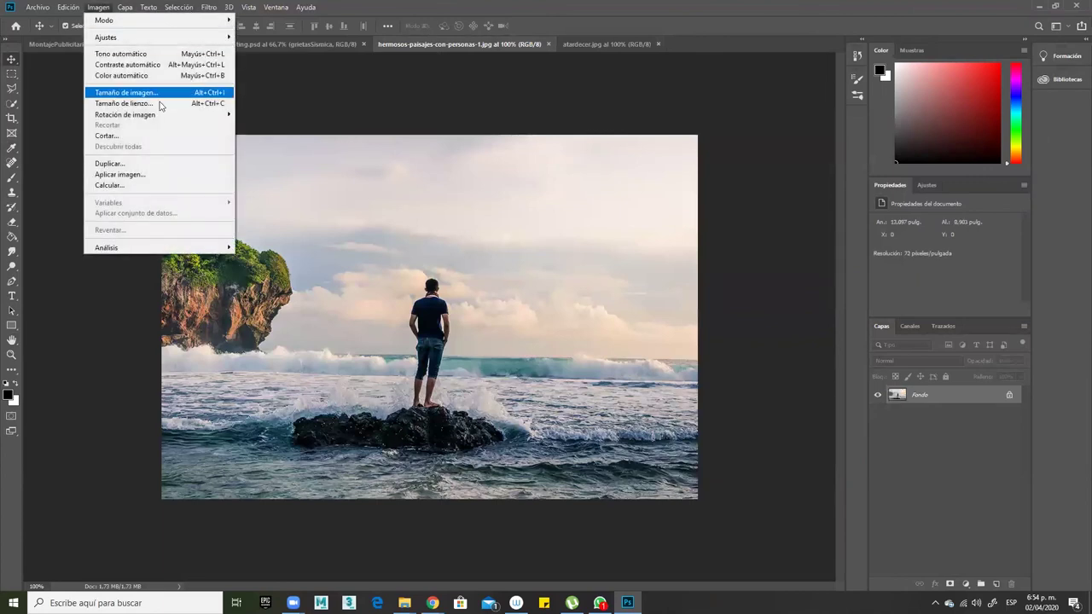
click(167, 94)
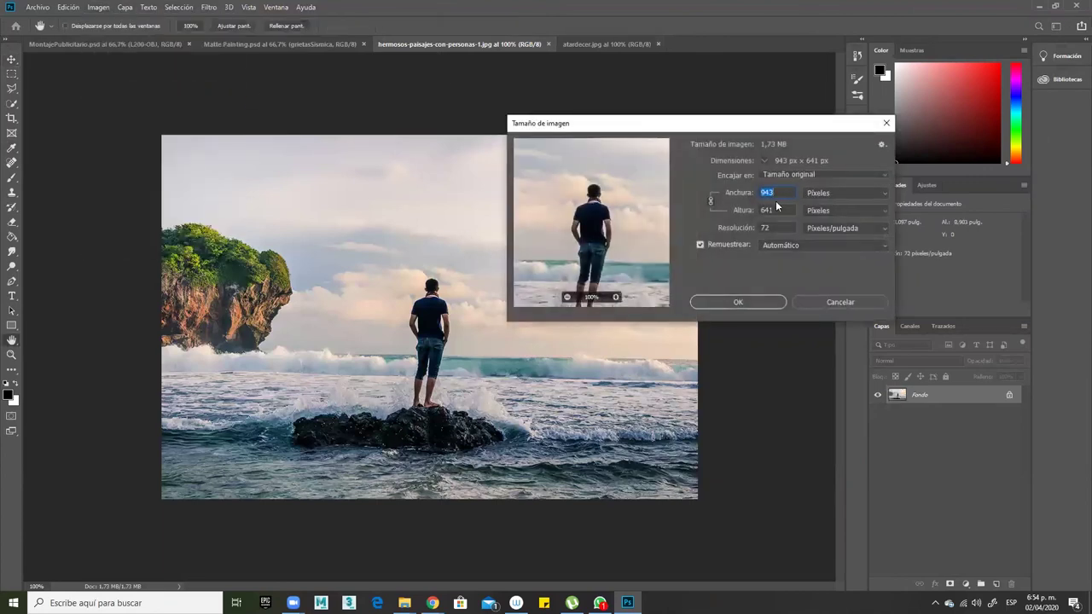
double_click(784, 228)
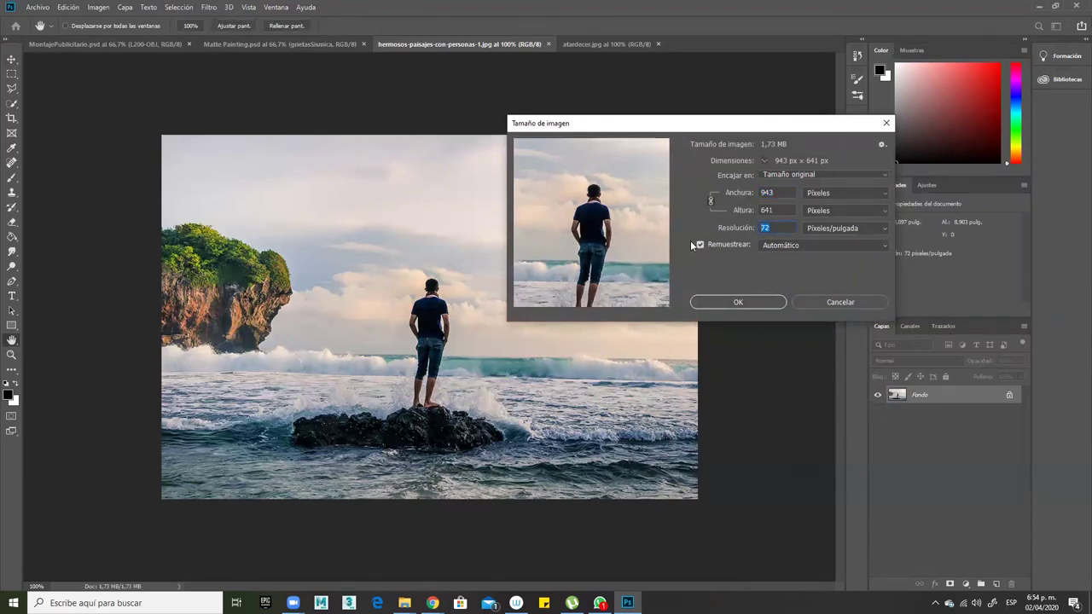
click(813, 304)
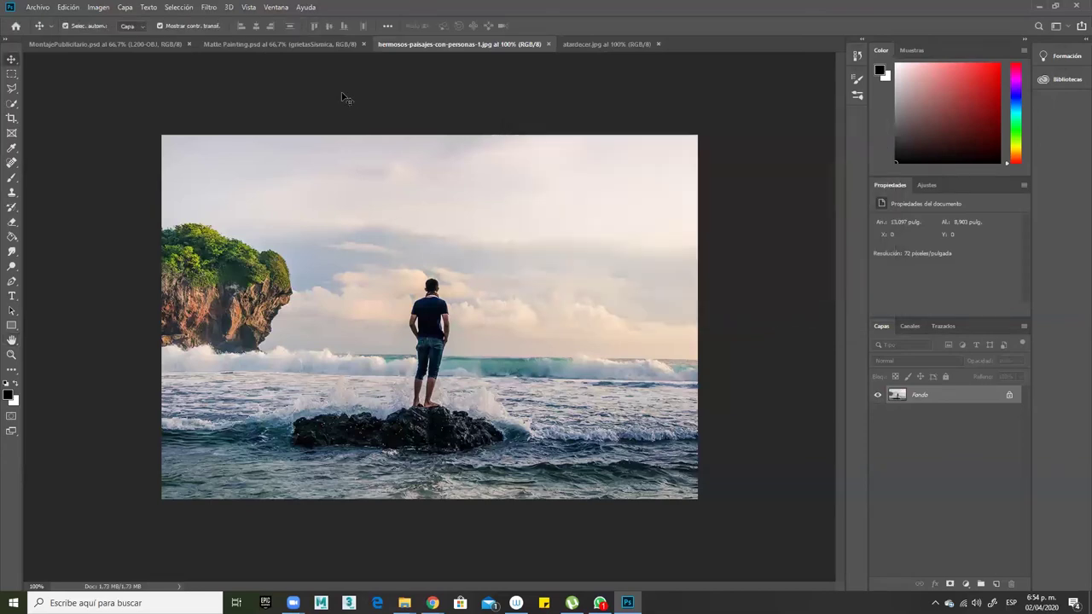
Switch back to atardecer.jpg and review its image size and resolution.
click(613, 43)
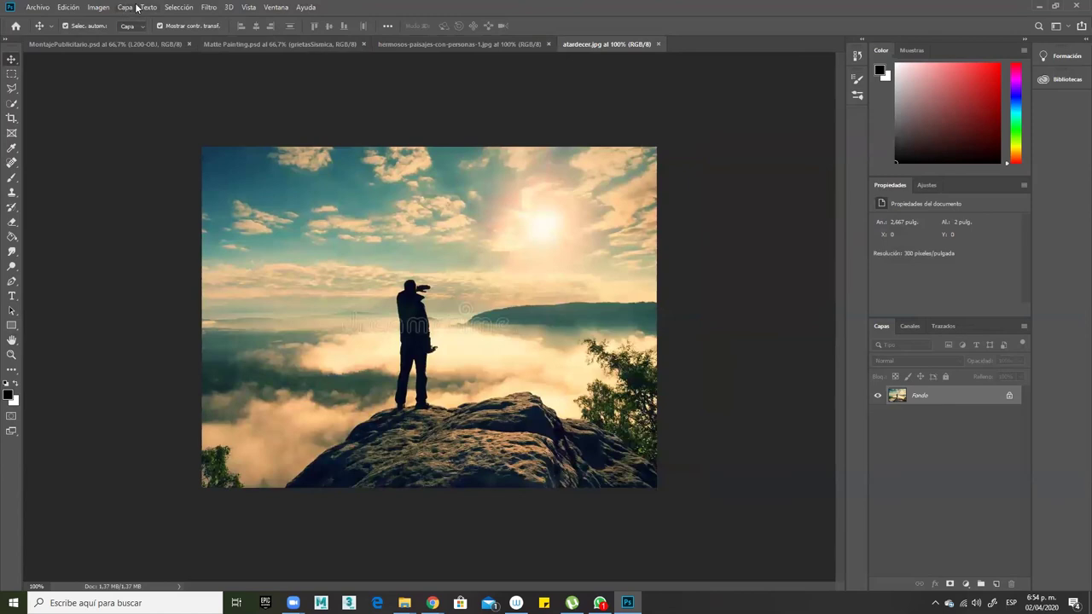
click(107, 9)
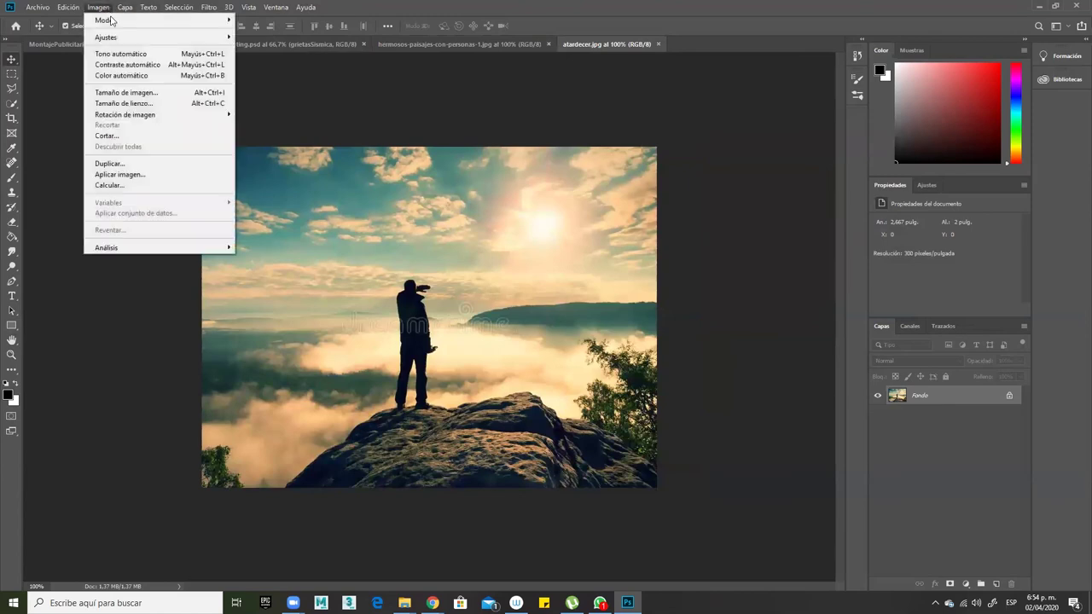
click(150, 92)
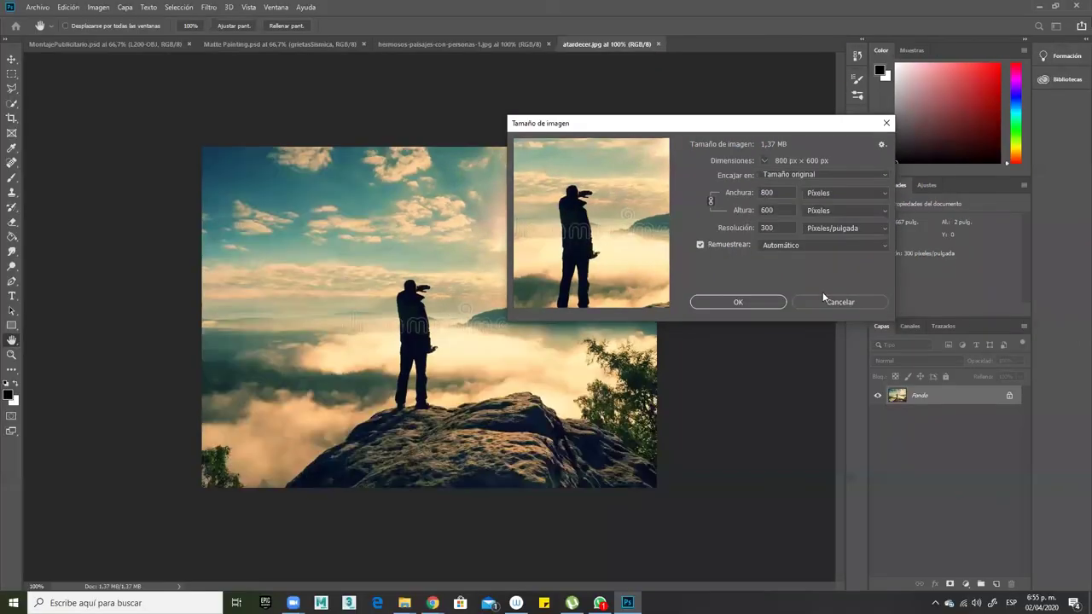
Close the image size settings without changes and compare hermosos-paisajes-con-personas-1.jpg with atardecer.jpg by switching between them.
click(853, 305)
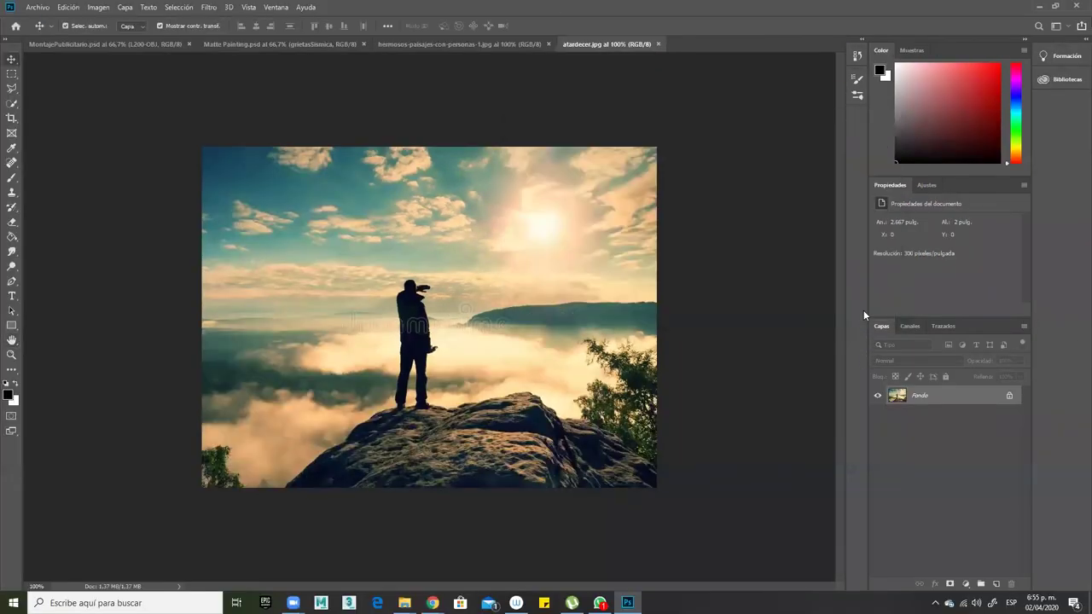
click(455, 43)
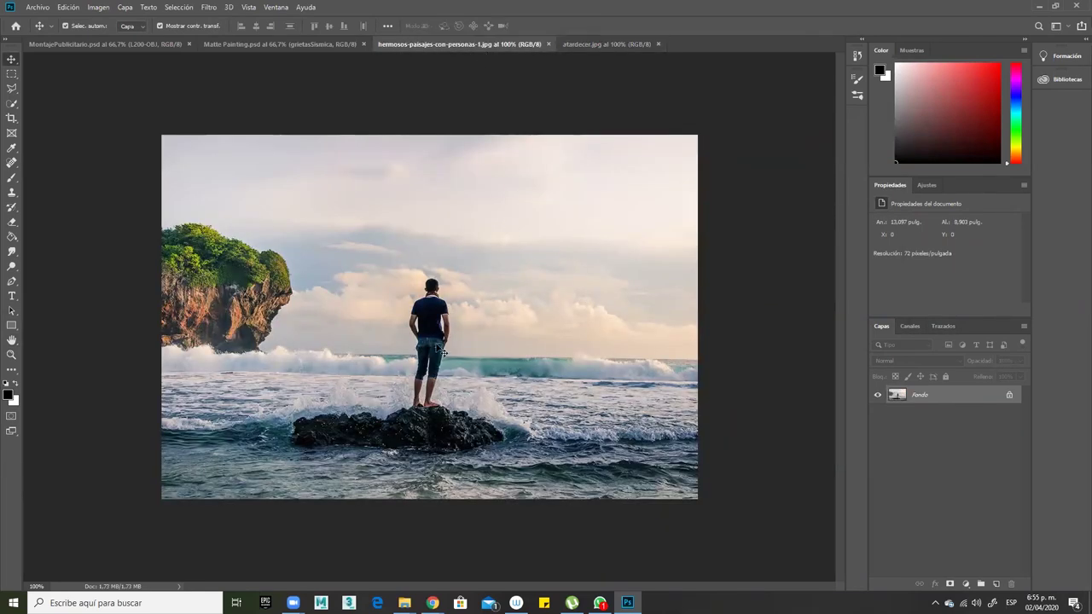
click(593, 44)
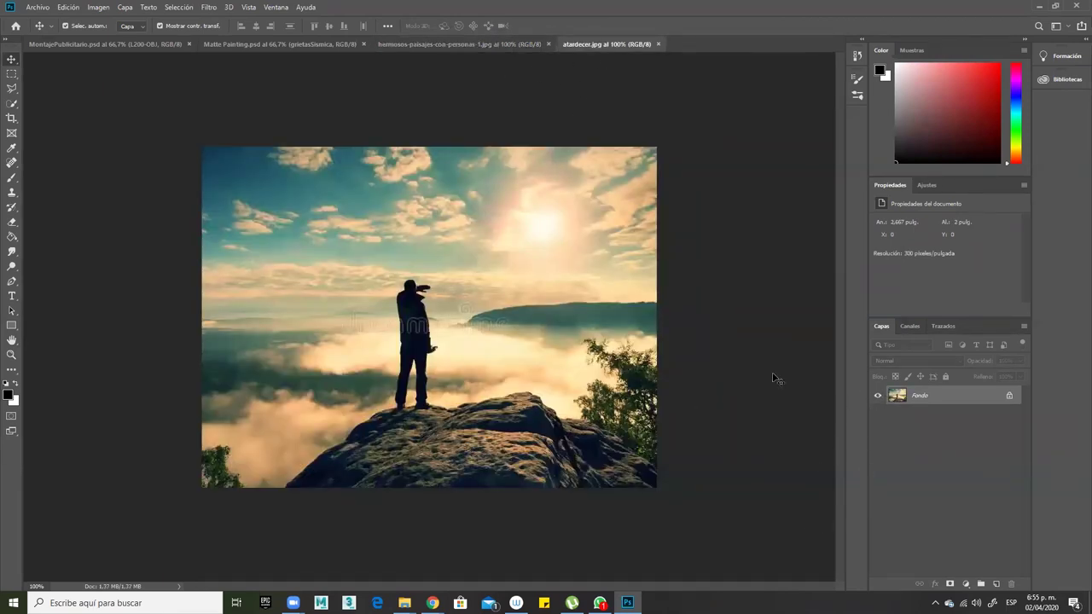
click(439, 44)
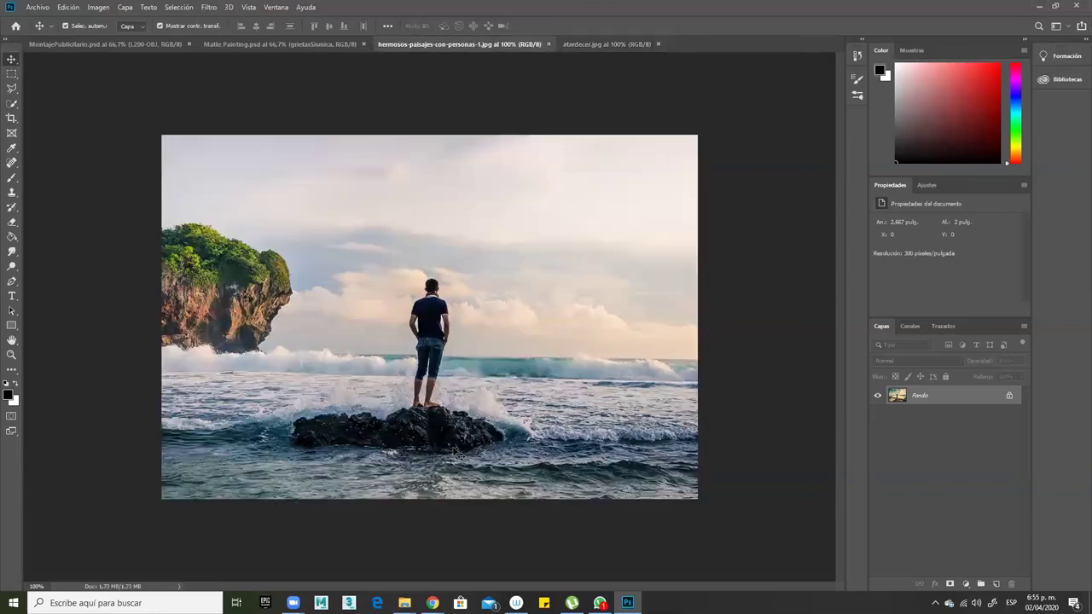
click(615, 43)
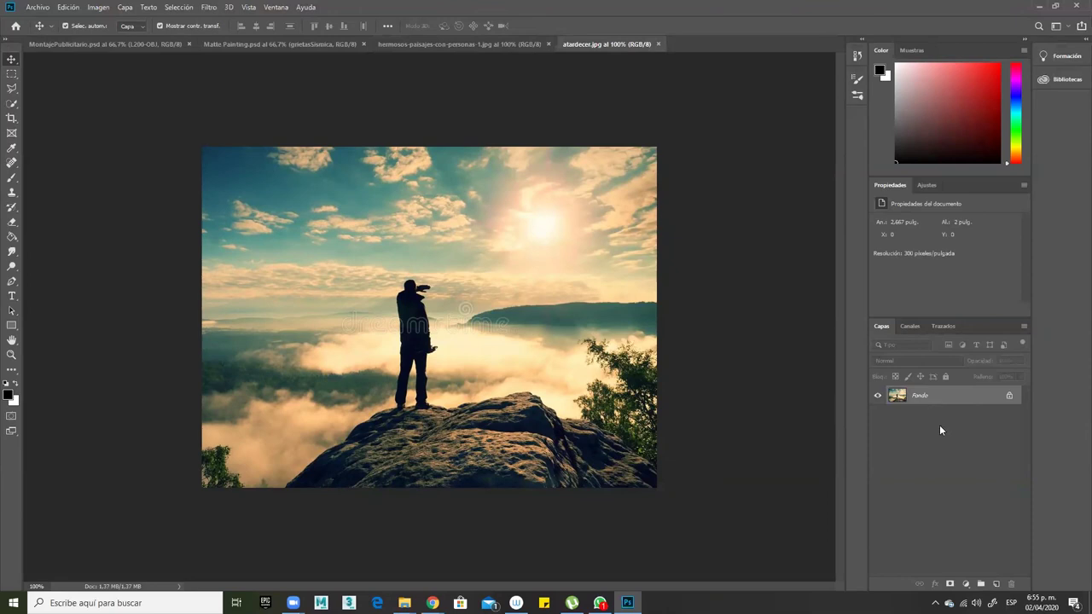
Duplicate the Fondo layer of atardecer.jpg as Atardecer into hermosos-paisajes-con-personas-1.jpg and switch to that document.
right_click(936, 399)
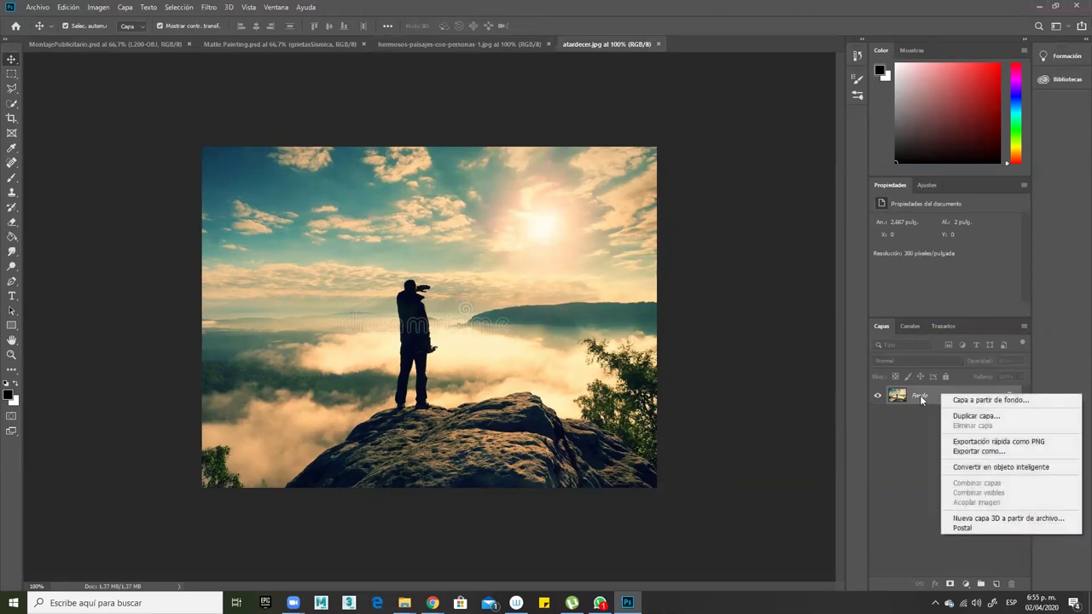
click(988, 420)
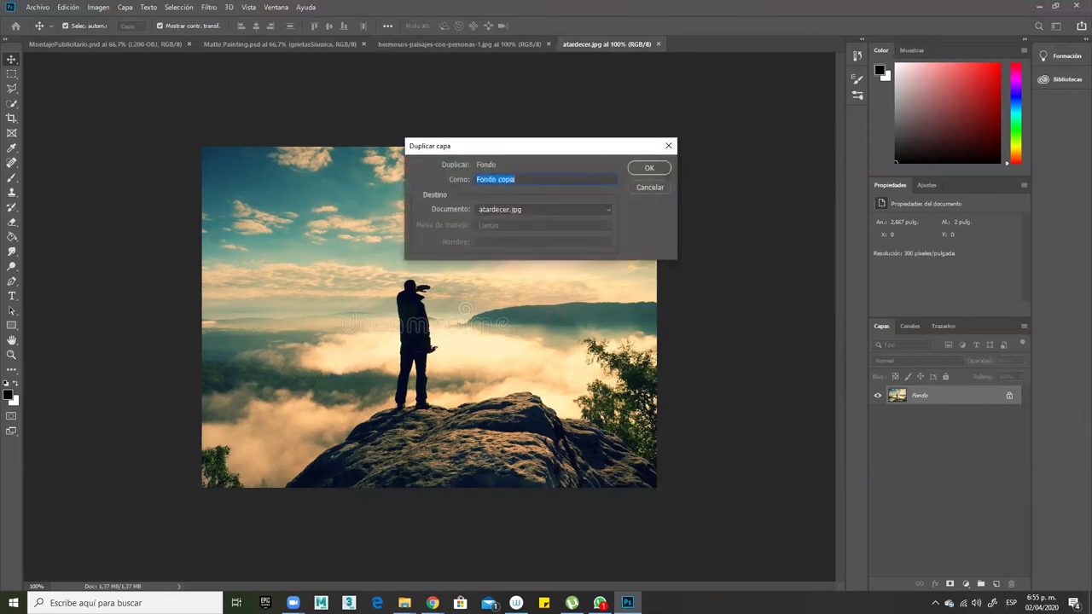
drag(596, 590, 596, 593)
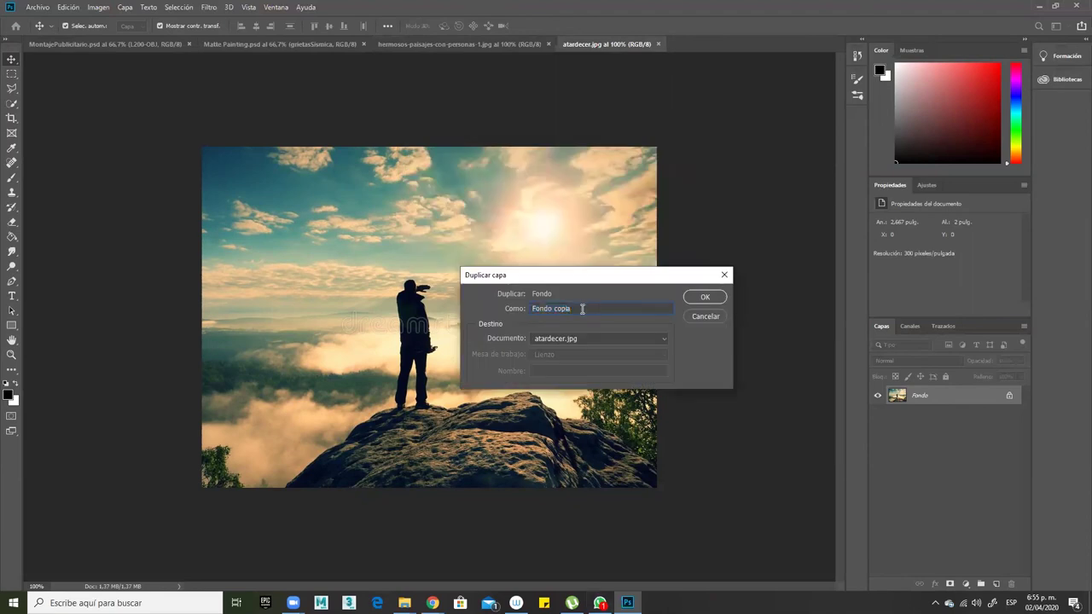
text(A)
key(BackSpace)
text(dec)
click(662, 337)
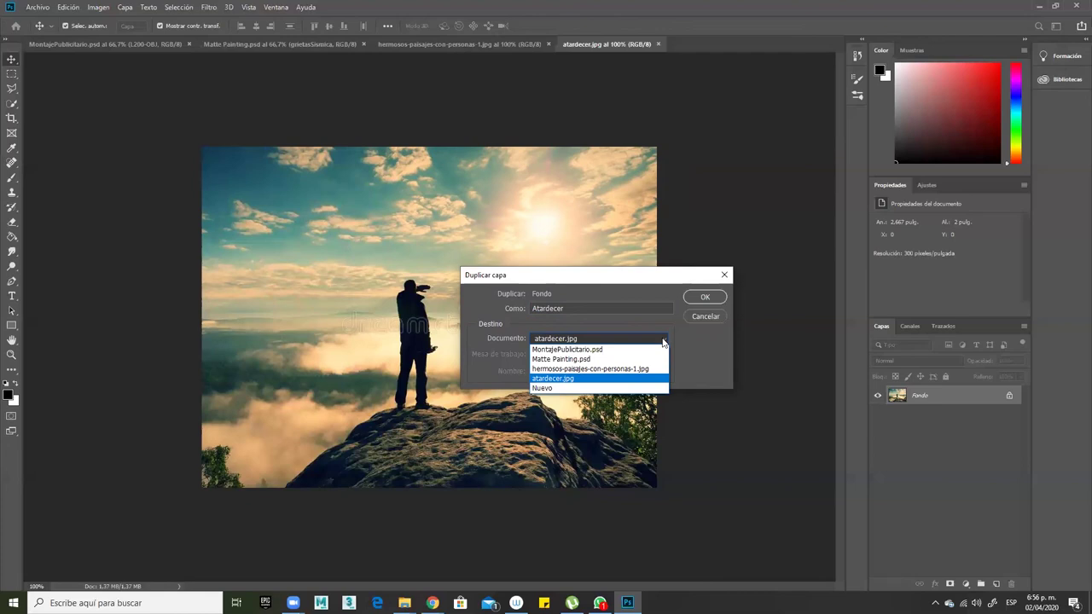
click(614, 369)
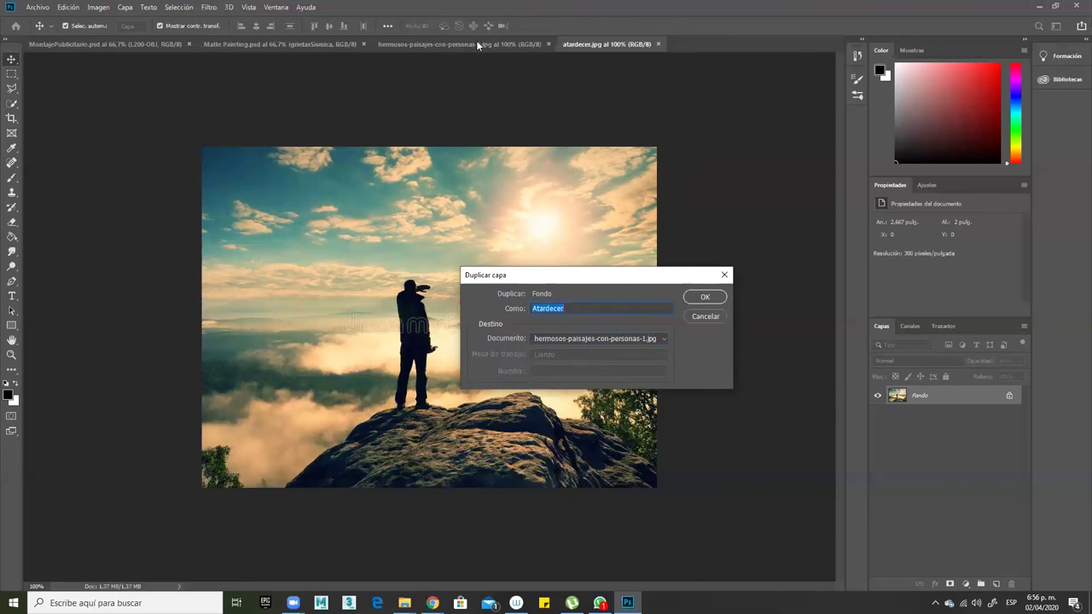
click(708, 296)
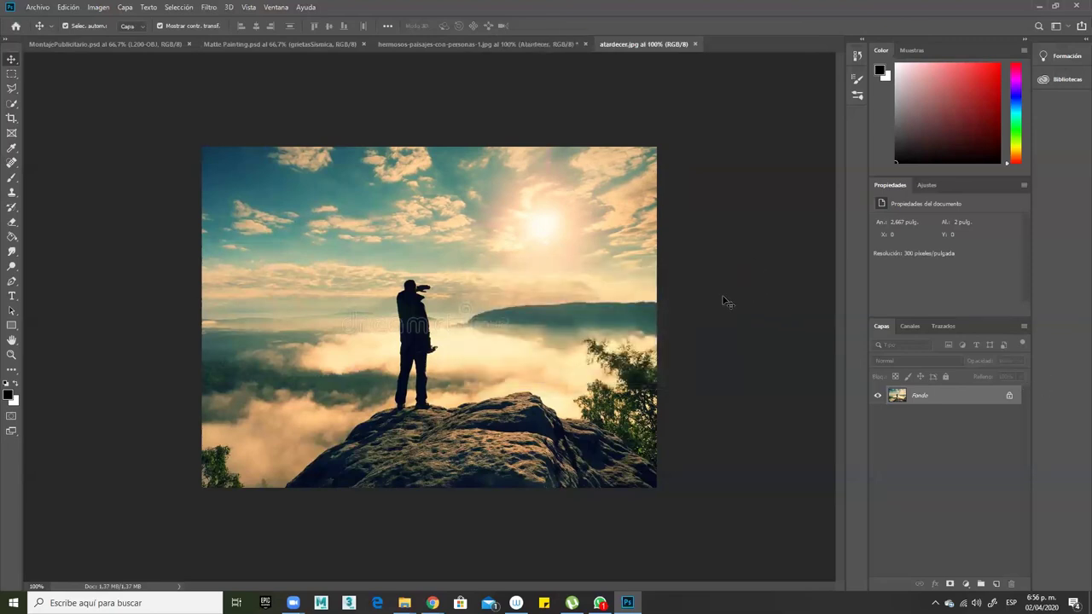
click(506, 43)
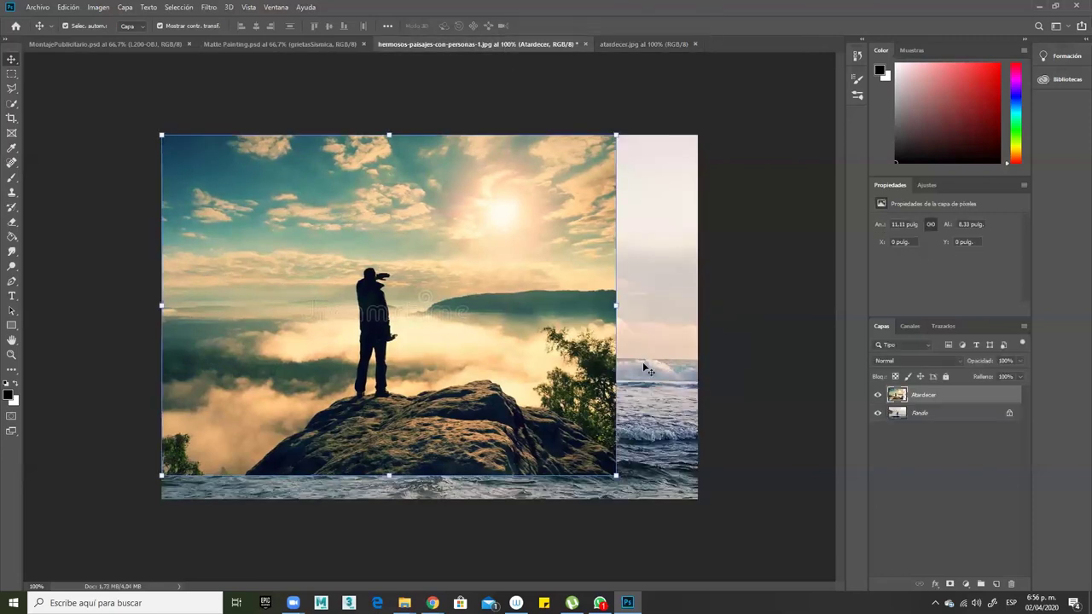
Move the Atardecer layer near the middle of the beach photo and lower its opacity to 47%.
drag(553, 365, 799, 312)
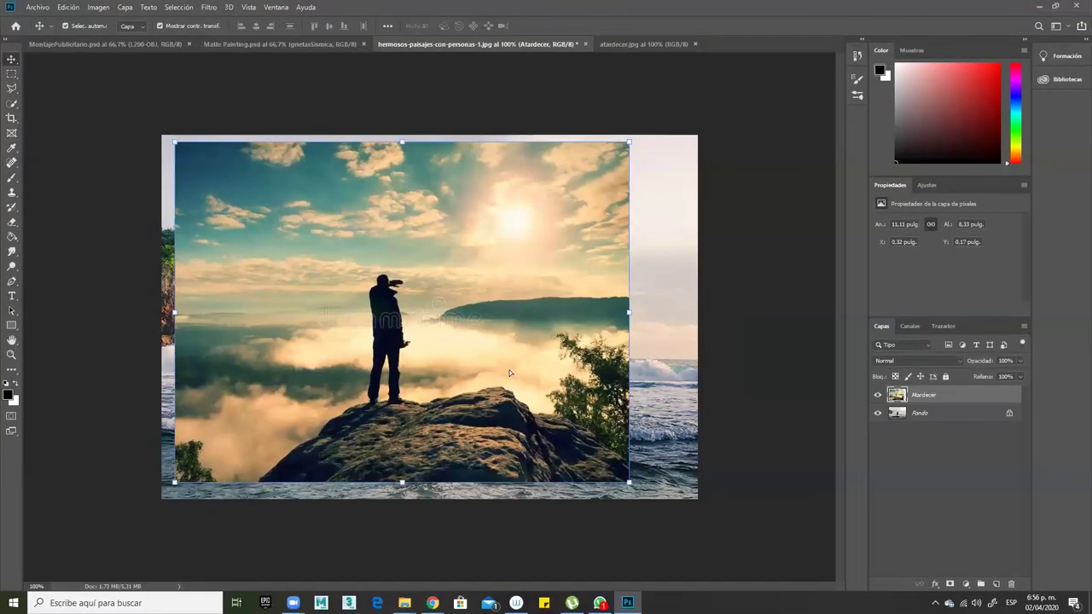
drag(511, 365, 370, 383)
drag(581, 319, 536, 346)
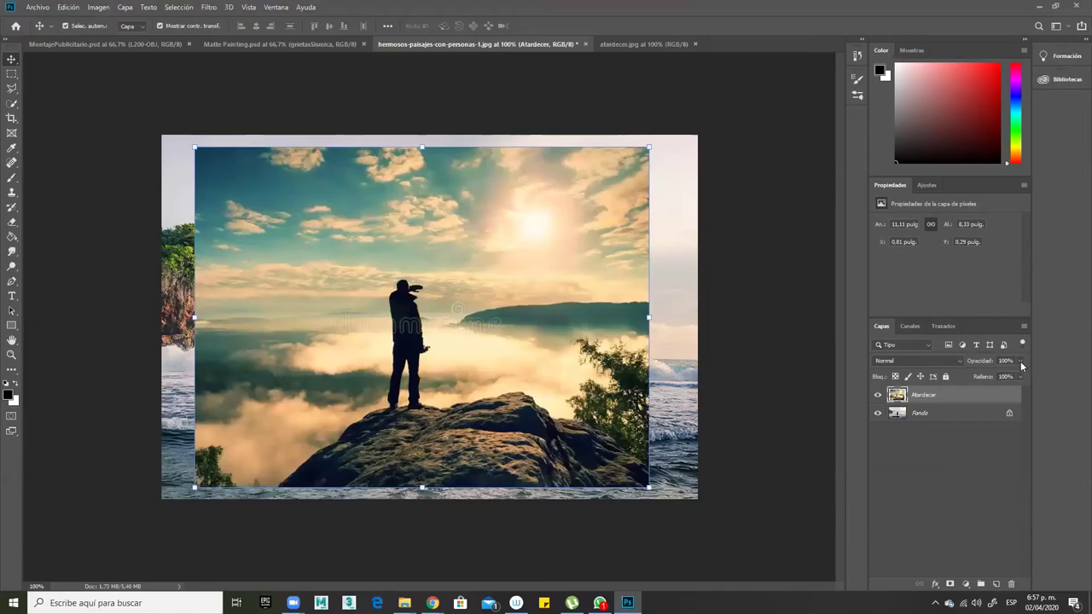
click(1020, 361)
drag(1003, 377, 993, 378)
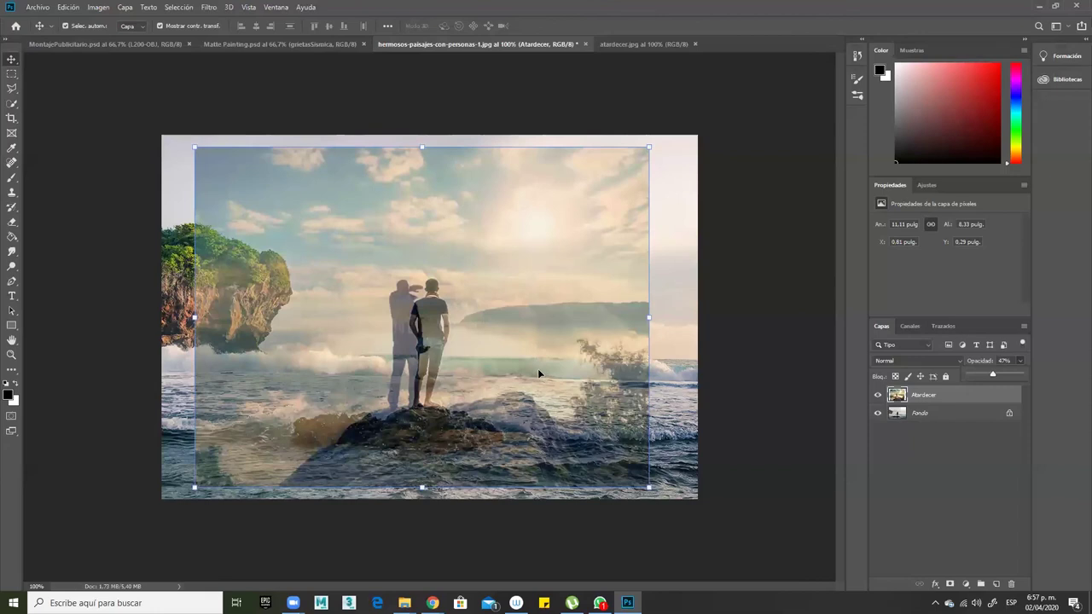
key(ctrl)
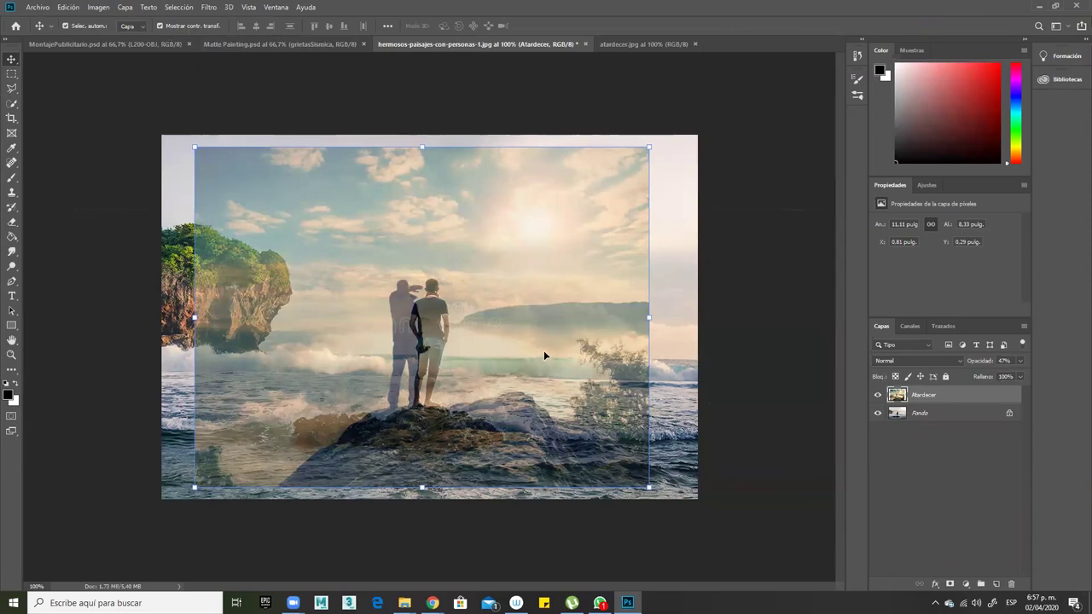
Scale the Atardecer layer proportionally down to 27.40% and position it over the top of the cliff.
drag(545, 359, 476, 369)
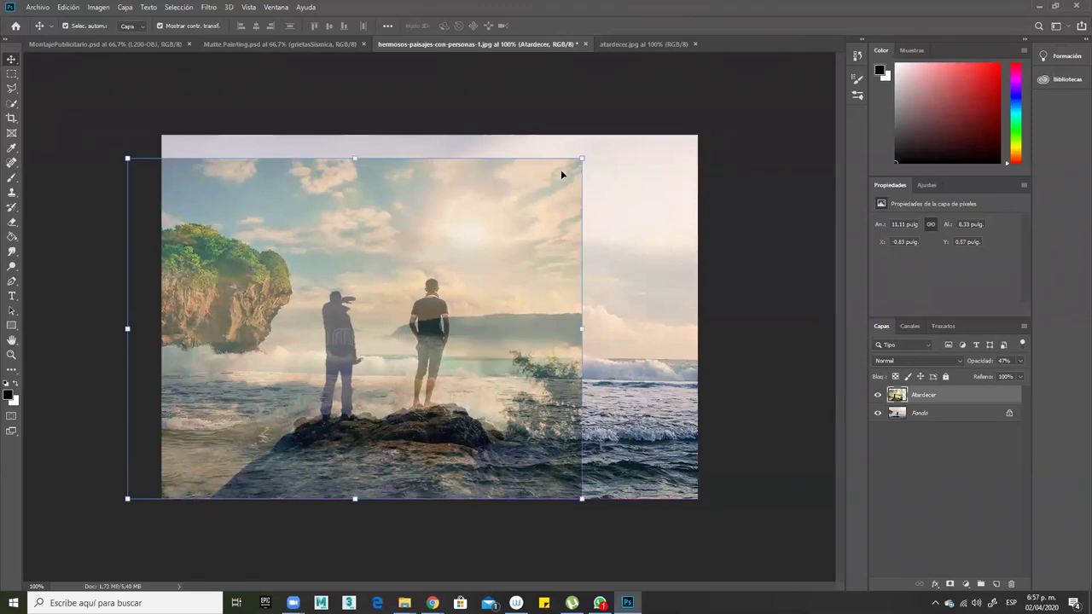
click(581, 159)
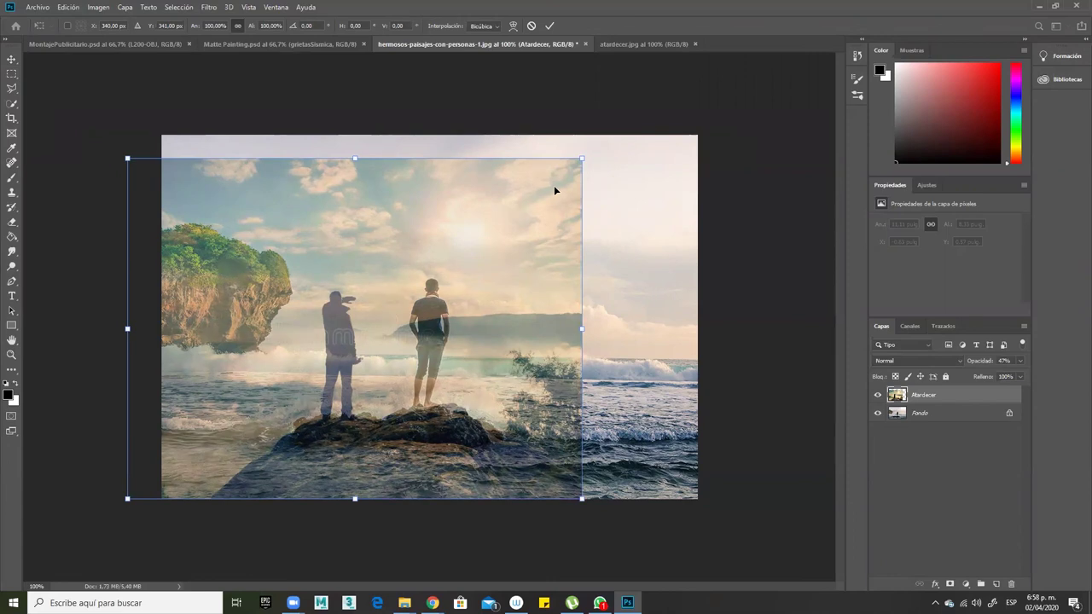
drag(584, 158, 489, 245)
drag(438, 293, 486, 271)
drag(324, 468, 387, 439)
drag(326, 382, 258, 215)
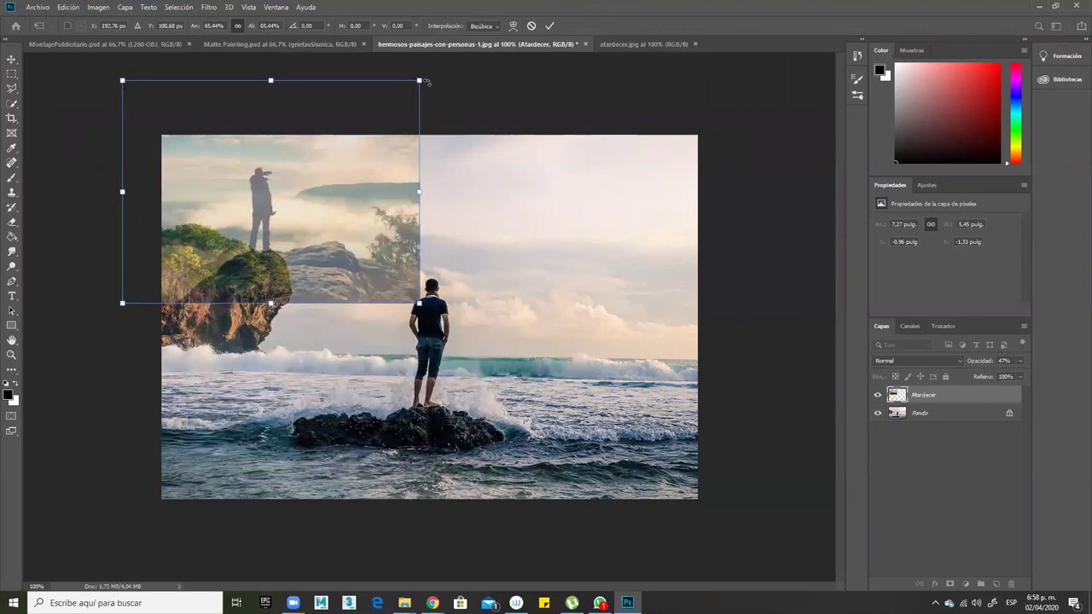
drag(419, 80, 302, 166)
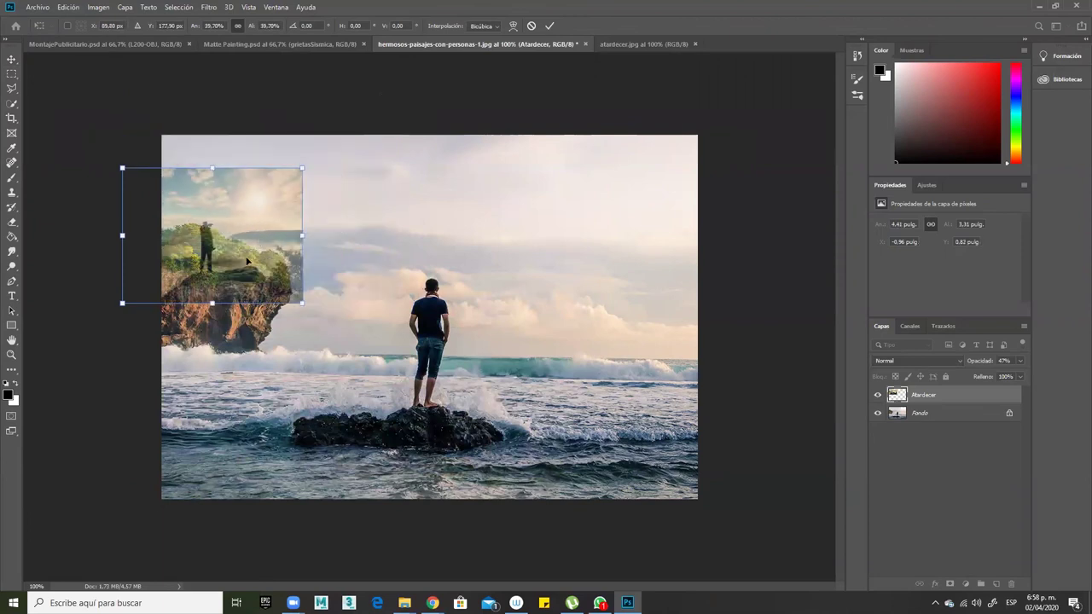
drag(213, 285, 274, 272)
drag(367, 148, 312, 193)
drag(252, 263, 277, 251)
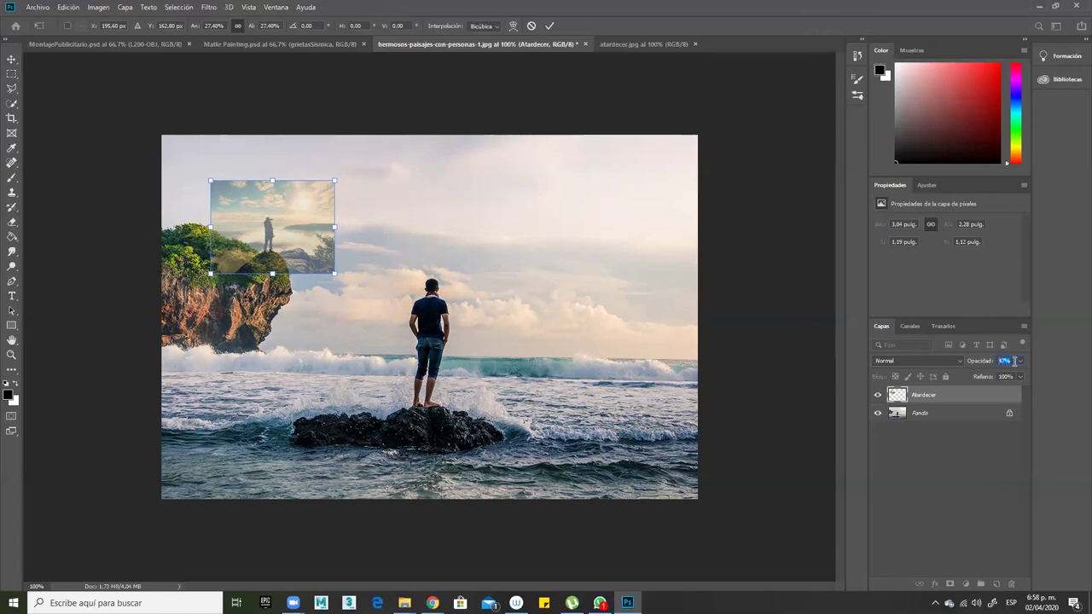
Set the Atardecer layer's opacity to 100% and apply the transformation.
click(1020, 361)
drag(1013, 377, 1038, 367)
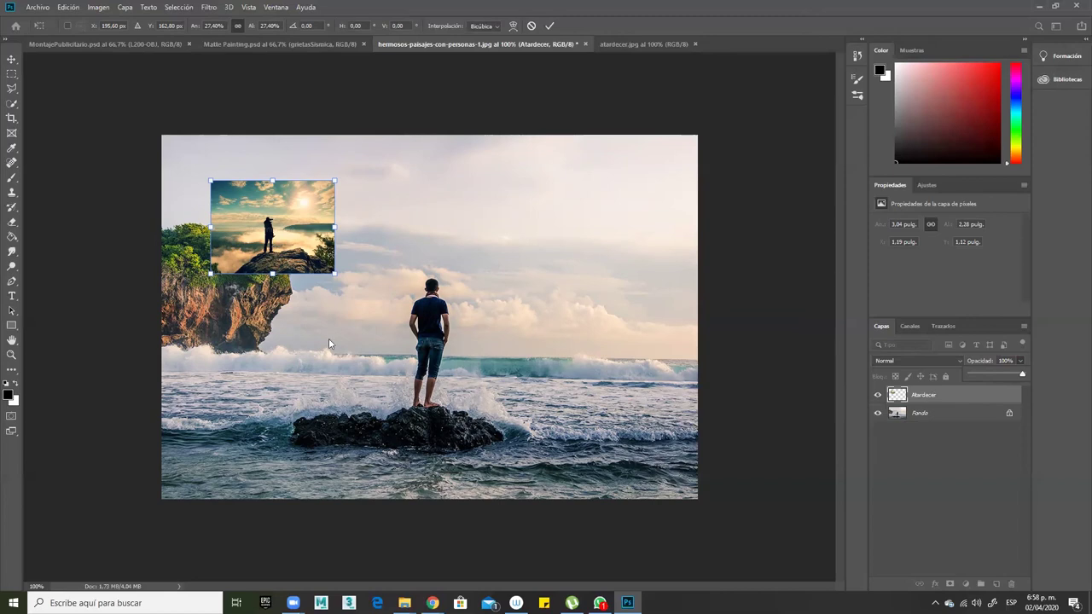
drag(367, 321, 408, 301)
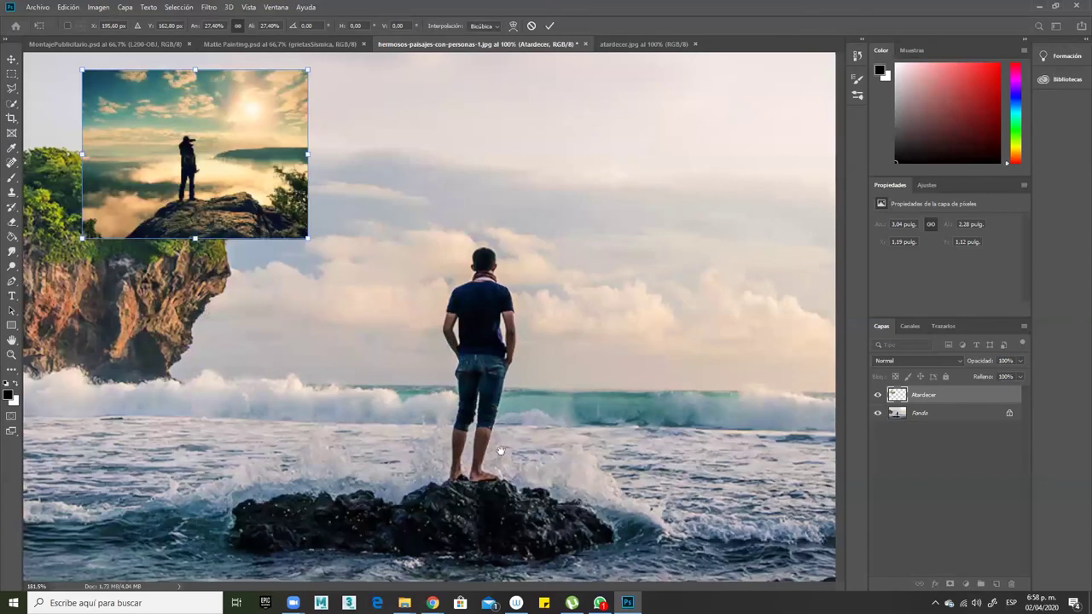
scroll(556, 415, up, 2)
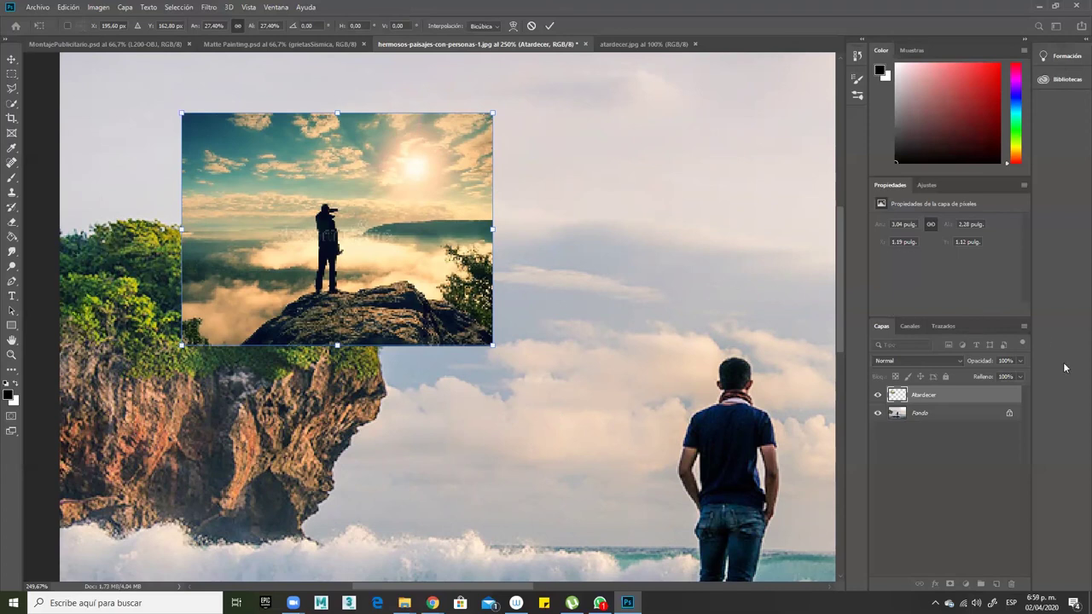
key(Return)
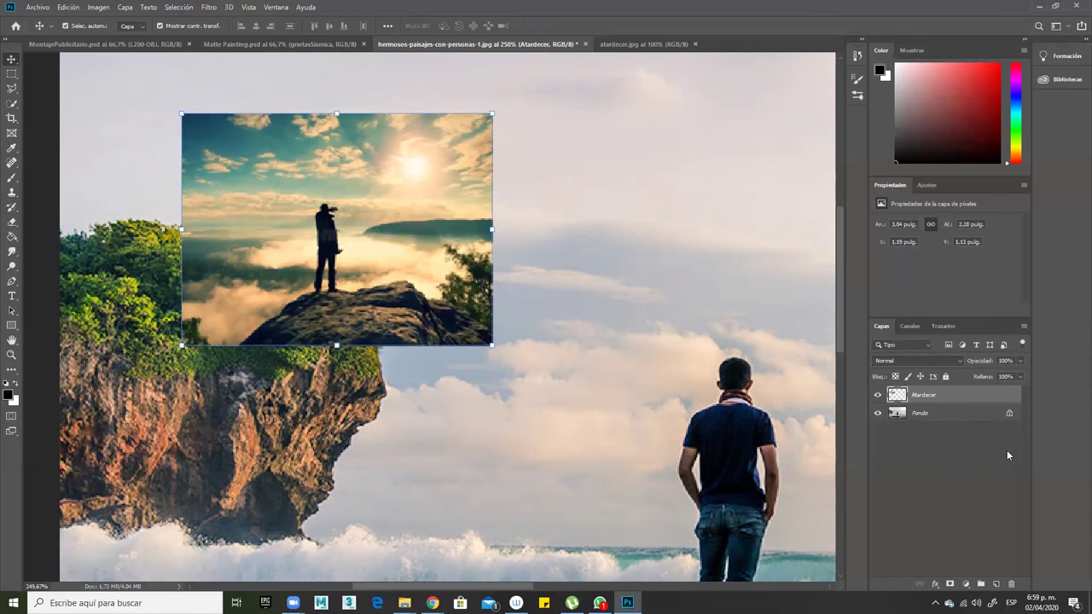
Deselect all layers and point out the Atardecer and Fondo layers with green on-screen marks.
click(933, 442)
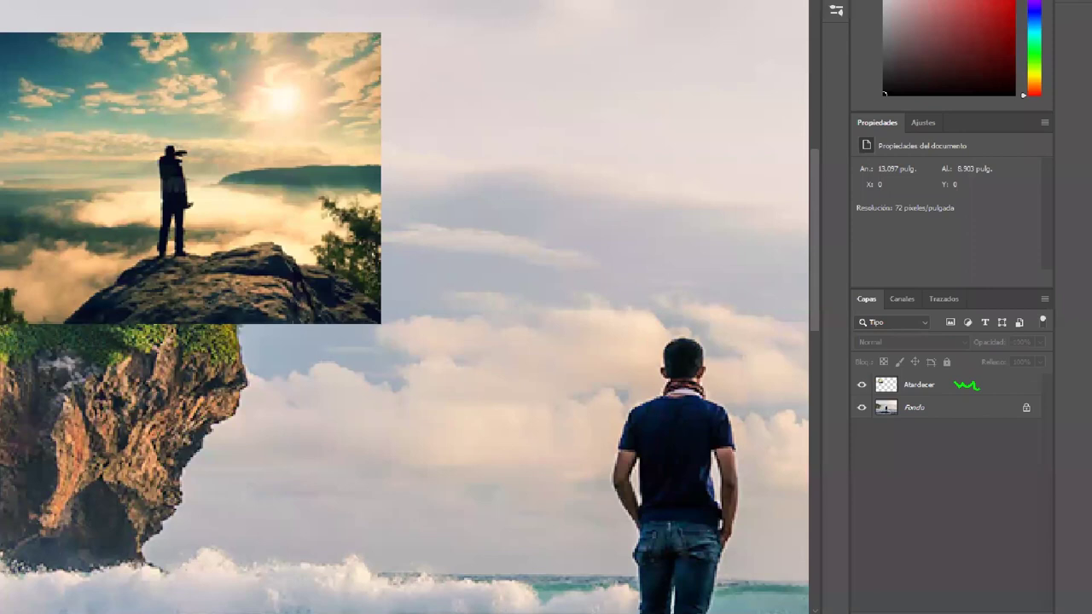
drag(979, 385, 1007, 384)
drag(947, 406, 996, 406)
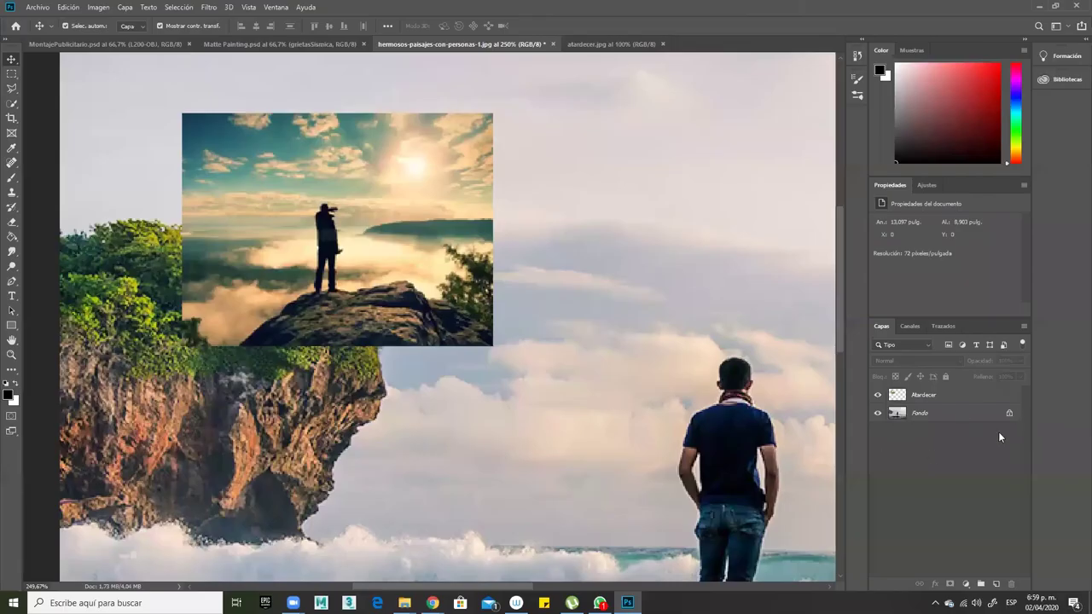
Select the Atardecer layer, frame its opacity setting with a green on-screen box, and clear the annotation.
click(957, 395)
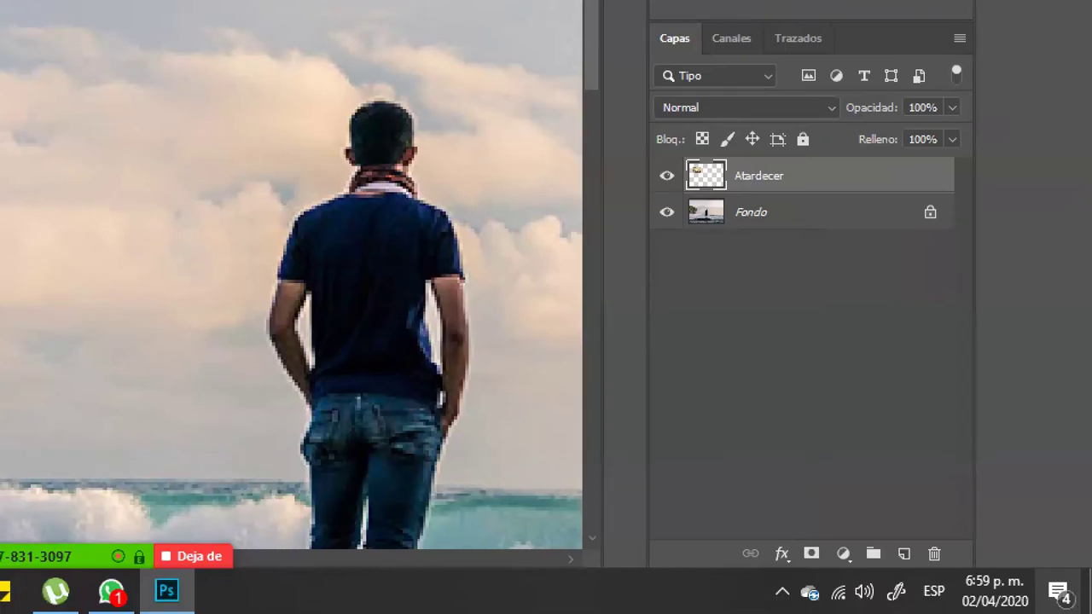
drag(831, 97, 918, 118)
key(g)
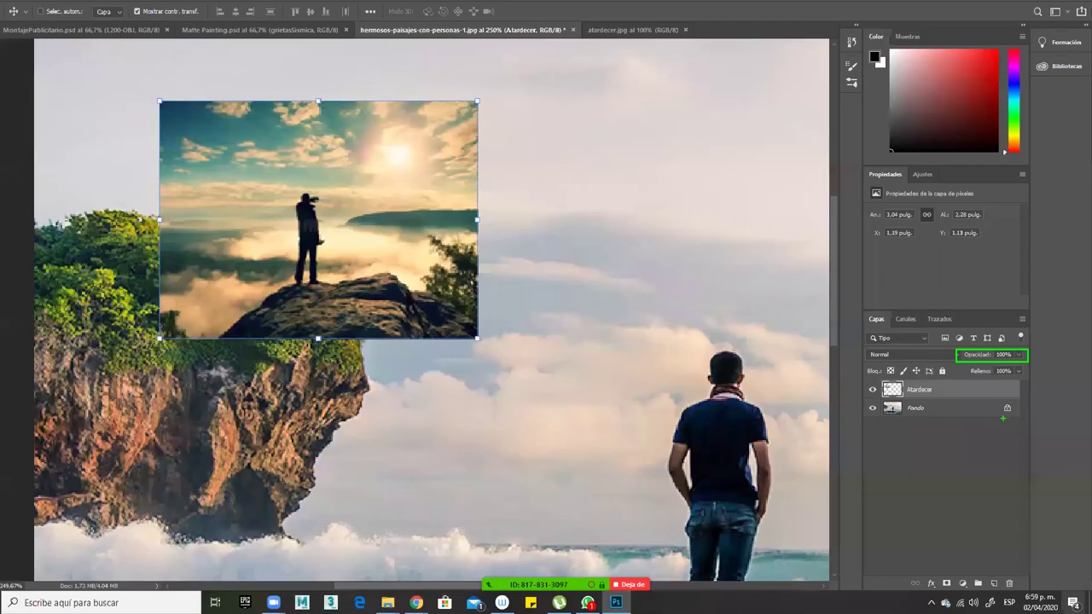
key(Escape)
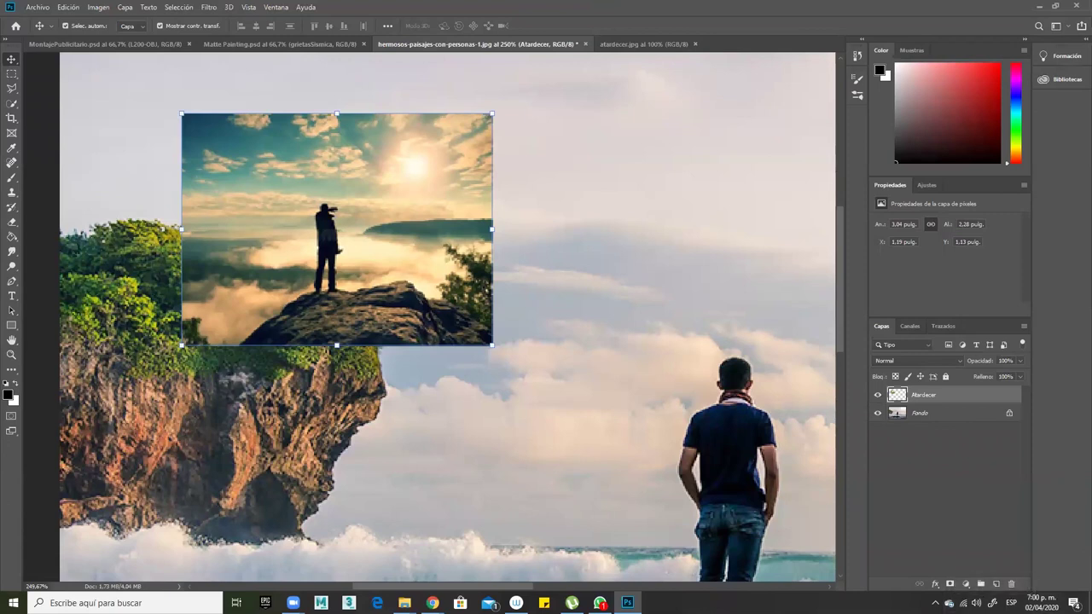
Add a layer mask to the Atardecer layer and annotate its image and mask thumbnails on screen.
click(950, 585)
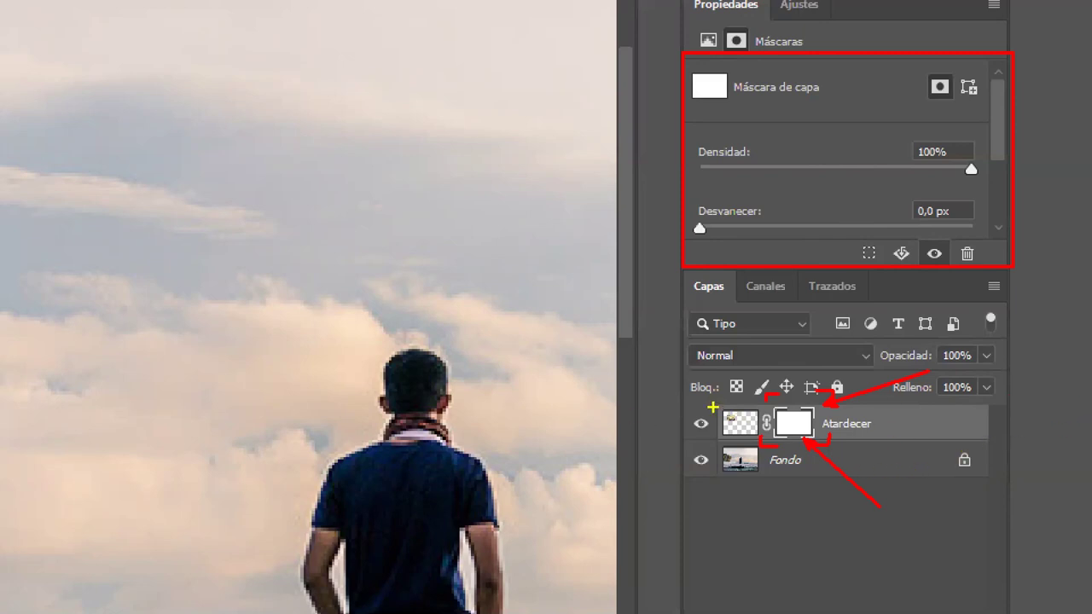
click(738, 423)
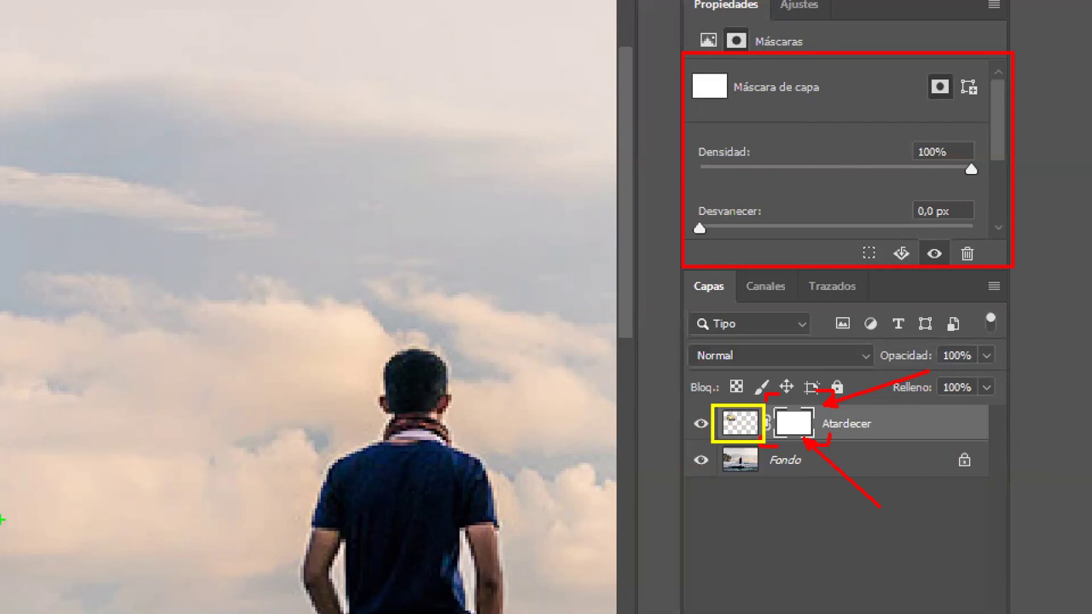
mouse_move(114, 352)
mouse_down()
mouse_move(136, 406)
mouse_move(161, 402)
mouse_up()
drag(813, 419, 961, 407)
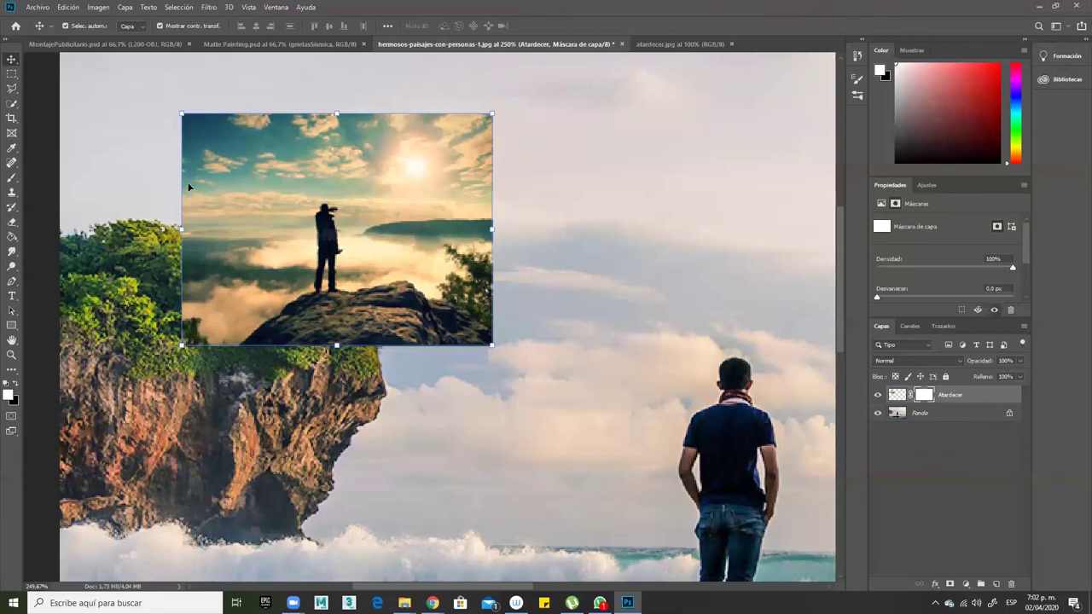
Activate the Brush tool for the Atardecer layer mask and trace demonstration strokes over the sunset photo.
click(12, 177)
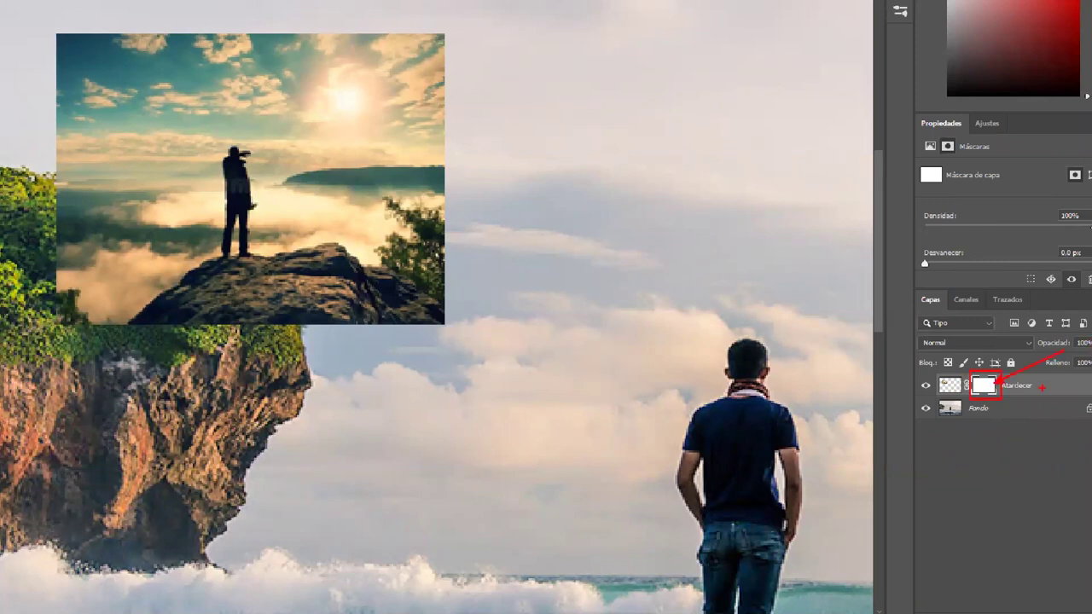
drag(129, 176, 192, 214)
drag(160, 178, 140, 218)
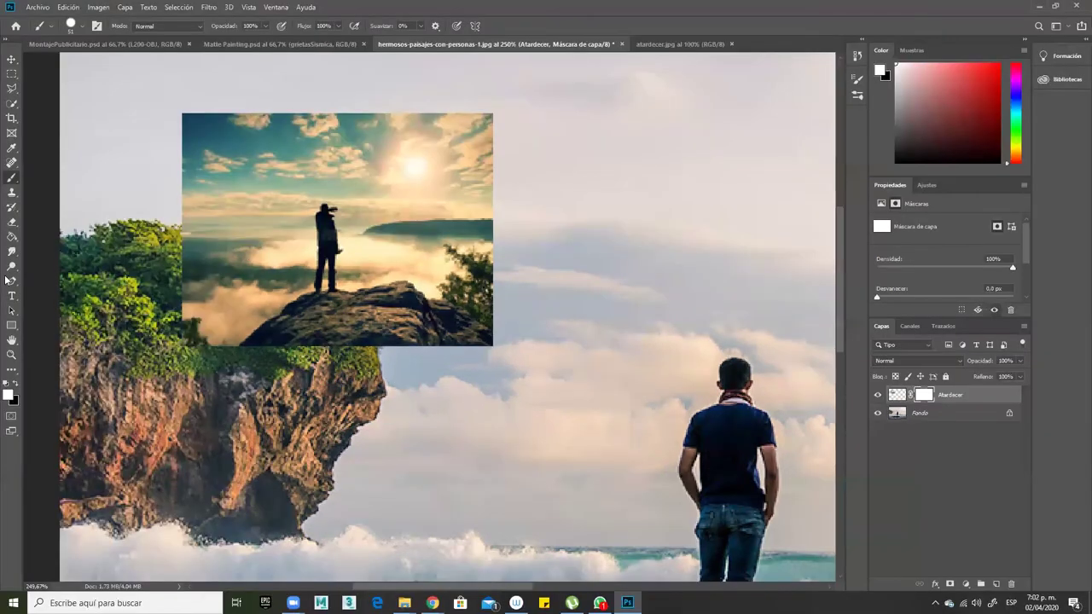
Make black the foreground colour and activate the Paint Bucket tool for the Atardecer layer mask.
click(16, 385)
click(12, 237)
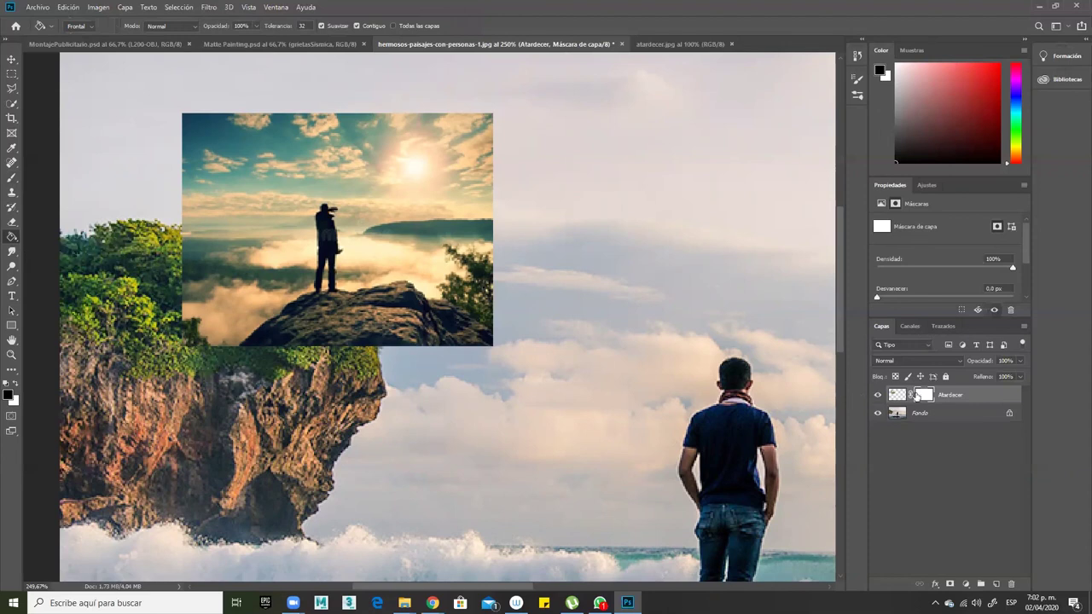
double_click(928, 397)
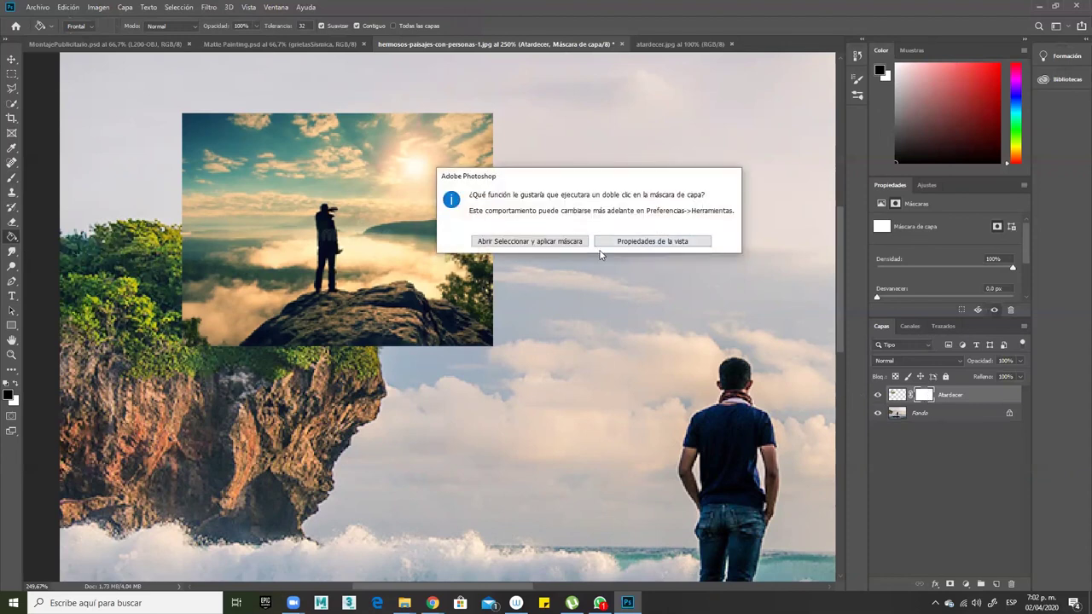
click(550, 243)
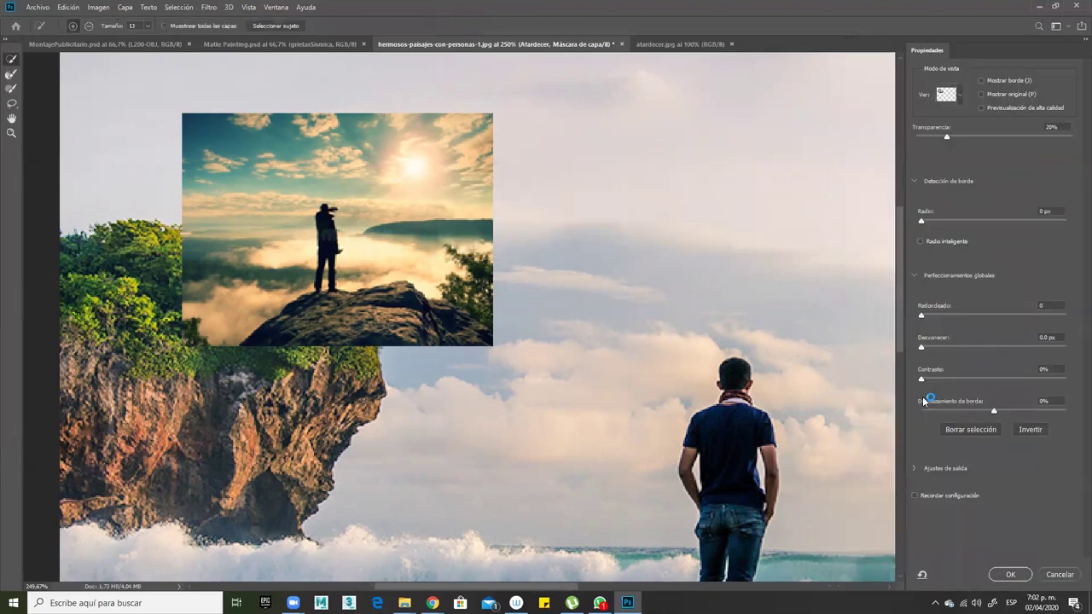
click(1058, 575)
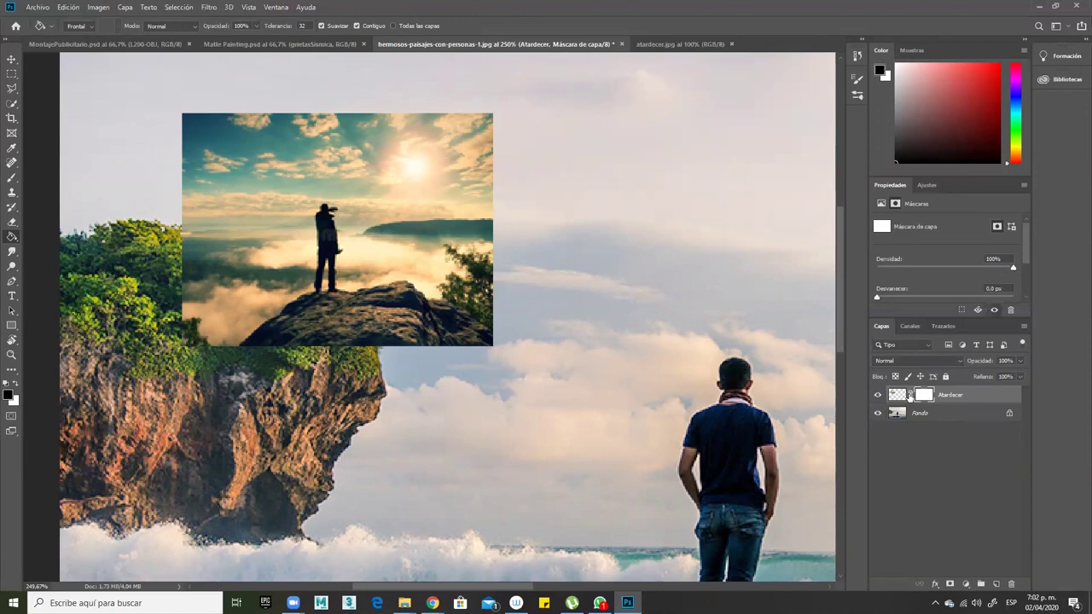
click(898, 395)
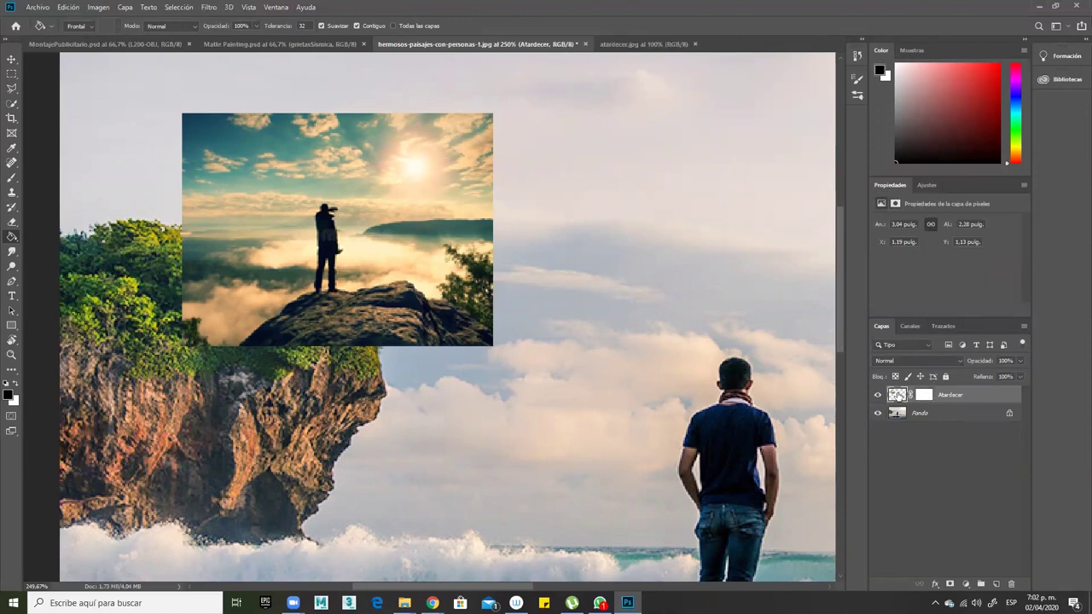
click(468, 145)
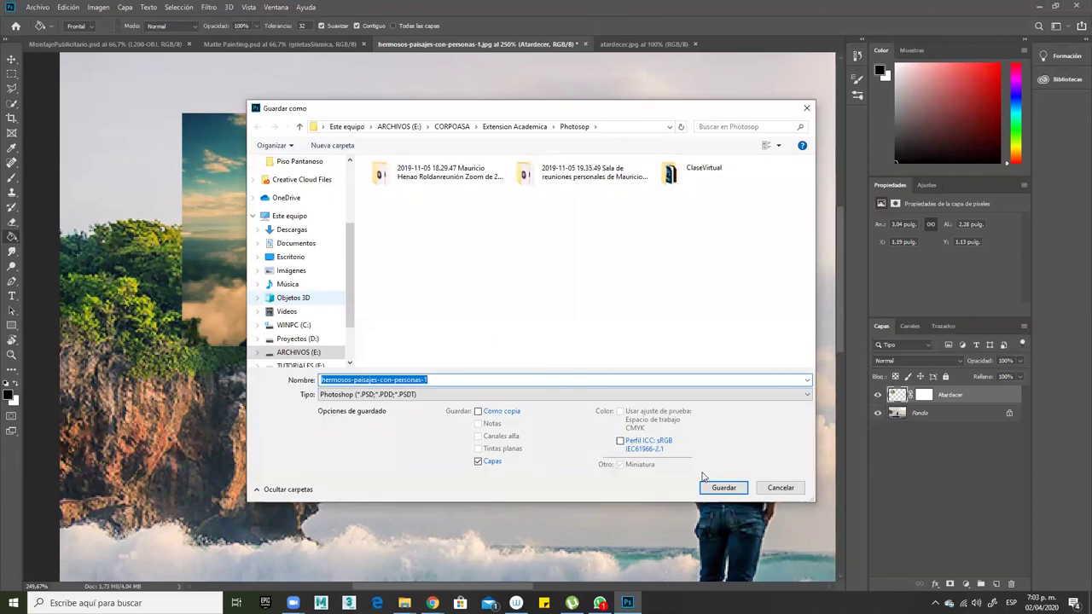
click(780, 488)
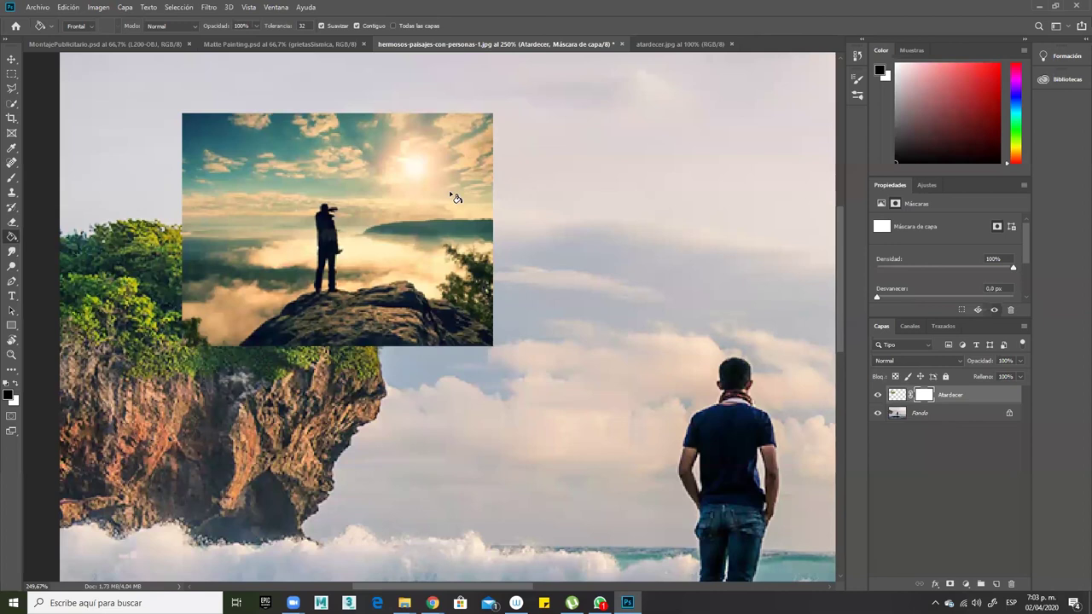
Fill the Atardecer layer mask with black and paint with a white brush to reveal the silhouetted man on the cliff.
click(455, 198)
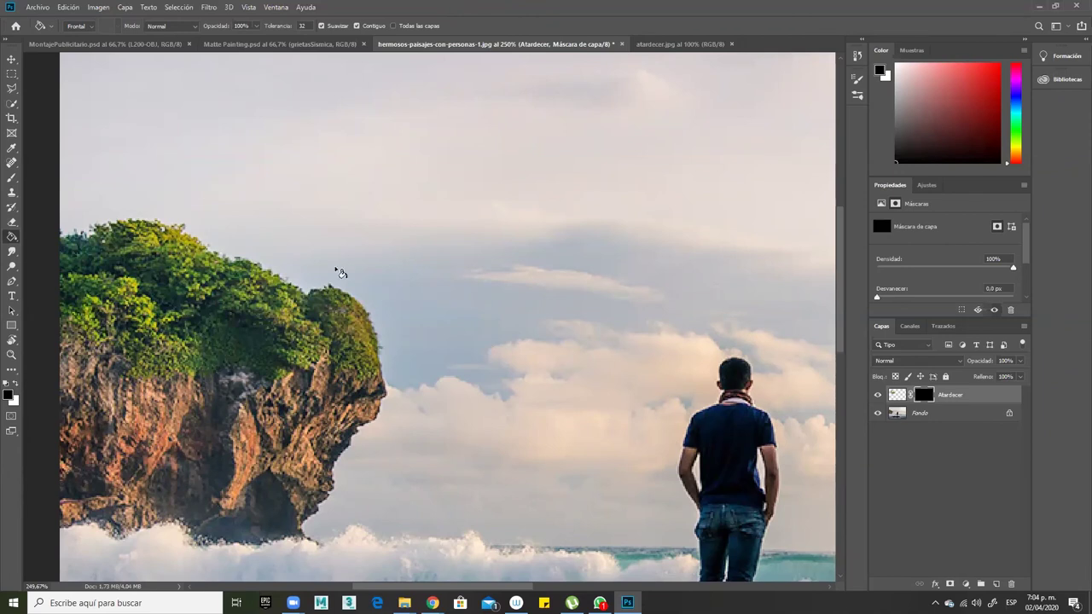
click(12, 179)
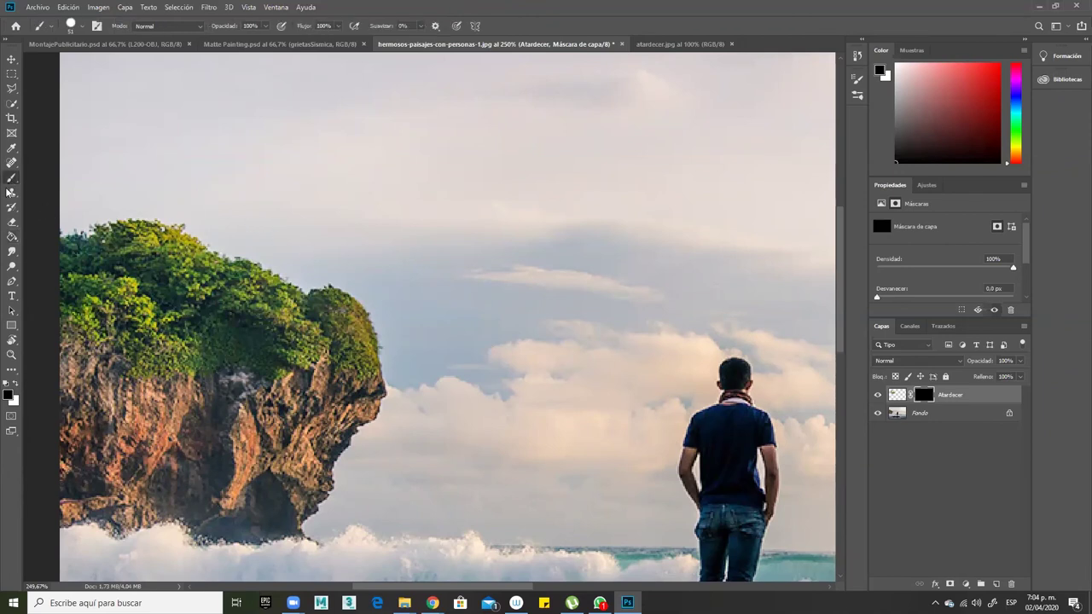
click(17, 384)
mouse_move(304, 261)
mouse_down()
mouse_move(321, 225)
mouse_move(333, 263)
mouse_move(358, 288)
mouse_up()
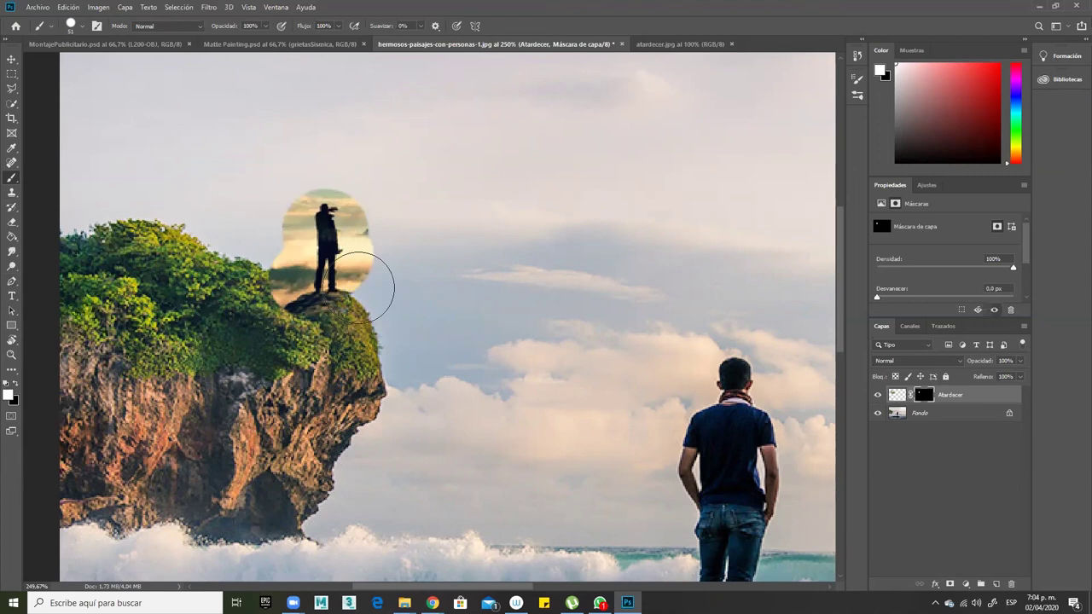
drag(330, 254, 353, 251)
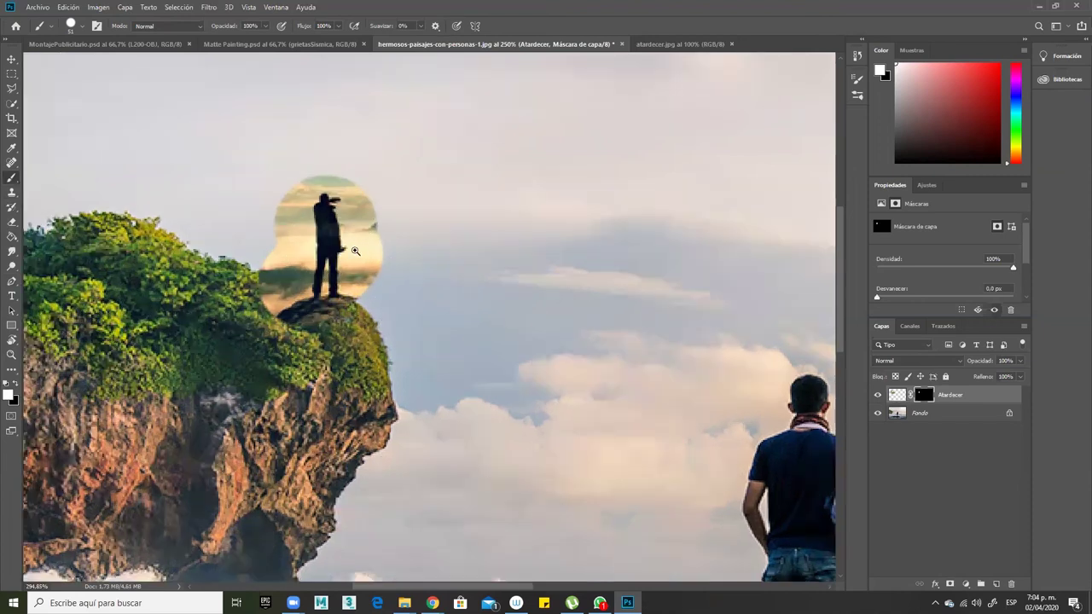
Paint the mask black with a smaller brush to hide the sunset sky along the right side of the man's legs.
drag(498, 434, 295, 397)
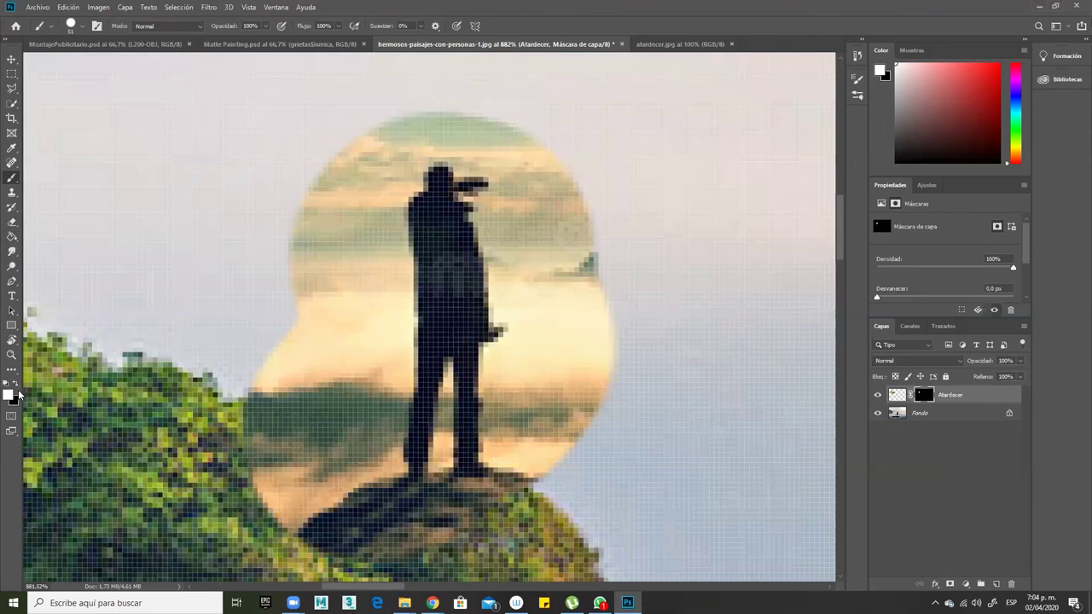
key(x)
drag(653, 348, 536, 341)
mouse_move(580, 419)
mouse_down()
mouse_move(558, 368)
mouse_move(543, 377)
mouse_move(550, 338)
mouse_move(578, 315)
mouse_move(572, 376)
mouse_move(639, 333)
mouse_move(601, 364)
mouse_move(571, 342)
mouse_move(572, 289)
mouse_move(544, 346)
mouse_move(495, 357)
mouse_move(496, 375)
mouse_move(514, 388)
mouse_move(513, 412)
mouse_move(498, 403)
mouse_move(499, 456)
mouse_move(519, 466)
mouse_move(529, 432)
mouse_move(513, 423)
mouse_move(546, 463)
mouse_up()
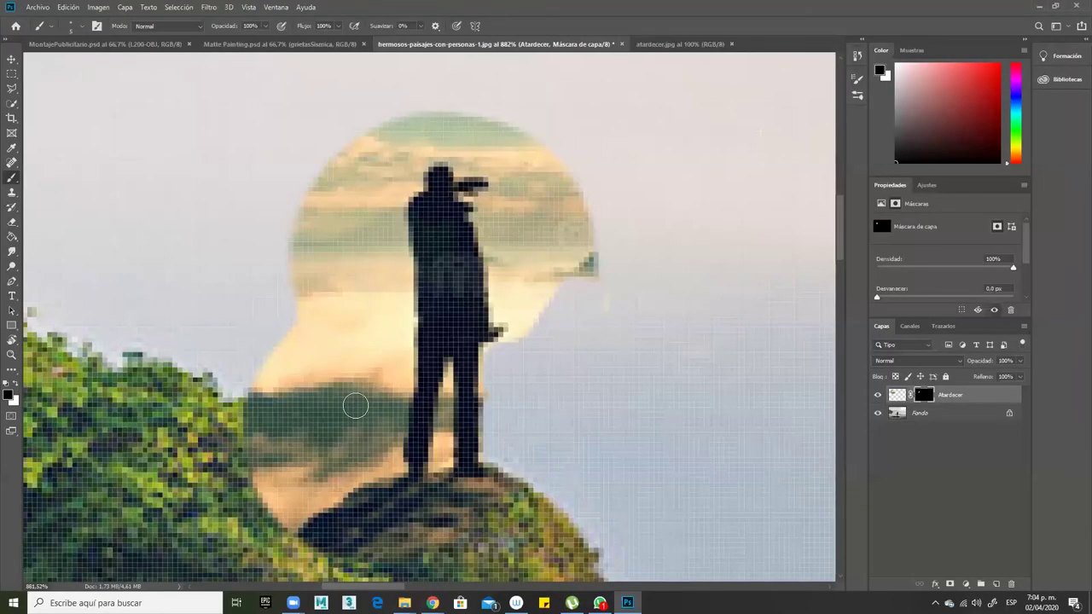
Demonstrate mask painting by hiding the man's waist with black and restoring it with white.
key(x)
key(x)
key(x)
key(x)
key(x)
key(x)
mouse_move(577, 297)
mouse_down()
mouse_move(501, 328)
mouse_move(406, 337)
mouse_up()
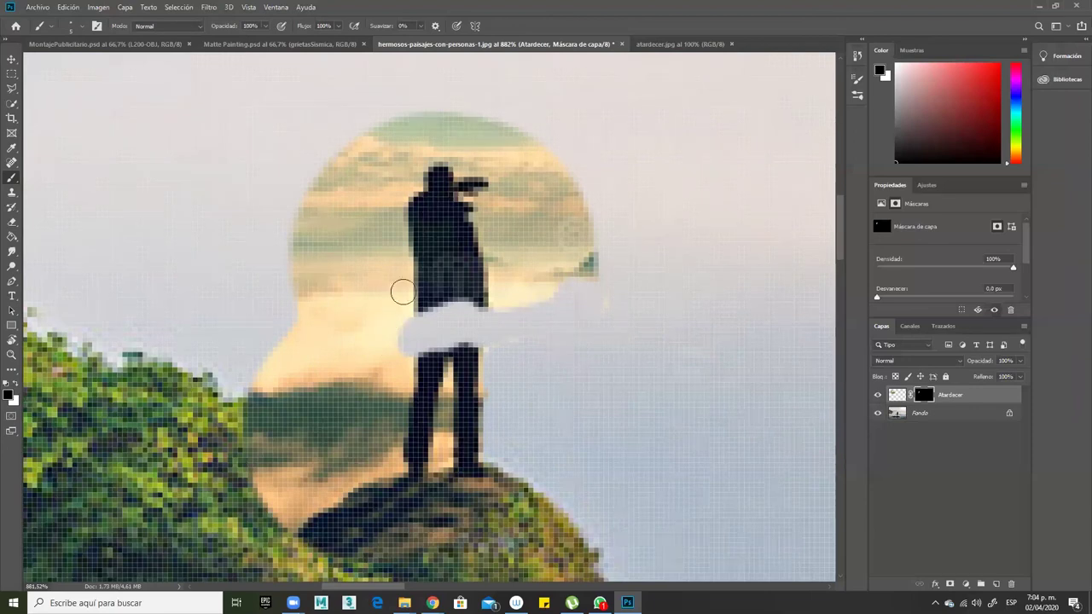
key(x)
mouse_move(441, 297)
mouse_down()
mouse_move(433, 350)
mouse_move(429, 307)
mouse_move(441, 294)
mouse_move(472, 330)
mouse_move(495, 336)
mouse_move(509, 289)
mouse_move(507, 307)
mouse_move(487, 204)
mouse_move(543, 283)
mouse_move(619, 249)
mouse_up()
Paint the mask black around the man's silhouette and, with a finer brush, between his legs to hide the remaining sunset background.
key(x)
mouse_move(633, 292)
mouse_down()
mouse_move(514, 175)
mouse_move(507, 207)
mouse_move(573, 182)
mouse_move(505, 245)
mouse_move(536, 179)
mouse_move(464, 162)
mouse_move(477, 148)
mouse_move(510, 146)
mouse_move(501, 130)
mouse_move(437, 133)
mouse_move(472, 138)
mouse_move(436, 145)
mouse_move(463, 157)
mouse_move(419, 152)
mouse_move(409, 178)
mouse_move(401, 145)
mouse_move(440, 117)
mouse_move(348, 159)
mouse_move(317, 207)
mouse_move(371, 165)
mouse_move(412, 180)
mouse_move(389, 194)
mouse_move(402, 260)
mouse_move(393, 367)
mouse_move(371, 290)
mouse_move(383, 262)
mouse_move(375, 206)
mouse_move(342, 186)
mouse_move(330, 271)
mouse_move(309, 266)
mouse_move(289, 217)
mouse_move(321, 342)
mouse_move(350, 293)
mouse_move(370, 370)
mouse_move(382, 391)
mouse_move(395, 371)
mouse_move(399, 381)
mouse_move(389, 468)
mouse_move(384, 455)
mouse_move(352, 480)
mouse_move(337, 358)
mouse_move(302, 411)
mouse_move(235, 420)
mouse_move(297, 293)
mouse_move(290, 512)
mouse_move(392, 554)
mouse_move(399, 499)
mouse_move(422, 510)
mouse_move(433, 537)
mouse_move(515, 536)
mouse_move(478, 503)
mouse_move(444, 495)
mouse_move(483, 495)
mouse_up()
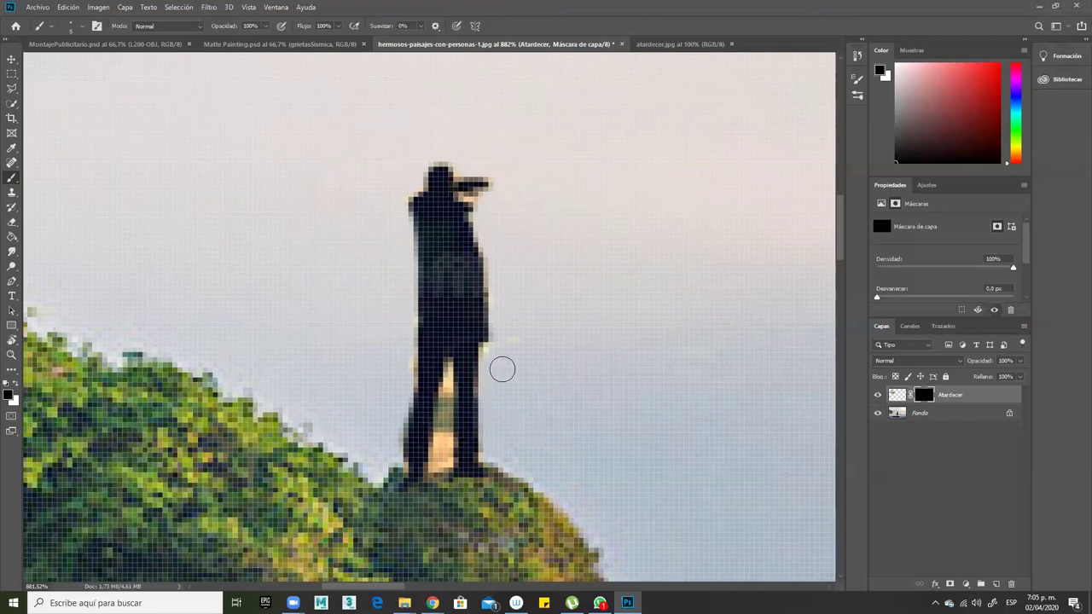
alt+right_click(467, 398)
mouse_move(448, 395)
mouse_down()
mouse_move(445, 372)
mouse_move(437, 465)
mouse_move(444, 442)
mouse_move(437, 455)
mouse_move(431, 421)
mouse_up()
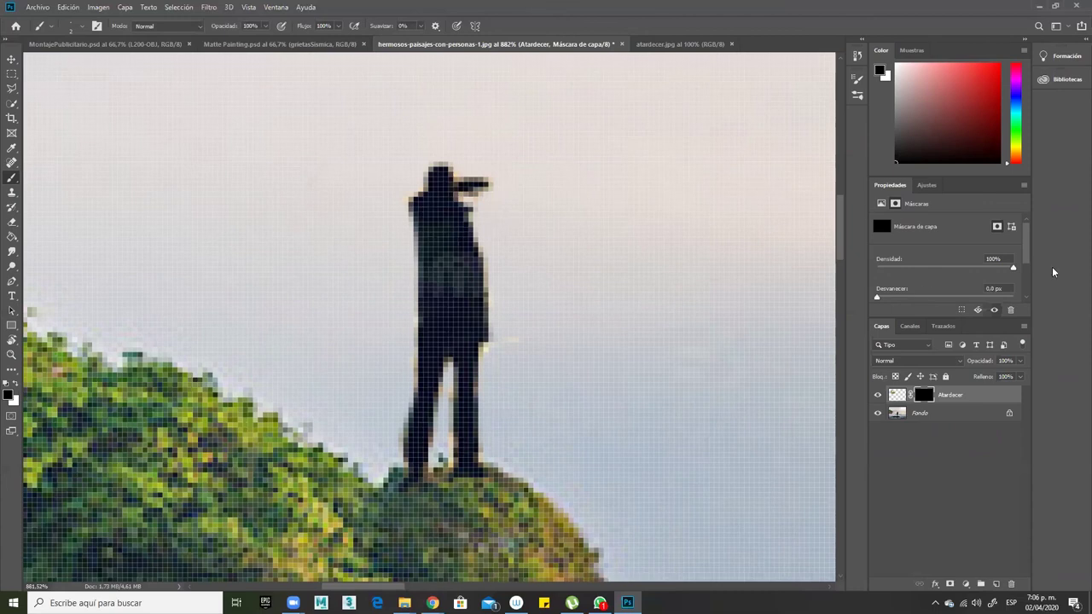
Duplicate the Atardecer layer together with its layer mask.
scroll(579, 170, down, 3)
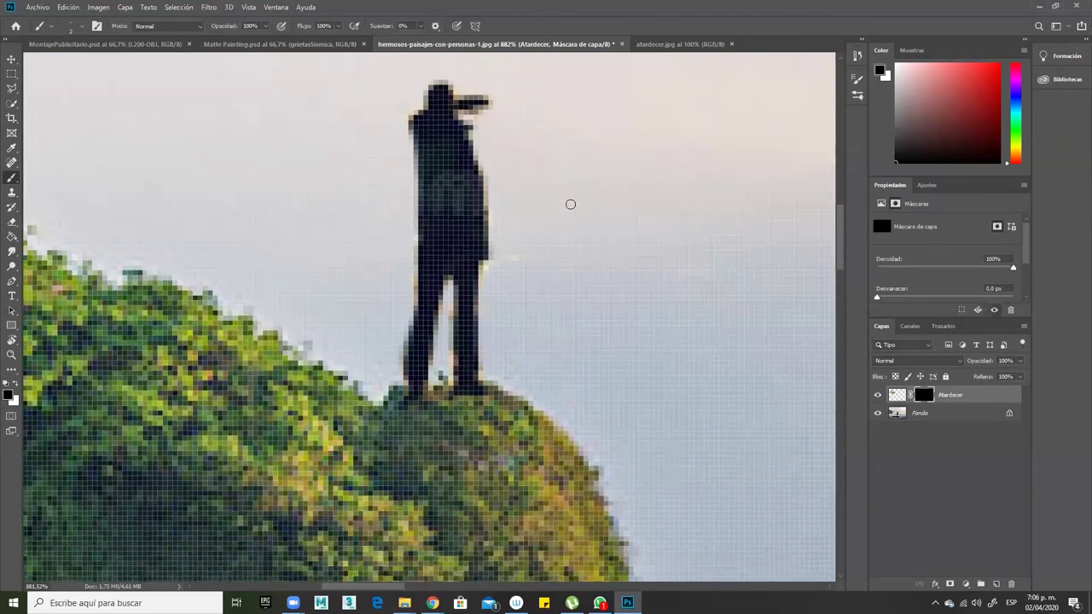
drag(580, 203, 527, 214)
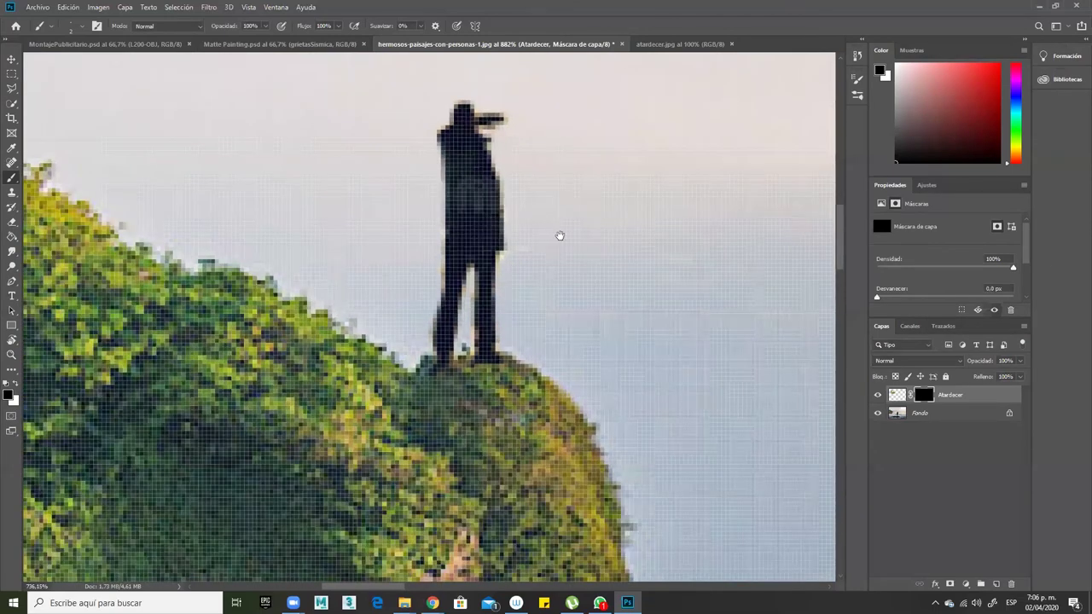
key(ctrl+0)
key(v)
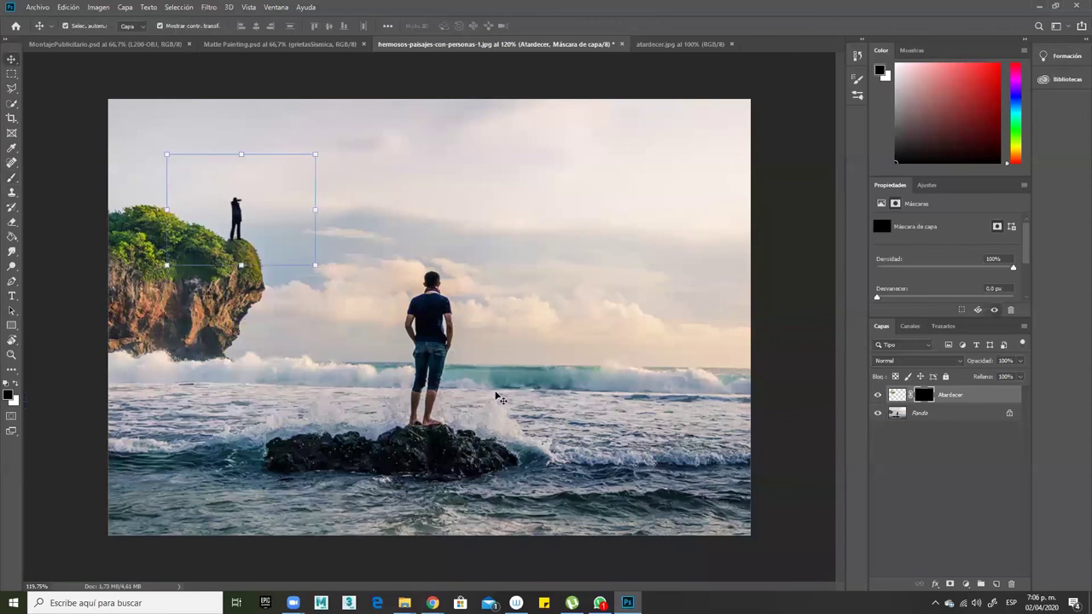
key(ctrl)
click(977, 397)
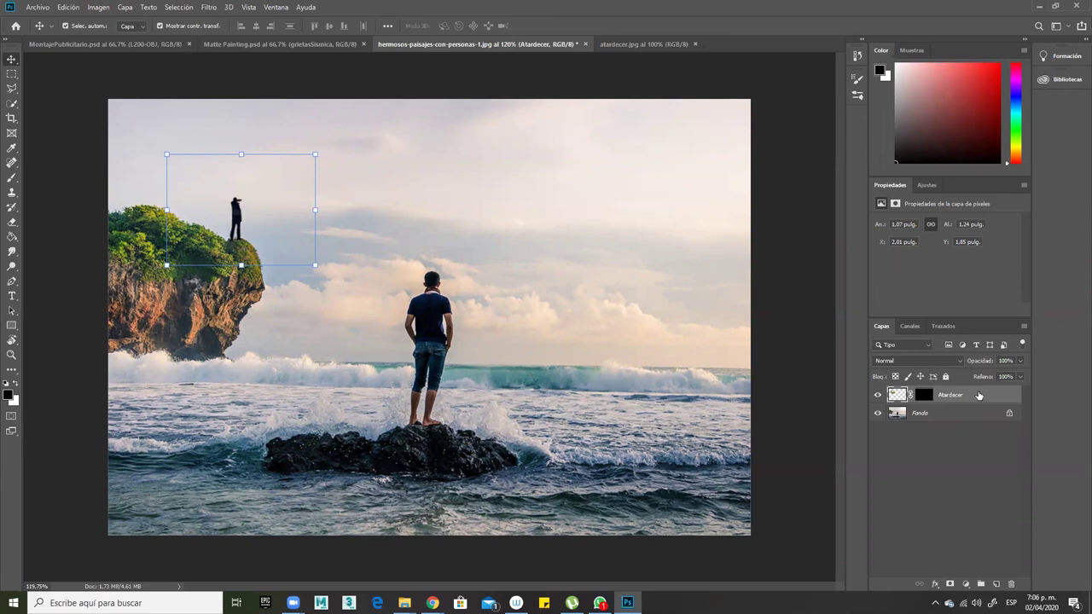
right_click(981, 396)
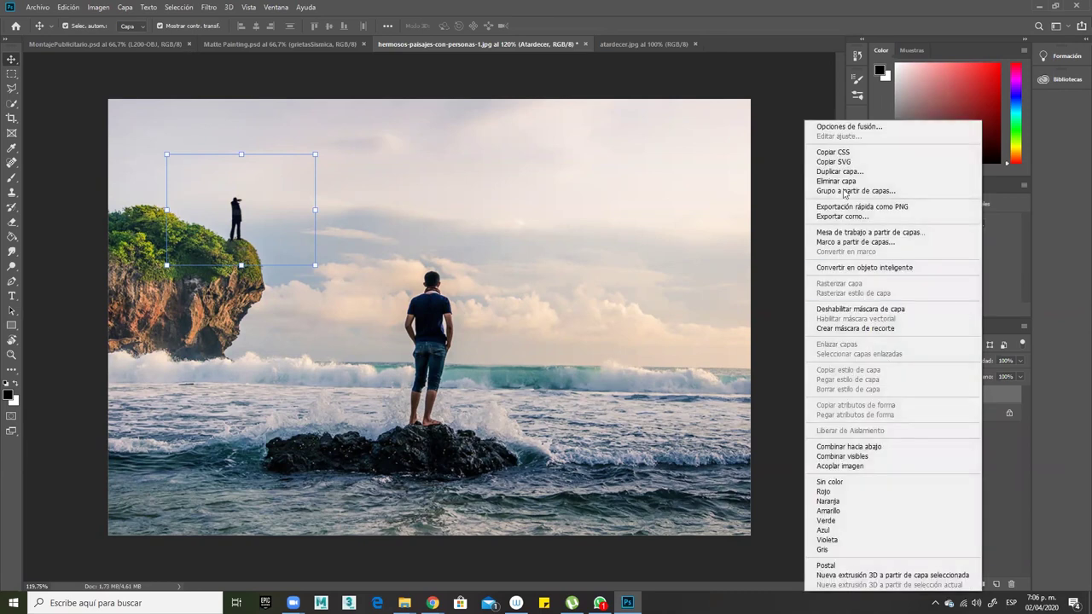
click(1006, 442)
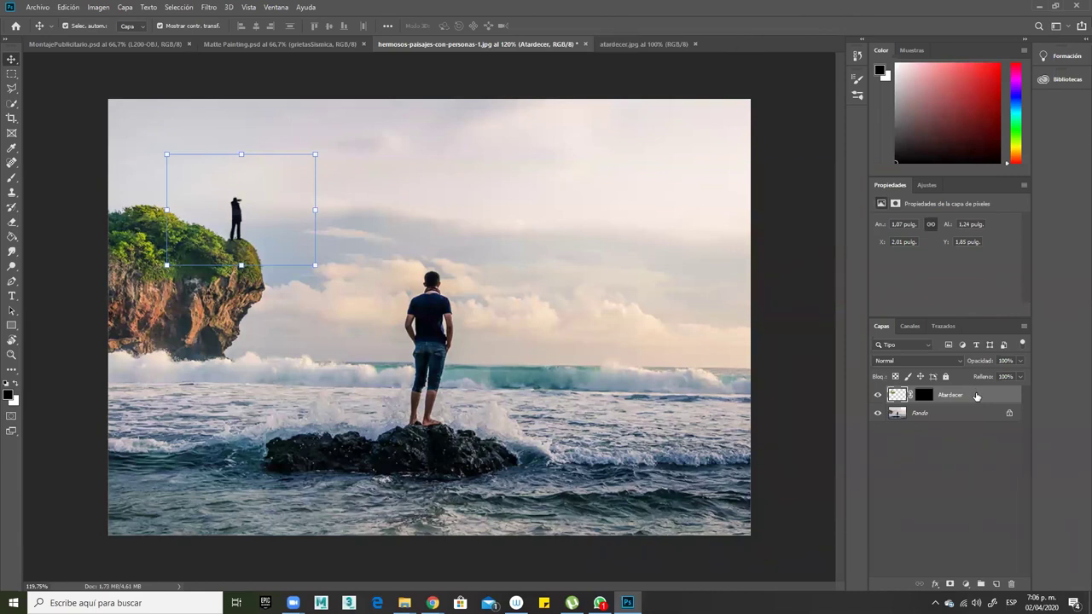
click(924, 395)
drag(989, 395, 997, 585)
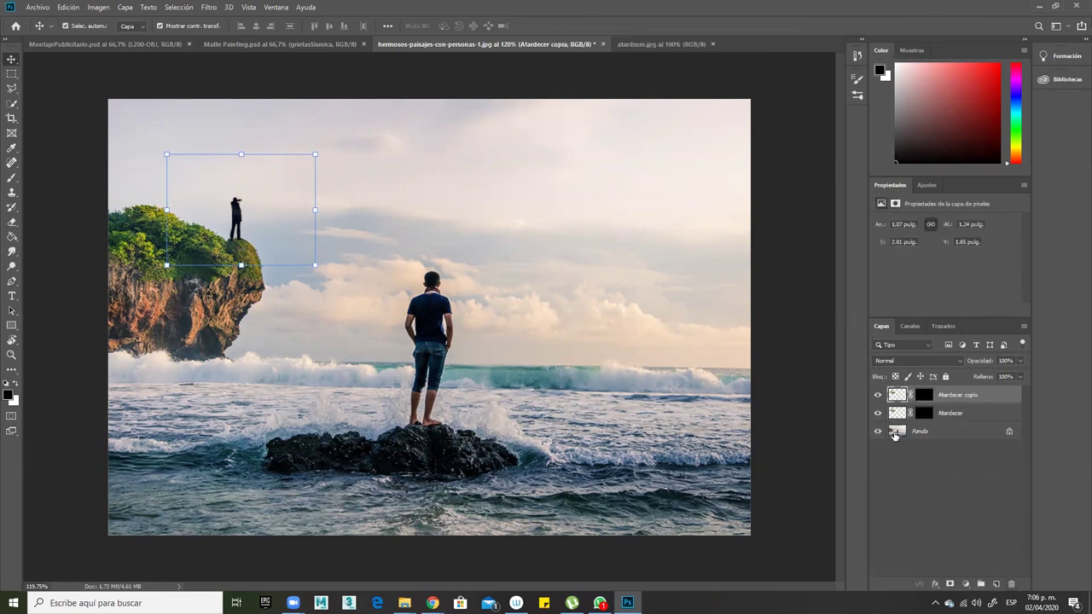
Move the duplicated man to the far left of the cliff and scale him to about 62% width and 71% height.
drag(267, 185, 179, 151)
drag(227, 121, 171, 155)
drag(125, 199, 334, 284)
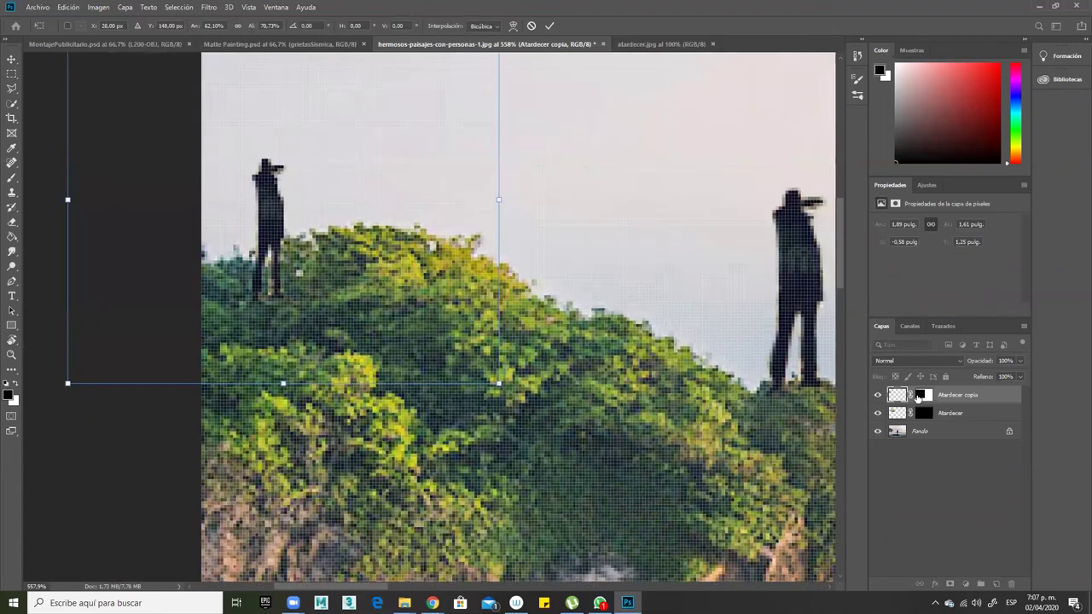
Paint black on the Atardecer copia layer mask to hide the small man's feet behind the bushes.
click(918, 397)
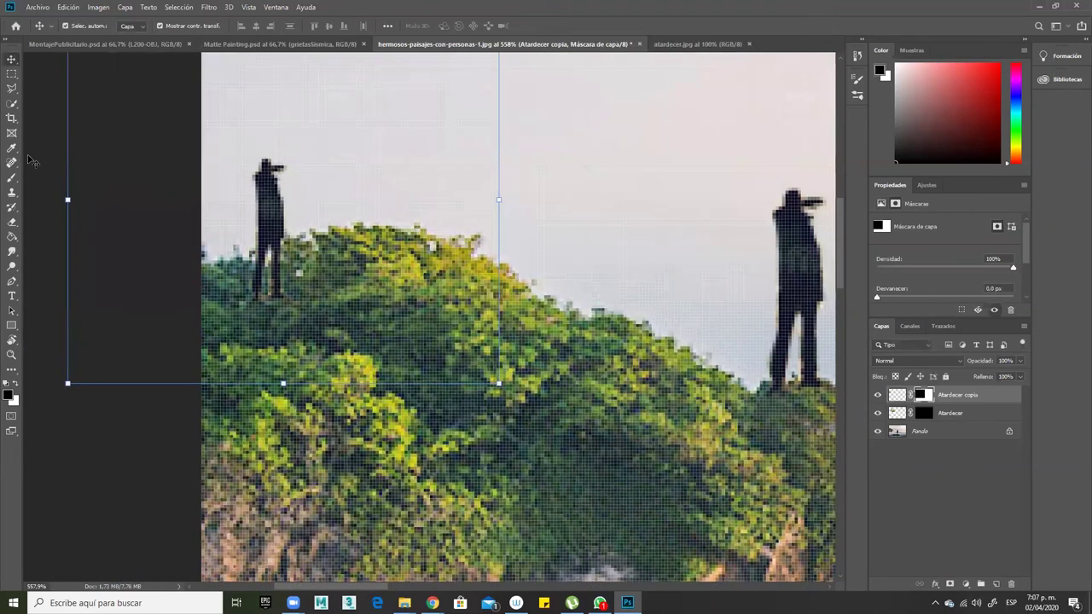
click(10, 179)
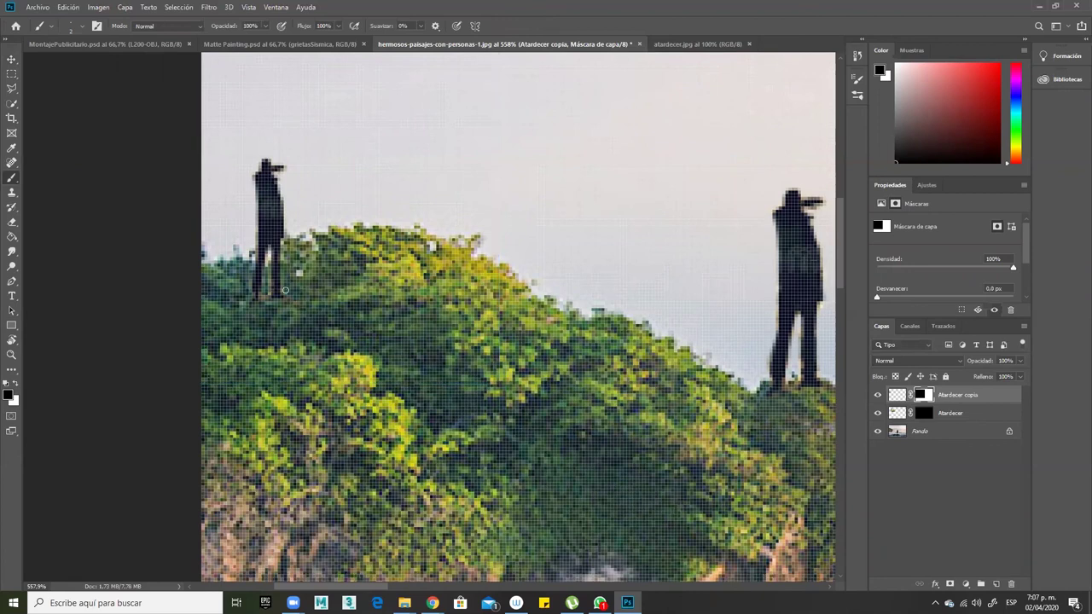
alt+right_click(278, 304)
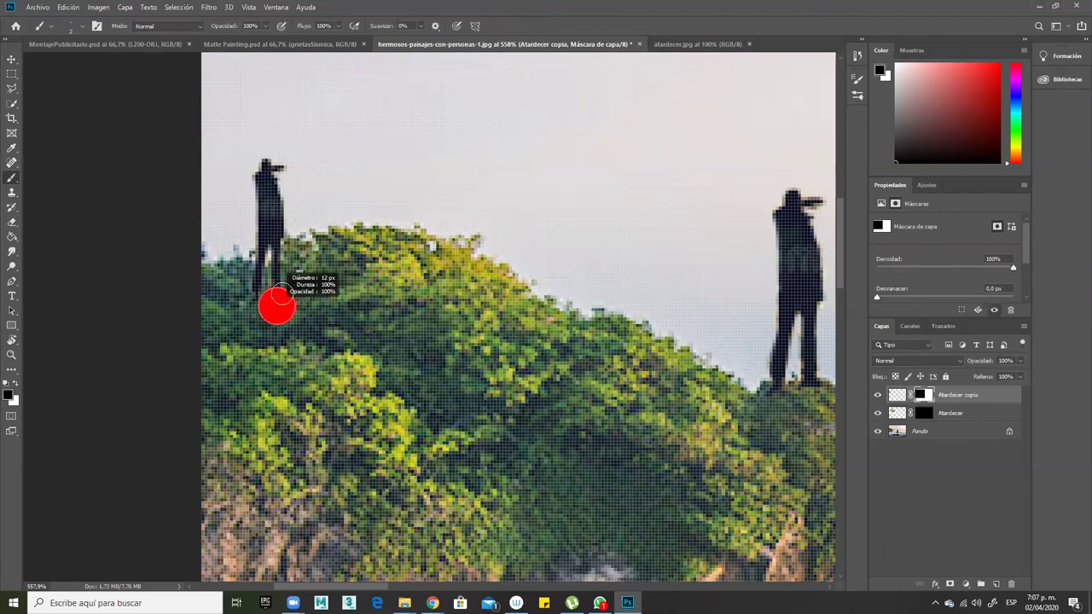
mouse_move(280, 274)
mouse_down()
mouse_move(281, 241)
mouse_move(282, 262)
mouse_move(256, 277)
mouse_move(254, 257)
mouse_move(266, 269)
mouse_move(310, 254)
mouse_up()
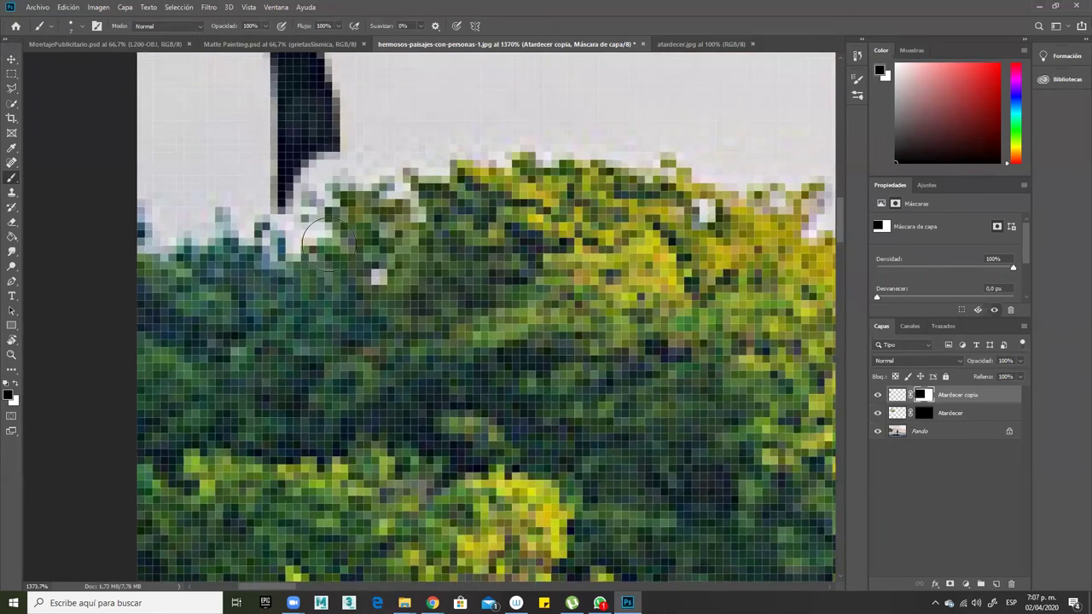
Restore the small man's over-erased leg by painting the mask white with a smaller brush.
key(x)
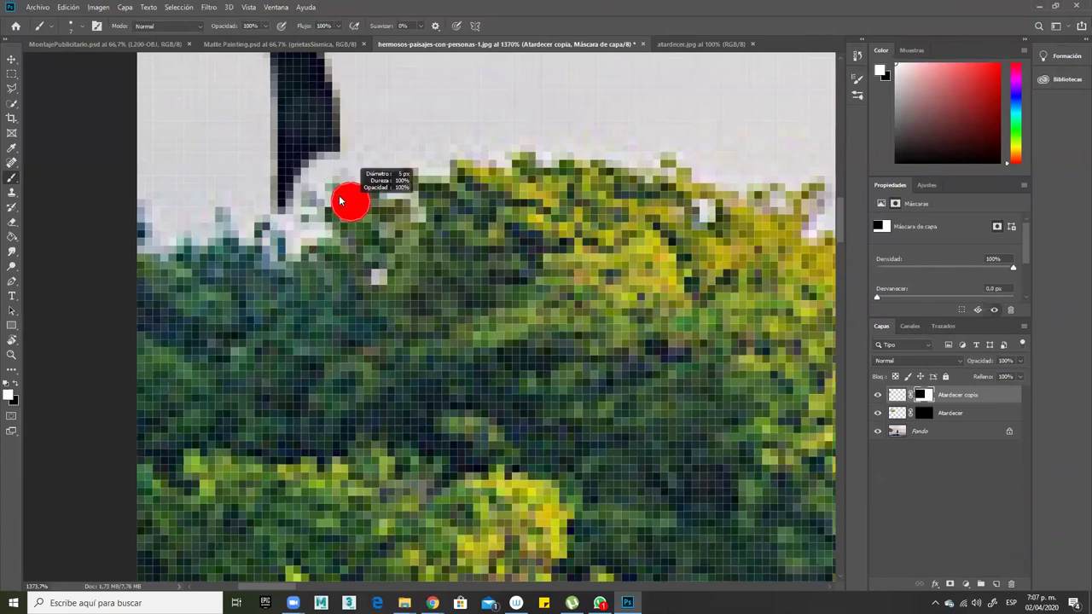
click(317, 160)
mouse_move(317, 160)
mouse_down()
mouse_move(321, 186)
mouse_move(299, 232)
mouse_move(286, 205)
mouse_move(311, 229)
mouse_move(309, 213)
mouse_up()
Paint the mask black over the leftover orange patch between the small man's legs and return to the whole image.
scroll(377, 202, down, 2)
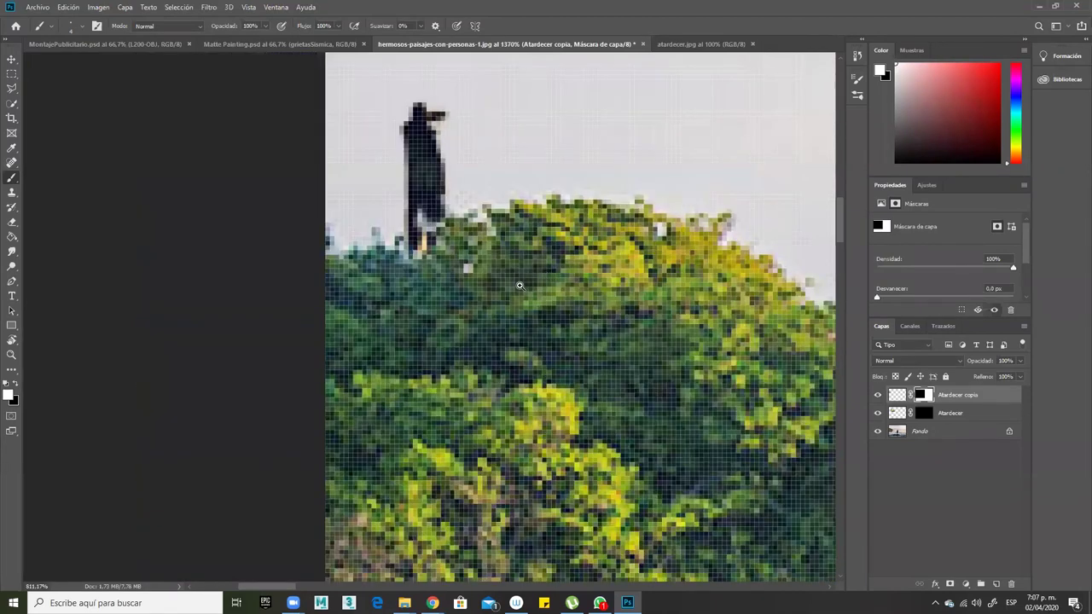
scroll(521, 286, down, 2)
scroll(559, 258, up, 3)
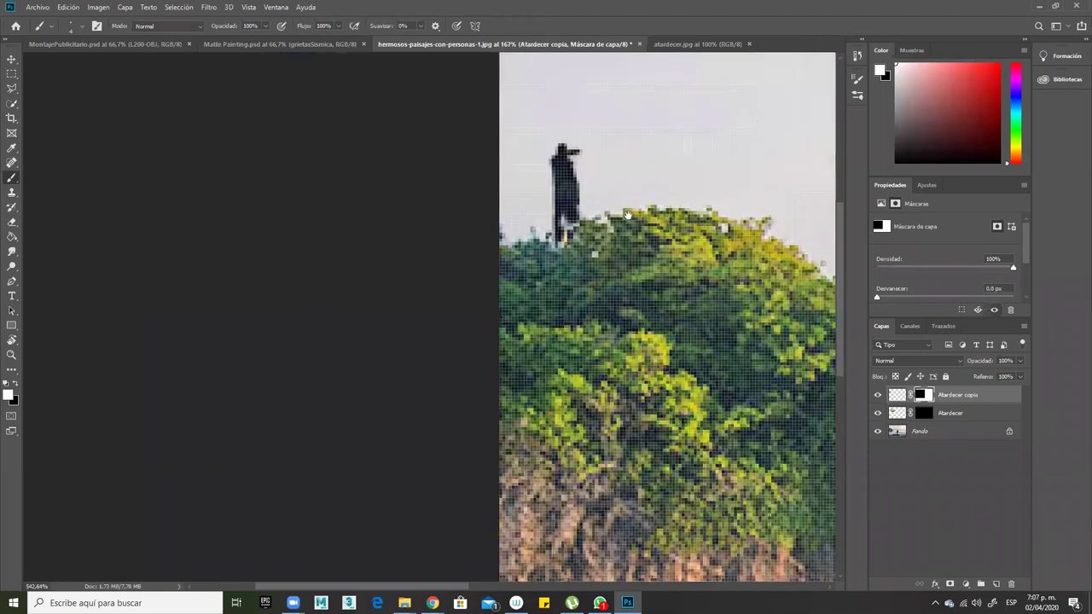
scroll(603, 250, up, 2)
key(x)
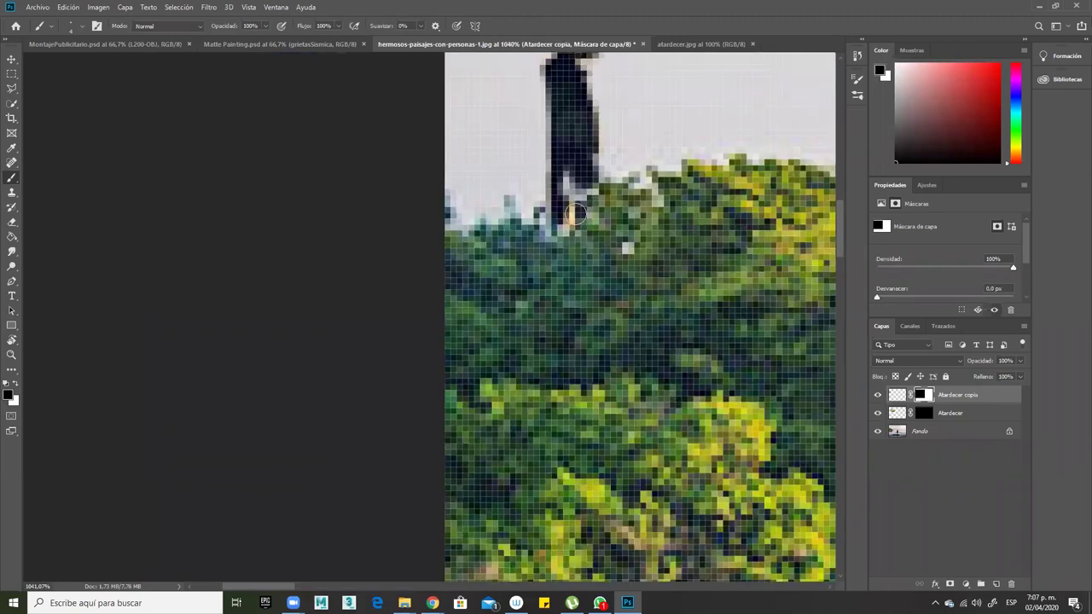
scroll(676, 267, down, 2)
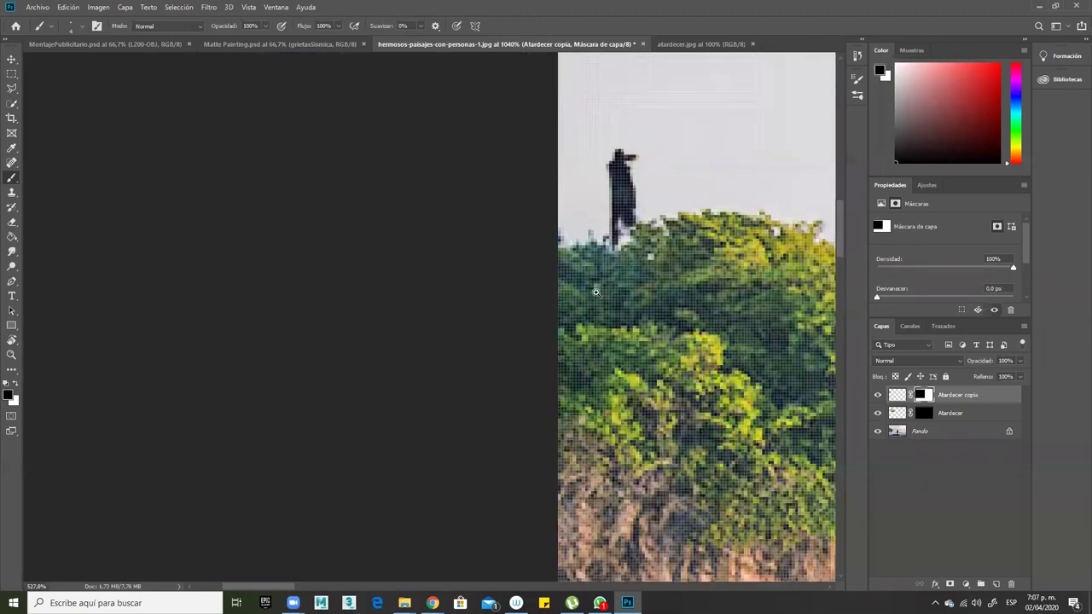
scroll(502, 312, down, 4)
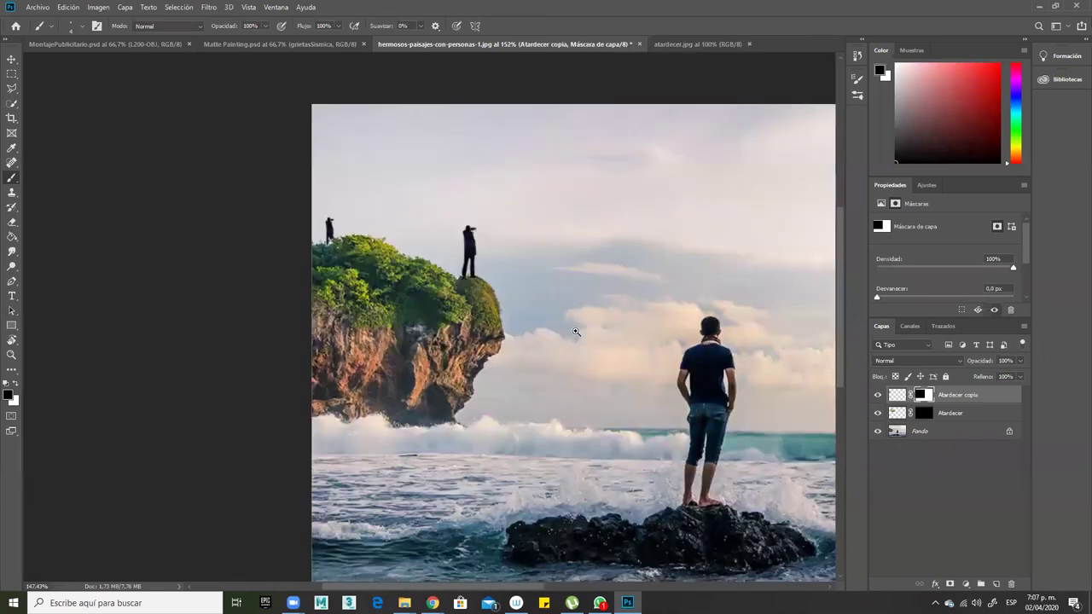
scroll(576, 331, down, 2)
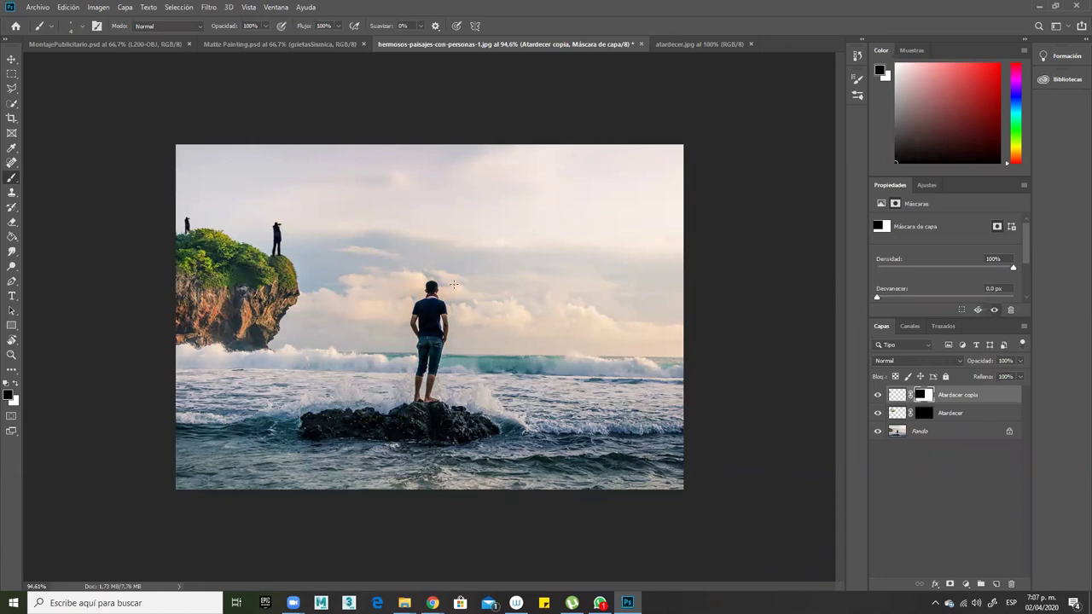
Duplicate the Fondo layer, add a layer mask to the copy and fill the mask with black.
click(11, 61)
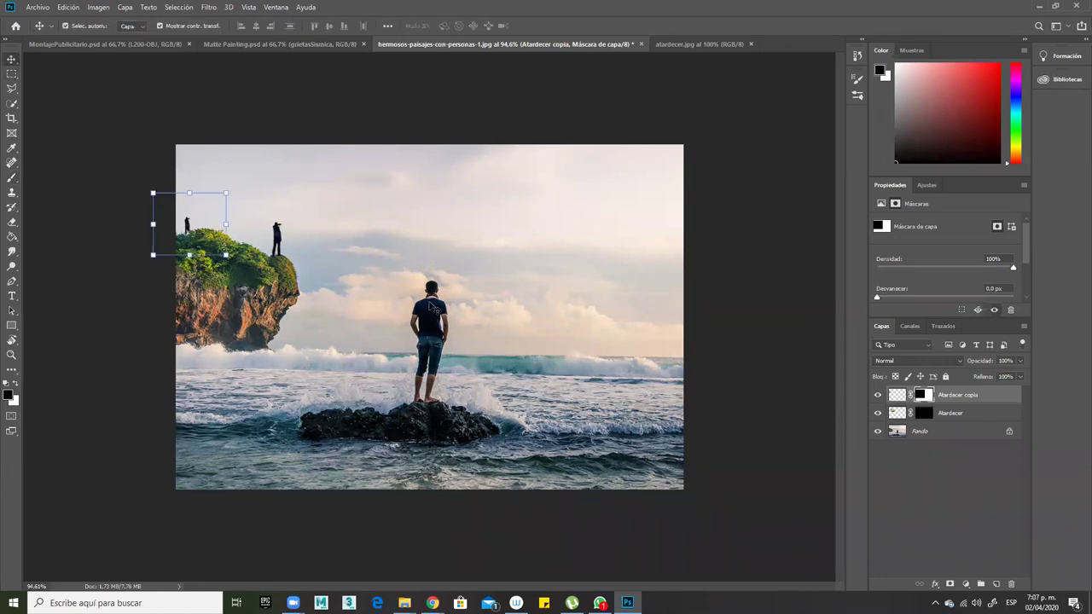
drag(944, 436, 998, 582)
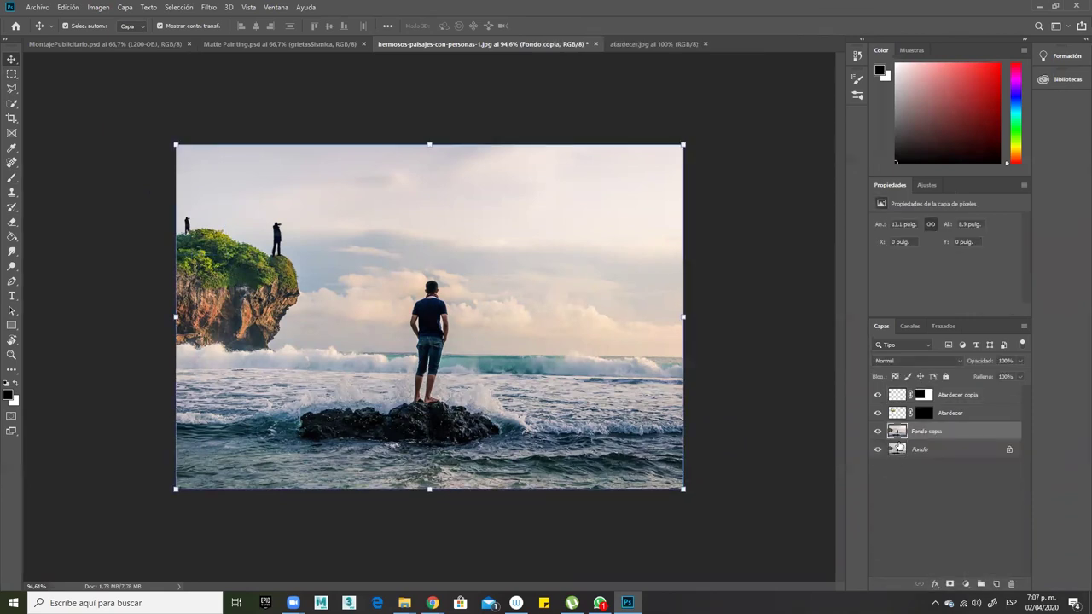
click(950, 584)
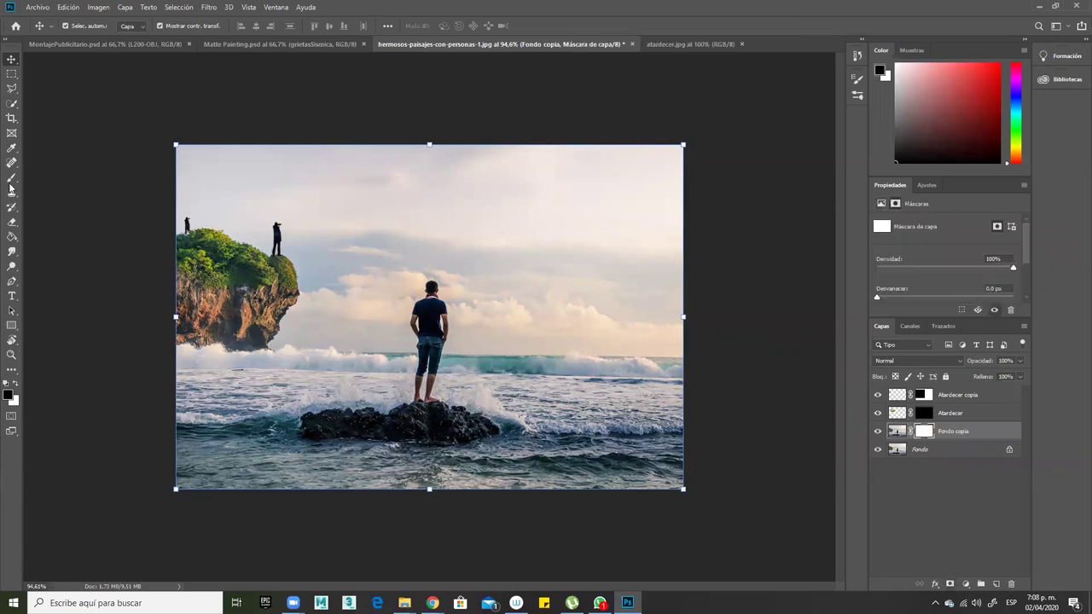
click(12, 237)
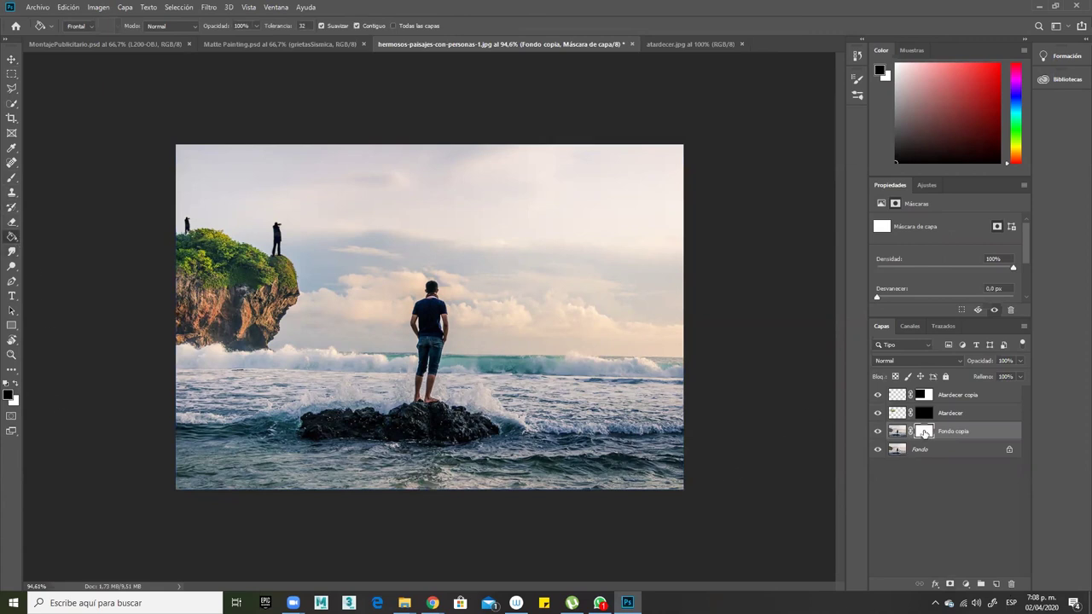
click(504, 352)
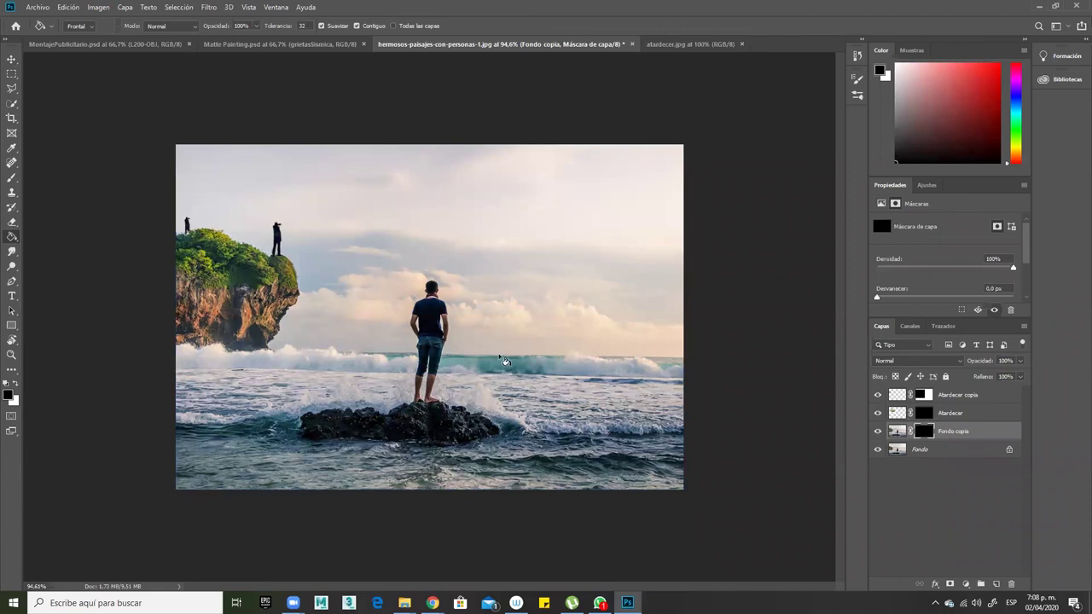
Hide the original Fondo layer and paint white on the Fondo copia mask to reveal the man standing on the rock.
click(878, 450)
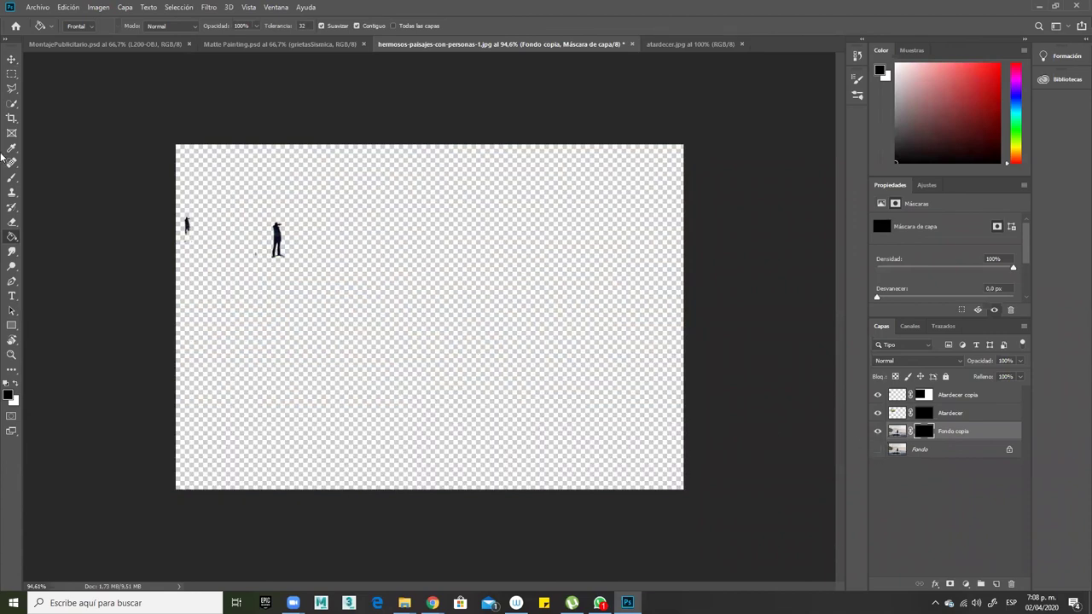
key(b)
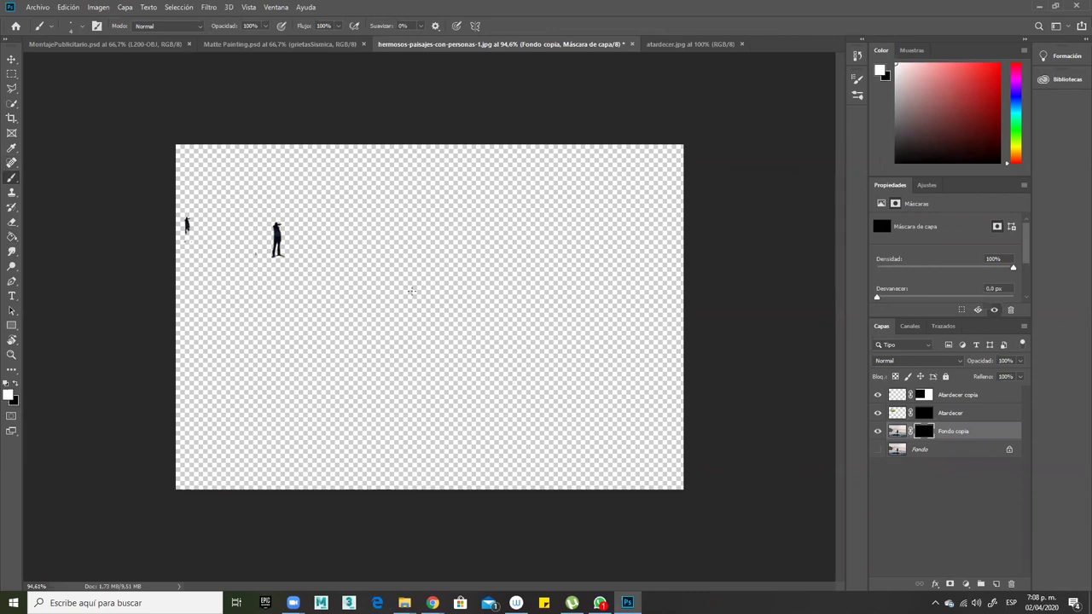
mouse_move(436, 349)
mouse_down()
mouse_move(419, 311)
mouse_move(424, 284)
mouse_move(439, 324)
mouse_move(413, 408)
mouse_move(440, 401)
mouse_move(407, 404)
mouse_up()
scroll(408, 403, up, 8)
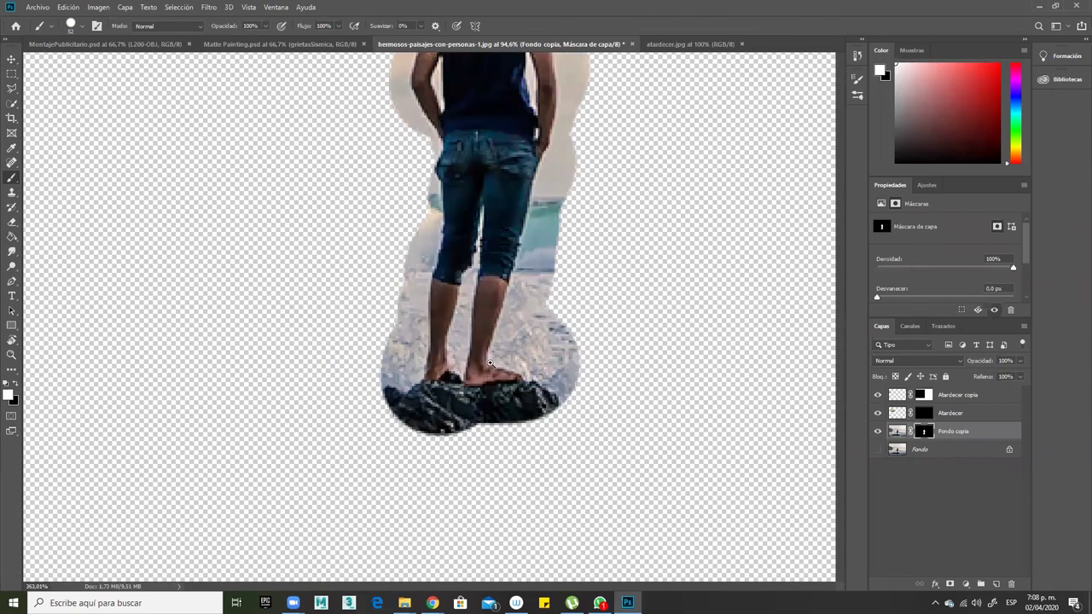
Paint the Fondo copia mask black to hide the rock and water around the man's feet and lower legs.
scroll(593, 423, down, 1)
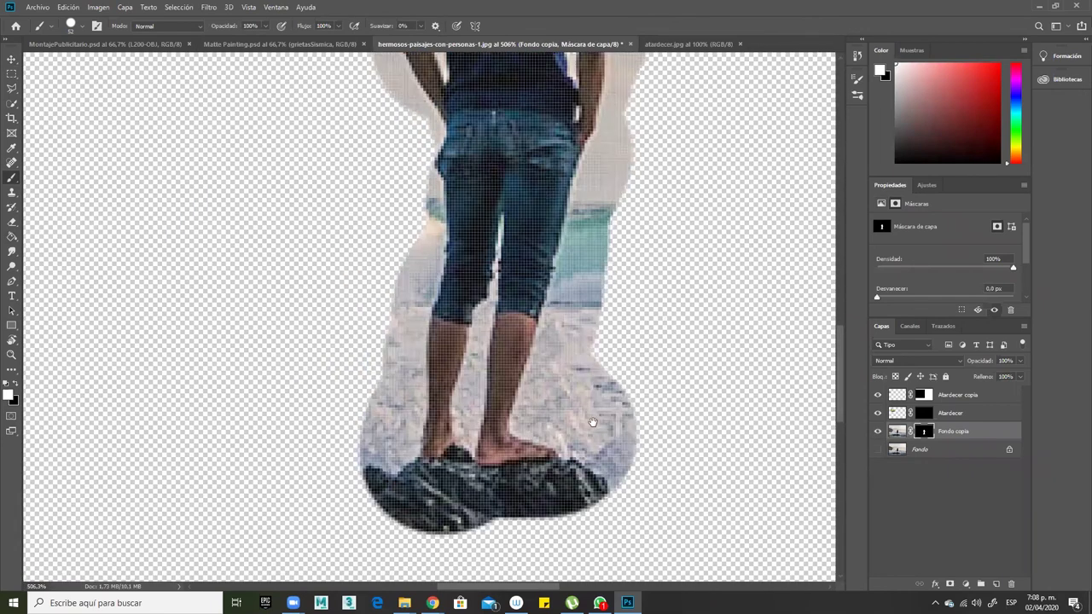
key(x)
mouse_move(634, 402)
mouse_down()
mouse_move(538, 414)
mouse_move(592, 341)
mouse_move(623, 429)
mouse_move(592, 492)
mouse_move(378, 512)
mouse_move(414, 500)
mouse_move(405, 481)
mouse_move(427, 487)
mouse_move(359, 461)
mouse_move(380, 253)
mouse_move(402, 195)
mouse_move(414, 207)
mouse_move(400, 268)
mouse_move(404, 246)
mouse_move(402, 410)
mouse_move(378, 463)
mouse_move(417, 370)
mouse_move(418, 427)
mouse_up()
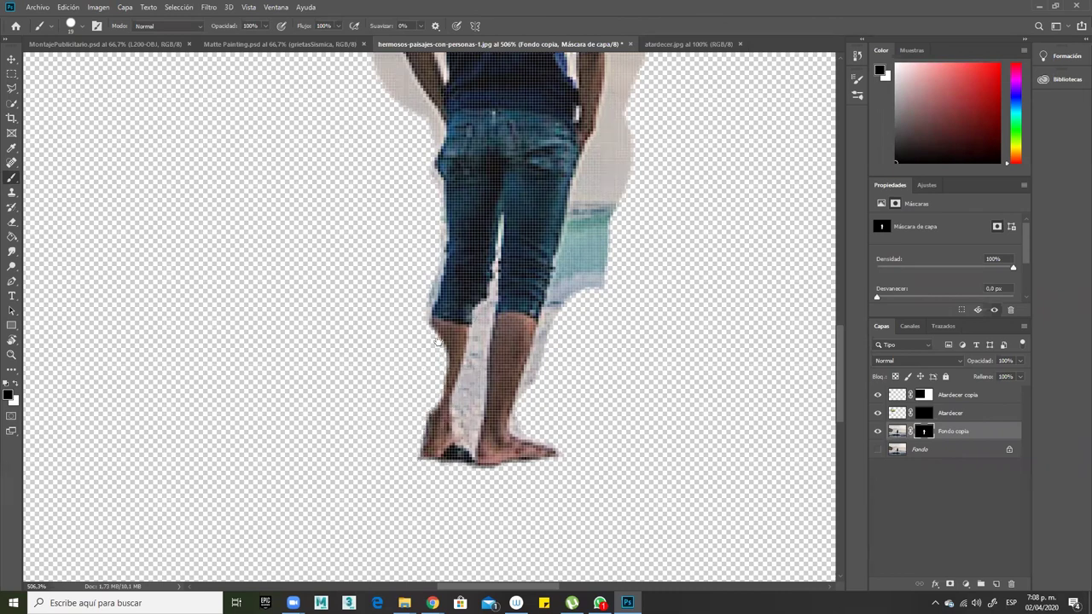
Restore the over-erased left calf by painting the mask white with a 6 px brush.
scroll(447, 340, up, 3)
key(x)
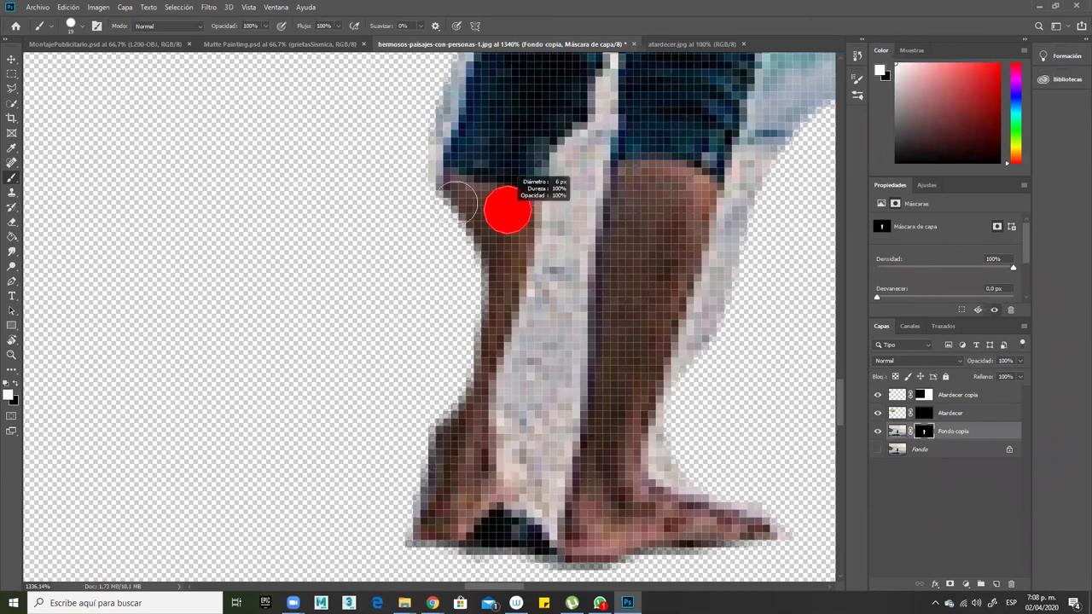
mouse_move(468, 180)
mouse_down()
mouse_move(472, 281)
mouse_move(454, 436)
mouse_move(473, 287)
mouse_move(465, 220)
mouse_move(461, 317)
mouse_up()
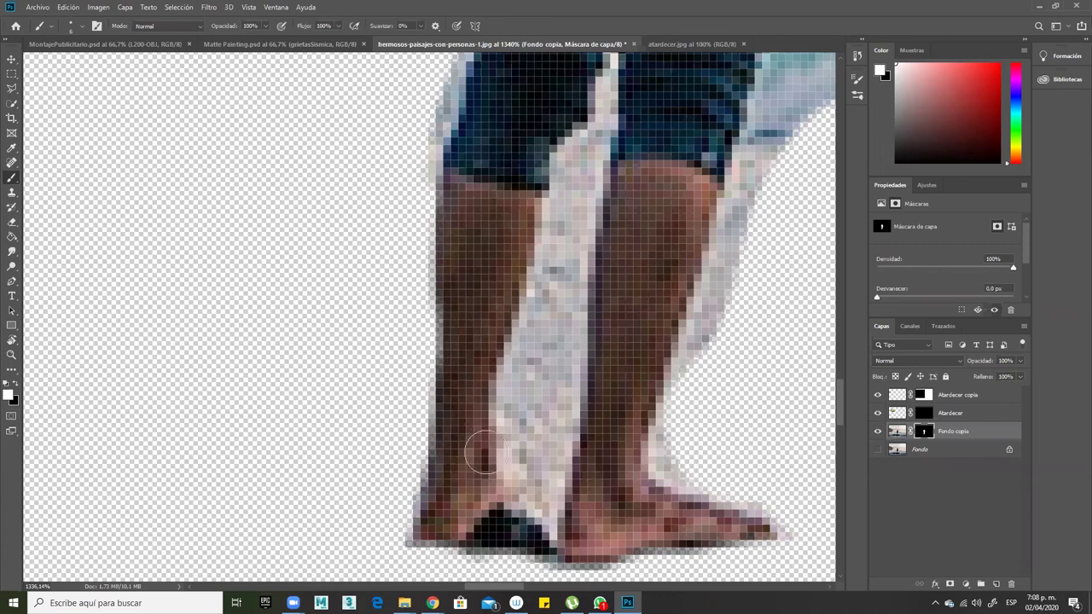
drag(518, 394, 454, 475)
Paint the mask black along the outside of the man's right leg up to the hip to hide the background there.
mouse_move(635, 391)
mouse_down()
mouse_move(639, 420)
mouse_move(631, 439)
mouse_move(605, 409)
mouse_move(609, 367)
mouse_move(585, 474)
mouse_move(558, 530)
mouse_move(609, 335)
mouse_move(644, 302)
mouse_move(721, 291)
mouse_move(728, 258)
mouse_move(630, 310)
mouse_move(633, 222)
mouse_move(666, 155)
mouse_move(667, 113)
mouse_move(678, 154)
mouse_move(666, 213)
mouse_move(694, 214)
mouse_up()
key(x)
scroll(651, 390, up, 2)
scroll(590, 388, up, 4)
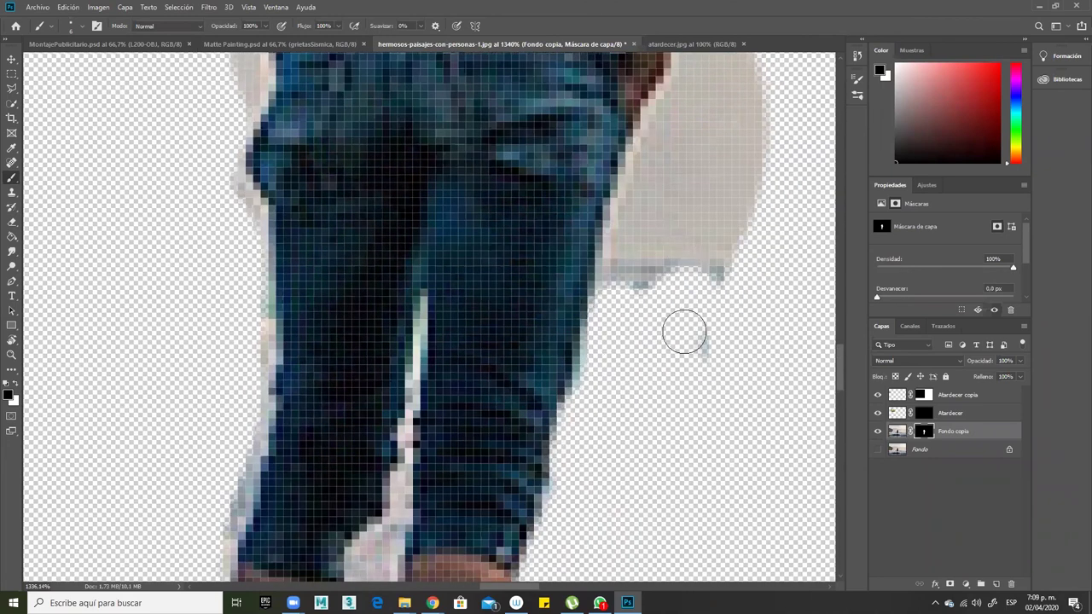
mouse_move(646, 173)
mouse_down()
mouse_move(710, 94)
mouse_move(651, 202)
mouse_move(627, 222)
mouse_move(732, 135)
mouse_move(729, 165)
mouse_up()
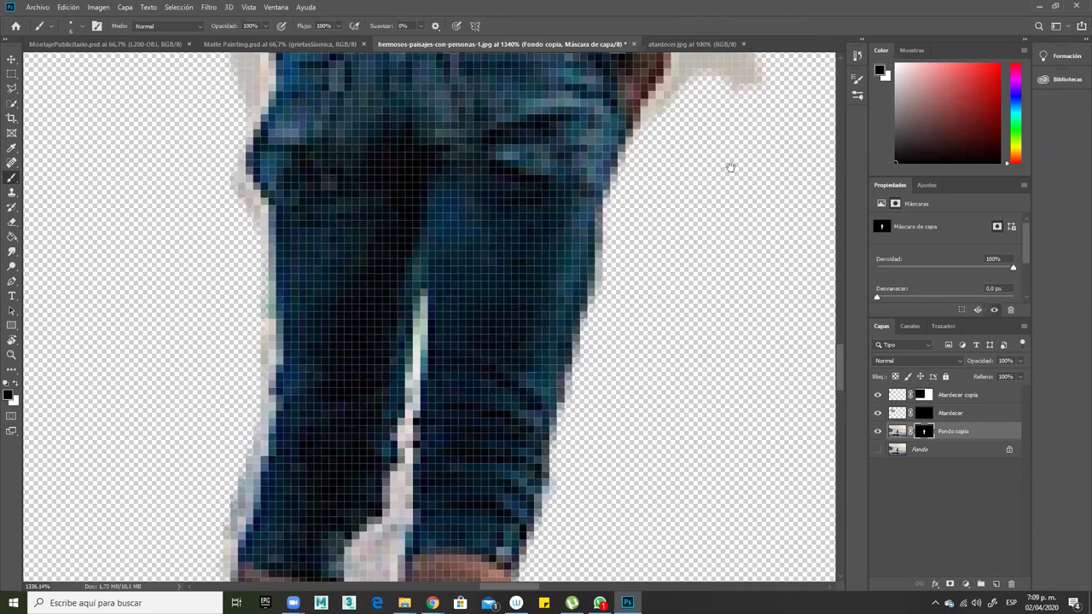
Mask out the background beside the man's right arm and begin clearing the gap between that arm and his torso with a smaller brush.
scroll(716, 341, up, 3)
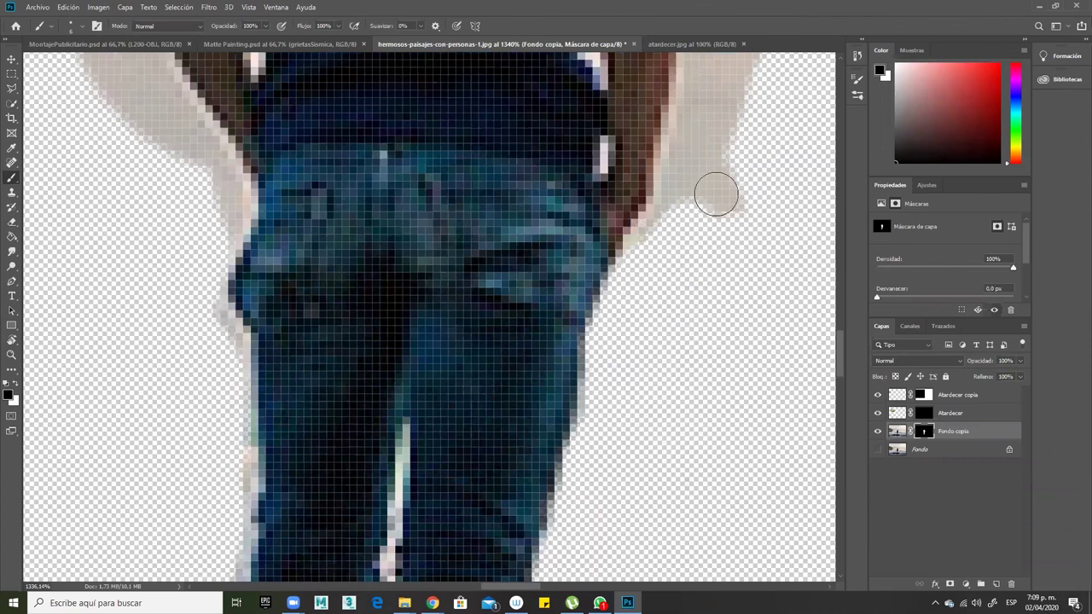
scroll(725, 286, up, 3)
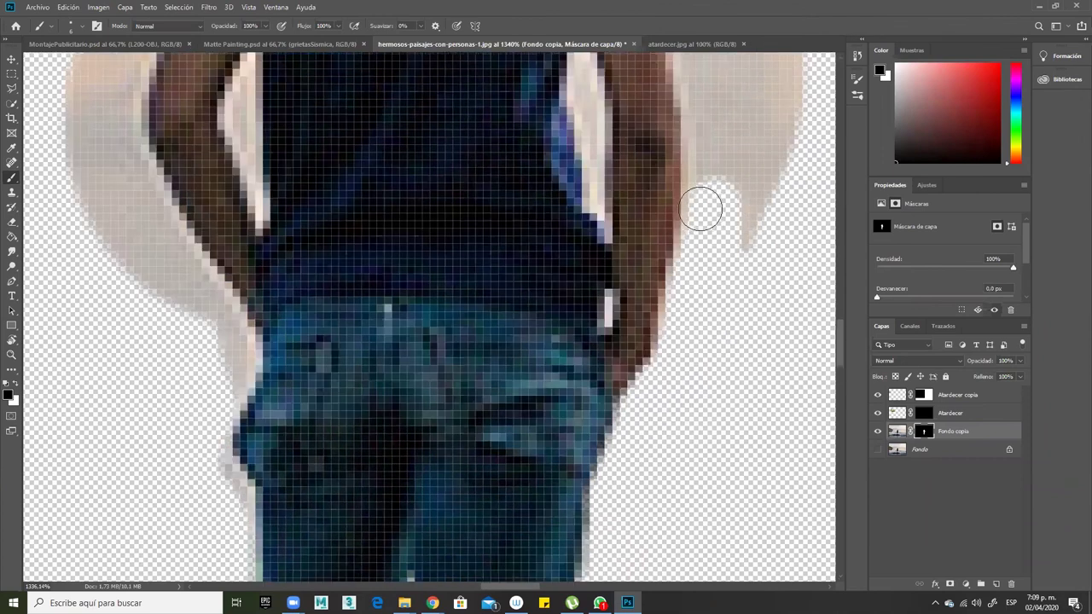
scroll(723, 348, up, 3)
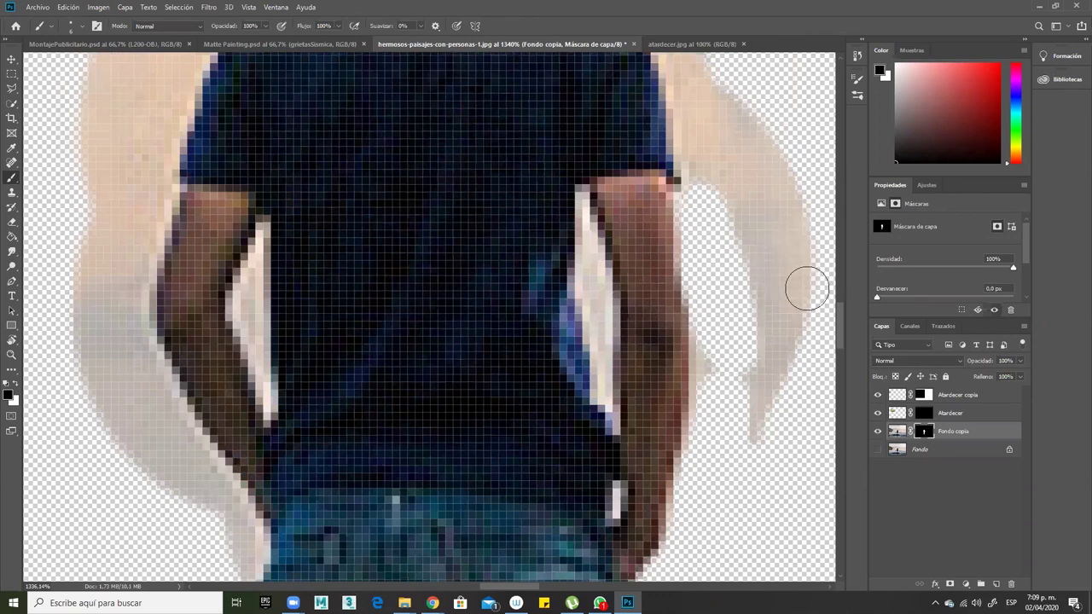
drag(808, 287, 708, 375)
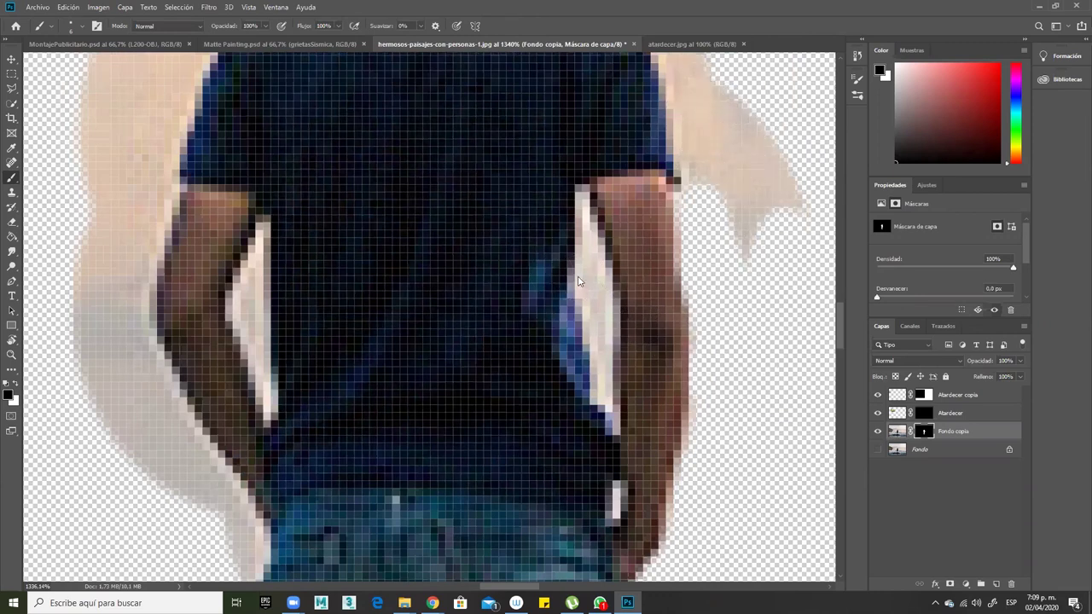
mouse_move(579, 209)
mouse_down()
mouse_move(608, 395)
mouse_move(591, 298)
mouse_up()
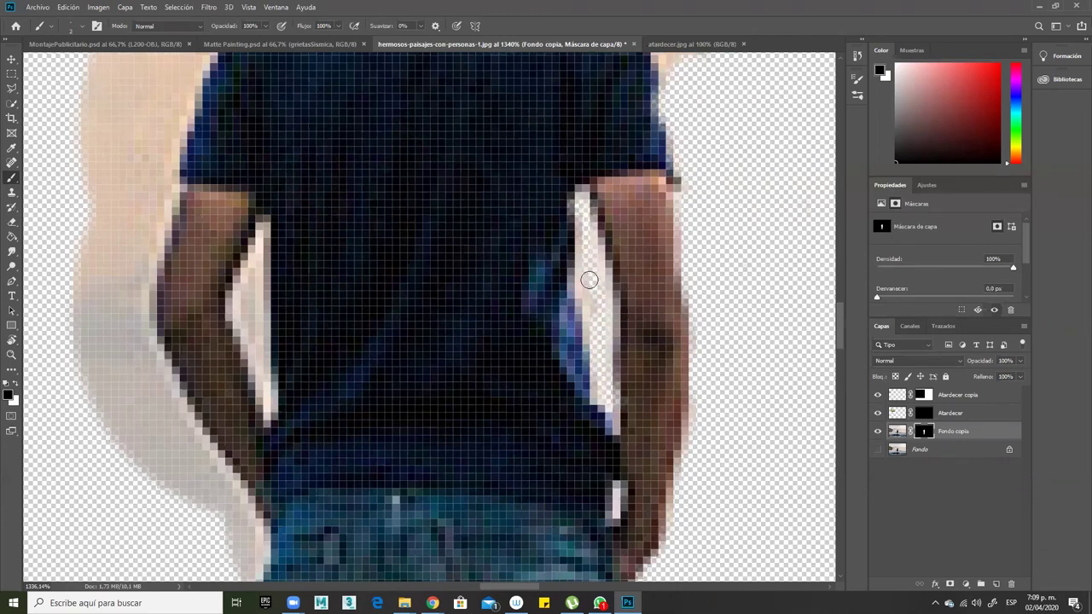
Paint the mask black around the man's right shoulder, neck and the right side of his head to remove the sky.
key(h)
drag(657, 262, 628, 446)
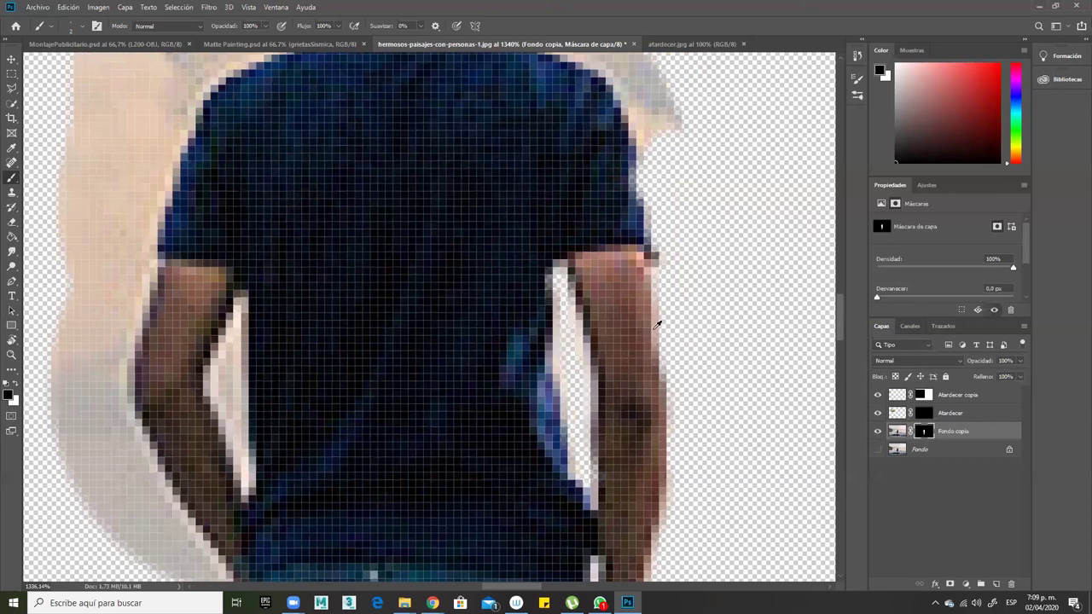
key(h)
drag(668, 318, 655, 356)
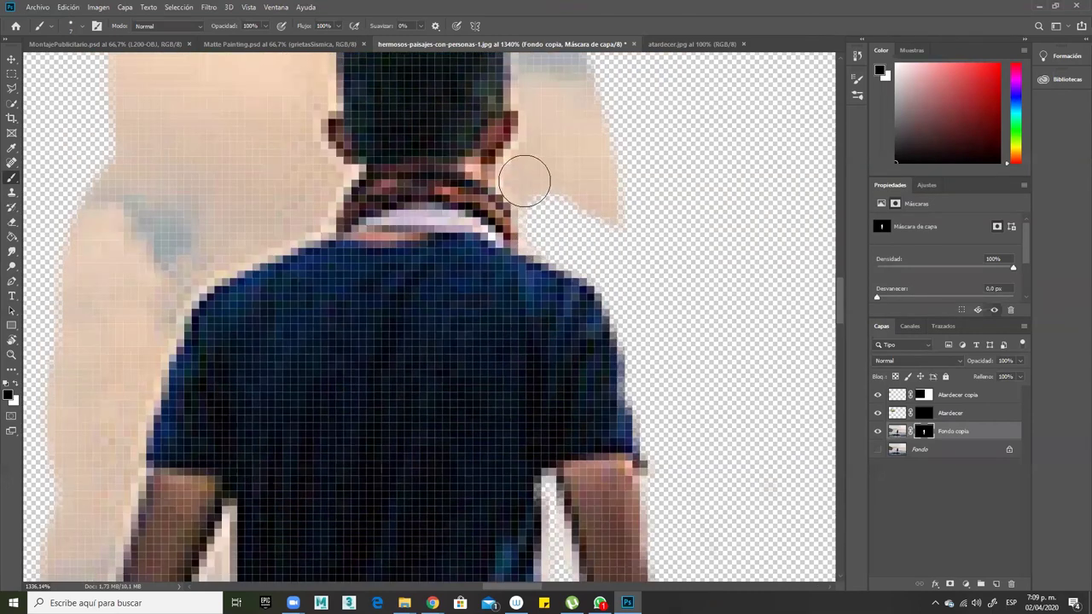
key(h)
drag(555, 154, 591, 196)
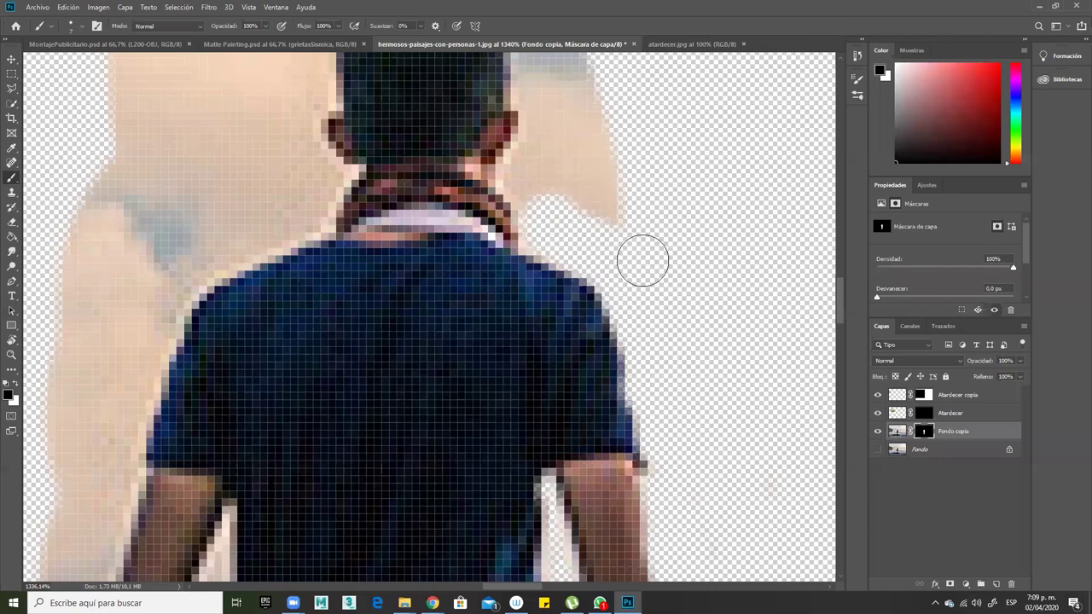
drag(645, 262, 628, 243)
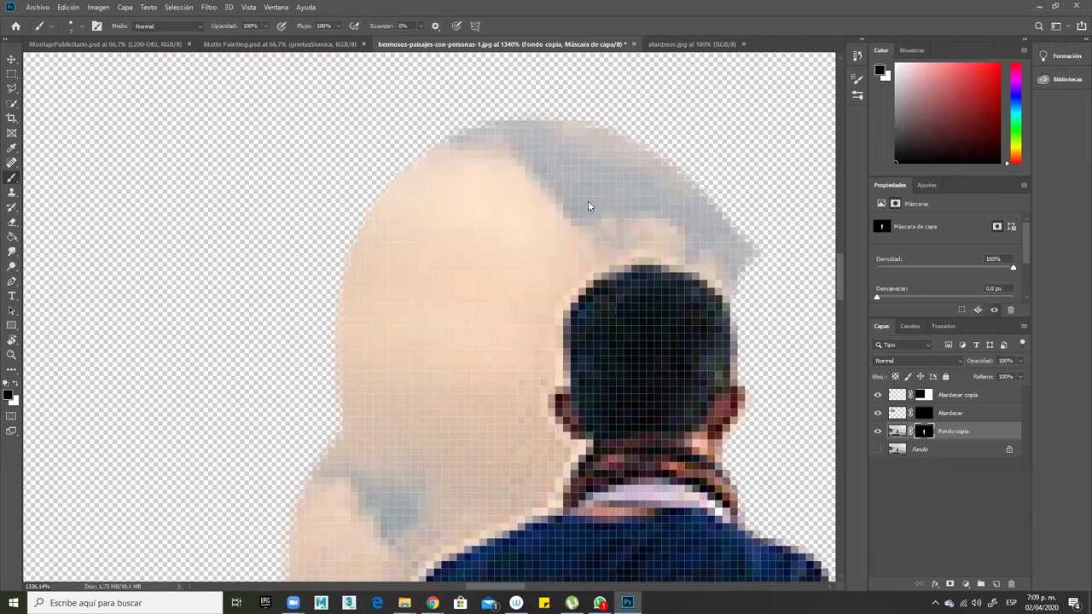
Mask out the sky above the man's head and down the left side of his head and neck to the shoulder.
mouse_move(415, 200)
mouse_down()
mouse_move(499, 229)
mouse_move(497, 275)
mouse_up()
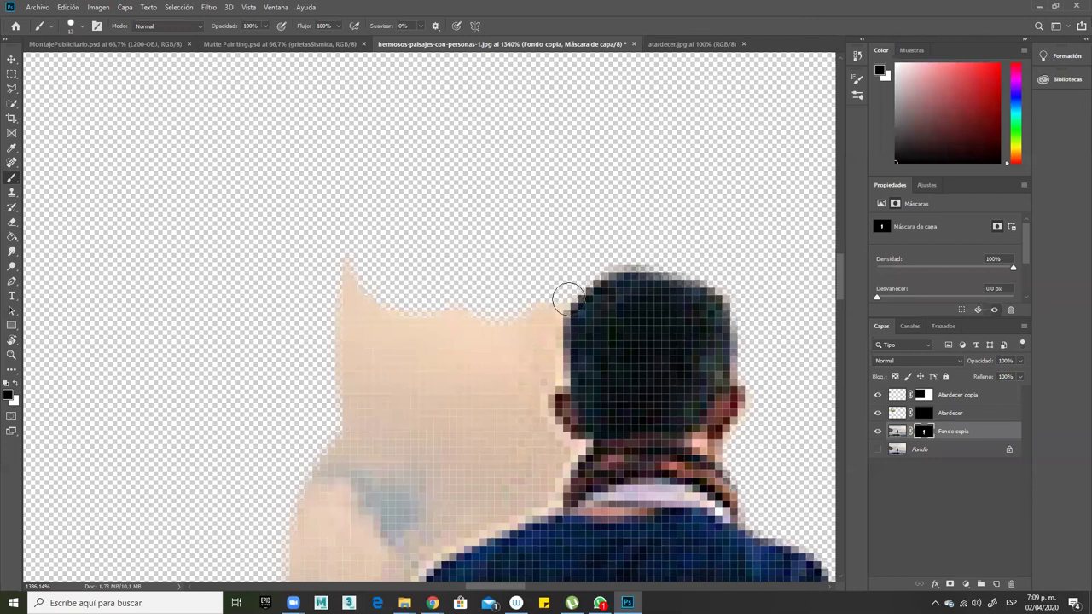
scroll(551, 273, down, 3)
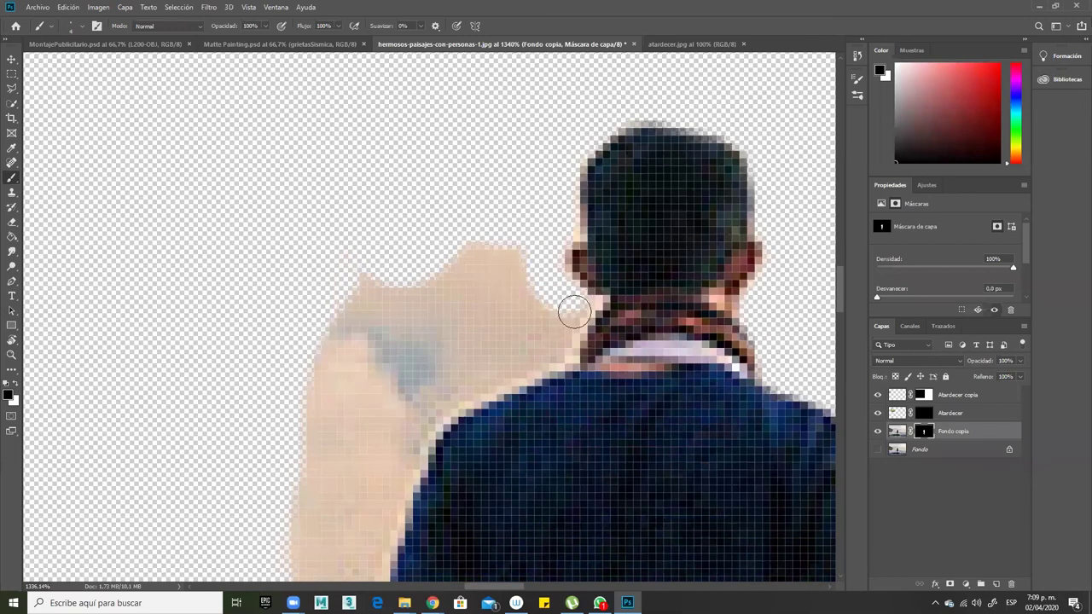
mouse_move(457, 388)
mouse_down()
mouse_move(531, 306)
mouse_move(501, 295)
mouse_move(418, 320)
mouse_move(475, 253)
mouse_up()
drag(457, 335, 469, 316)
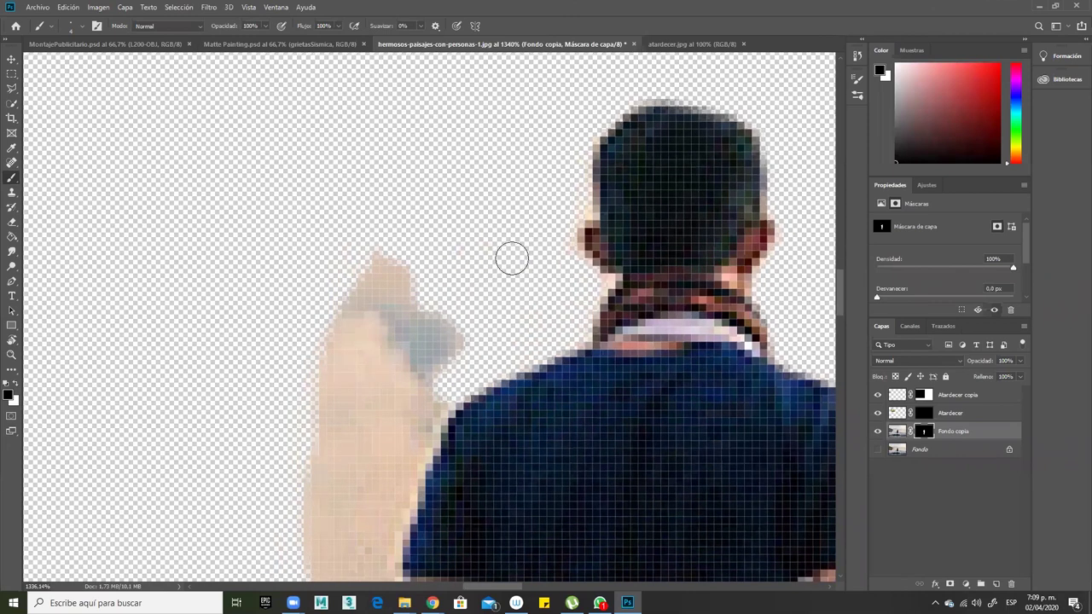
Paint the mask black with a 12 px brush to hide the background outside the man's left shoulder and arm.
drag(398, 345, 453, 268)
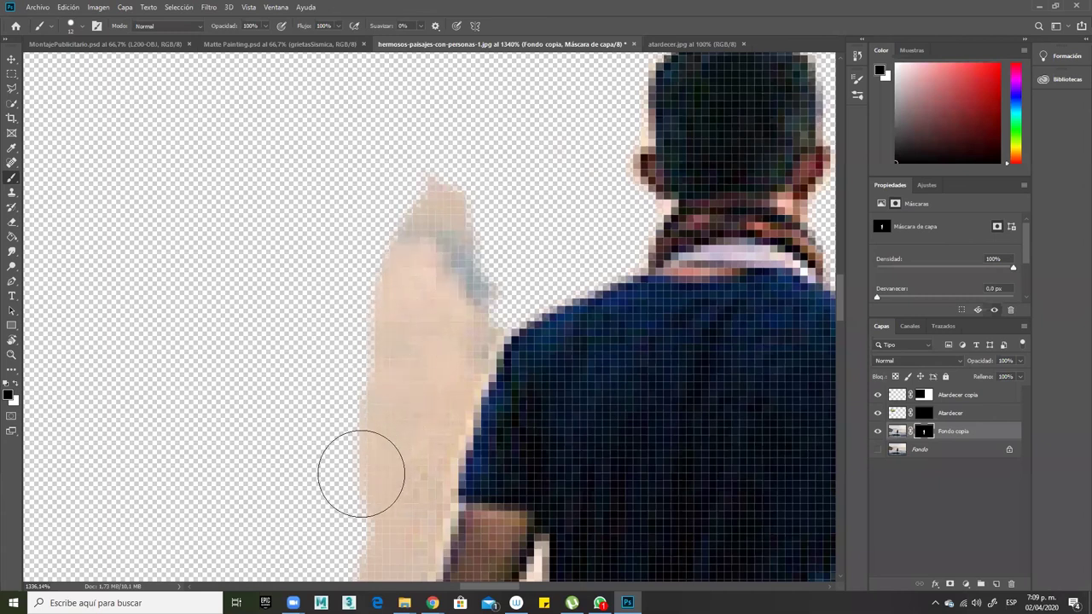
scroll(333, 392, down, 5)
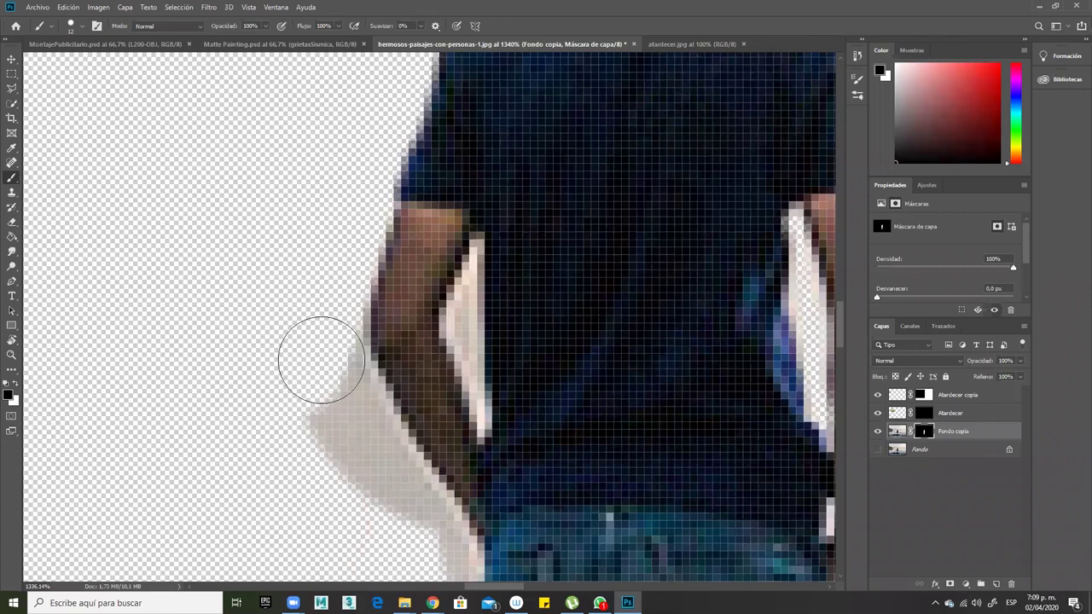
scroll(292, 316, down, 3)
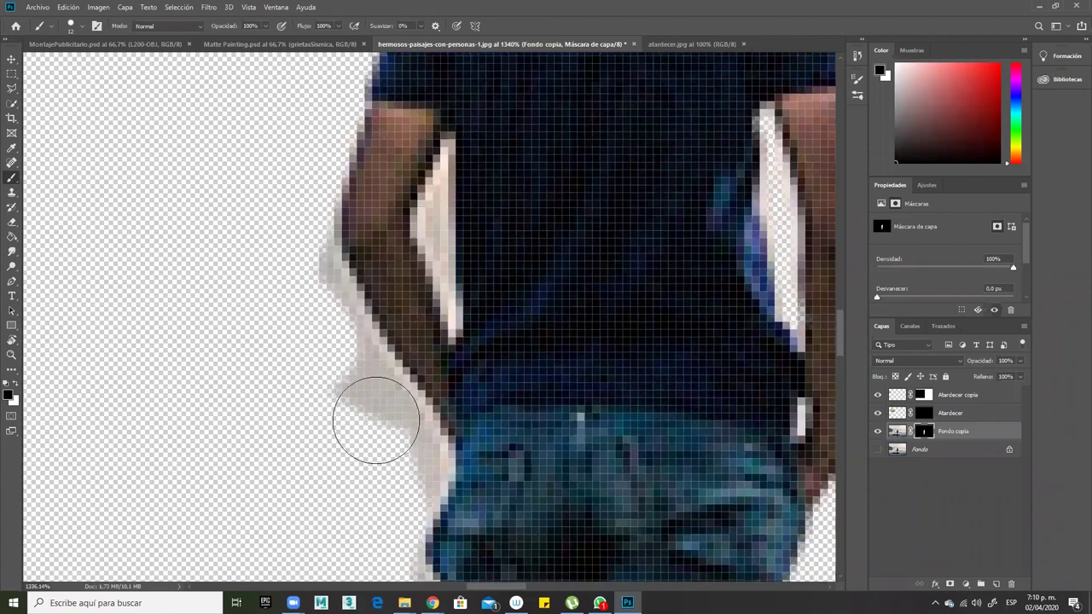
drag(396, 463, 390, 475)
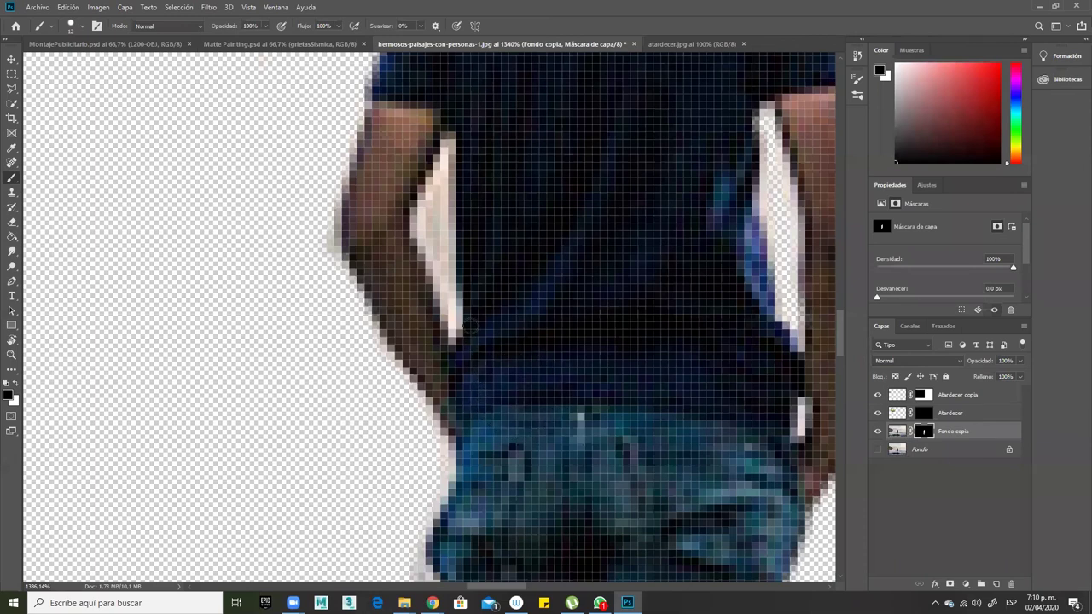
Clear the background in the gap between the man's left arm and torso using a 2 px black brush on the mask.
key(h)
drag(478, 394, 475, 346)
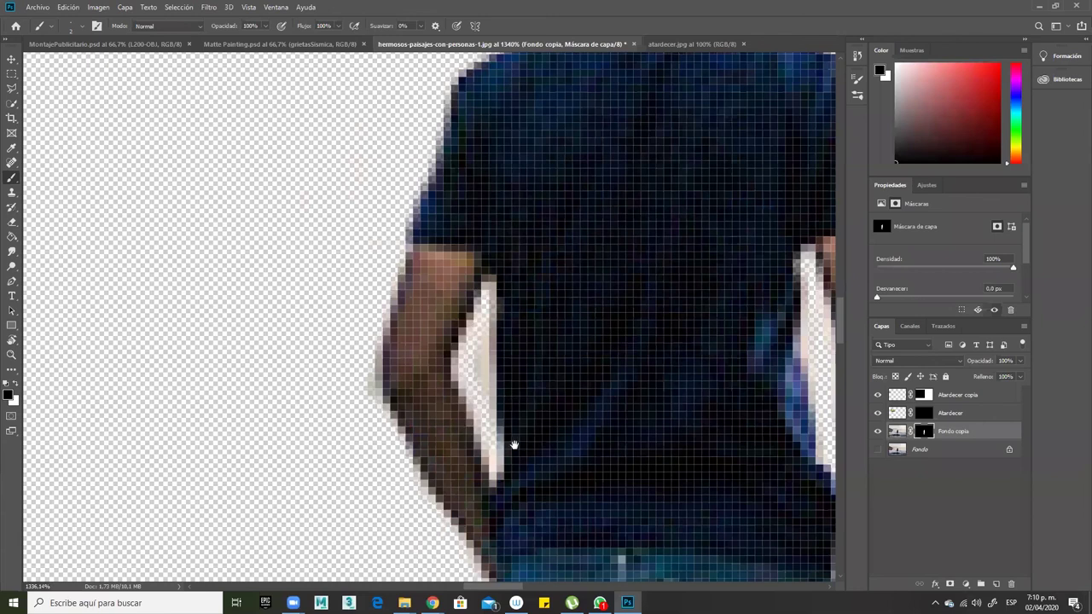
drag(520, 461, 533, 347)
click(535, 379)
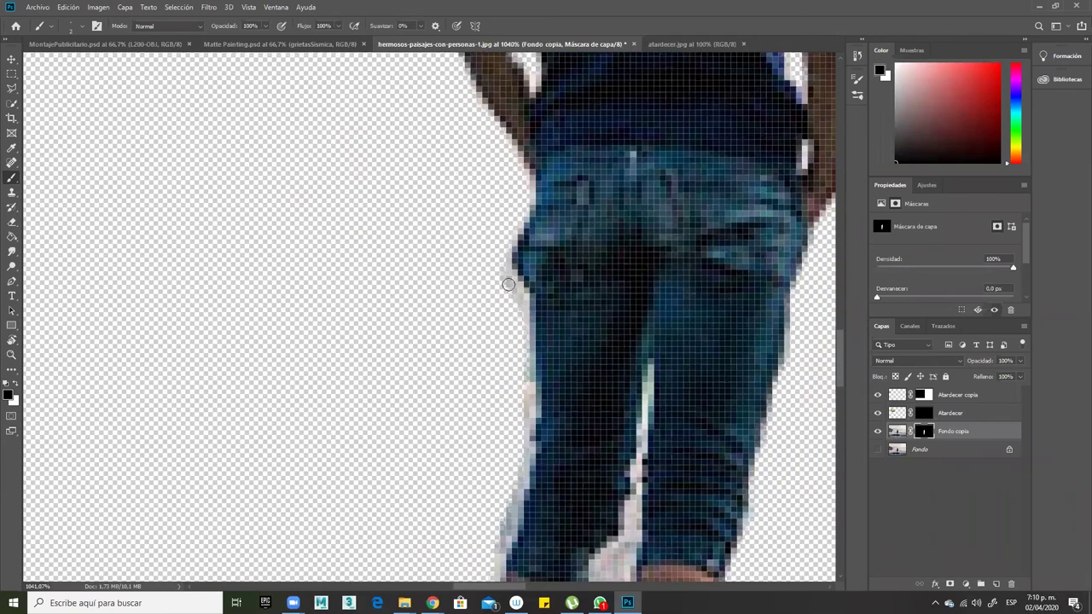
Paint the mask black along the outer edge of the man's left trouser leg and down the gap between his legs.
drag(525, 436, 509, 511)
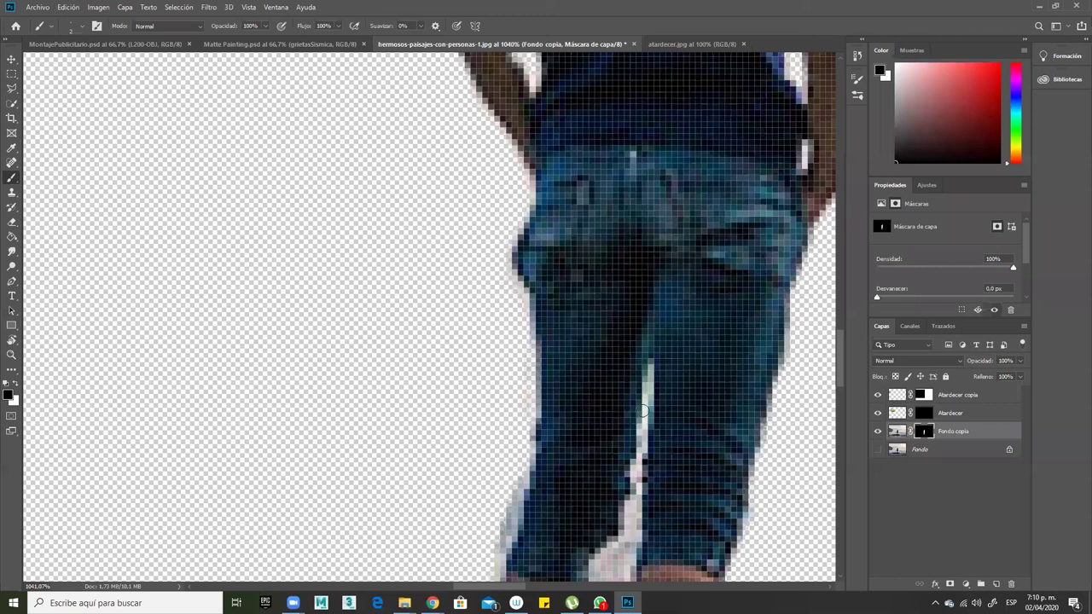
drag(632, 490, 630, 394)
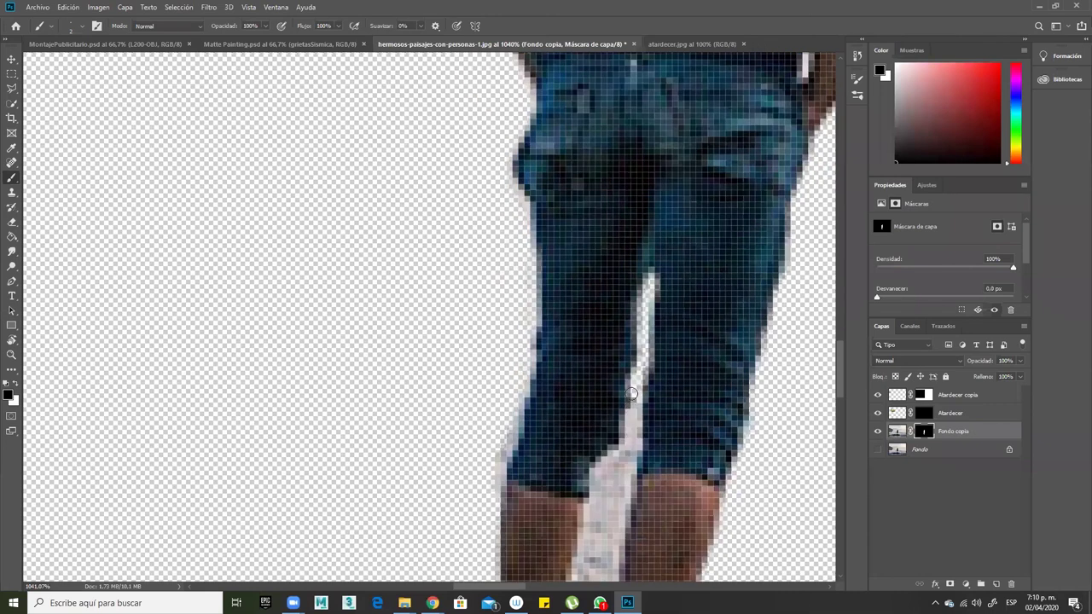
scroll(596, 462, down, 1)
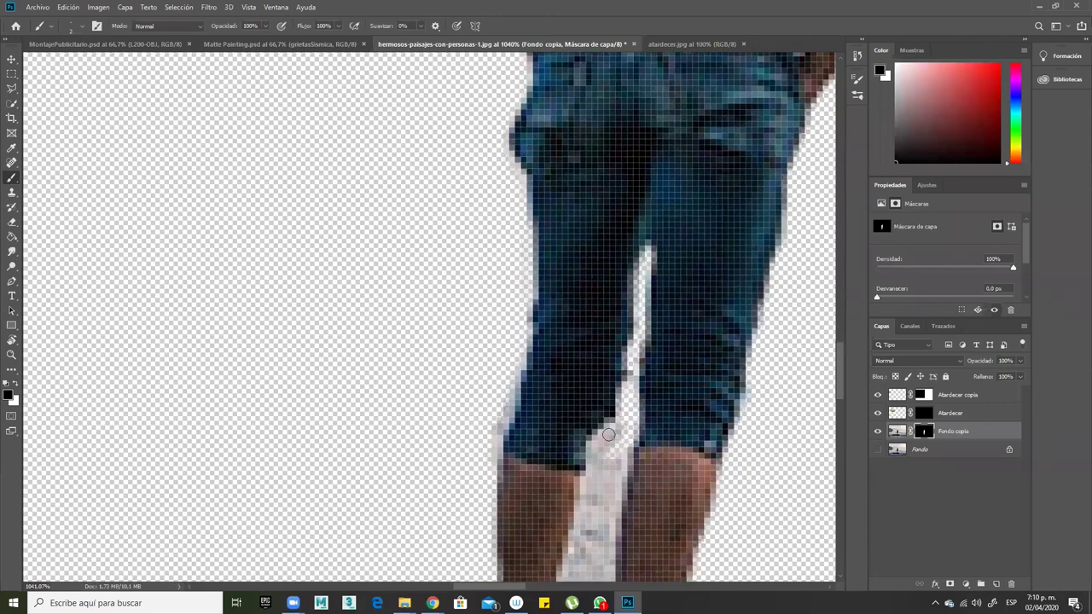
drag(609, 434, 601, 456)
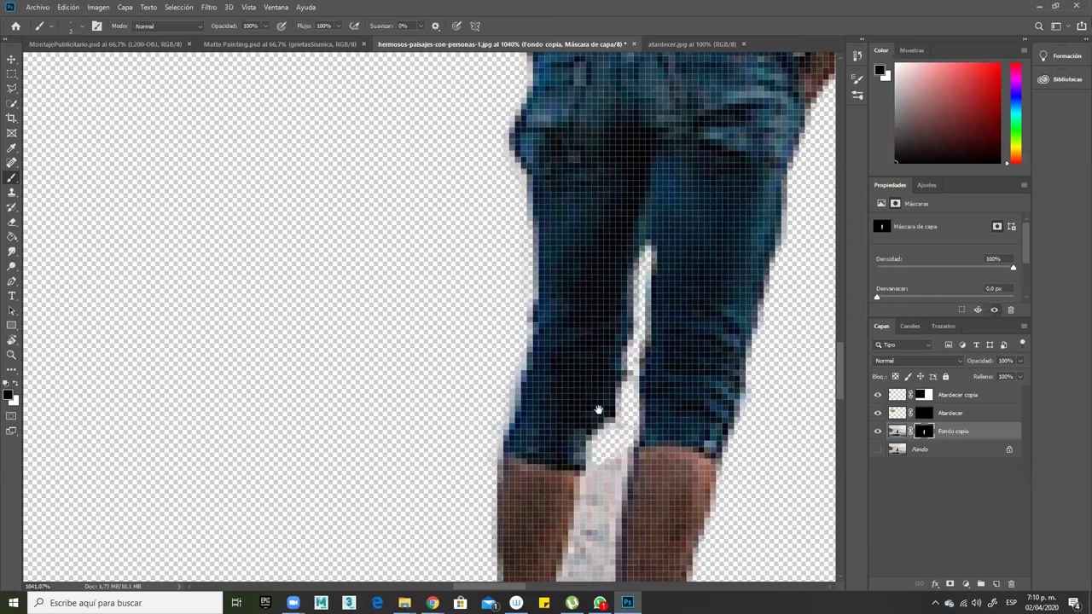
scroll(597, 393, down, 4)
drag(604, 328, 593, 355)
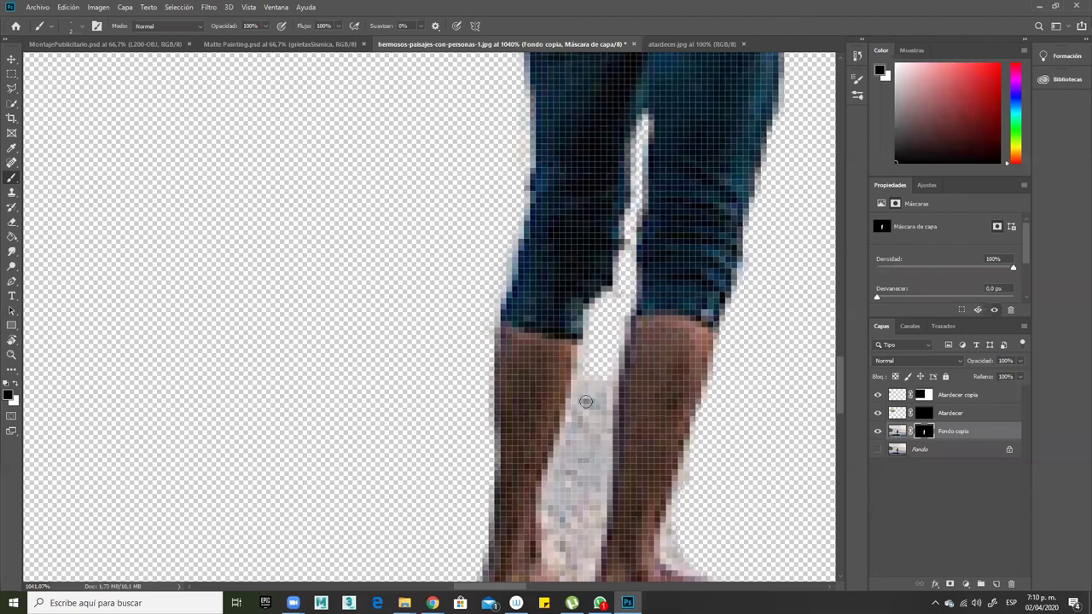
Mask out the background between the man's calves, around the front ankle, and the dark rock between his feet.
scroll(567, 427, down, 2)
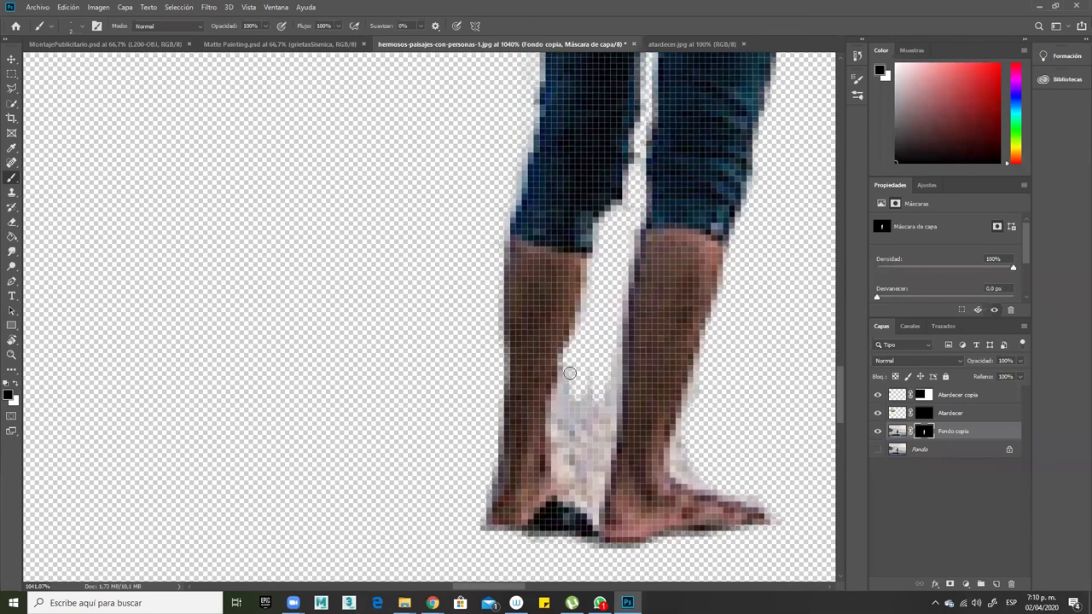
scroll(568, 418, down, 1)
drag(569, 417, 601, 372)
mouse_move(614, 335)
mouse_down()
mouse_move(598, 407)
mouse_move(604, 441)
mouse_move(625, 414)
mouse_move(664, 427)
mouse_up()
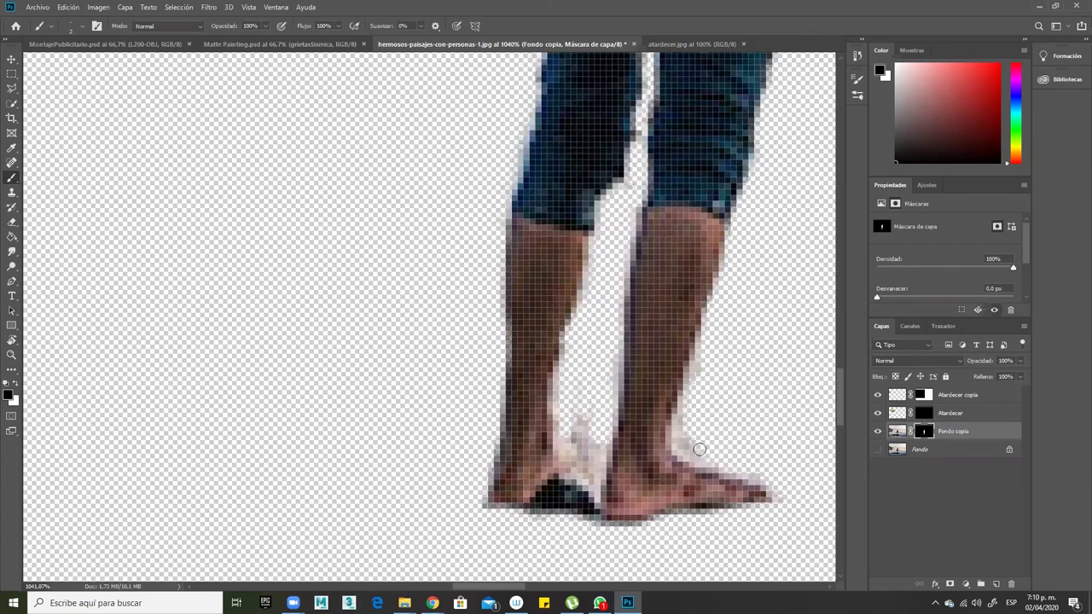
drag(696, 366, 693, 376)
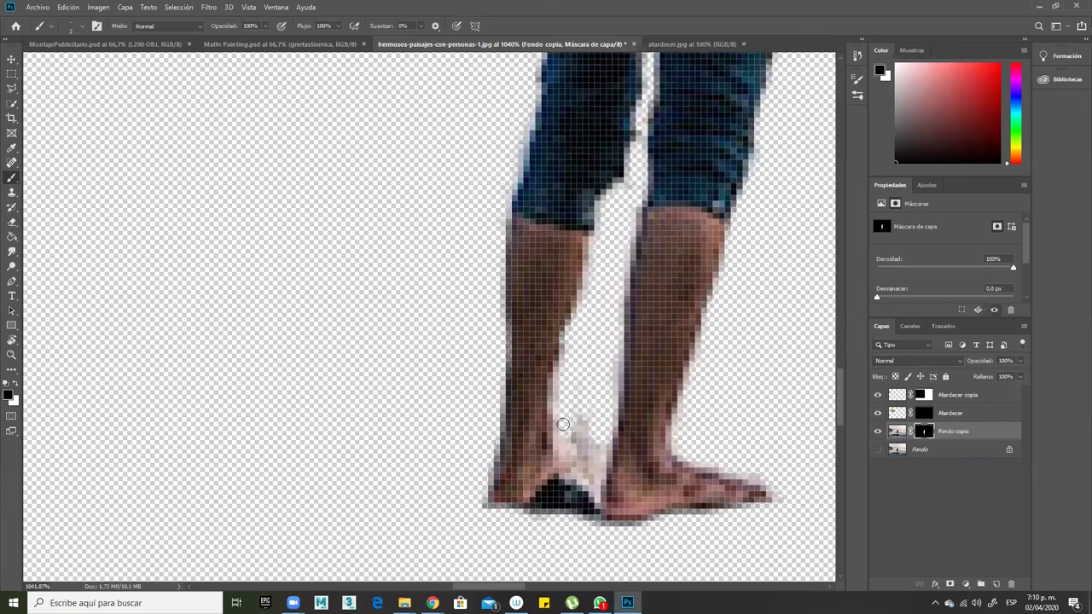
drag(591, 483, 584, 474)
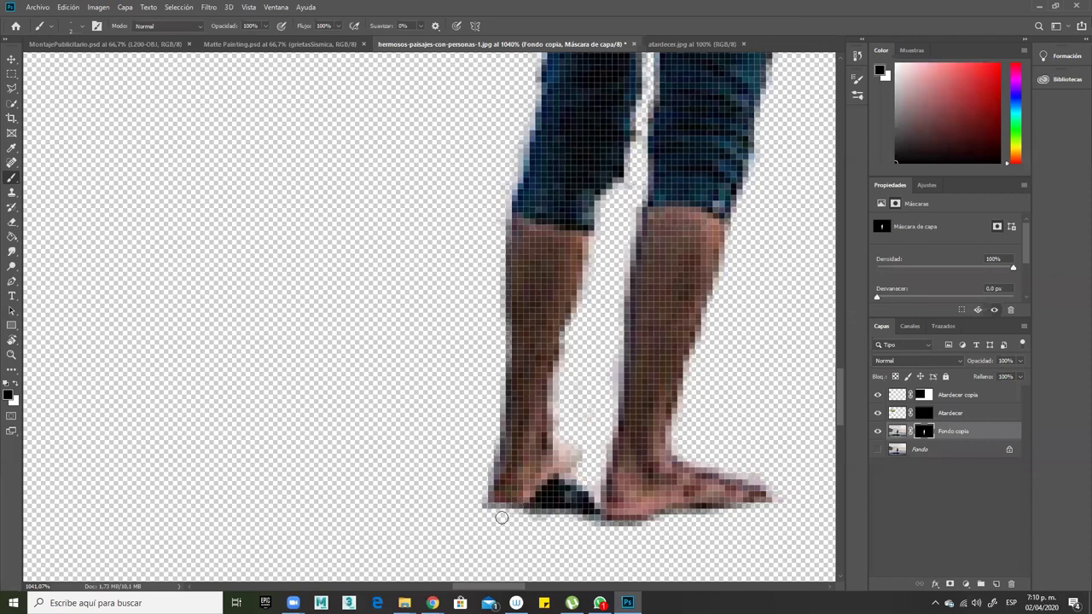
mouse_move(560, 519)
mouse_down()
mouse_move(571, 484)
mouse_move(580, 509)
mouse_move(586, 487)
mouse_move(525, 512)
mouse_up()
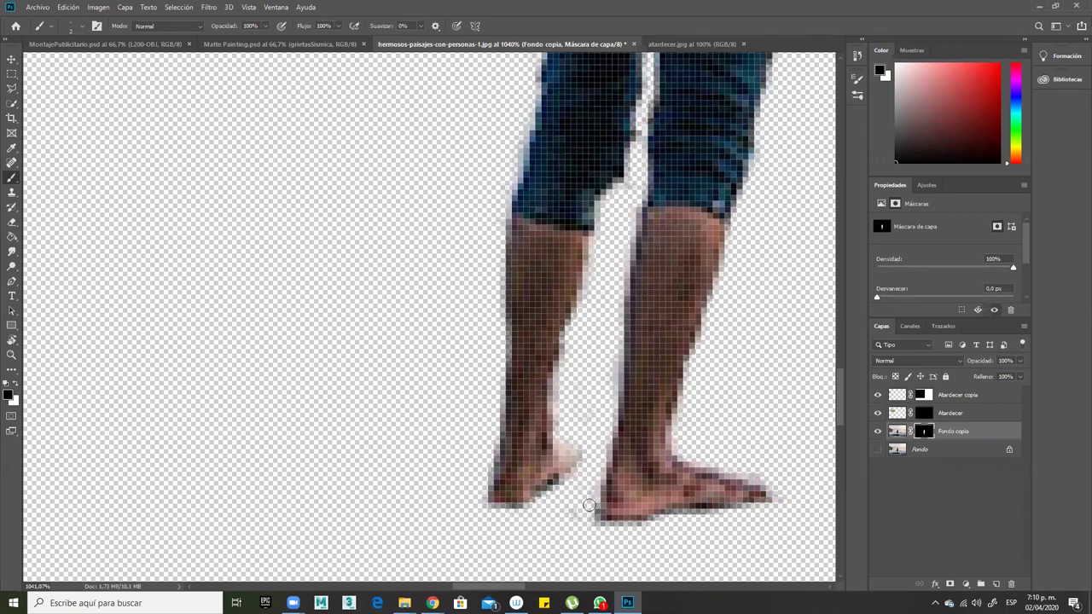
Show the Fondo layer and move the cut-out man on Fondo copia onto the rock beside the original man.
key(ctrl+0)
scroll(654, 392, up, 3)
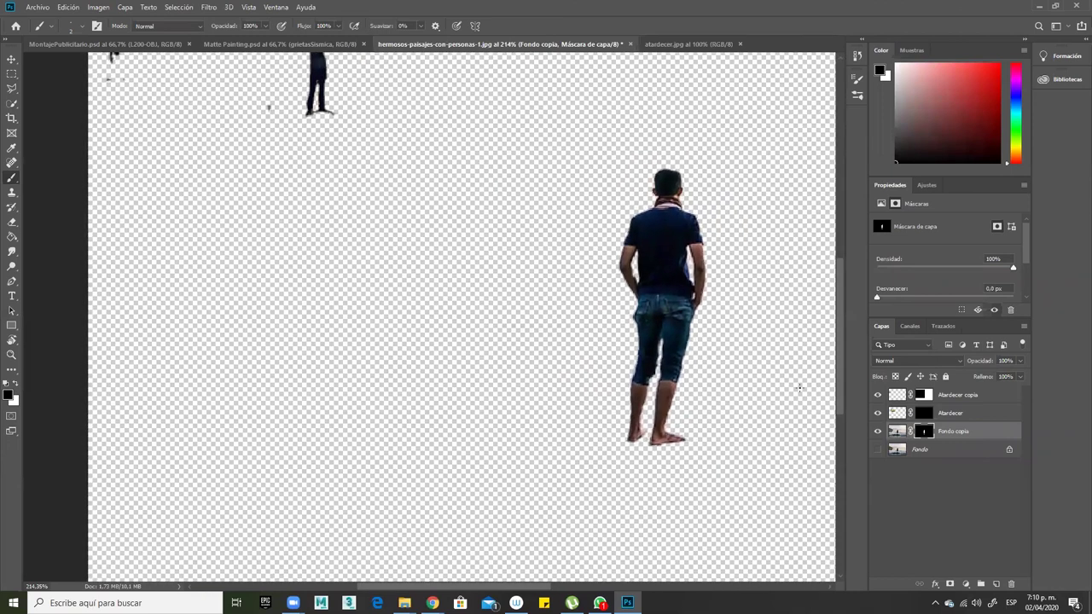
key(v)
key(ctrl+0)
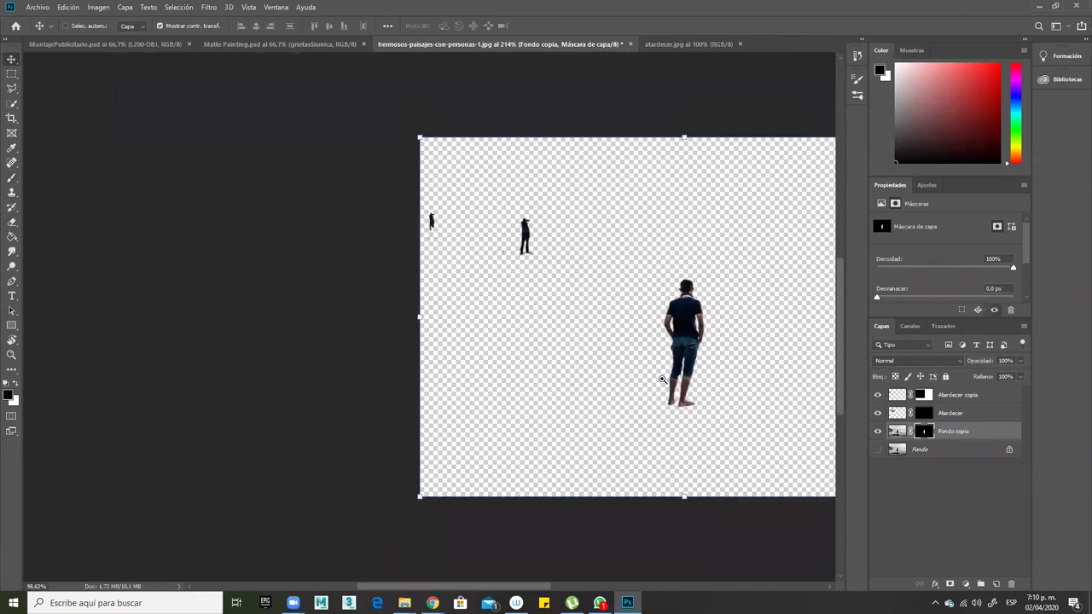
key(ctrl+2)
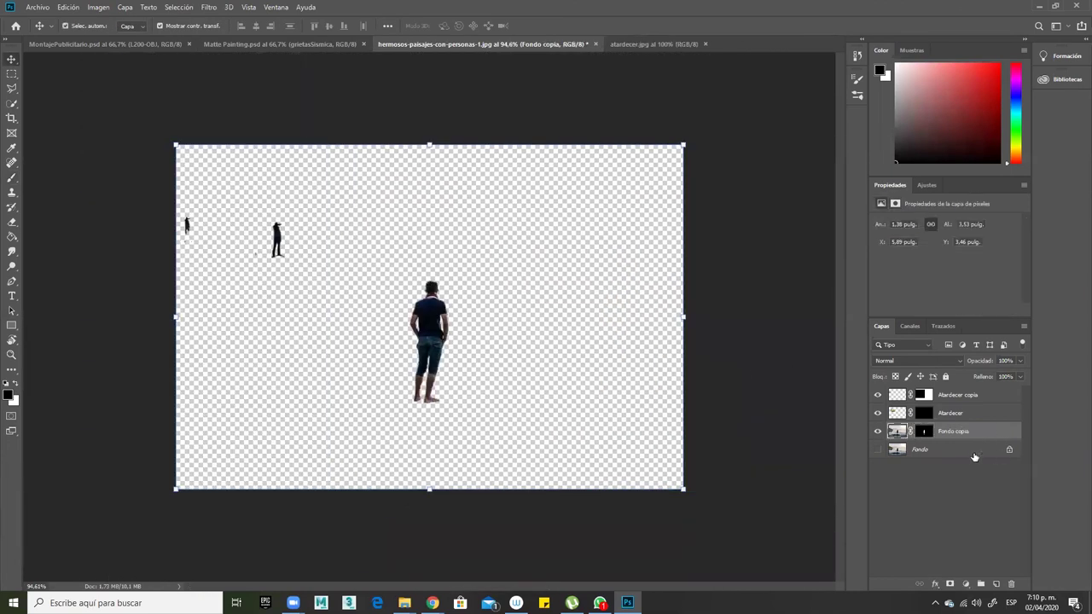
click(879, 450)
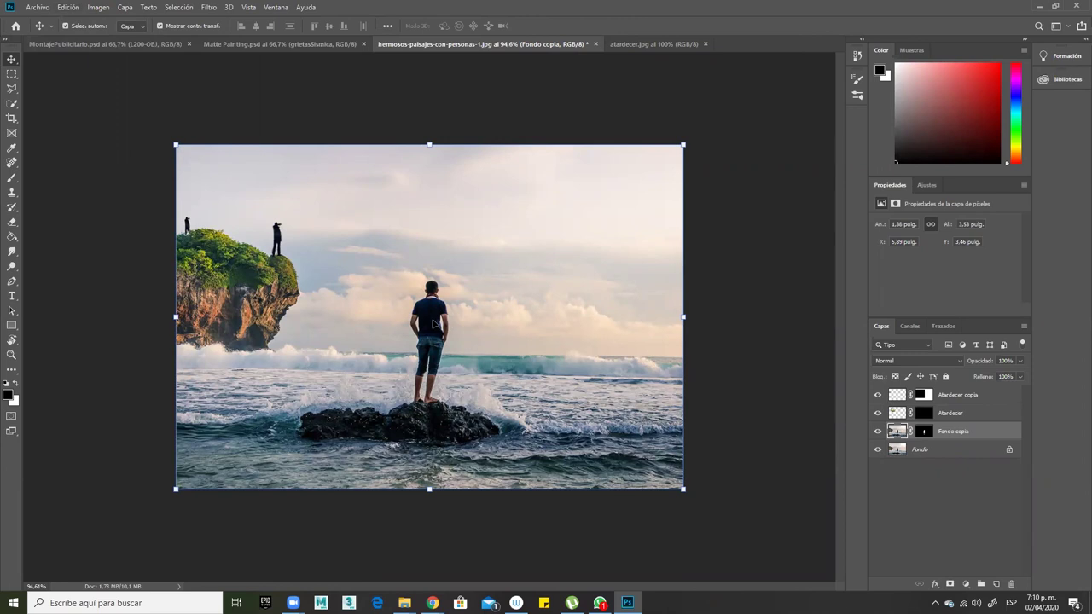
drag(432, 316, 346, 325)
key(ctrl+t)
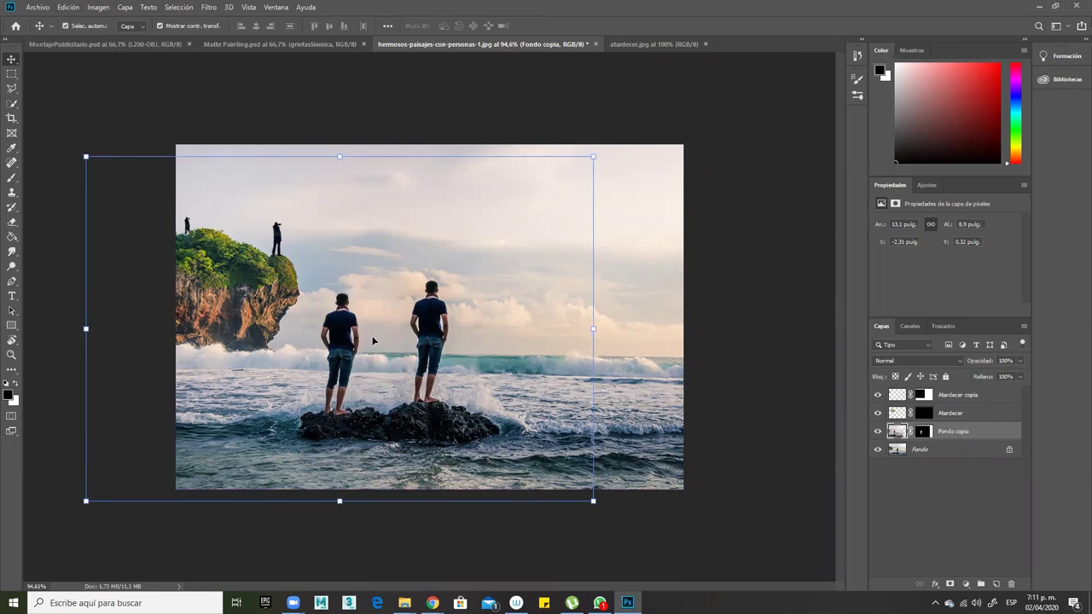
key(ctrl)
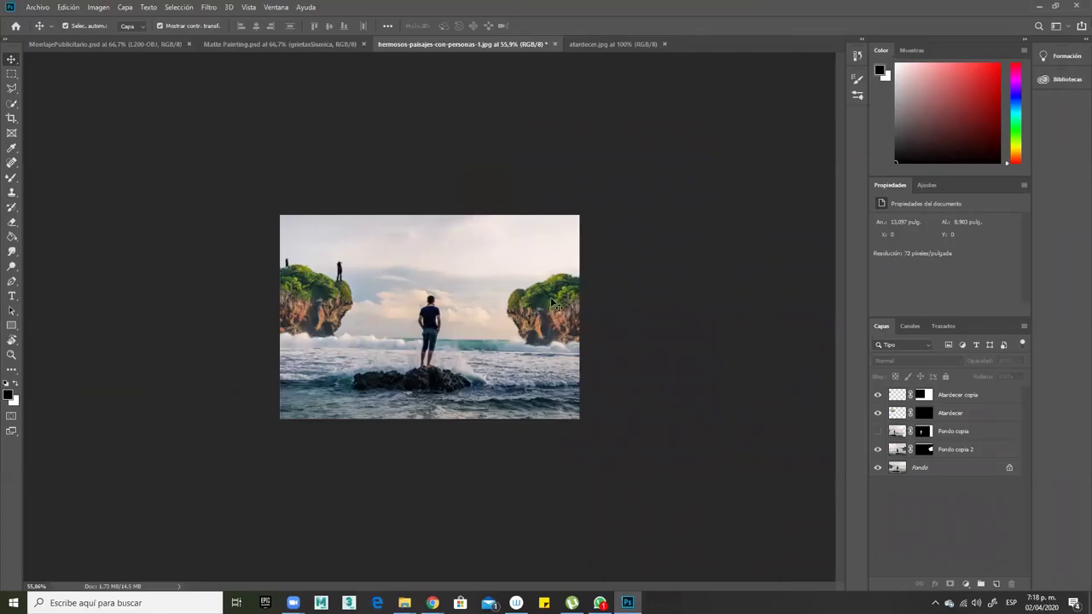
Select the right cliff's layer, Fondo copia 2, and look through the available Transform options.
mouse_move(550, 297)
mouse_down()
mouse_move(522, 284)
mouse_move(548, 305)
mouse_up()
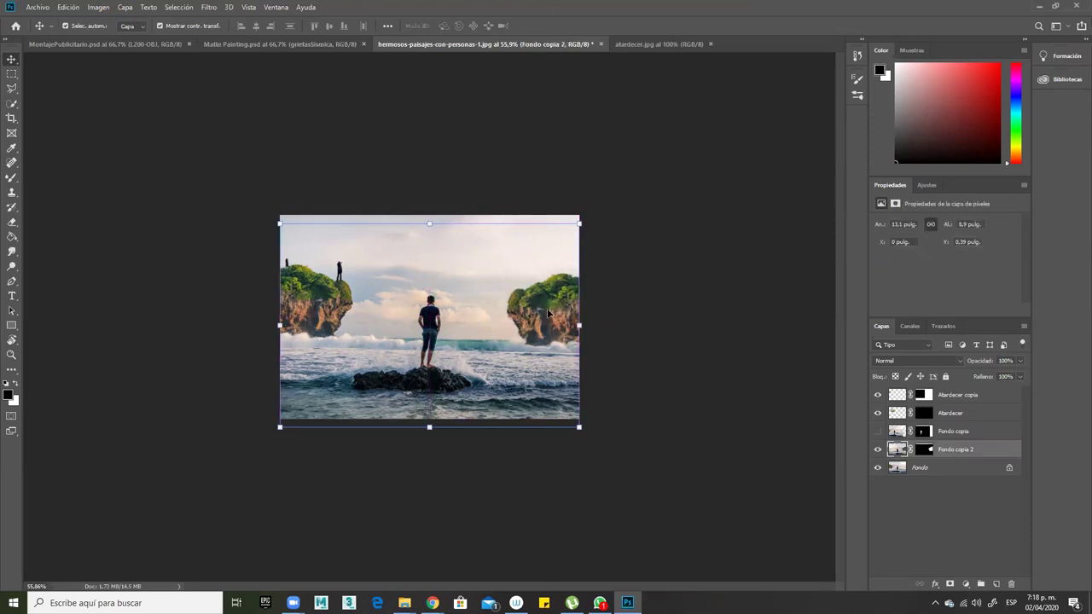
click(70, 7)
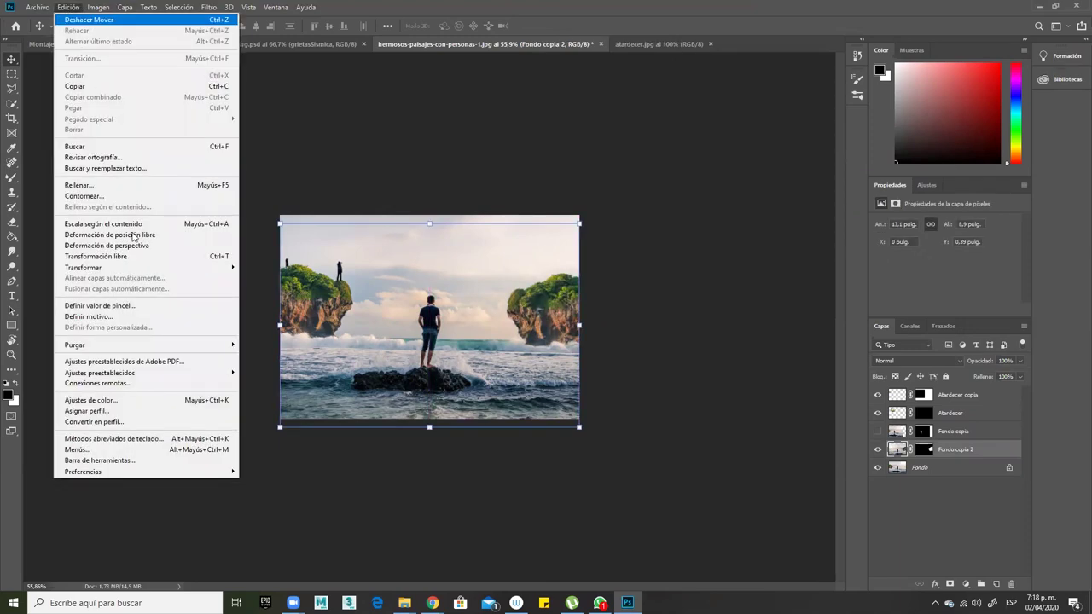
mouse_move(171, 271)
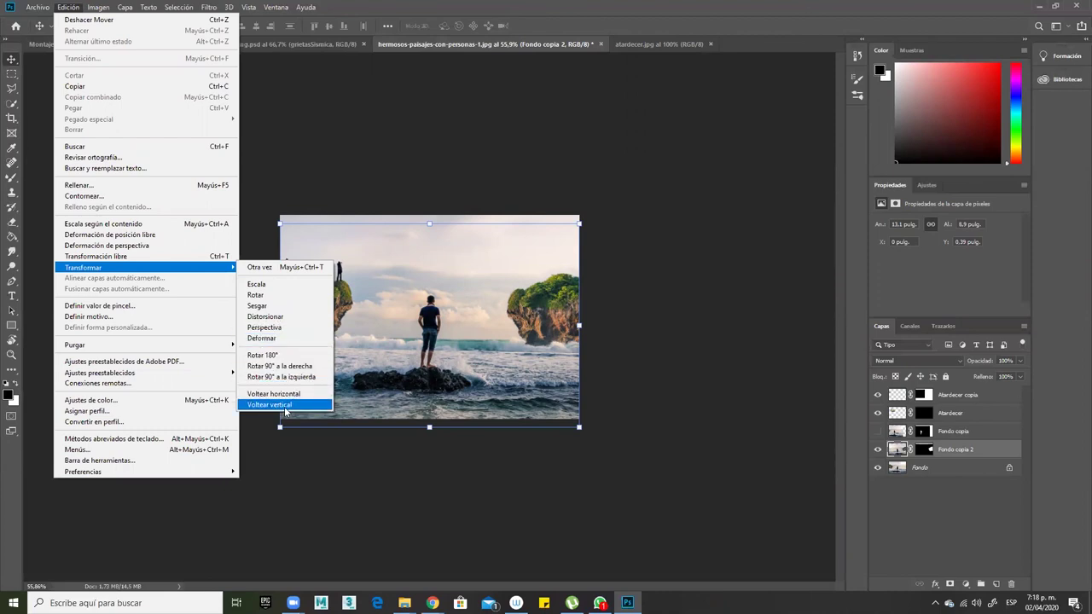
click(633, 318)
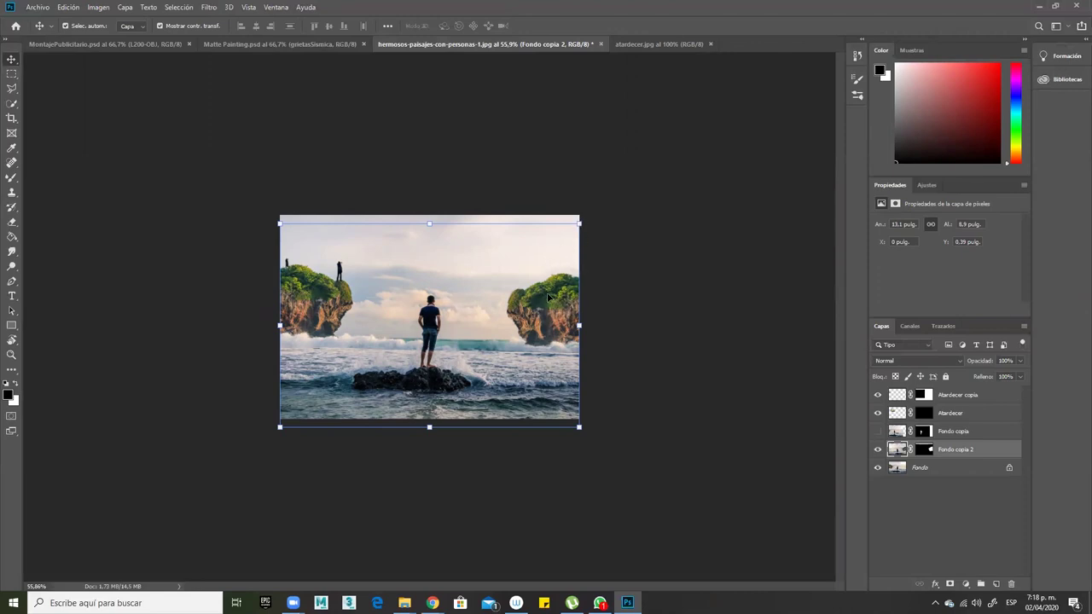
Try distorting the right cliff on Fondo copia 2 by pulling both upper corners inward and down, and apply the transform.
drag(579, 224, 518, 263)
drag(280, 224, 392, 275)
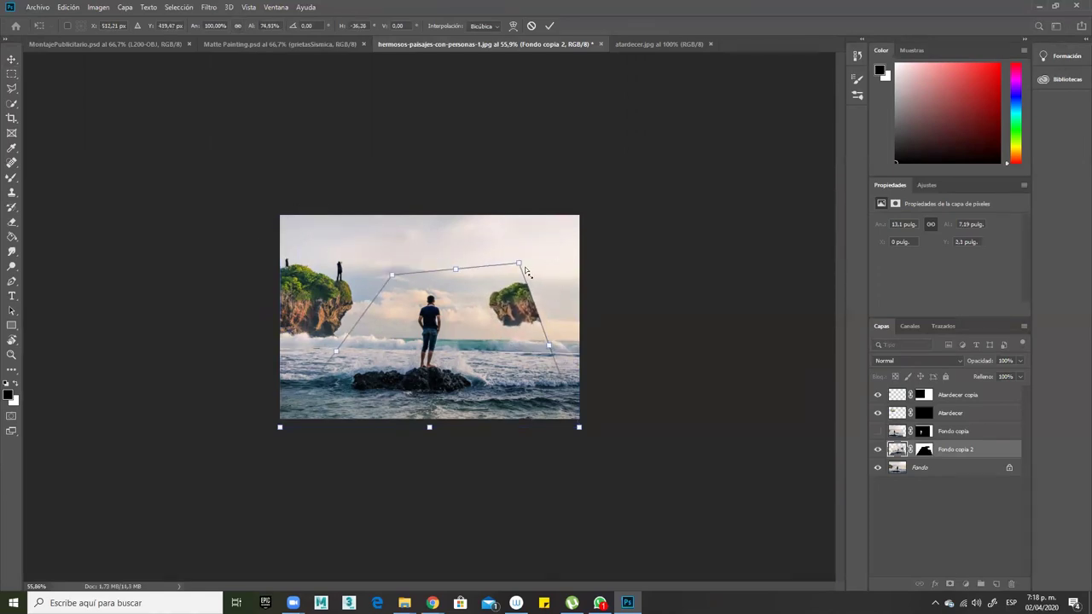
drag(518, 265, 514, 288)
drag(391, 275, 409, 289)
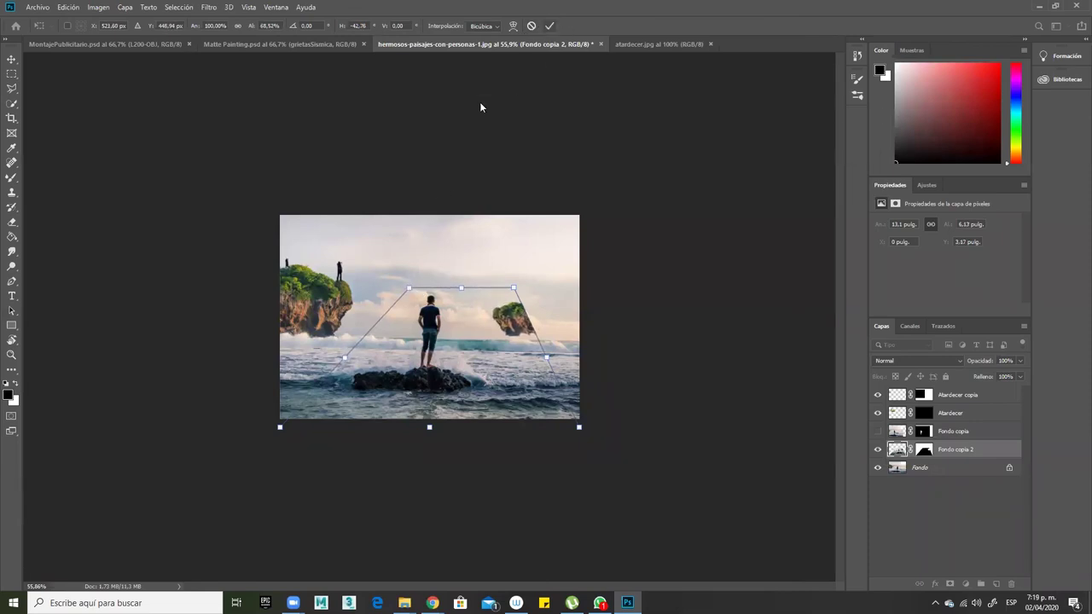
click(549, 26)
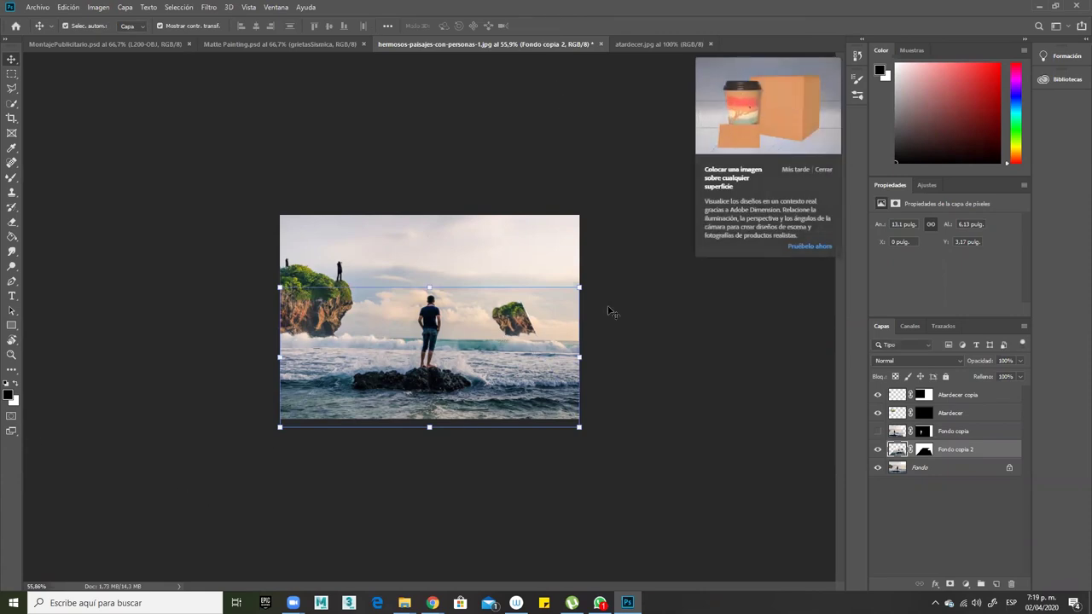
Undo the distortion of the right cliff and deselect its layer.
key(shift+Up)
key(shift+Up)
key(shift+Up)
key(shift+Up)
key(shift+Up)
key(shift+Up)
key(shift+Up)
key(shift+Up)
key(shift+Up)
key(shift+Up)
key(shift+Up)
key(shift+Up)
key(shift+Up)
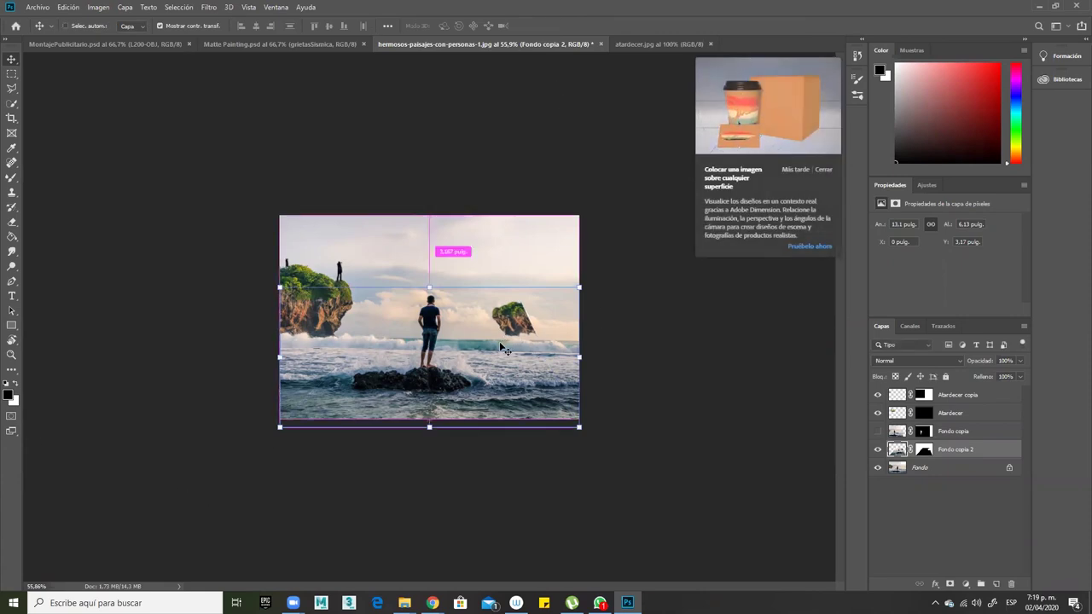
click(635, 367)
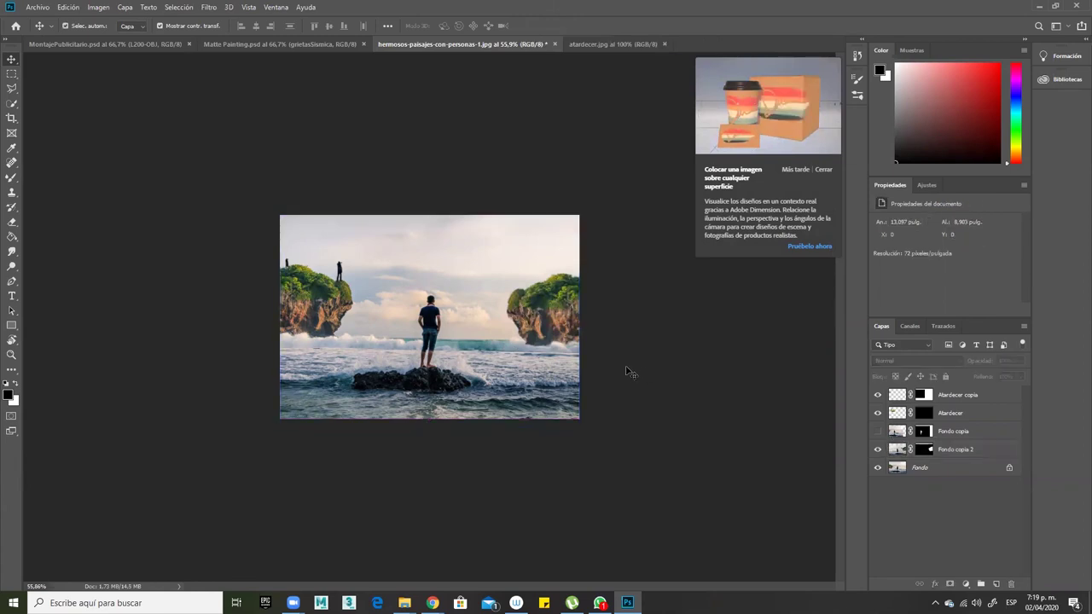
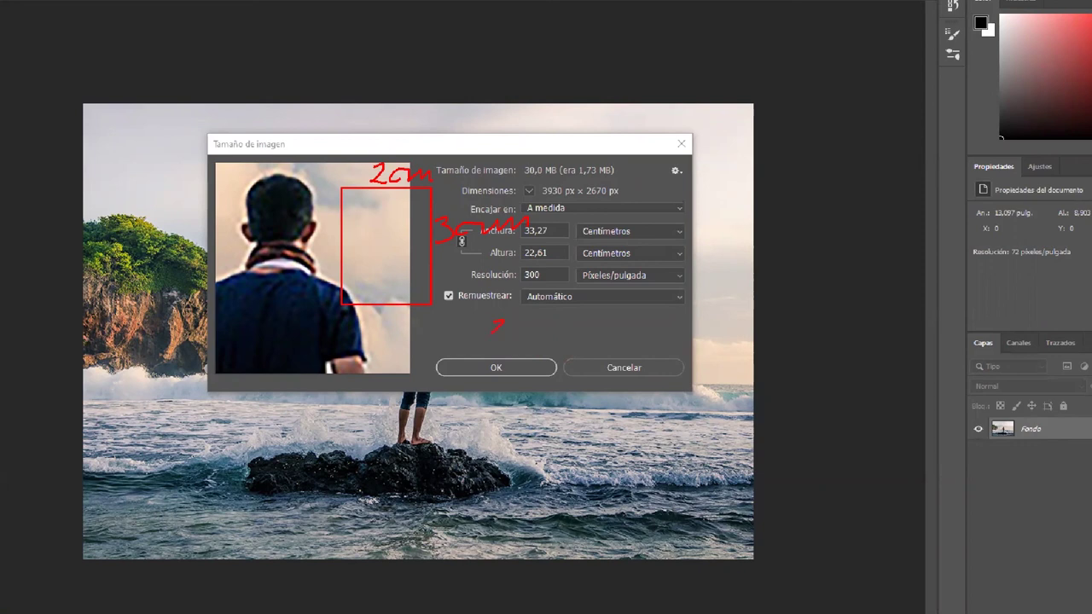
drag(526, 324, 540, 334)
drag(450, 348, 687, 344)
mouse_move(508, 359)
mouse_down()
mouse_move(504, 386)
mouse_move(540, 388)
mouse_move(556, 372)
mouse_up()
mouse_move(573, 370)
mouse_down()
mouse_move(566, 380)
mouse_move(578, 372)
mouse_move(600, 392)
mouse_move(629, 372)
mouse_move(631, 390)
mouse_move(643, 380)
mouse_up()
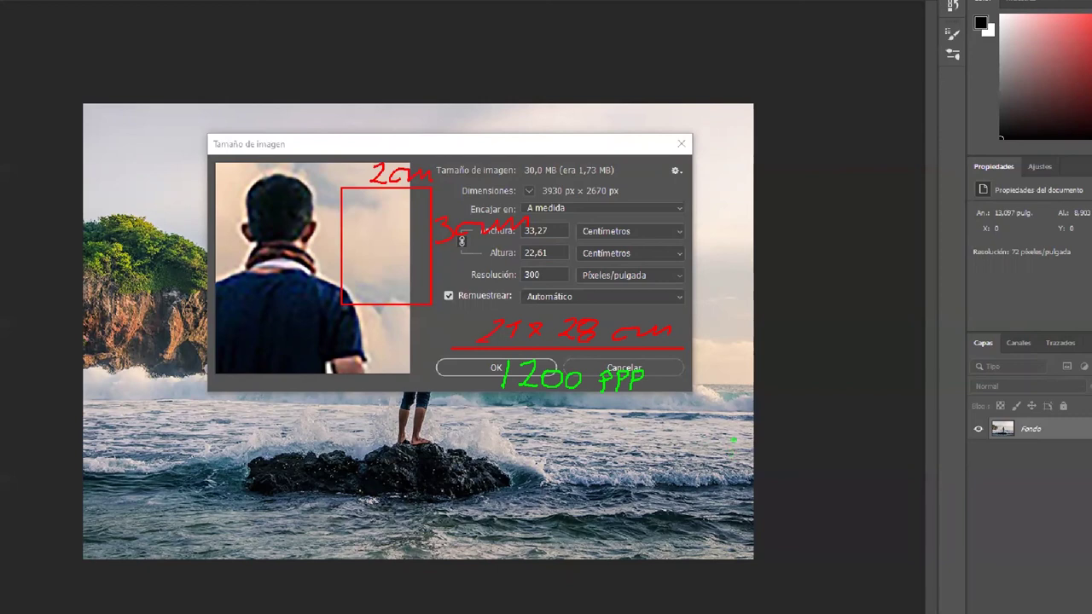
drag(572, 364, 618, 345)
mouse_move(409, 319)
mouse_down()
mouse_move(416, 340)
mouse_move(445, 318)
mouse_move(437, 336)
mouse_move(483, 315)
mouse_move(488, 327)
mouse_up()
drag(488, 307, 538, 315)
mouse_move(541, 302)
mouse_down()
mouse_move(554, 311)
mouse_move(561, 298)
mouse_up()
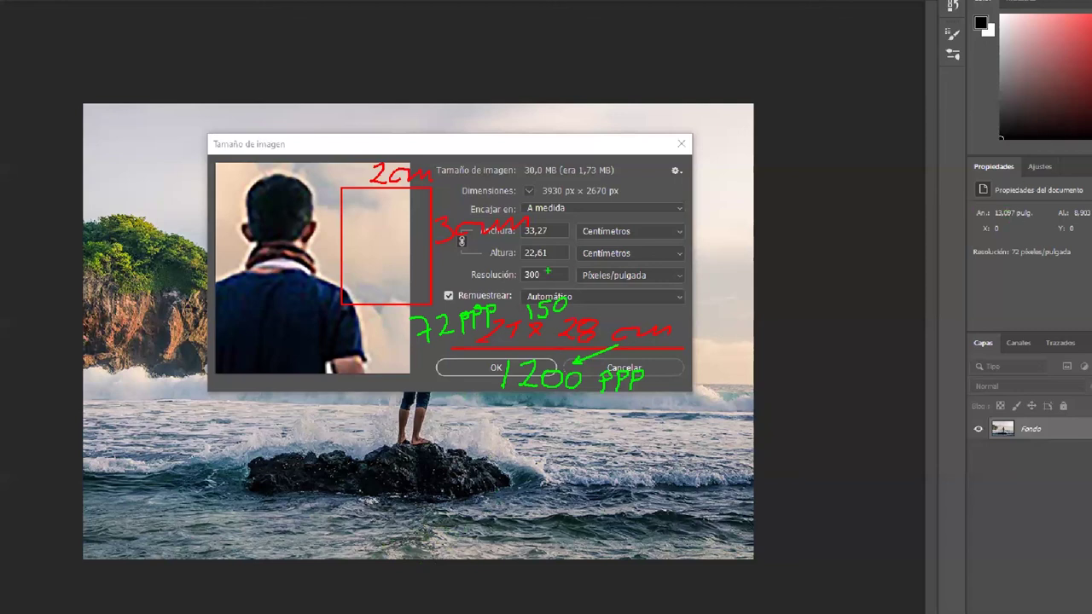
mouse_move(516, 266)
mouse_down()
mouse_move(523, 284)
mouse_move(570, 283)
mouse_up()
mouse_move(540, 180)
mouse_down()
mouse_move(554, 199)
mouse_move(631, 201)
mouse_move(562, 230)
mouse_move(570, 256)
mouse_up()
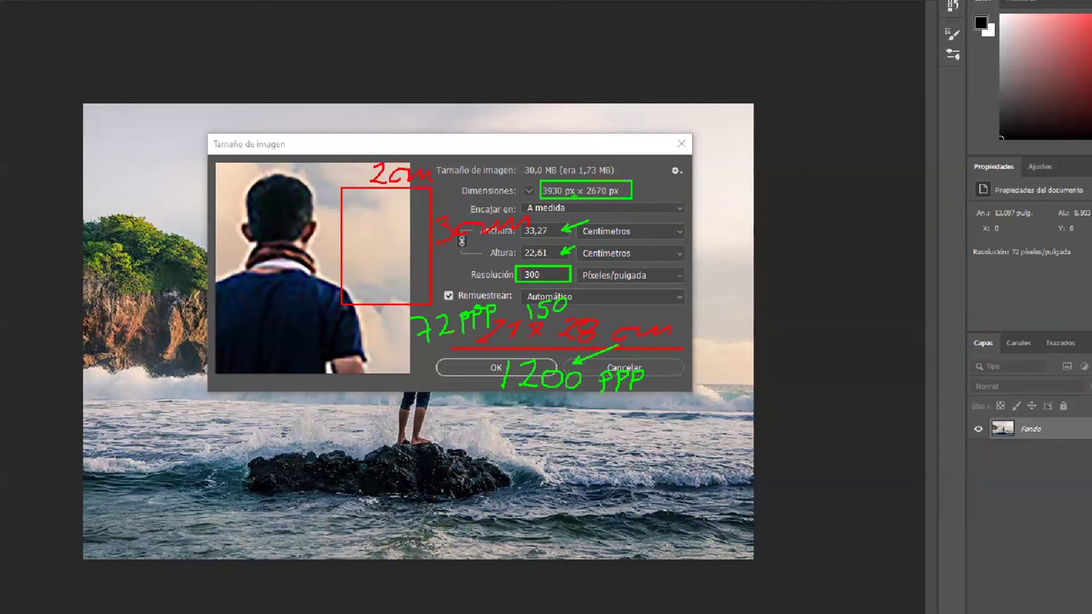
mouse_move(293, 323)
mouse_down()
mouse_move(310, 277)
mouse_move(341, 345)
mouse_up()
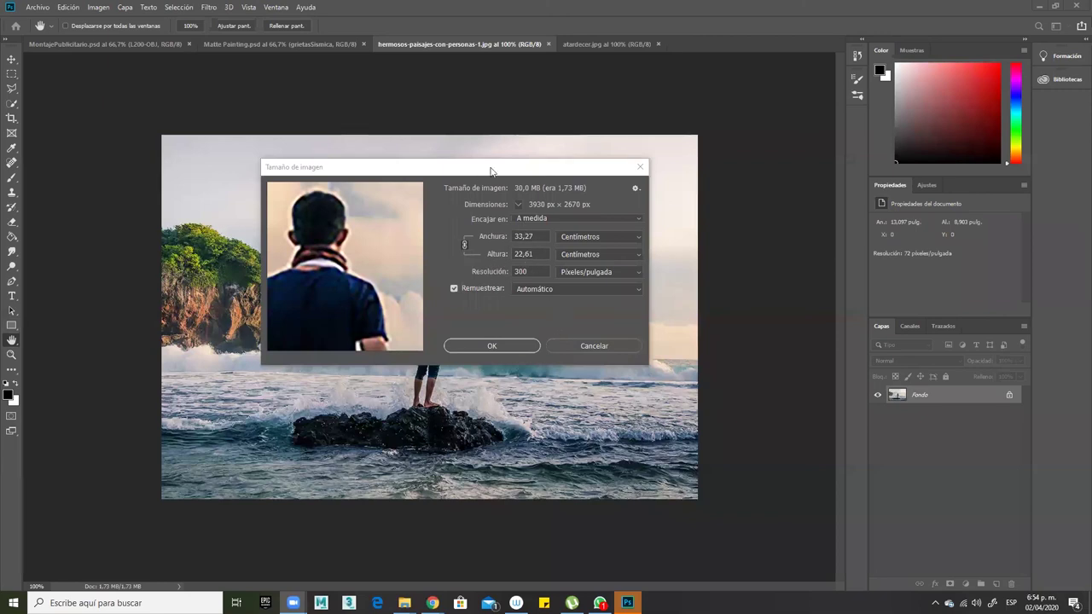
Move the Image Size dialog off the photo, check the resolution value and close the dialog without resizing.
drag(490, 172, 737, 128)
double_click(768, 227)
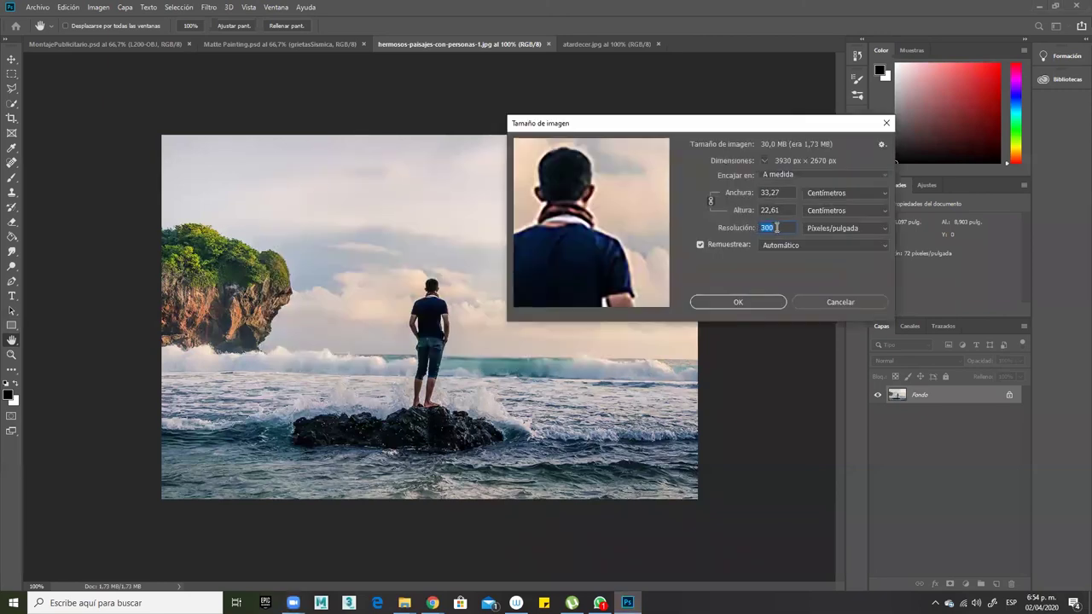
click(841, 302)
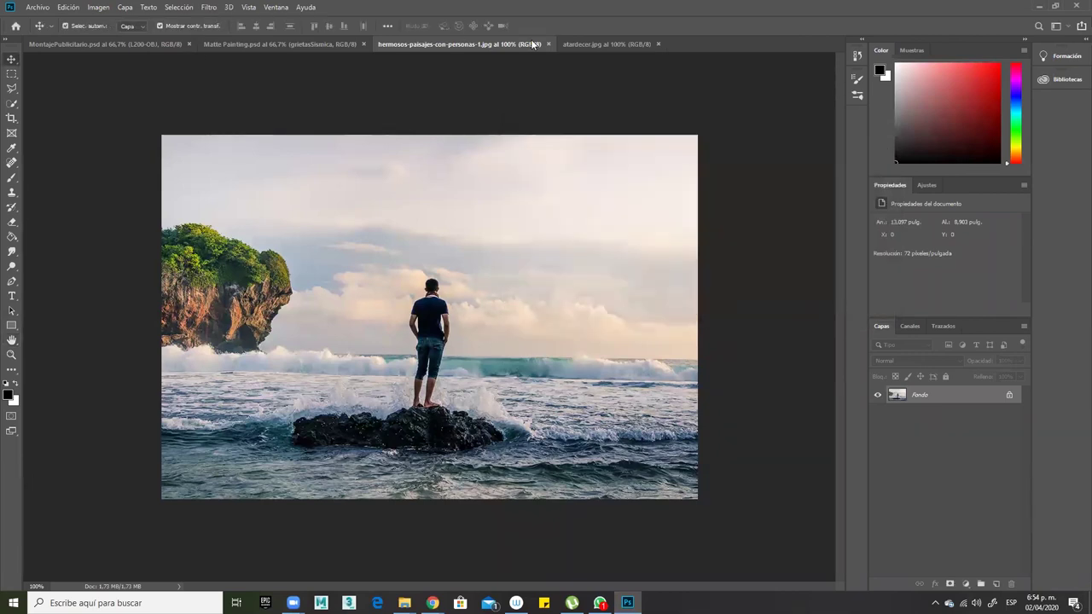
Switch to atardecer.jpg and open its Image Size settings to examine dimensions and resolution.
click(605, 44)
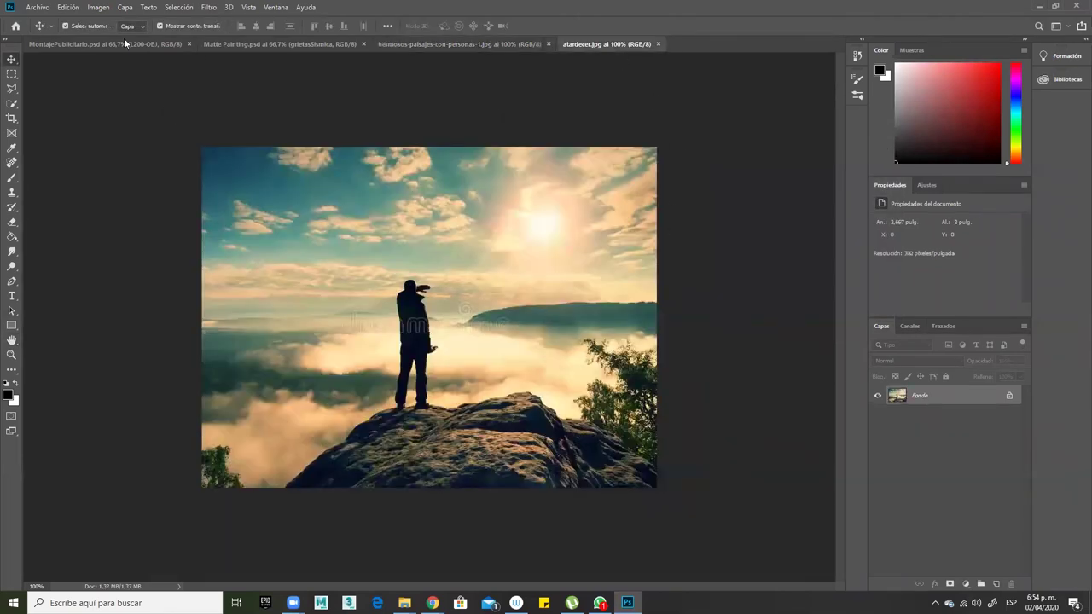
click(99, 7)
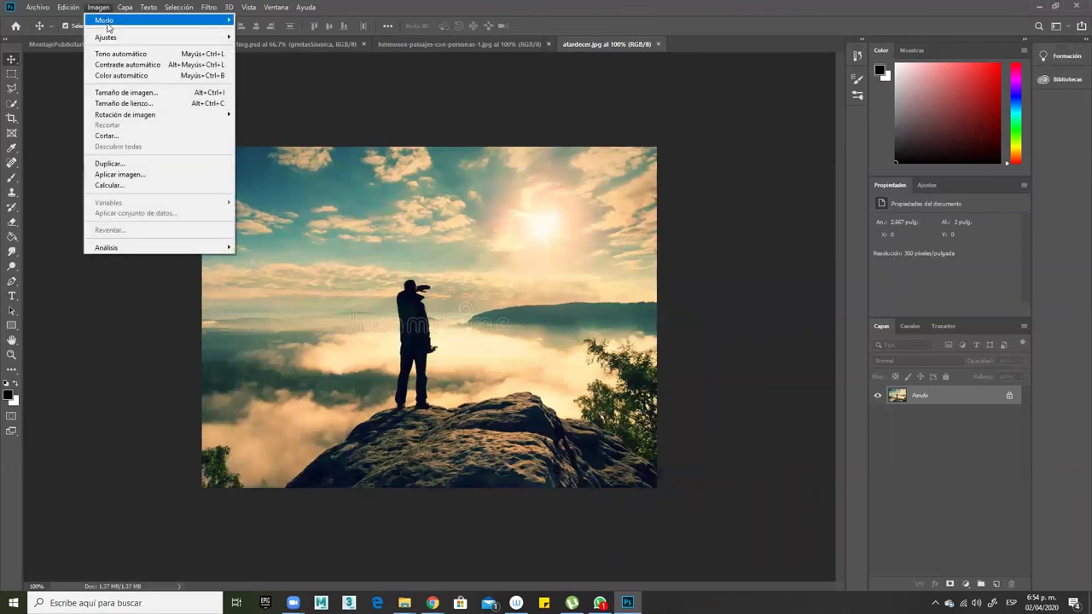
click(161, 92)
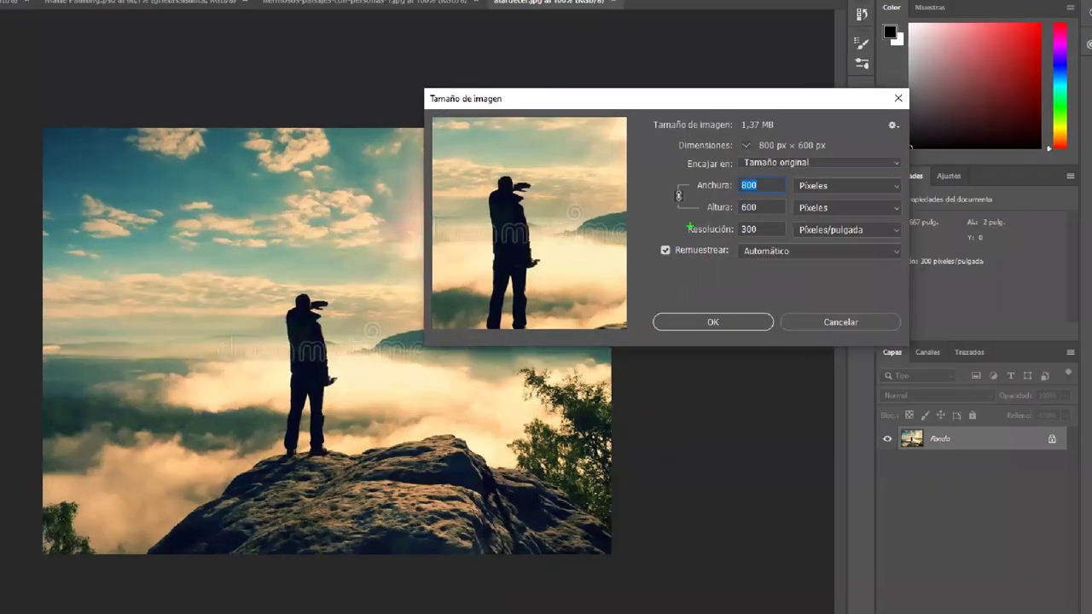
Check the resolution of atardecer.jpg in the Image Size dialog and cancel without resizing.
drag(680, 221, 793, 237)
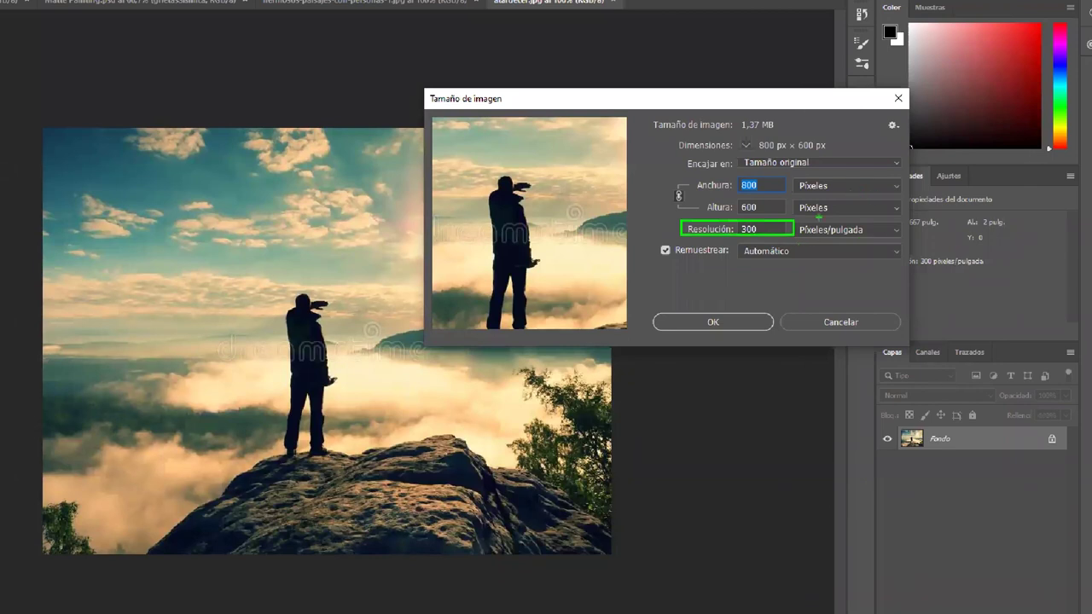
drag(842, 137, 757, 155)
key(Escape)
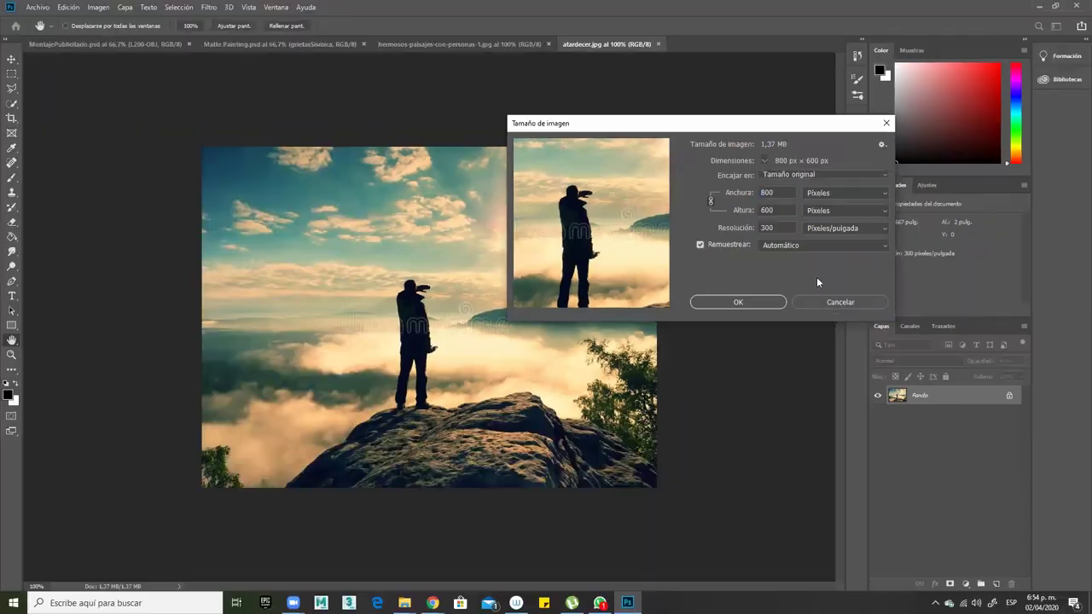
click(841, 302)
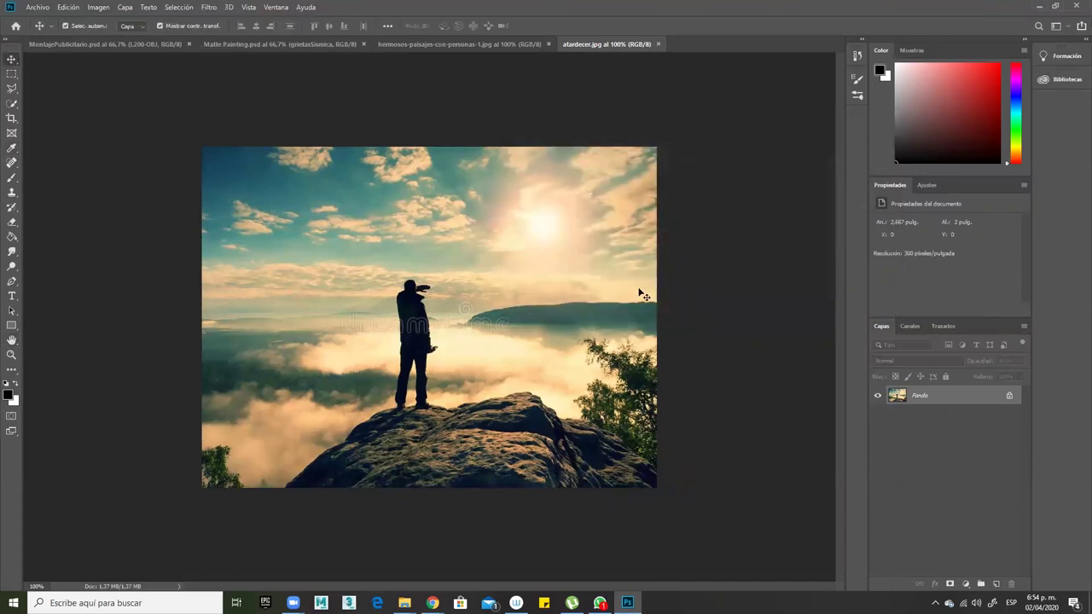
Switch to hermosos-paisajes-con-personas-1.jpg, check its resolution in the Image Size settings and cancel without resizing.
click(427, 43)
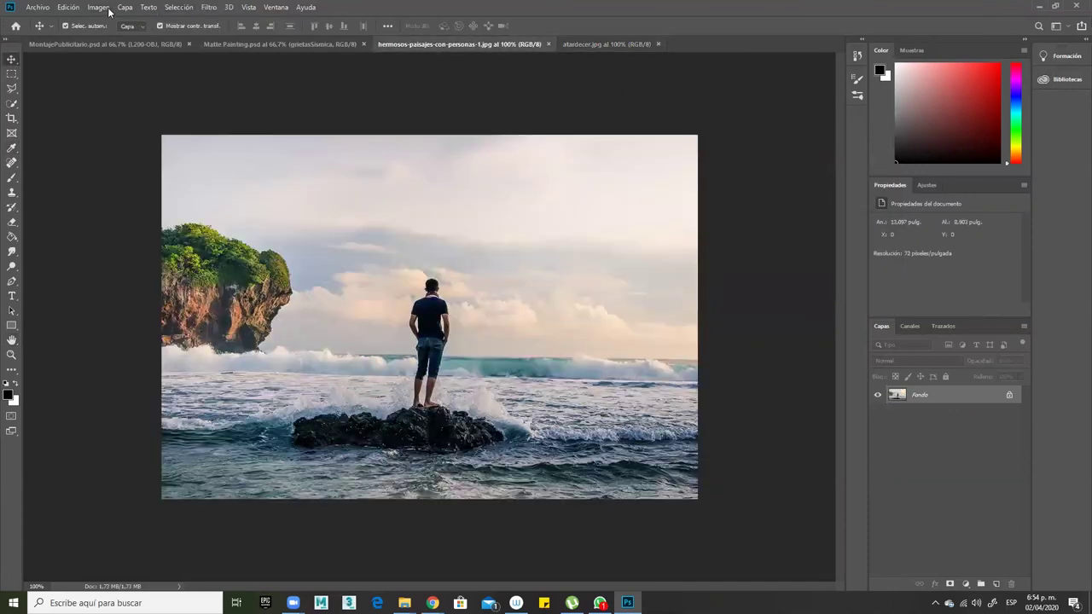
click(104, 8)
click(126, 92)
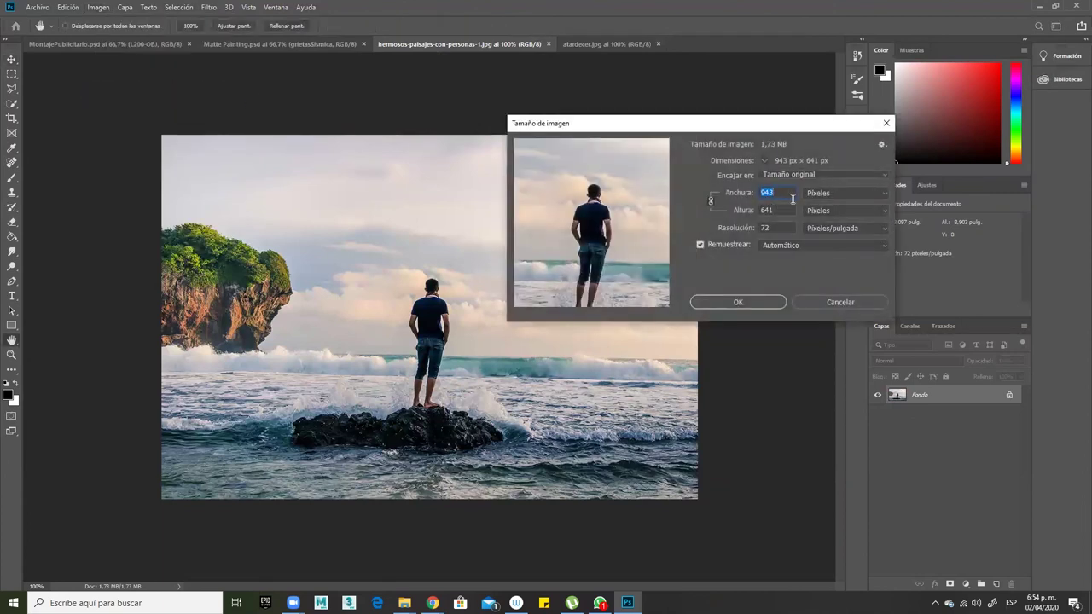
click(777, 228)
click(821, 302)
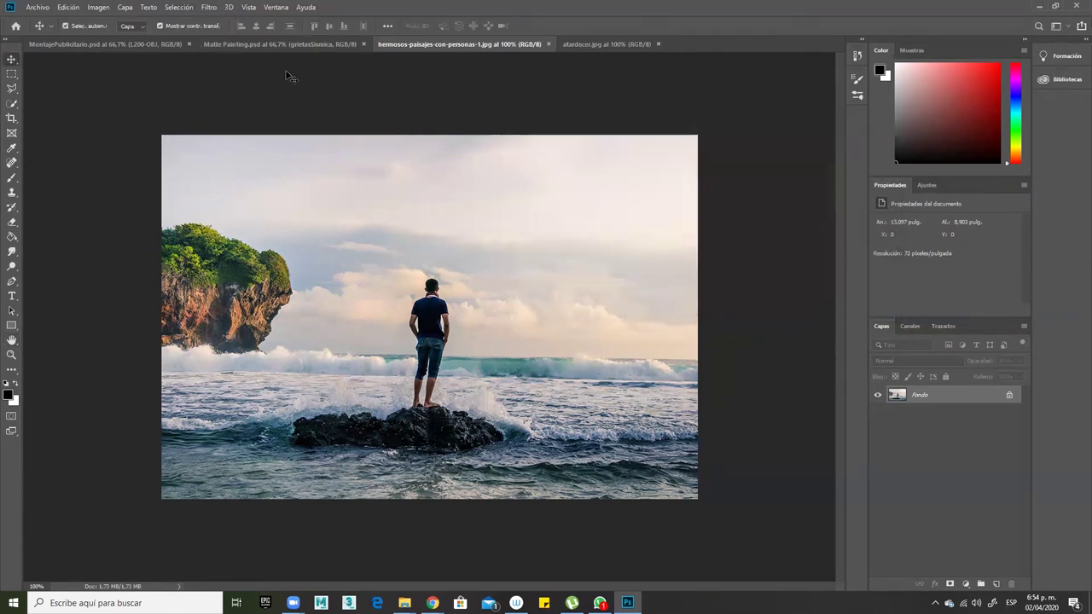
Return to atardecer.jpg, review its image dimensions and resolution again, and cancel without resizing.
click(612, 41)
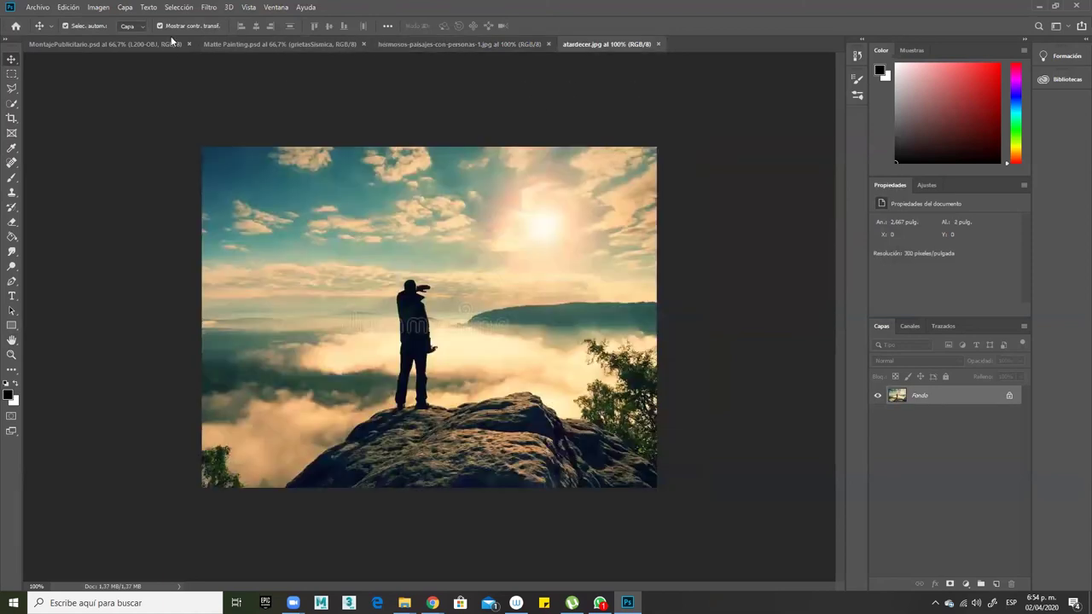
click(98, 7)
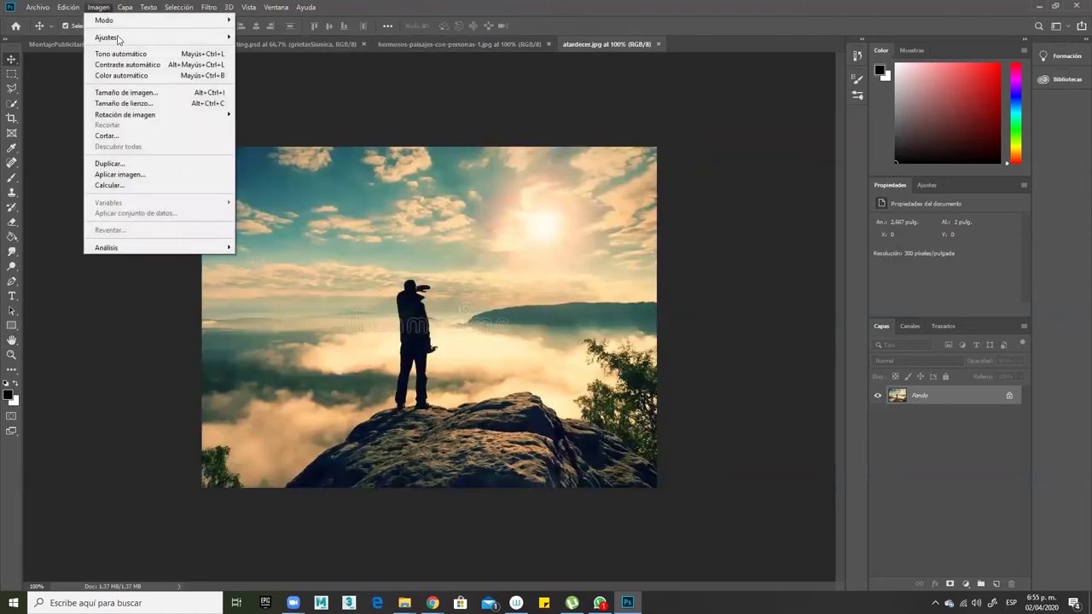
click(150, 96)
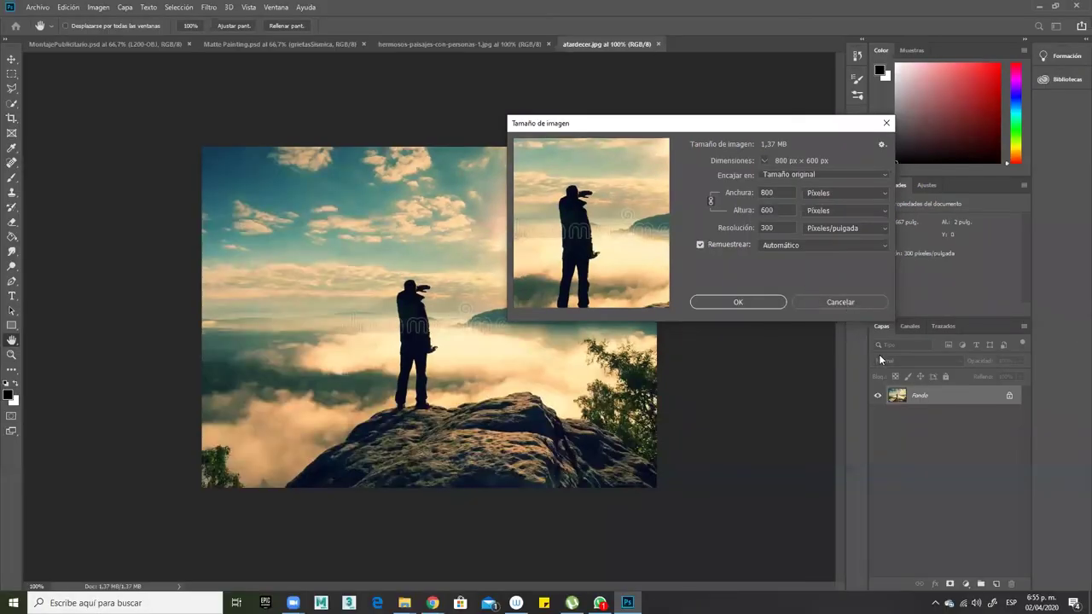
click(861, 306)
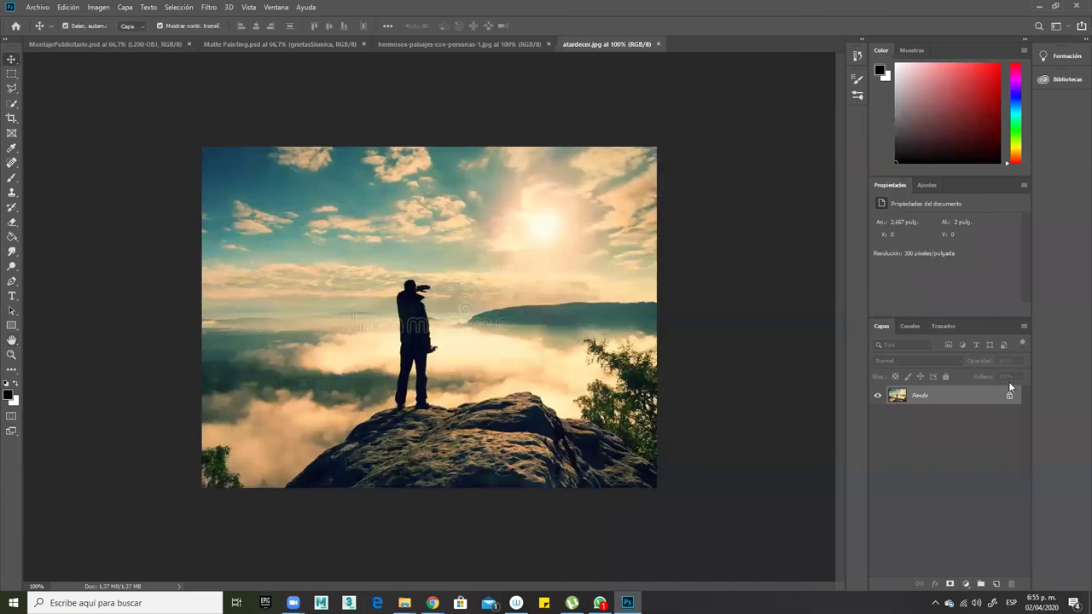
Compare the seascape photo with the sunset photo by switching between the two documents, ending on atardecer.jpg.
click(457, 43)
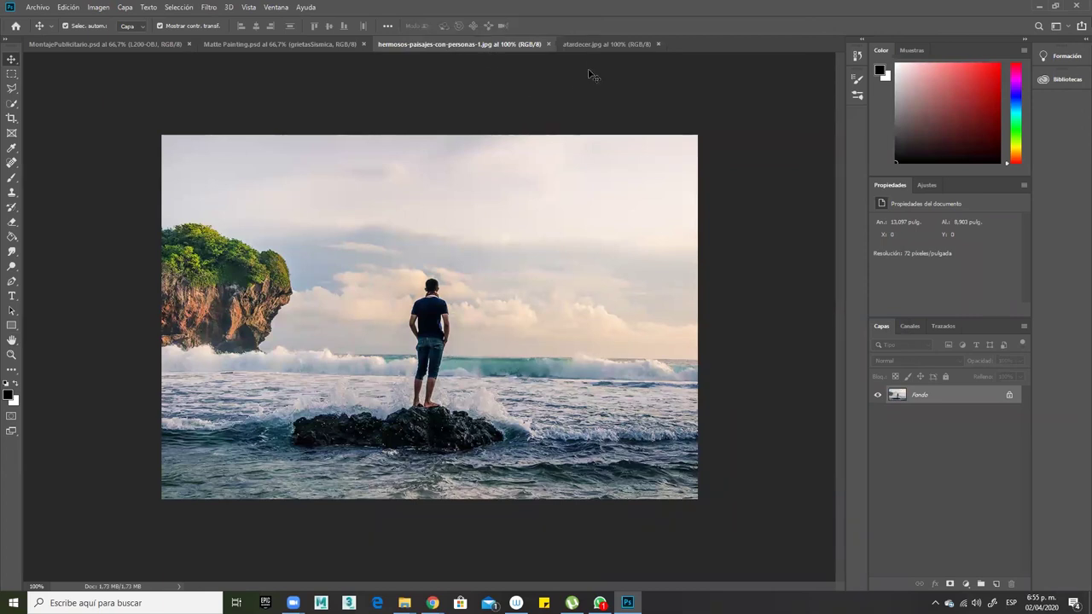
click(588, 46)
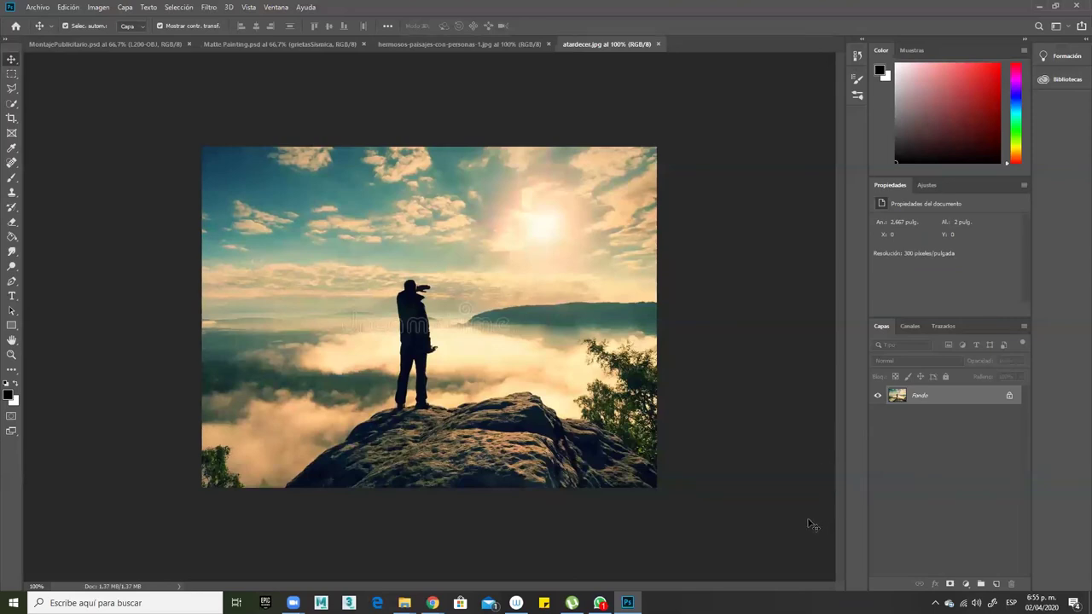
click(439, 43)
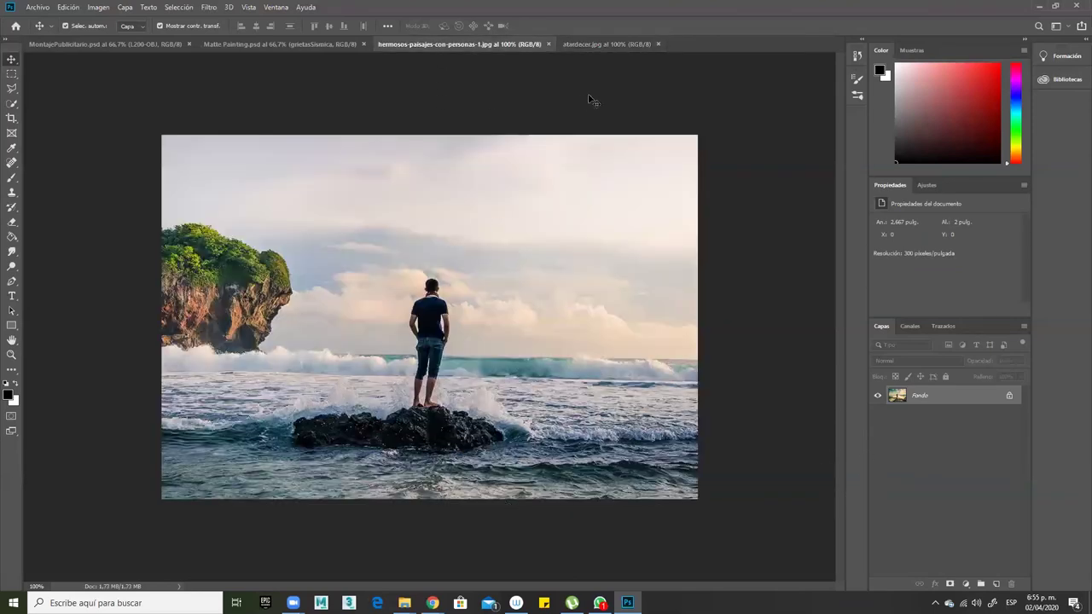
click(615, 43)
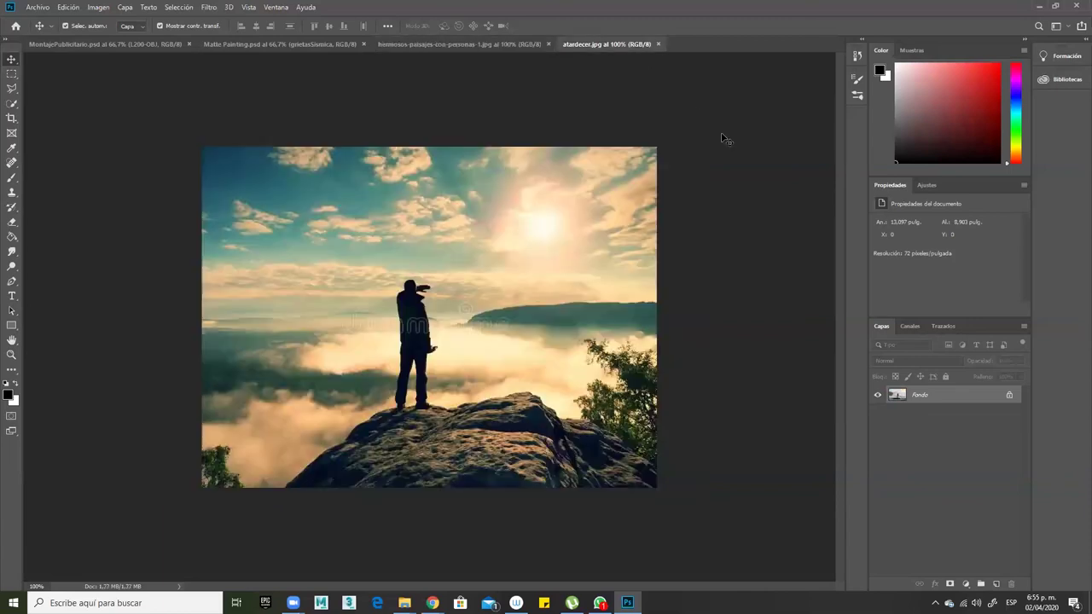
Duplicate the Fondo layer of atardecer.jpg as Atardecer into the document hermosos-paisajes-con-personas-1.jpg.
right_click(938, 395)
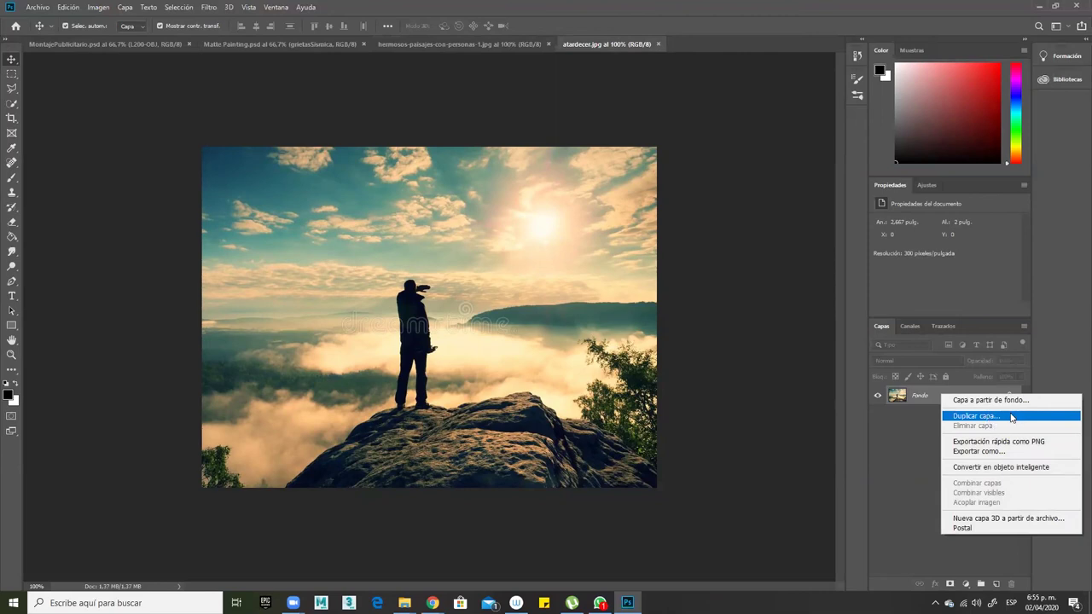
click(981, 416)
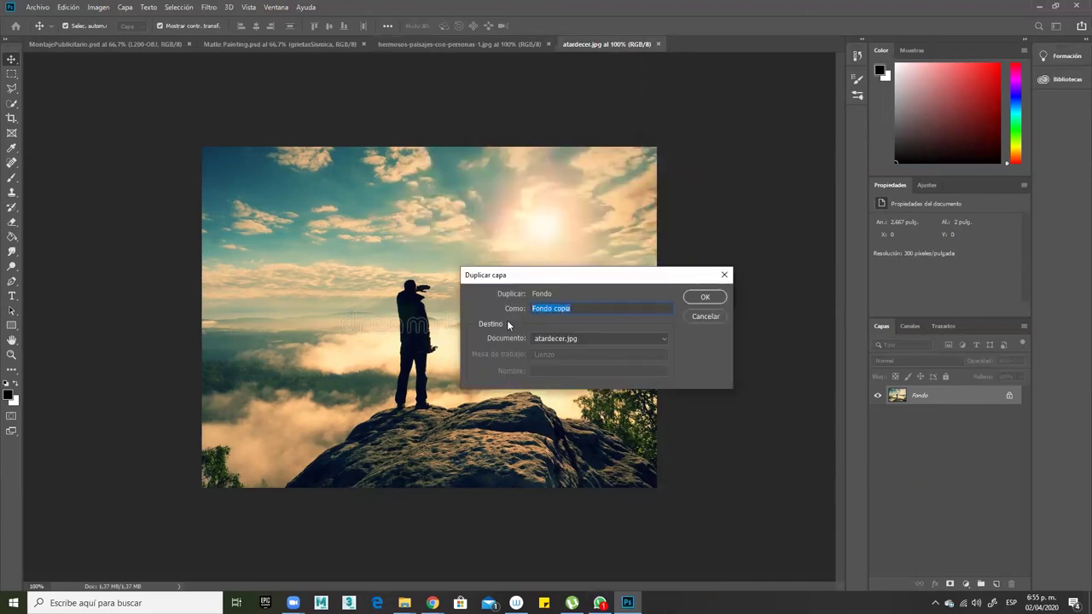
text(Atarc)
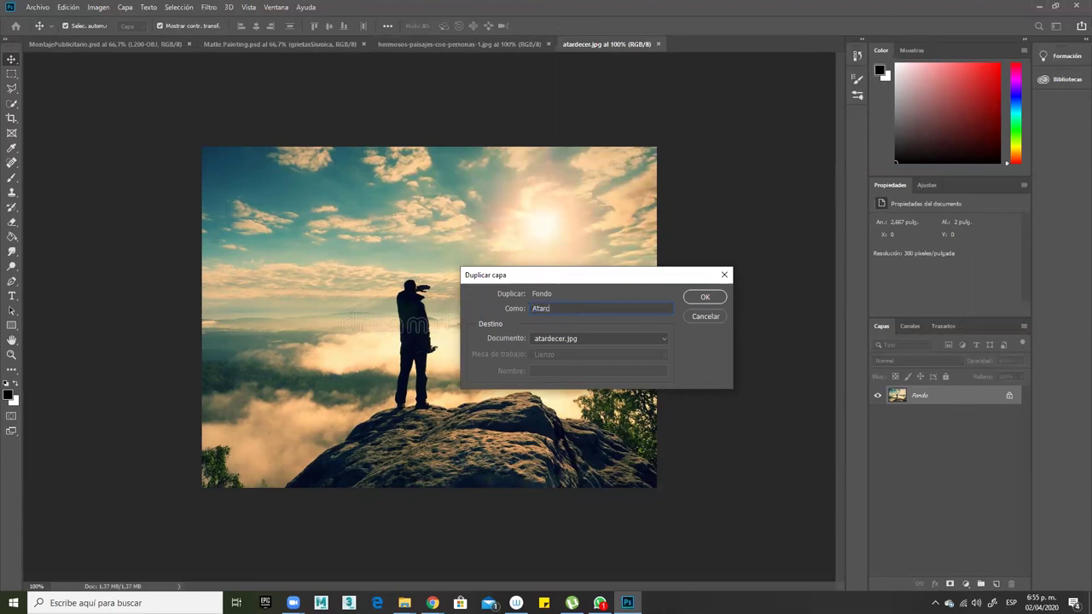
key(BackSpace)
text(rdecer)
click(662, 337)
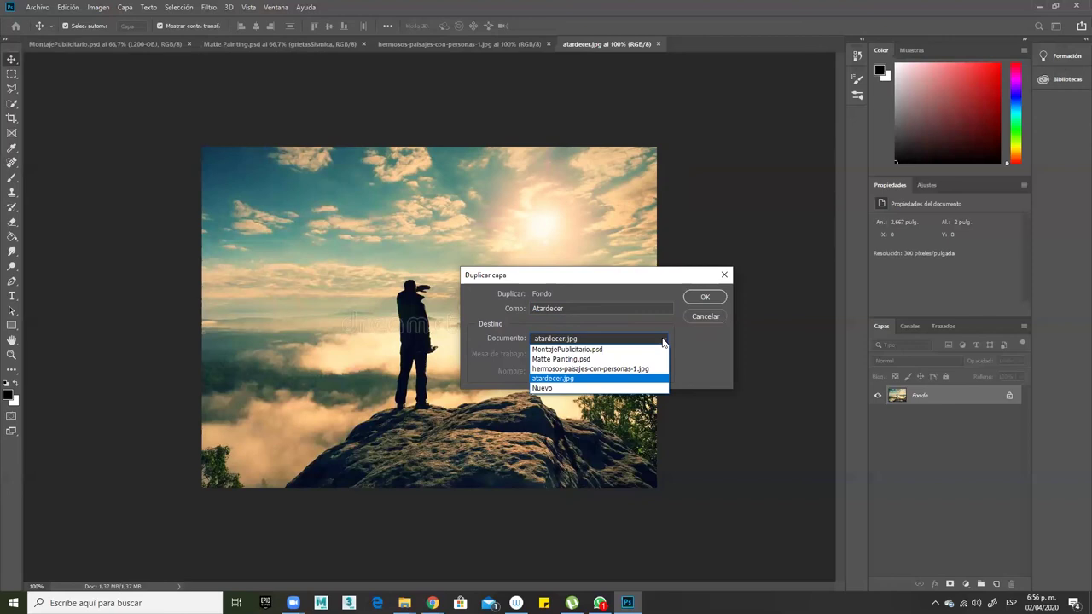
click(617, 369)
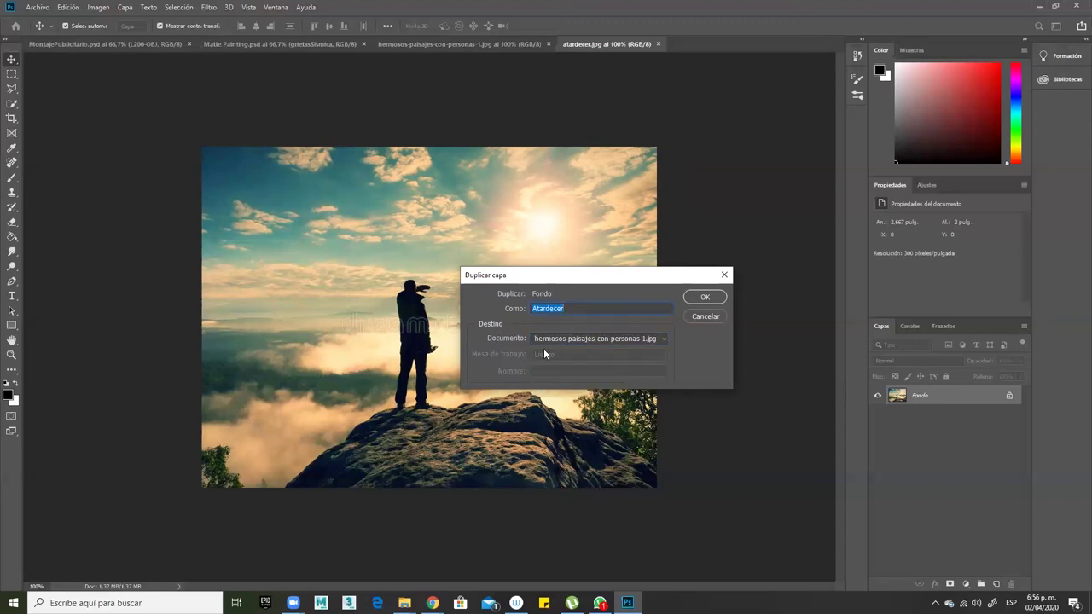
click(707, 296)
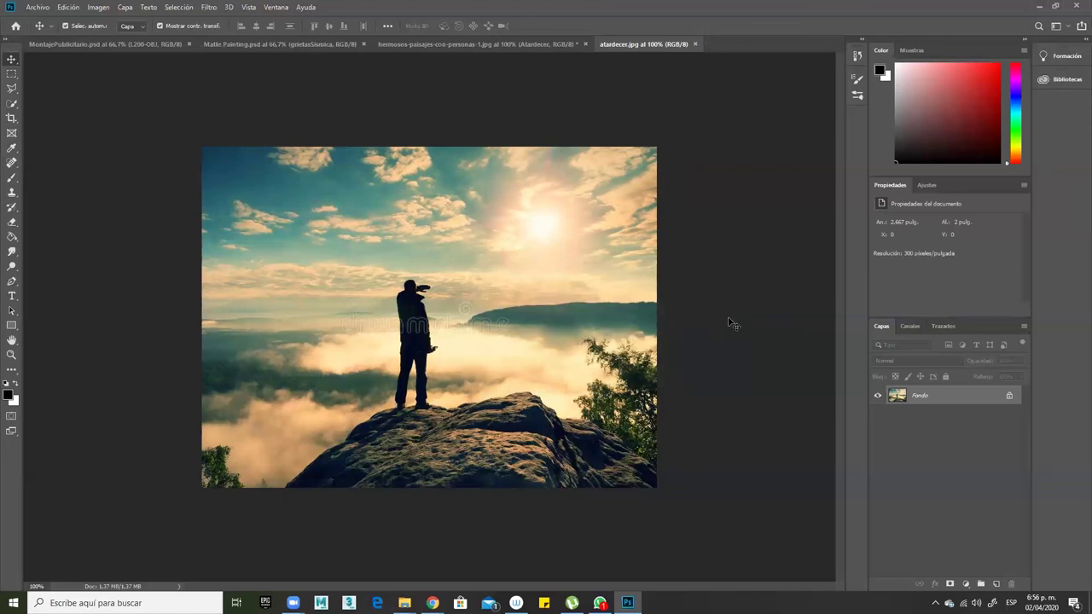
Switch to hermosos-paisajes-con-personas-1.jpg and reposition the Atardecer layer near the middle of the seascape.
click(507, 44)
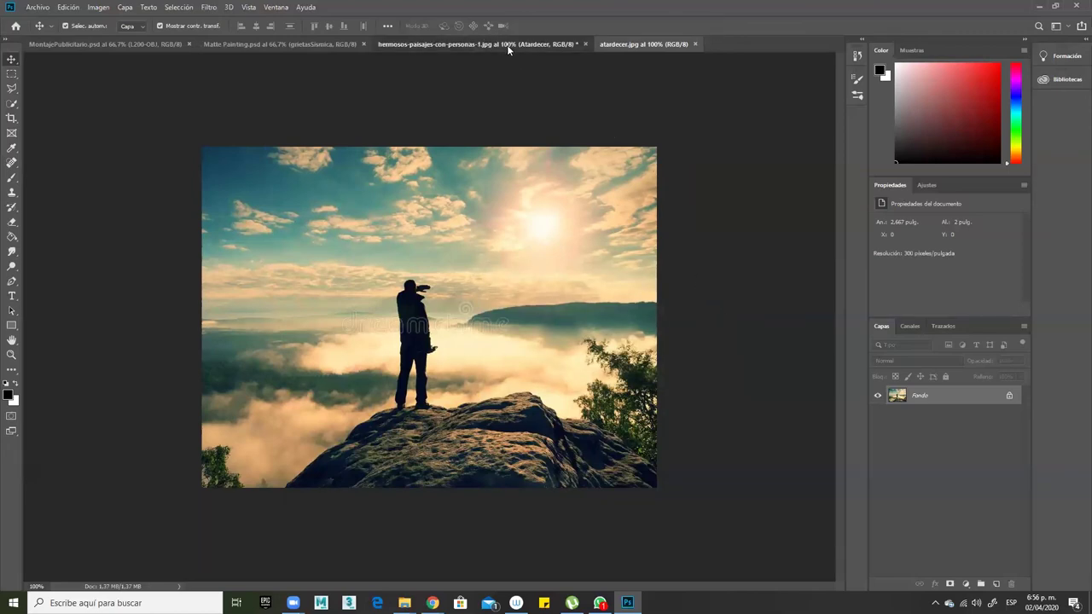
drag(544, 360, 565, 372)
drag(482, 358, 547, 323)
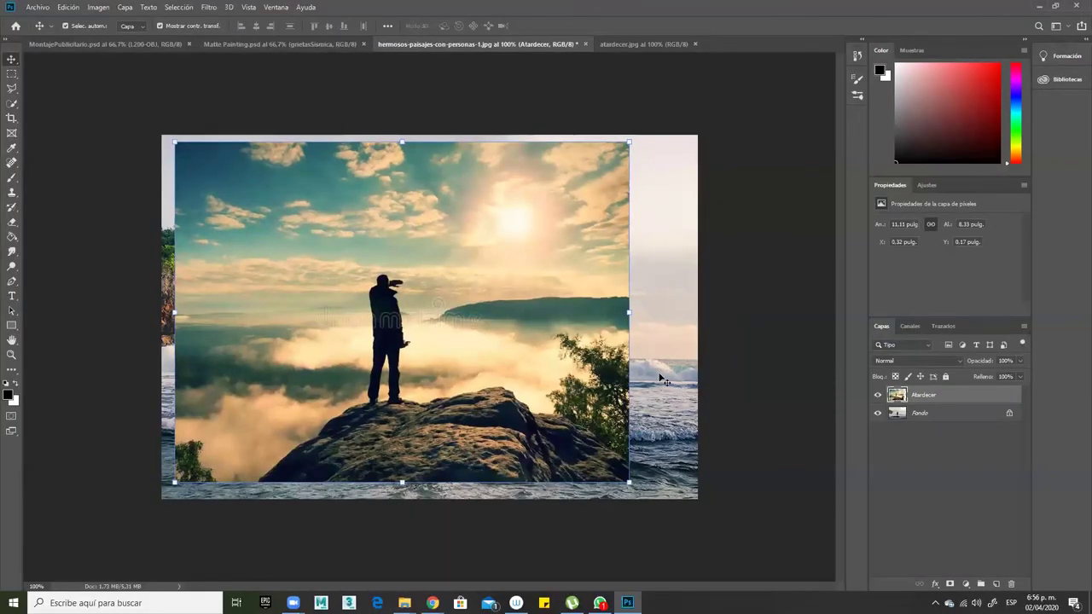
drag(509, 370, 548, 357)
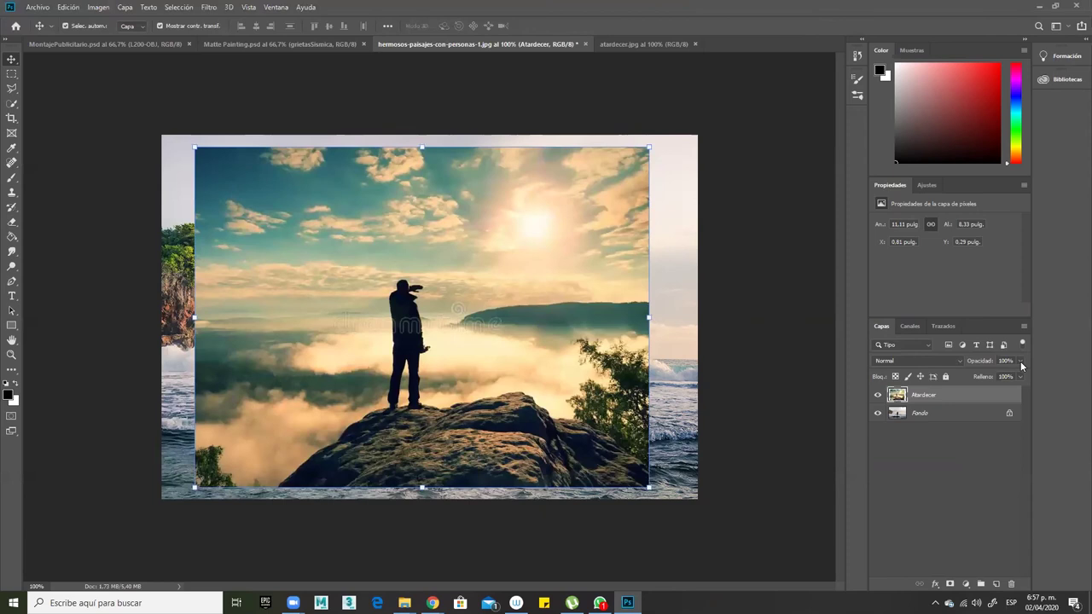
Lower the Atardecer layer's opacity to 47% and shift the layer left so both men can be compared.
click(974, 340)
drag(1011, 373, 993, 376)
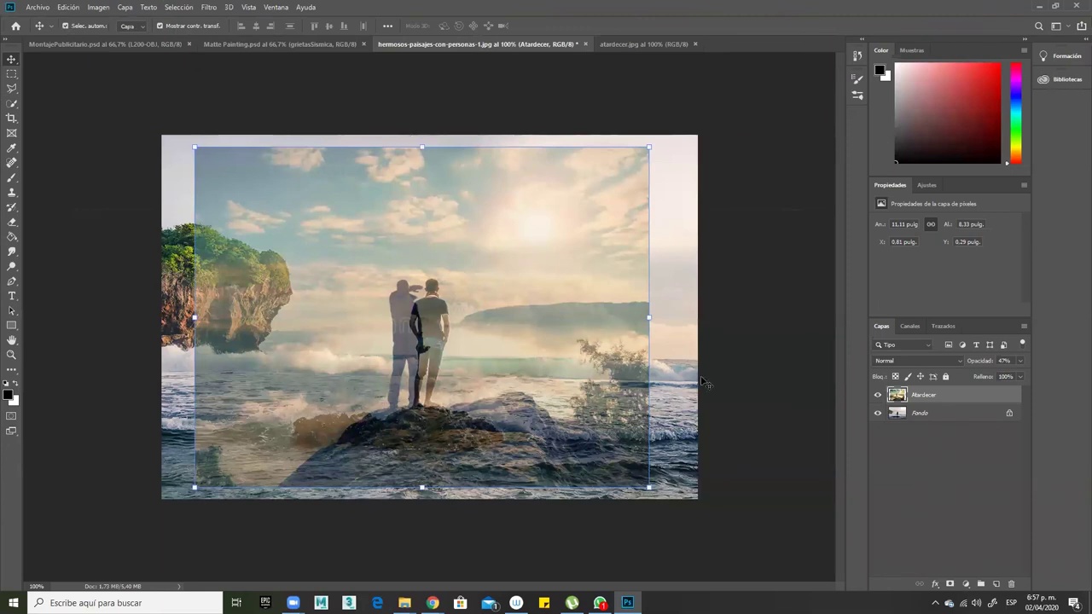
drag(544, 353, 501, 359)
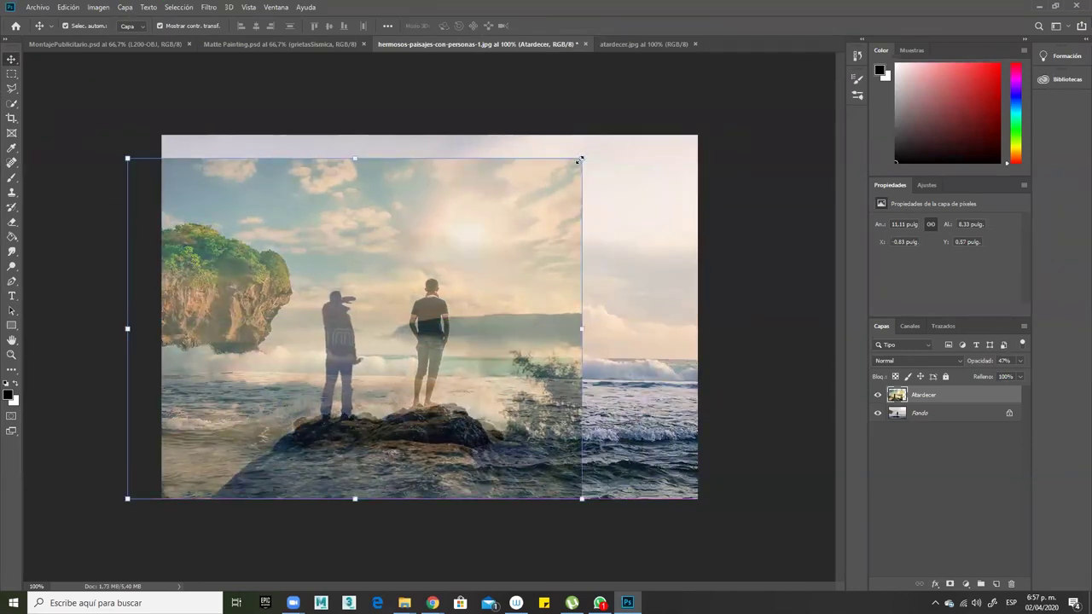
Scale the Atardecer layer down to about 27.4% and place it over the top of the green cliff.
click(581, 159)
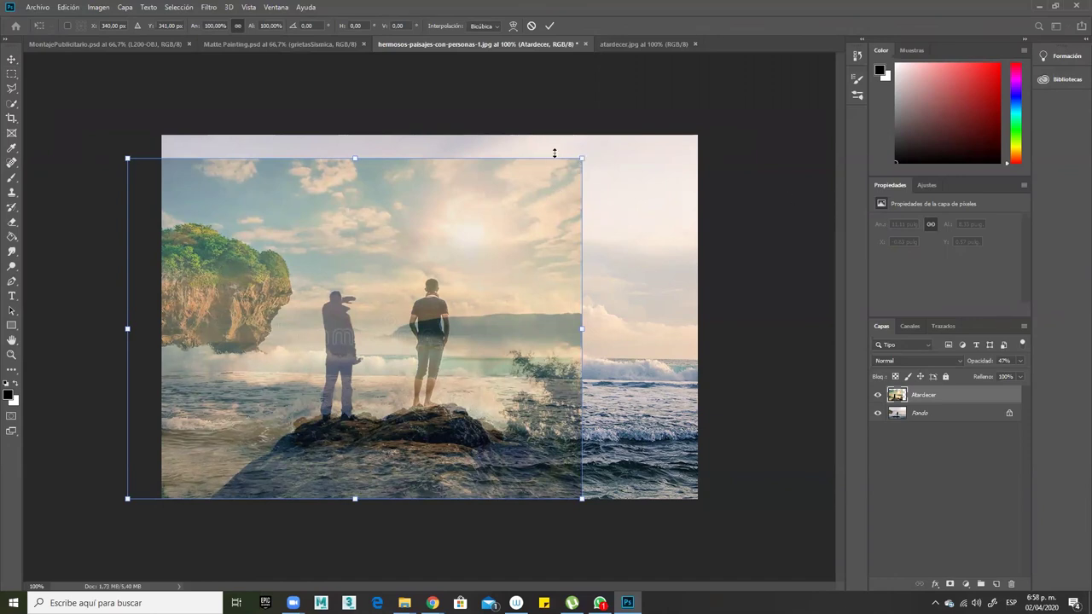
drag(584, 158, 410, 332)
drag(329, 469, 401, 431)
drag(300, 320, 231, 150)
drag(419, 80, 302, 165)
drag(213, 291, 277, 276)
drag(364, 150, 317, 190)
drag(241, 260, 274, 254)
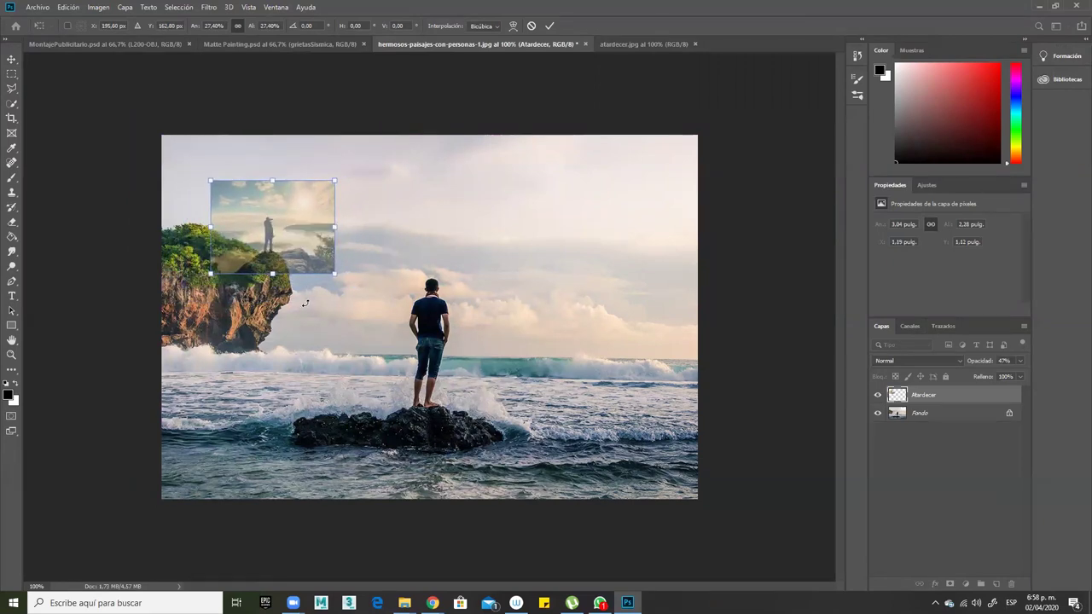
Restore the Atardecer layer's opacity to 100% and apply the transform.
click(1003, 361)
click(1020, 360)
drag(996, 375, 1035, 371)
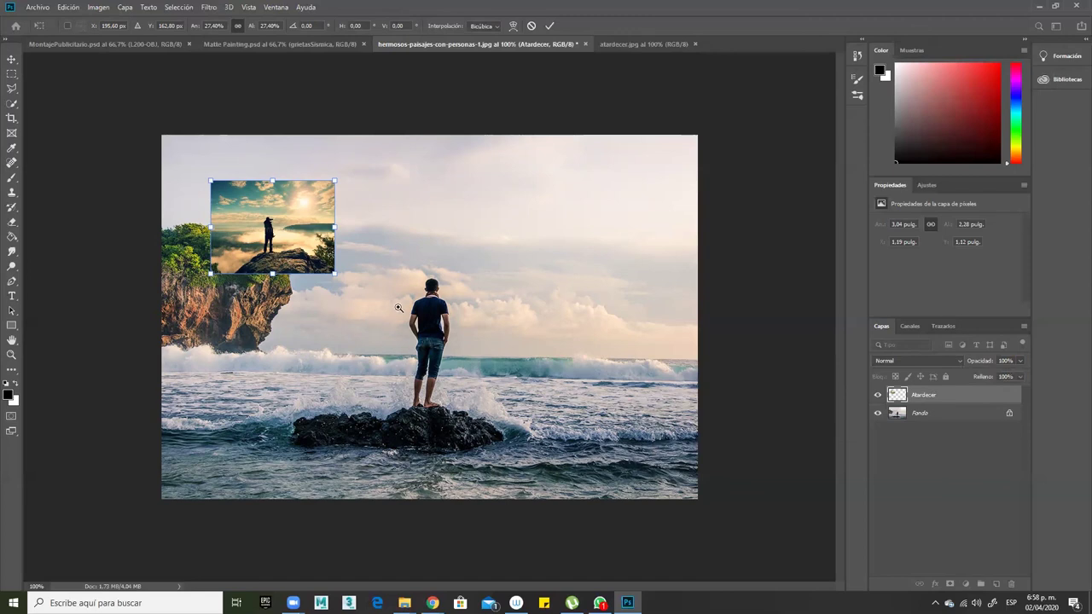
click(366, 320)
click(567, 419)
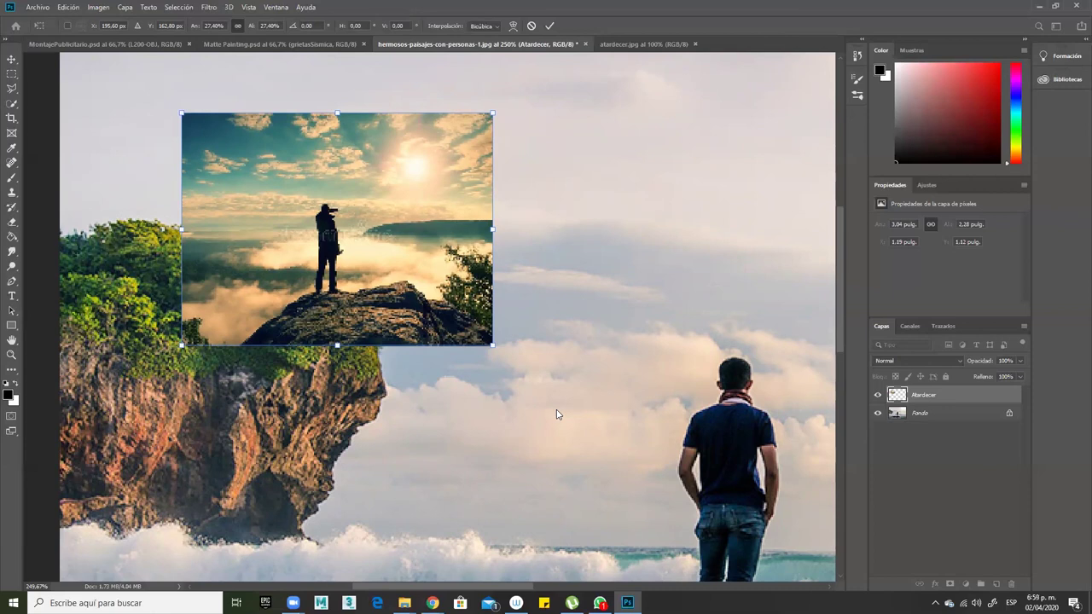
key(Return)
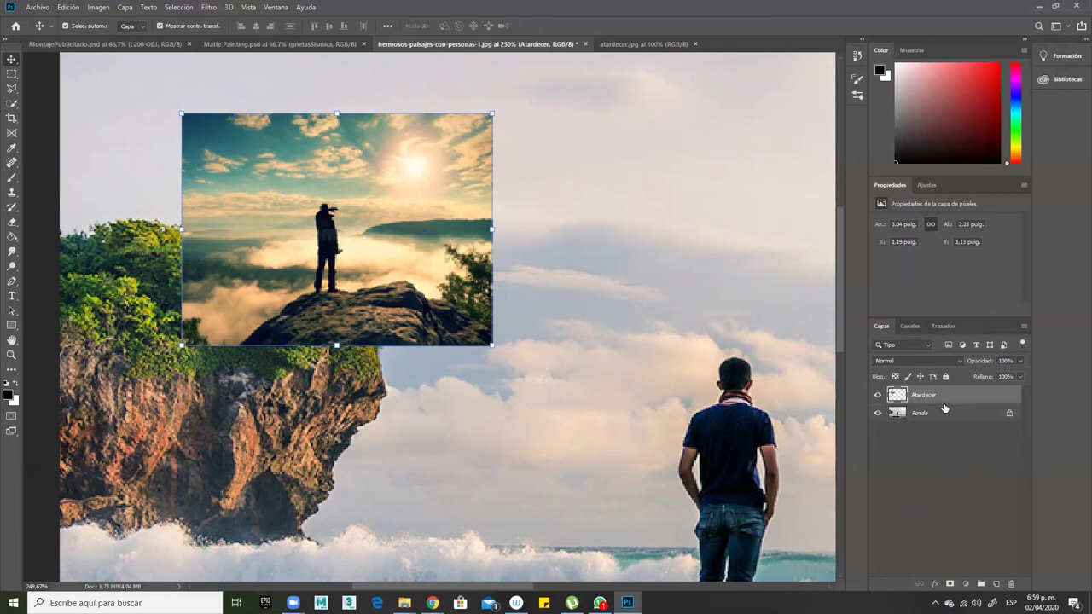
Reselect the Atardecer layer and add a layer mask to it.
click(948, 444)
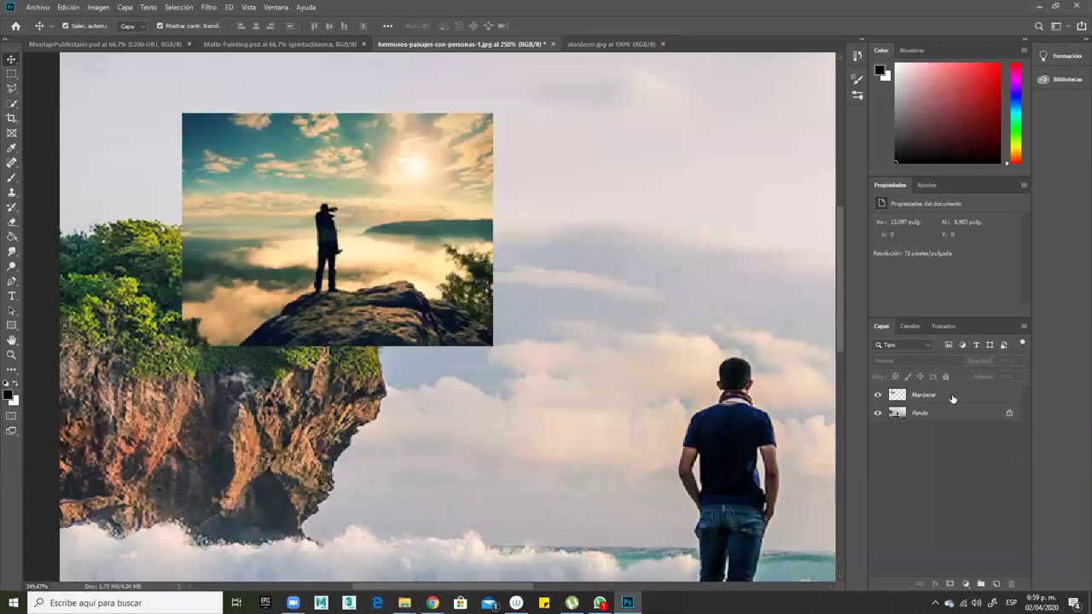
click(961, 399)
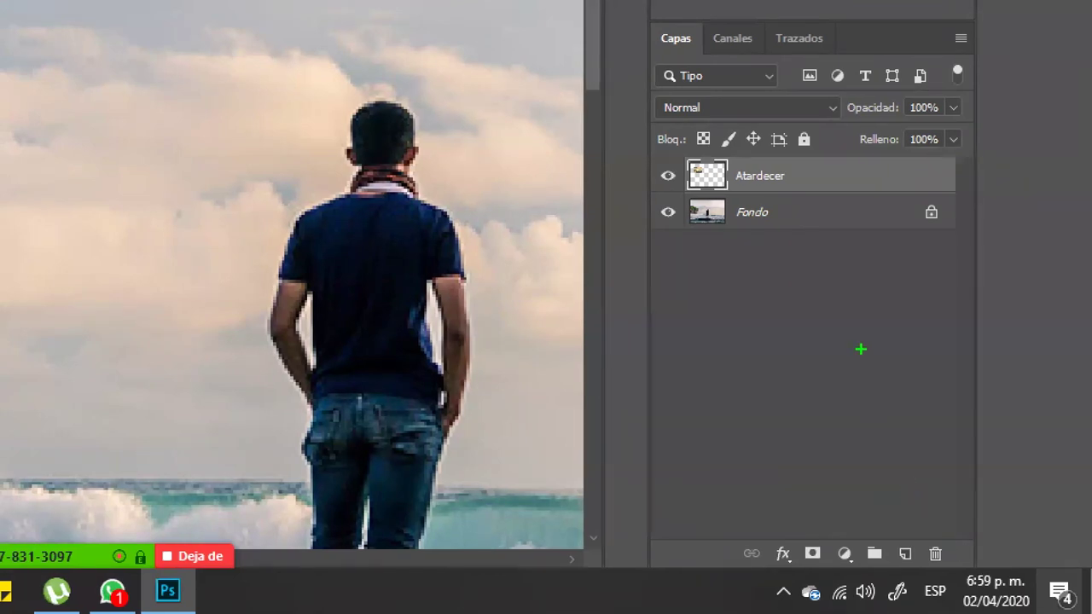
drag(830, 97, 936, 121)
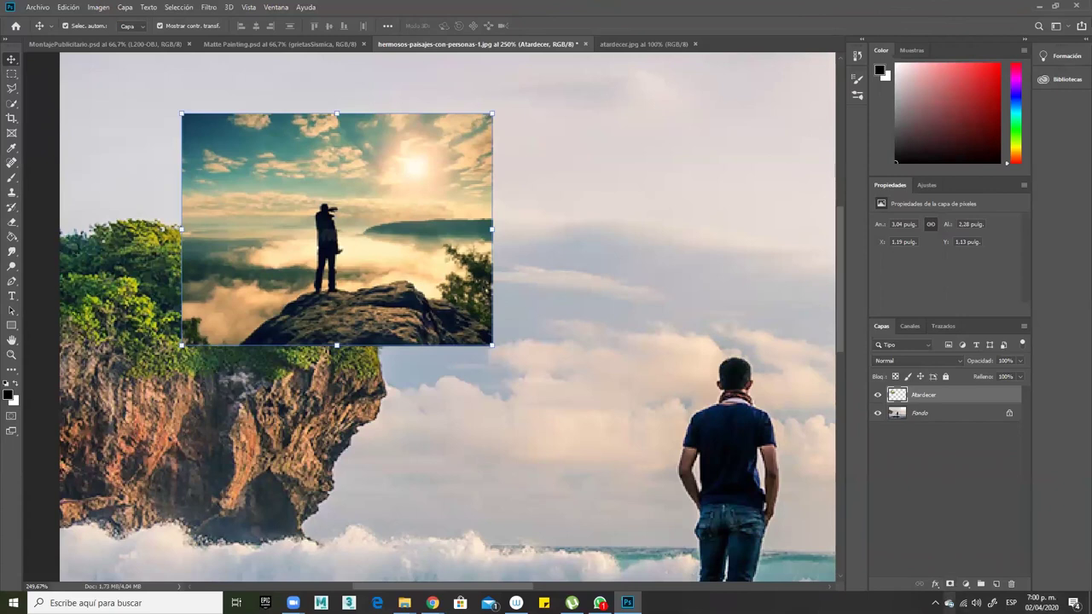
click(950, 585)
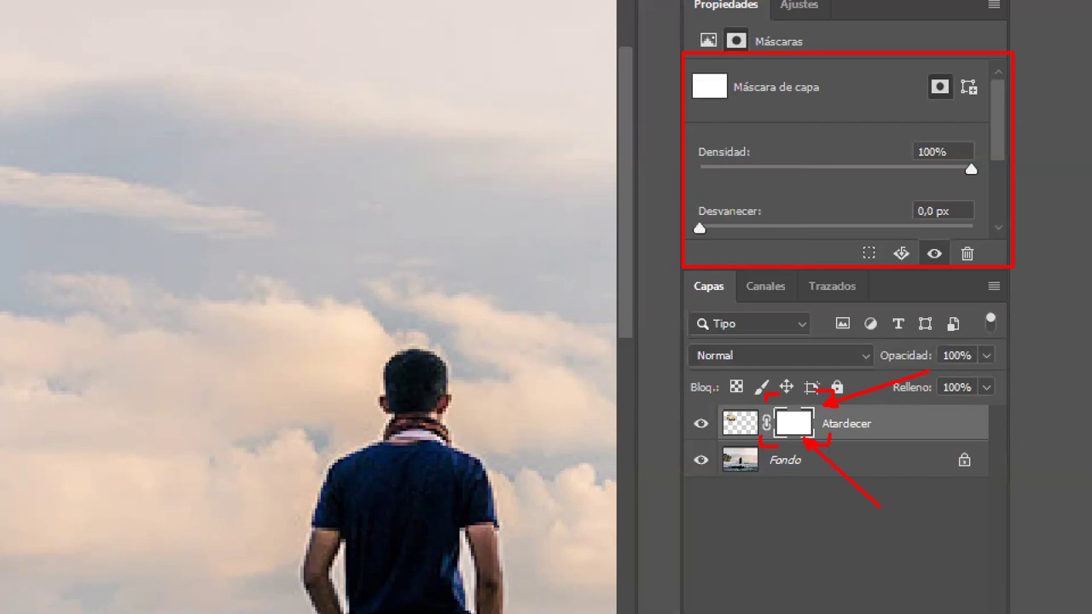
click(740, 424)
key(y)
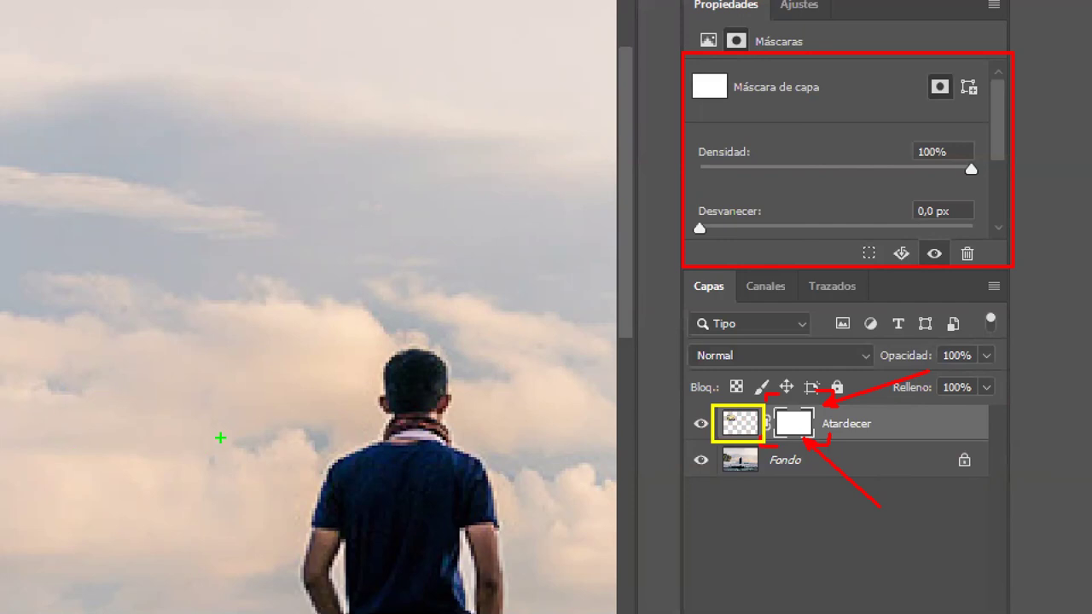
mouse_move(115, 363)
mouse_down()
mouse_move(129, 390)
mouse_move(159, 401)
mouse_up()
drag(813, 419, 962, 407)
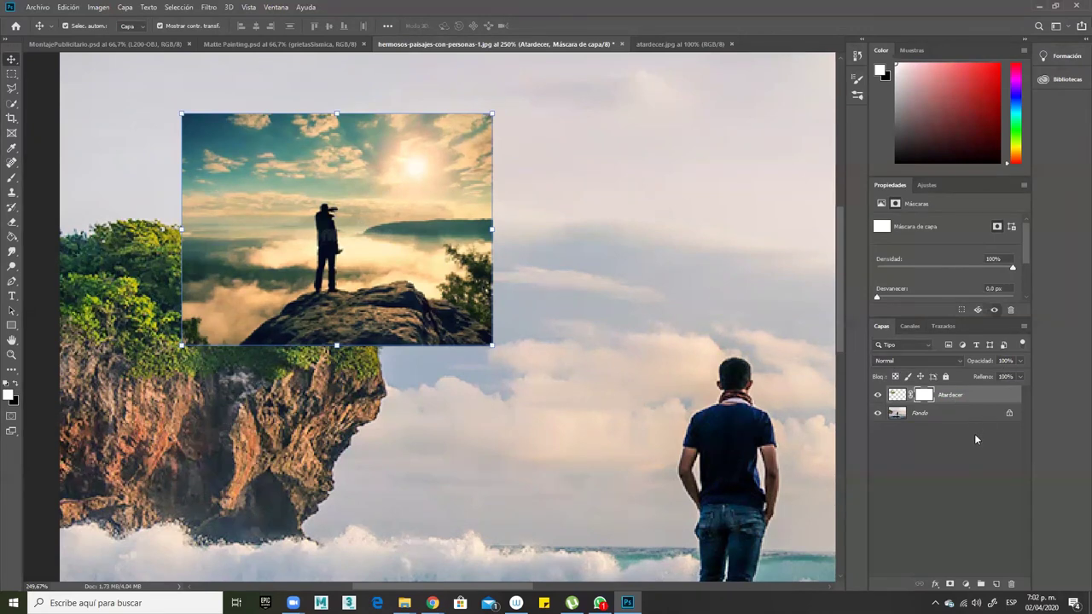
Make black the foreground colour and activate the Paint Bucket tool.
click(12, 178)
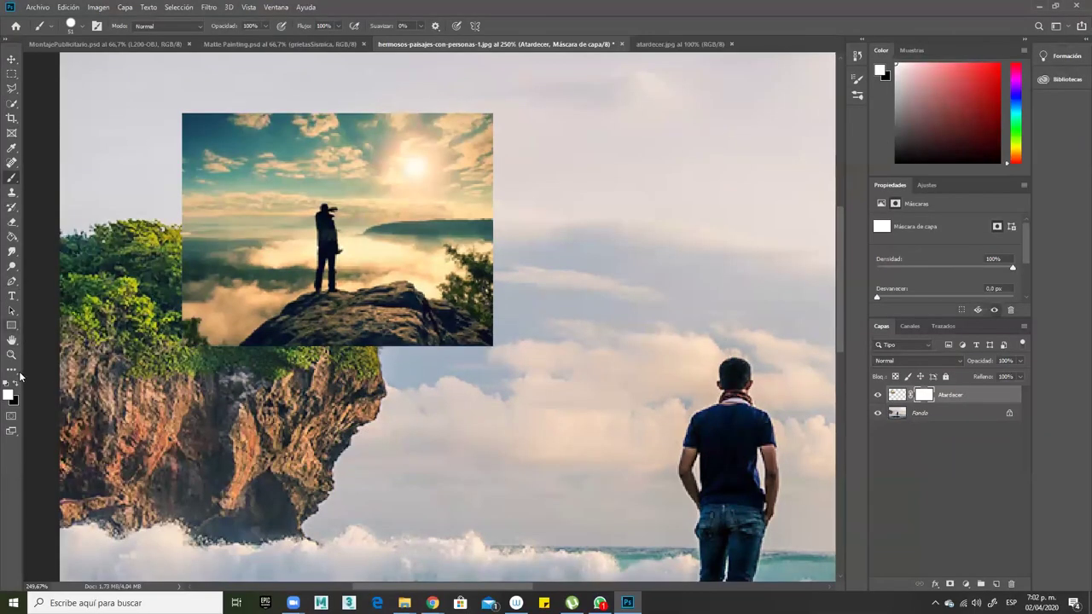
click(16, 383)
click(12, 238)
right_click(12, 239)
click(51, 247)
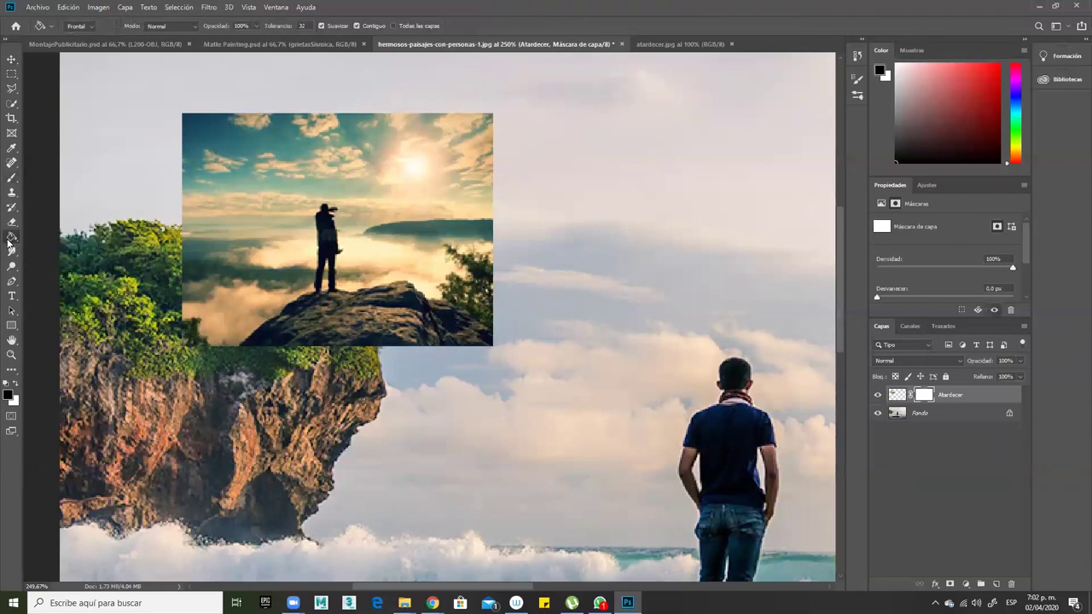
double_click(925, 398)
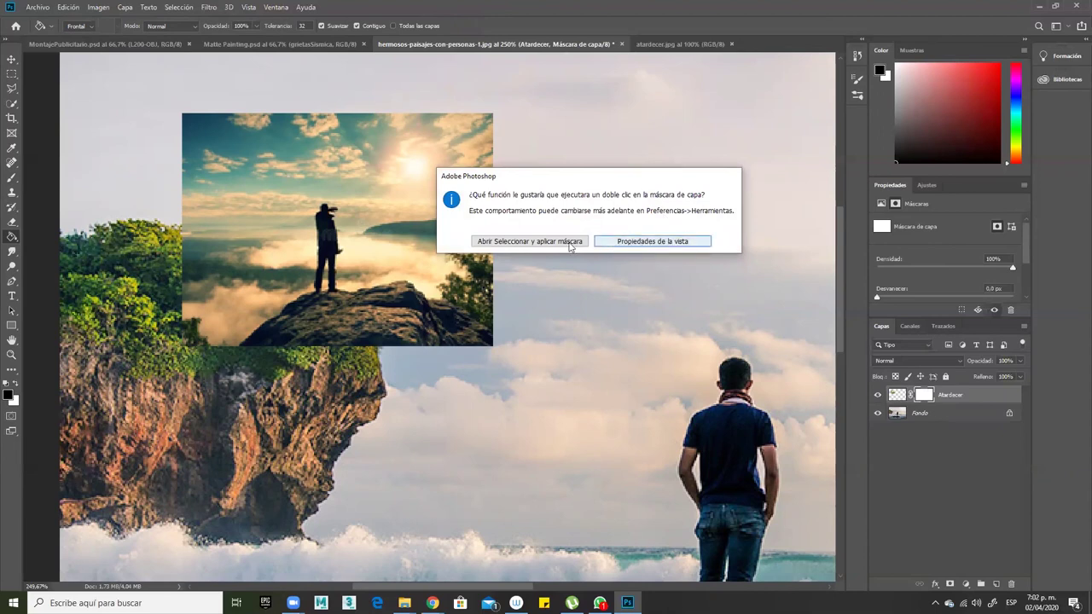
click(563, 244)
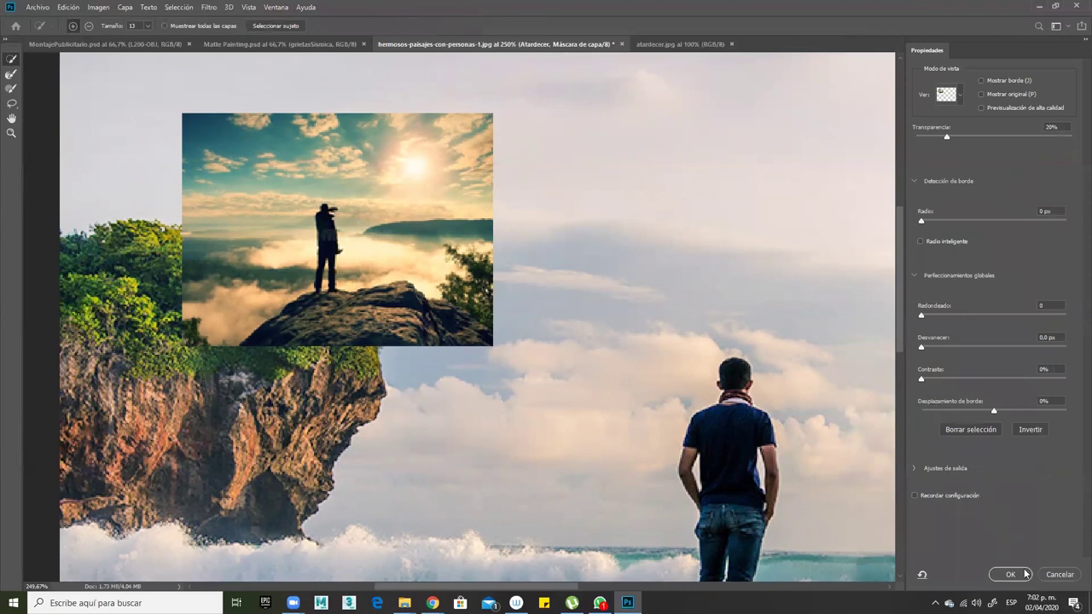
click(1060, 574)
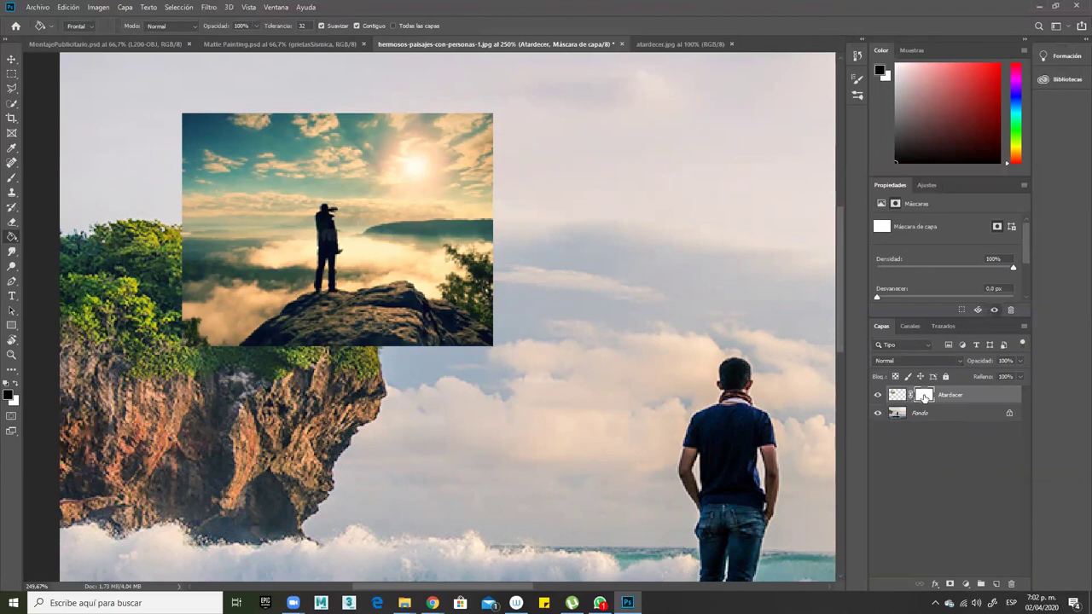
Try filling the sky in the Atardecer layer's image, rather than its mask, with black and undo the fill.
click(897, 395)
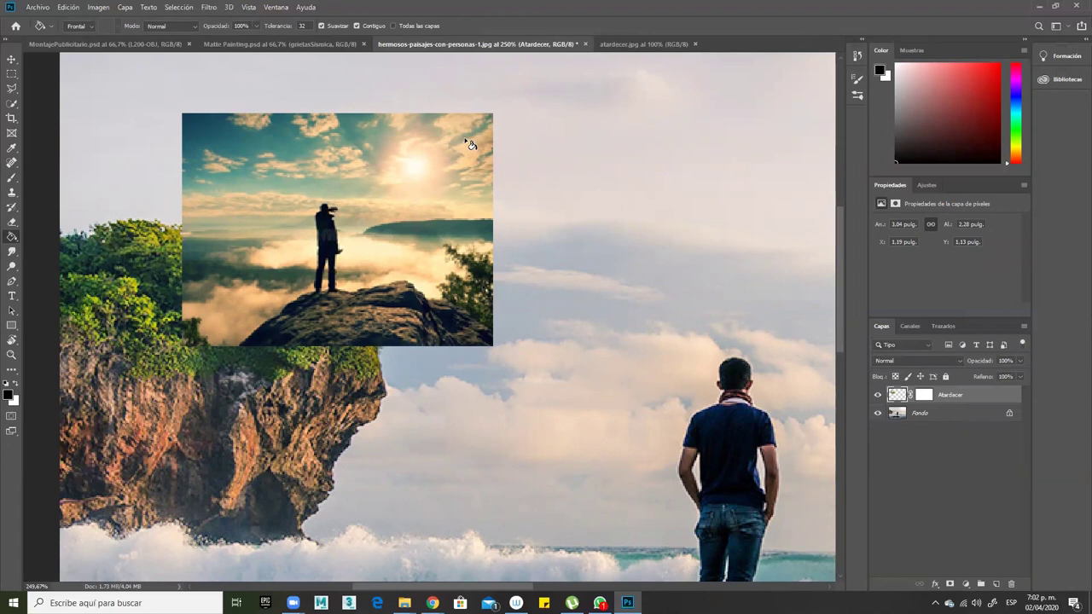
click(474, 150)
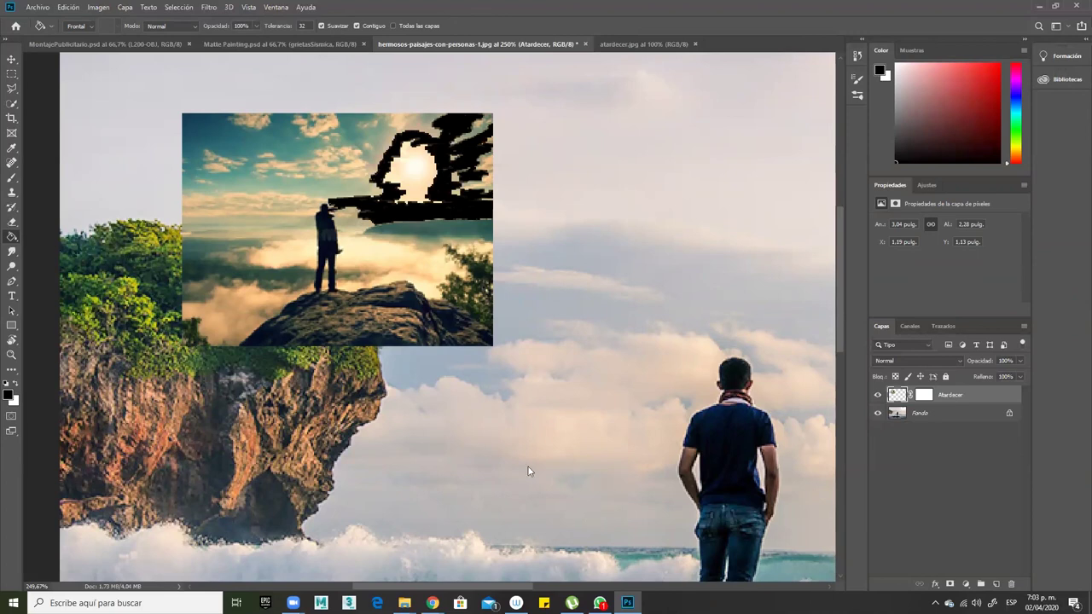
key(ctrl+shift+s)
click(780, 489)
key(ctrl+z)
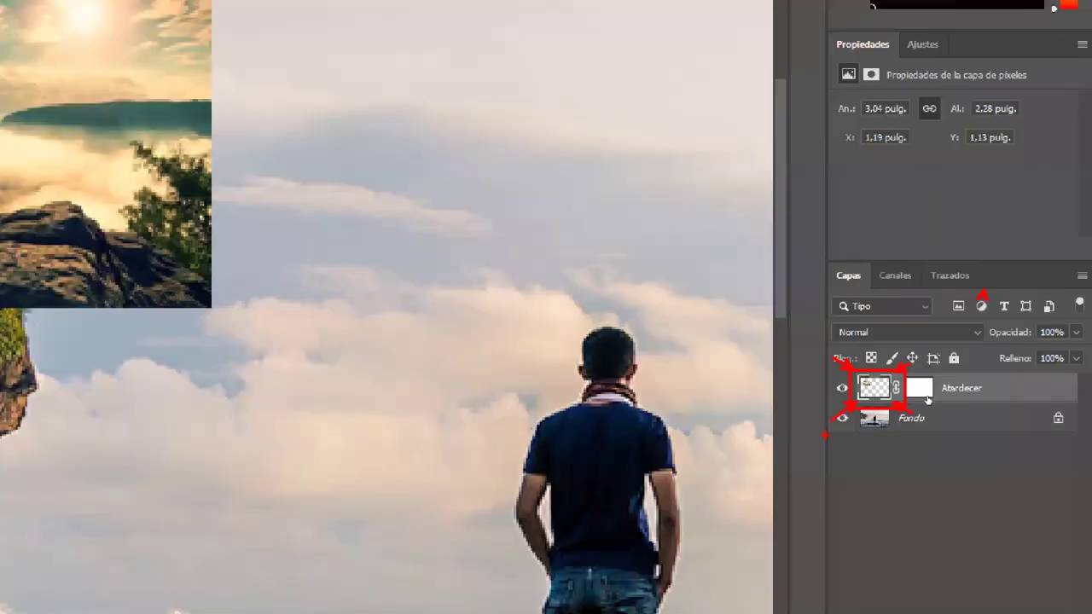
Fill the Atardecer layer mask with black and reveal the standing man by brushing white over him.
click(930, 398)
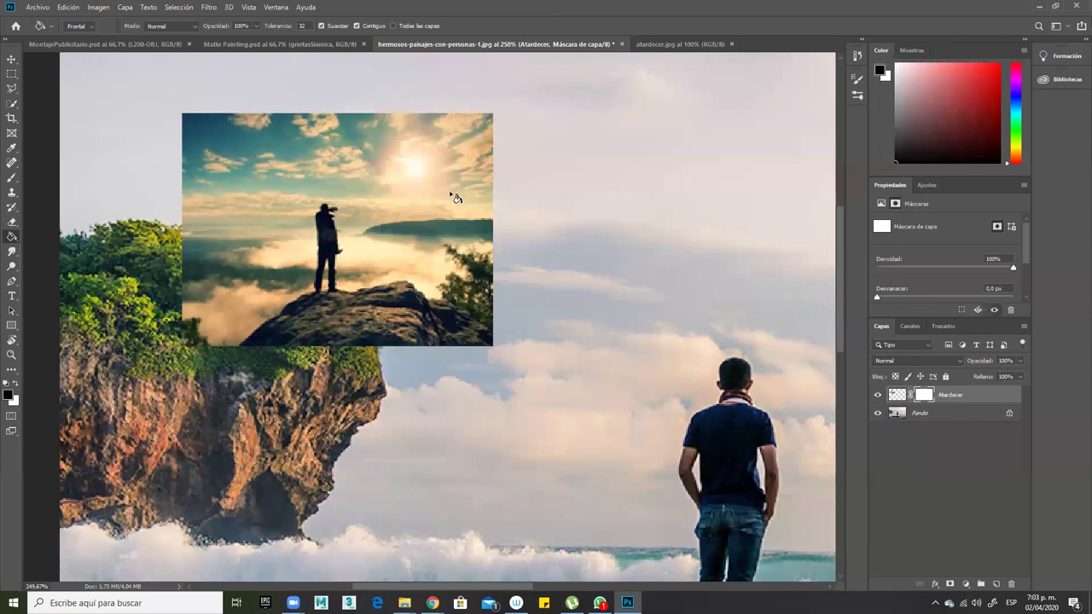
click(452, 194)
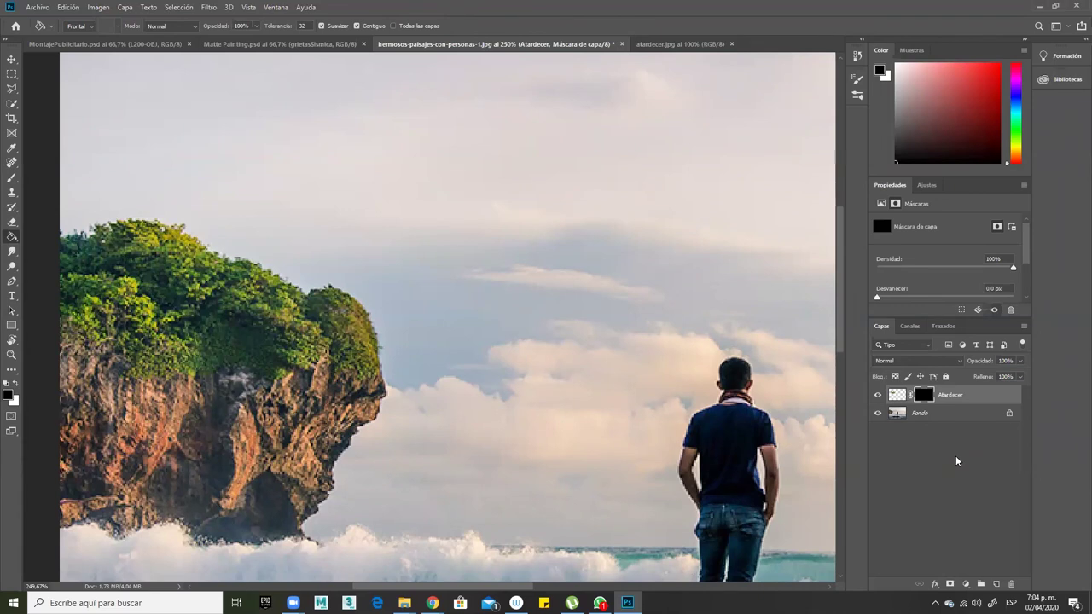
click(11, 179)
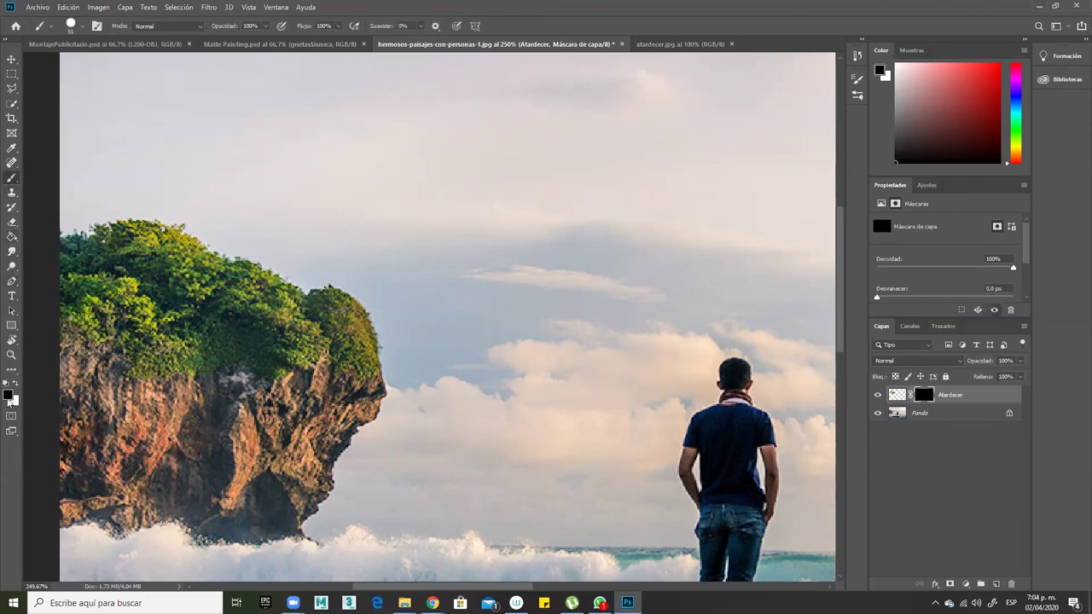
click(15, 385)
mouse_move(305, 264)
mouse_down()
mouse_move(304, 273)
mouse_move(315, 264)
mouse_move(321, 229)
mouse_move(336, 240)
mouse_up()
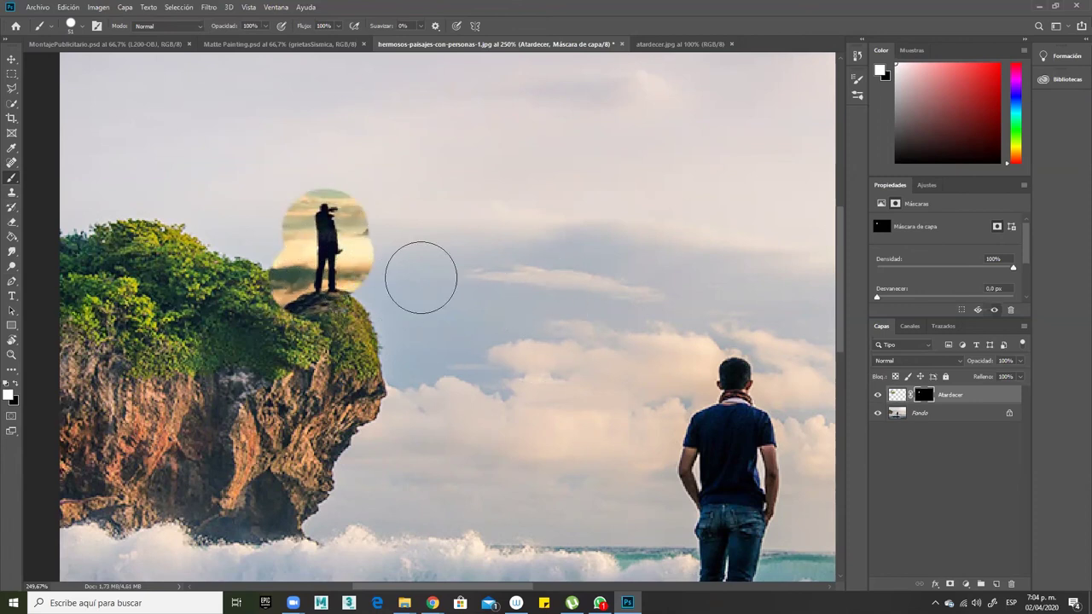
drag(324, 255, 364, 249)
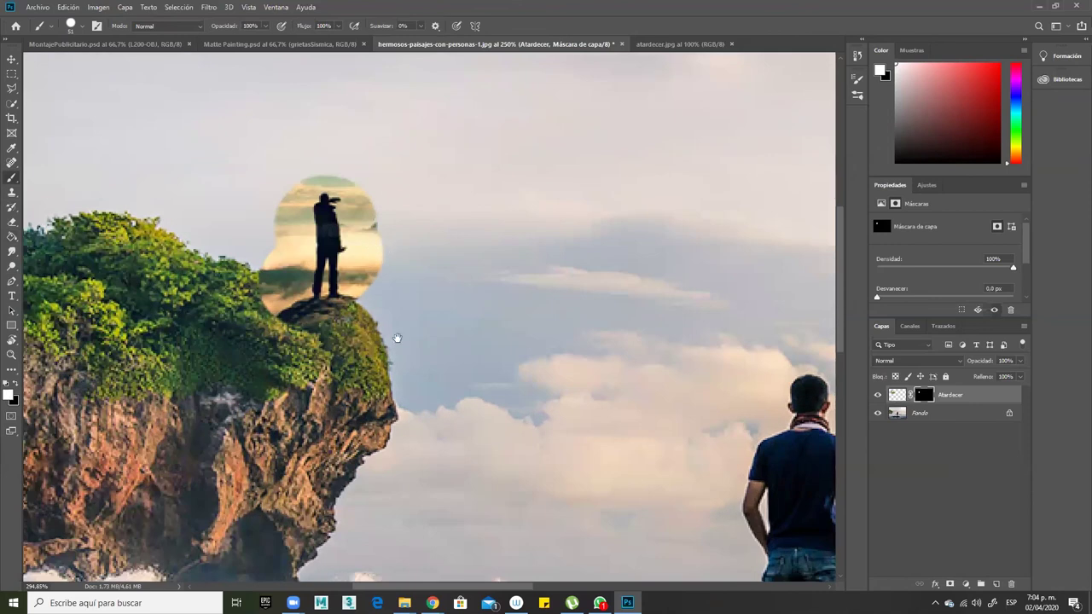
Hide the sunset sky beside the right side of the man's legs by painting the mask black with a smaller brush.
click(492, 419)
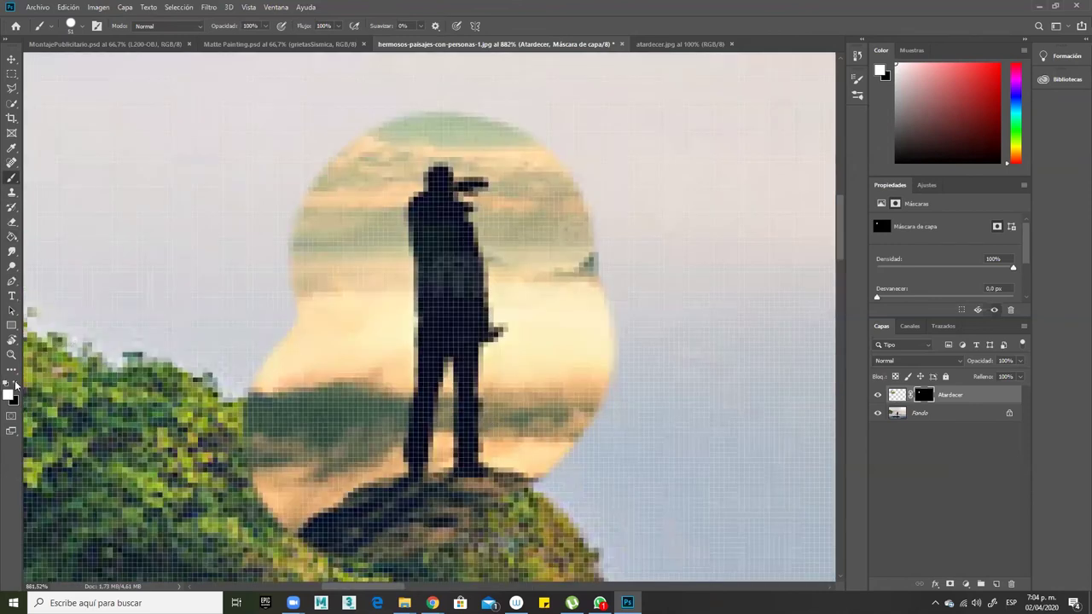
key(x)
drag(651, 348, 546, 346)
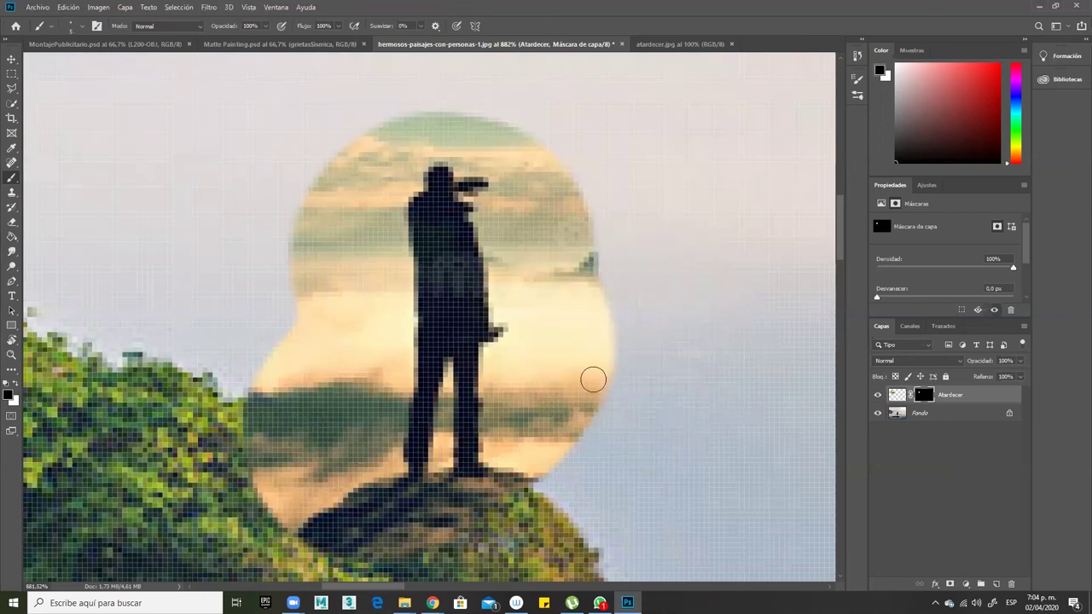
drag(609, 364, 551, 416)
mouse_move(541, 353)
mouse_down()
mouse_move(543, 380)
mouse_move(618, 332)
mouse_move(636, 340)
mouse_move(599, 374)
mouse_move(611, 357)
mouse_move(570, 348)
mouse_move(592, 293)
mouse_move(565, 310)
mouse_move(534, 357)
mouse_move(528, 348)
mouse_move(496, 357)
mouse_move(499, 385)
mouse_move(517, 387)
mouse_move(491, 454)
mouse_move(520, 466)
mouse_move(530, 461)
mouse_move(516, 450)
mouse_move(568, 444)
mouse_move(546, 463)
mouse_up()
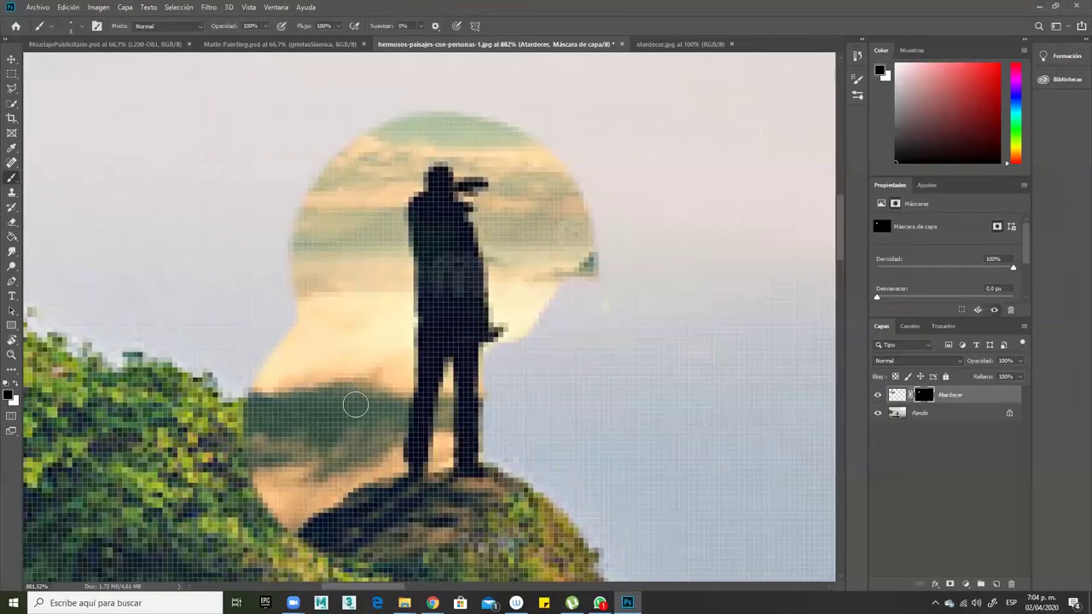
key(x)
key(x)
key(x)
key(x)
key(x)
key(x)
key(x)
key(x)
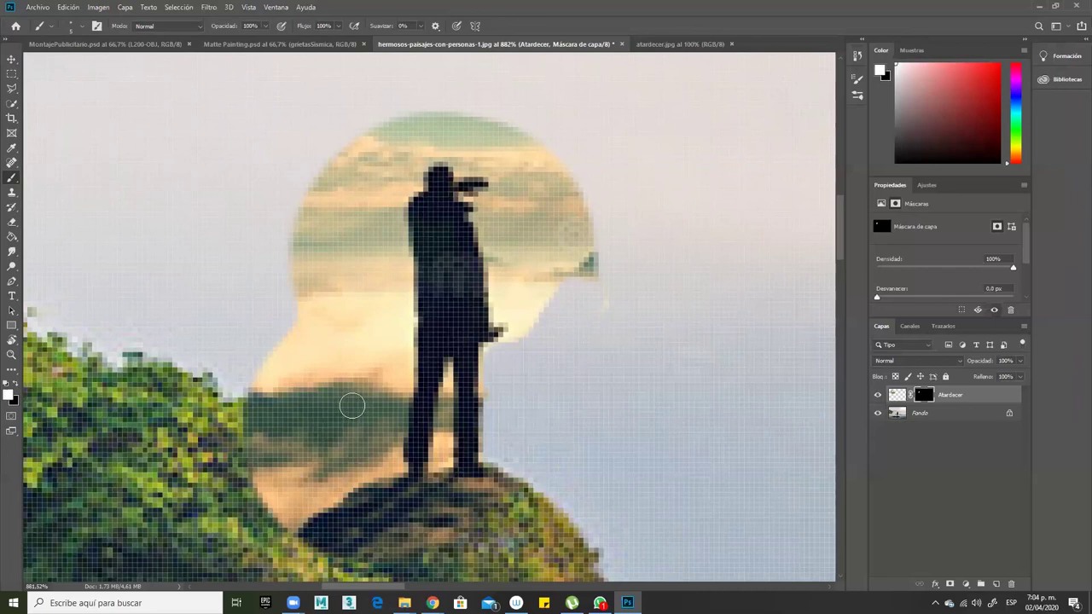
Paint black across the man's waist on the mask and restore that area with white.
drag(575, 304, 406, 343)
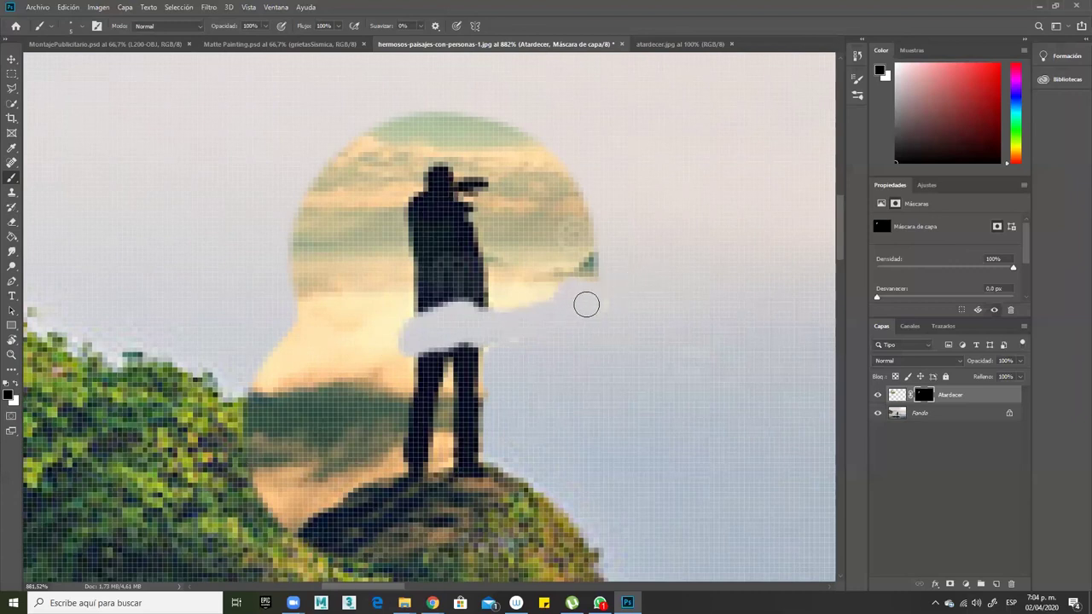
key(x)
mouse_move(439, 298)
mouse_down()
mouse_move(430, 348)
mouse_move(428, 312)
mouse_move(431, 350)
mouse_move(440, 294)
mouse_move(455, 333)
mouse_move(468, 293)
mouse_move(473, 375)
mouse_up()
Mask out the remaining sunset sky around the man's silhouette and between his legs with black.
key(x)
mouse_move(511, 309)
mouse_down()
mouse_move(503, 272)
mouse_move(507, 299)
mouse_move(485, 218)
mouse_move(501, 200)
mouse_move(533, 242)
mouse_move(525, 310)
mouse_move(623, 254)
mouse_move(588, 332)
mouse_move(632, 278)
mouse_move(583, 212)
mouse_move(534, 206)
mouse_move(524, 168)
mouse_move(512, 210)
mouse_move(584, 194)
mouse_move(546, 163)
mouse_move(524, 217)
mouse_move(516, 176)
mouse_move(463, 162)
mouse_move(542, 144)
mouse_move(487, 122)
mouse_move(436, 128)
mouse_move(464, 136)
mouse_move(439, 145)
mouse_move(460, 154)
mouse_move(416, 154)
mouse_move(408, 178)
mouse_move(428, 123)
mouse_move(409, 115)
mouse_move(330, 192)
mouse_move(361, 147)
mouse_move(394, 144)
mouse_move(380, 195)
mouse_move(407, 182)
mouse_move(389, 198)
mouse_move(402, 248)
mouse_move(399, 349)
mouse_move(371, 281)
mouse_move(365, 197)
mouse_move(381, 230)
mouse_move(324, 228)
mouse_move(346, 202)
mouse_move(315, 203)
mouse_move(269, 281)
mouse_move(368, 278)
mouse_move(366, 390)
mouse_move(394, 372)
mouse_move(385, 453)
mouse_move(367, 467)
mouse_move(324, 418)
mouse_move(322, 307)
mouse_move(260, 396)
mouse_move(301, 438)
mouse_move(312, 512)
mouse_move(363, 546)
mouse_move(401, 554)
mouse_move(379, 512)
mouse_move(495, 528)
mouse_move(439, 501)
mouse_move(475, 496)
mouse_up()
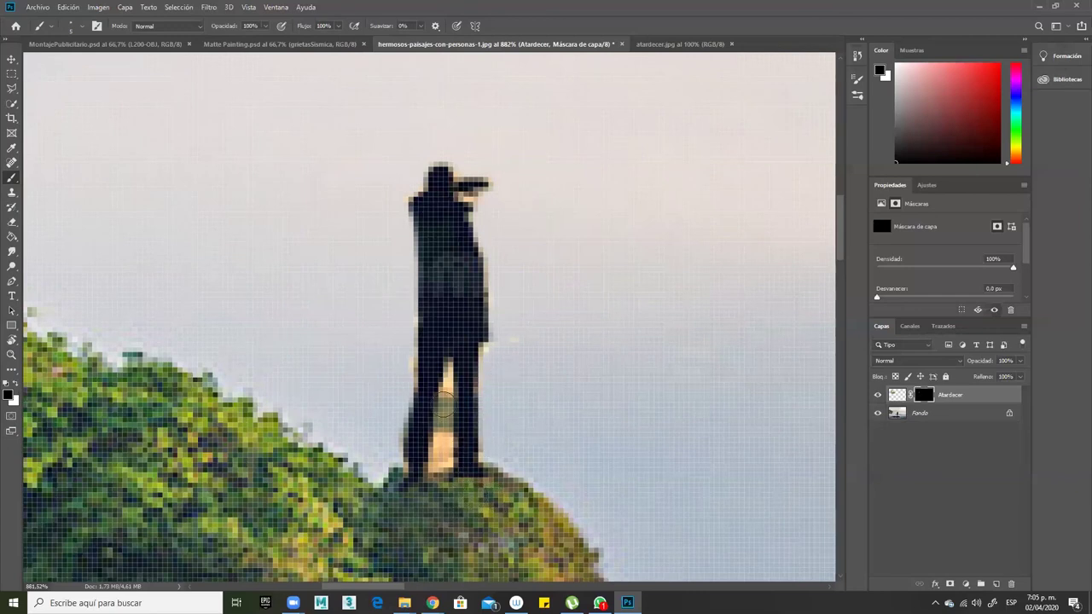
drag(467, 397, 459, 404)
mouse_move(450, 367)
mouse_down()
mouse_move(435, 468)
mouse_move(445, 411)
mouse_move(435, 452)
mouse_up()
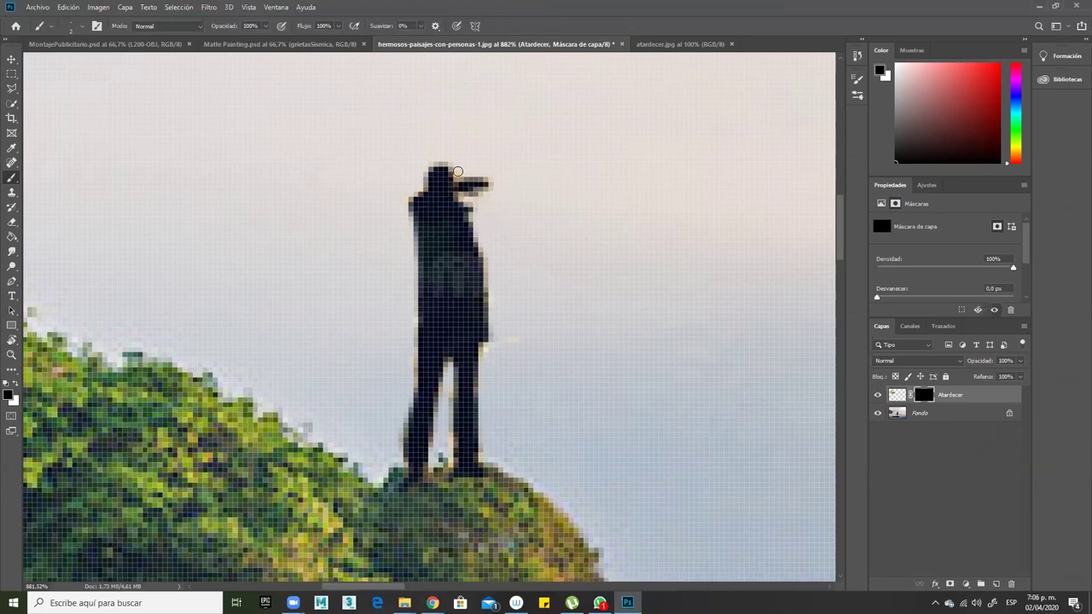
scroll(577, 170, down, 3)
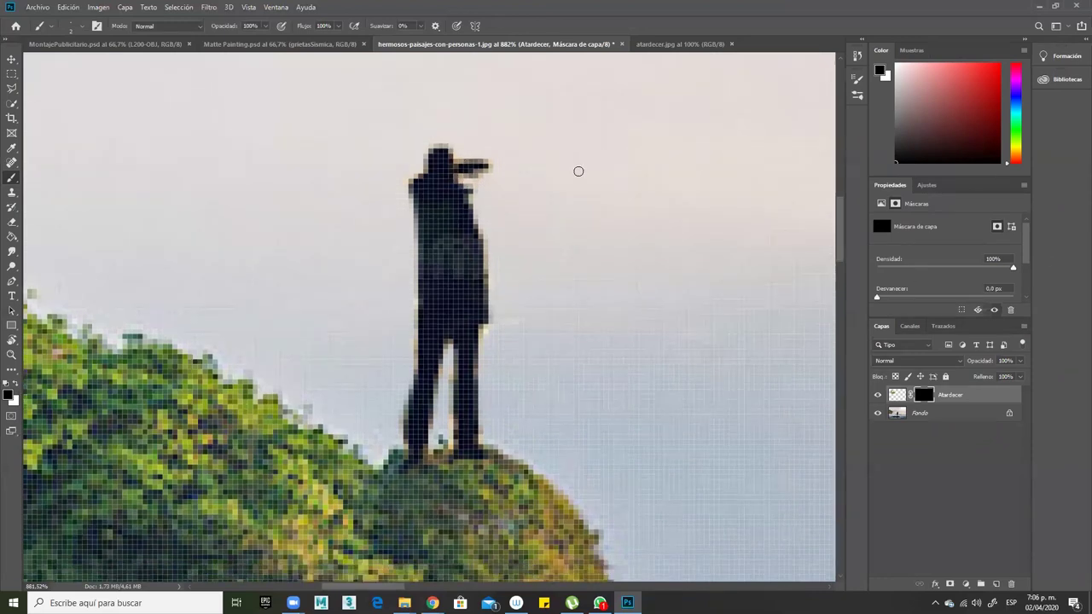
scroll(569, 214, down, 1)
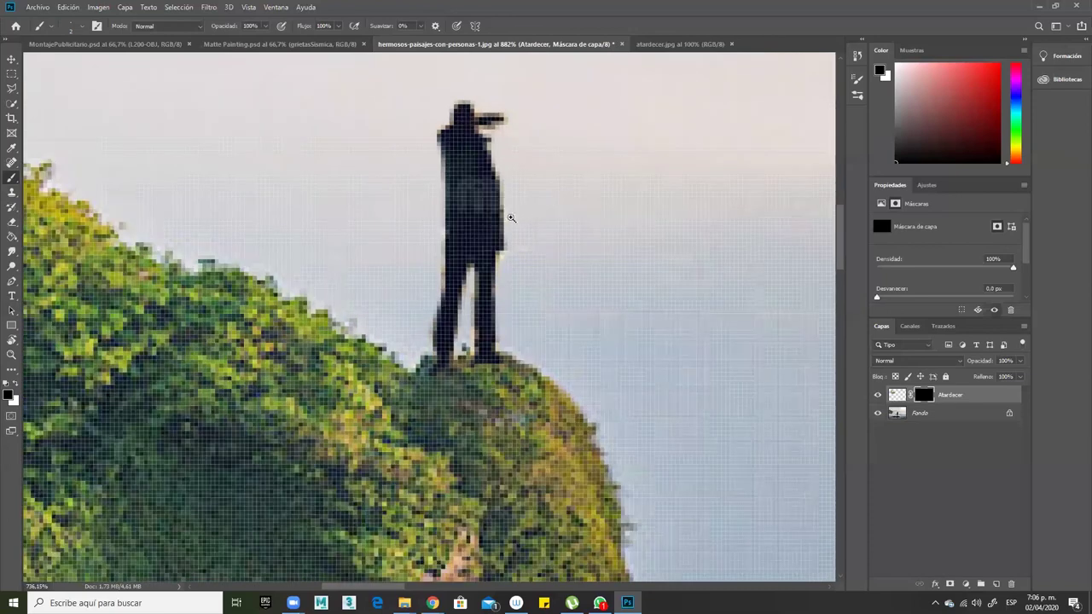
key(ctrl+0)
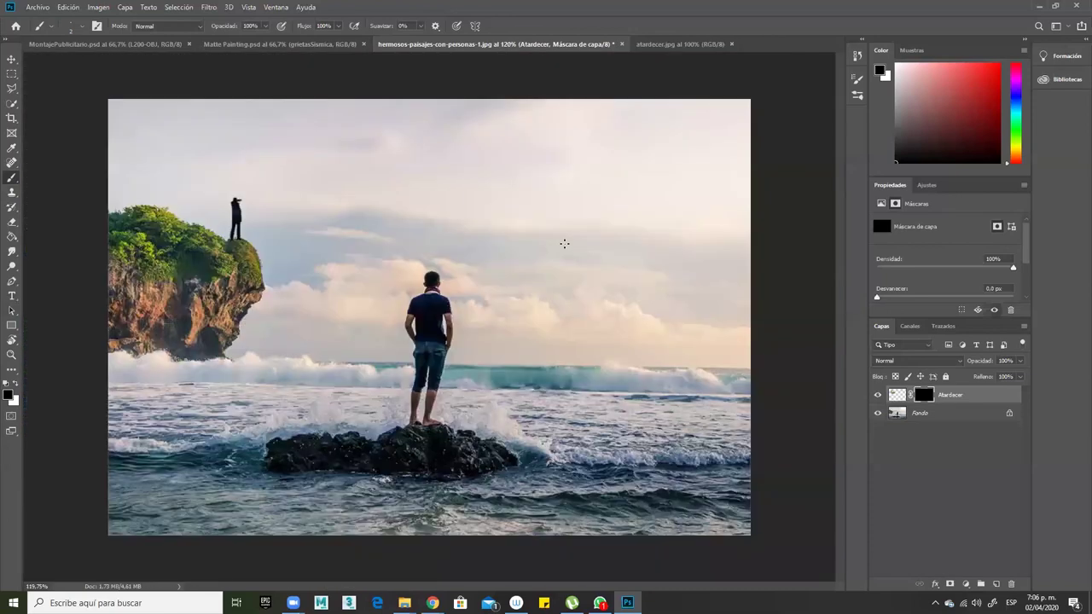
Duplicate the Atardecer layer together with its mask.
key(v)
key(ctrl)
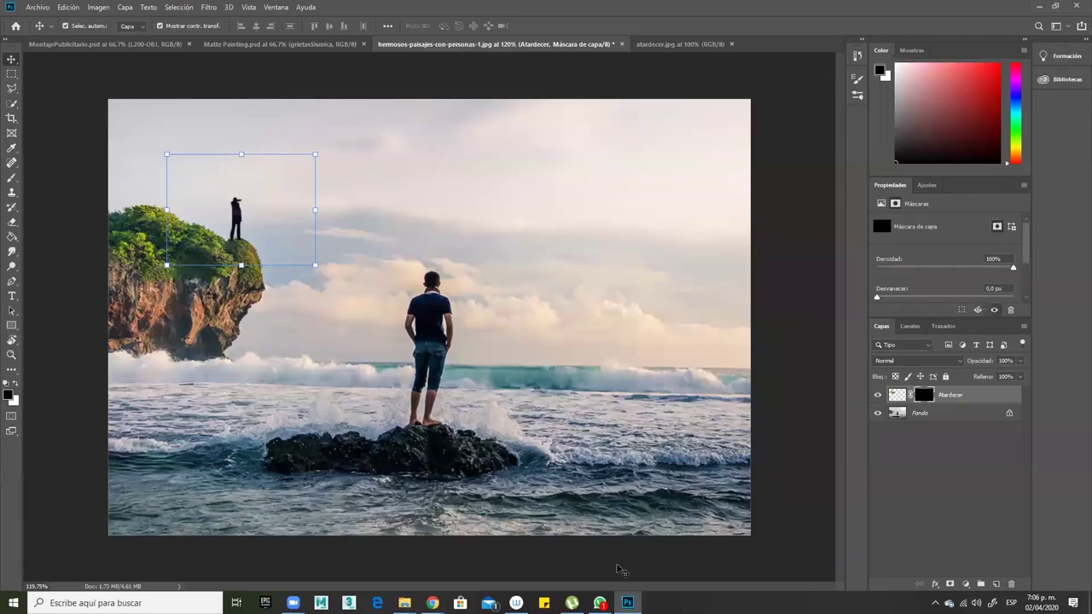
click(980, 394)
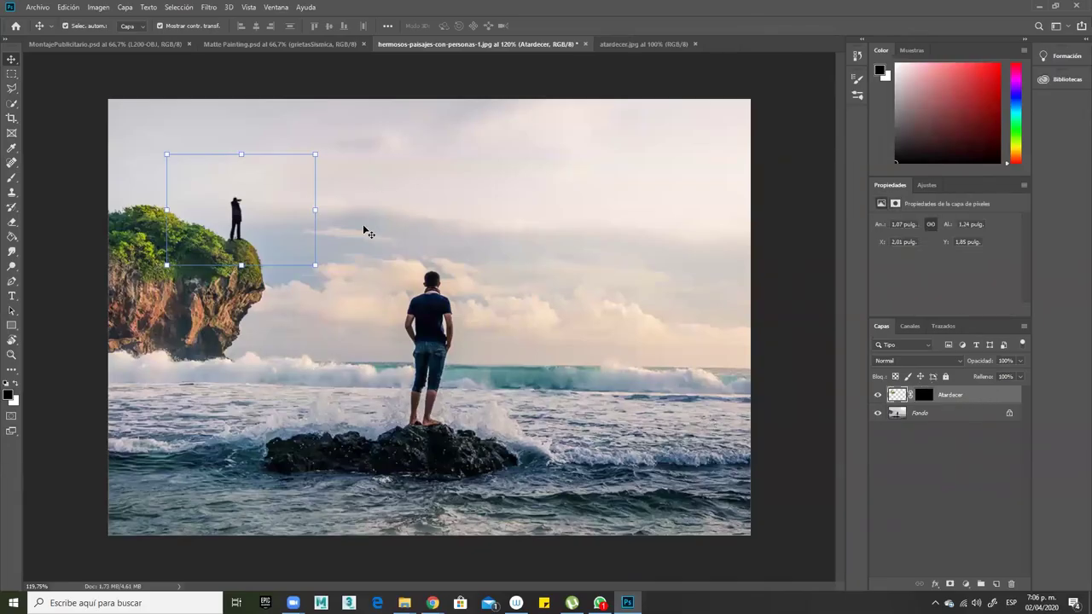
right_click(983, 395)
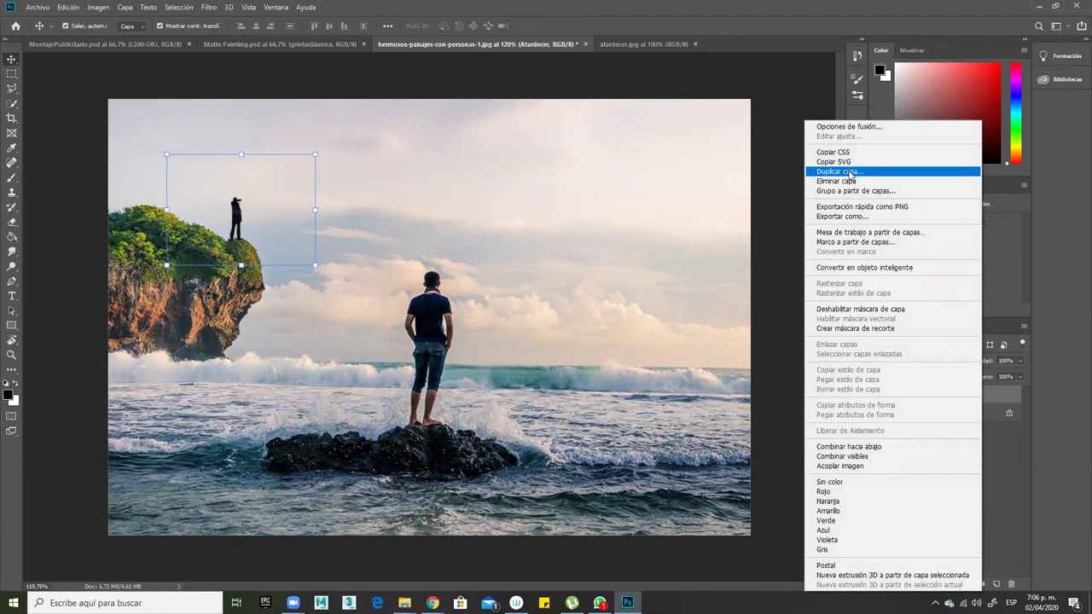
click(990, 416)
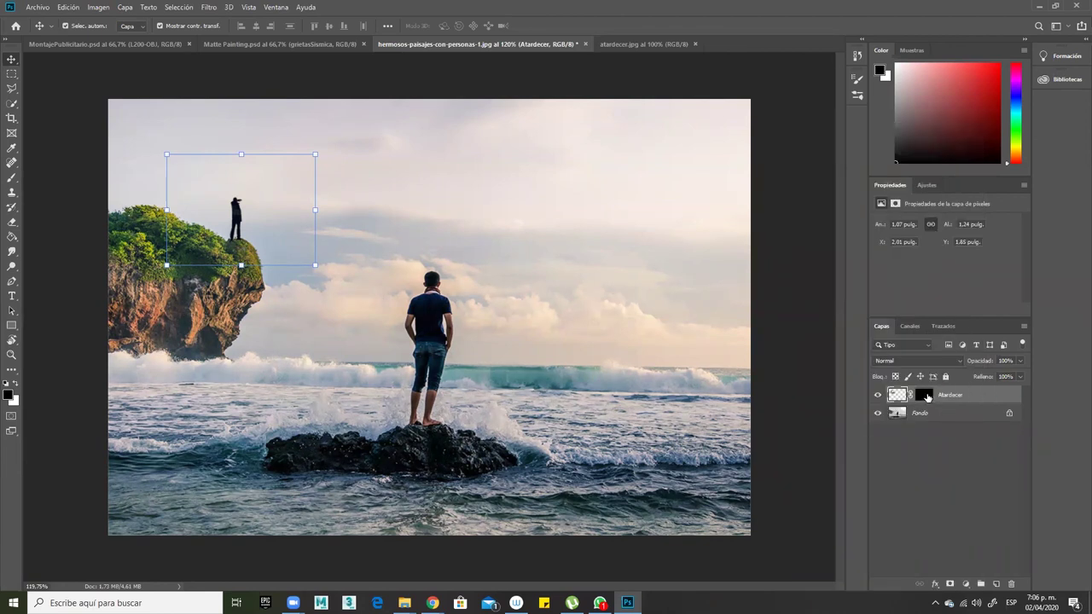
click(927, 396)
drag(987, 394, 996, 584)
Move the copied man to the far left of the cliff top and scale him to 62.10% width and 70.73% height.
drag(248, 220, 151, 182)
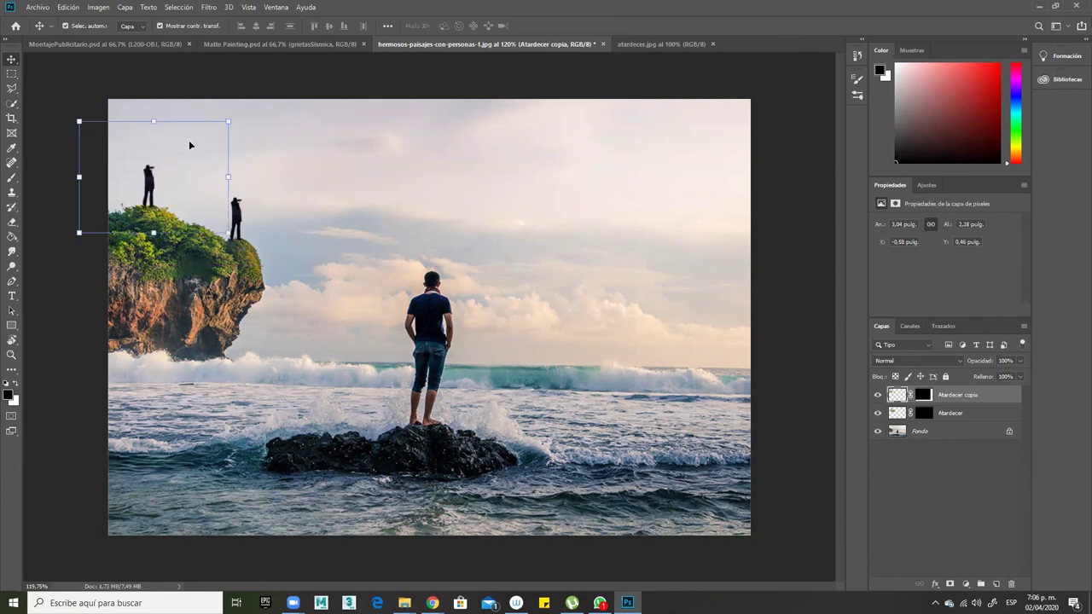
drag(228, 121, 171, 155)
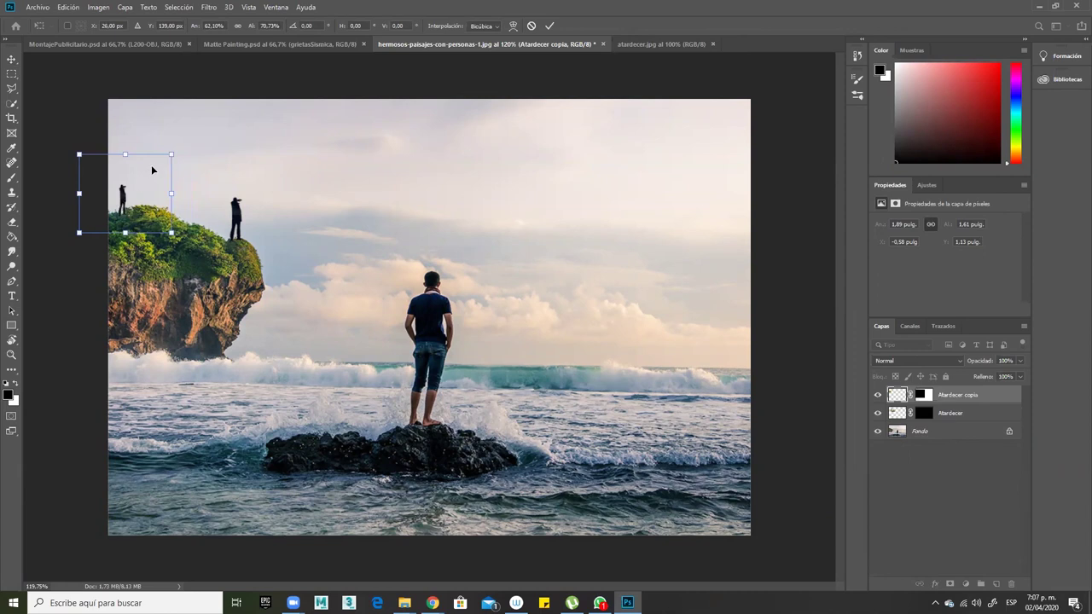
drag(125, 199, 154, 197)
drag(144, 242, 328, 284)
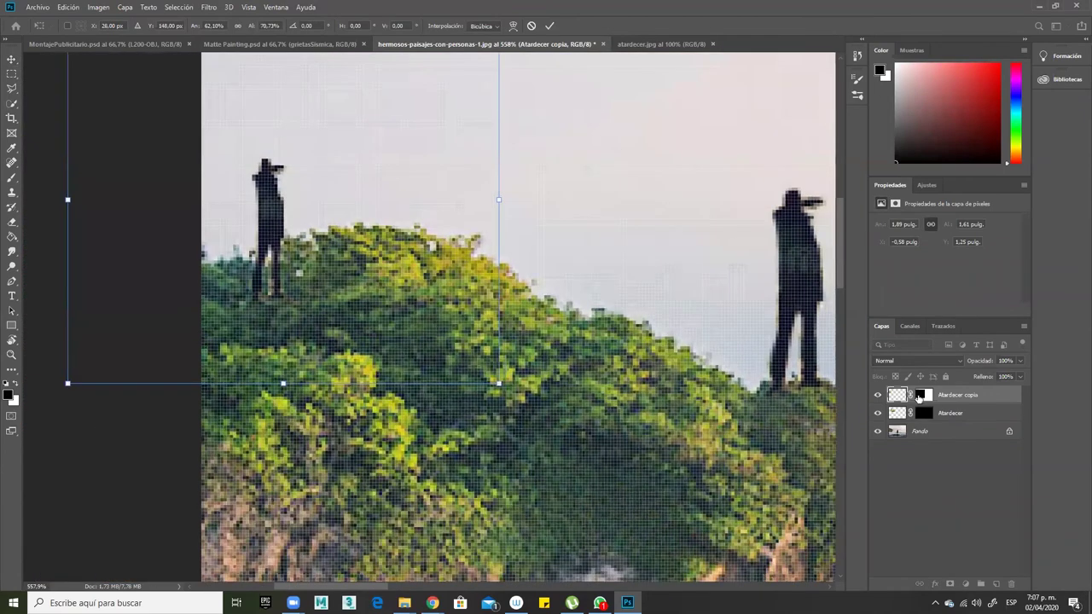
Mask out the small copied man's feet and lower legs with black on the Atardecer copia mask.
click(920, 395)
click(11, 179)
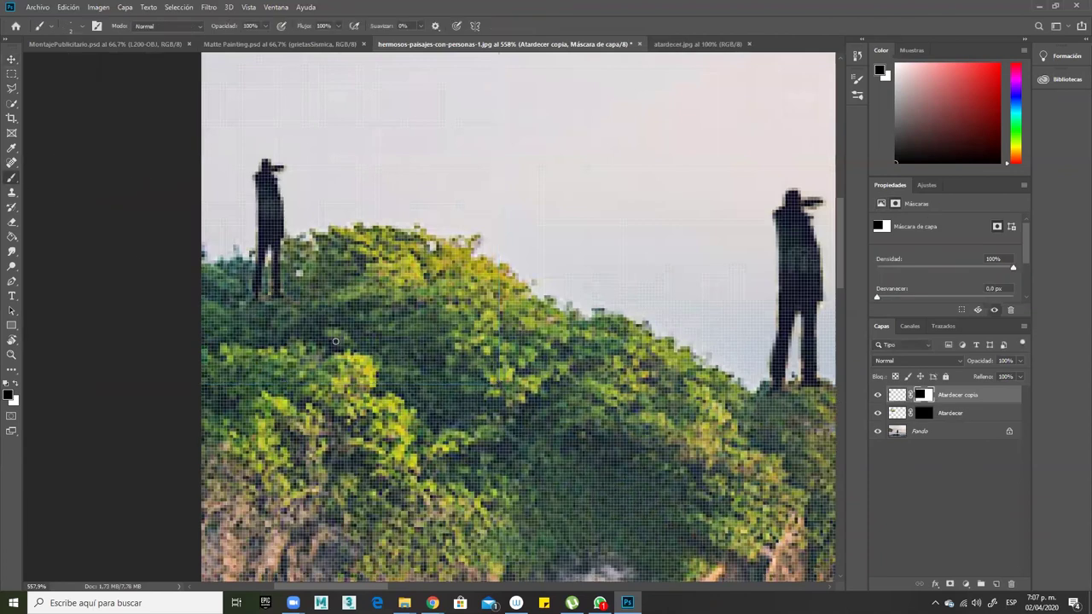
mouse_move(285, 308)
mouse_down()
mouse_move(291, 271)
mouse_move(266, 274)
mouse_up()
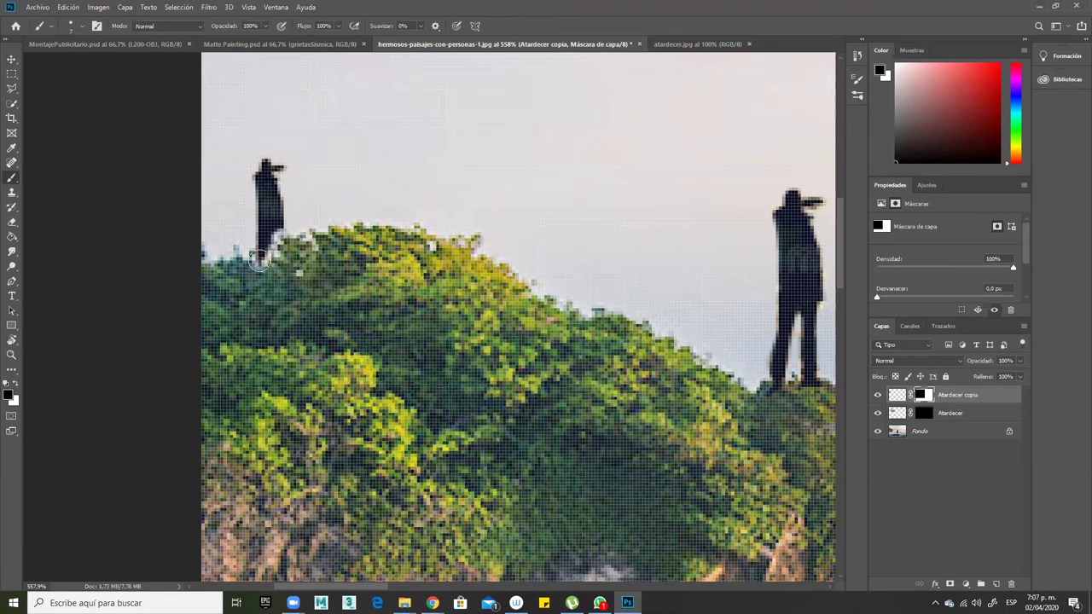
scroll(287, 252, up, 4)
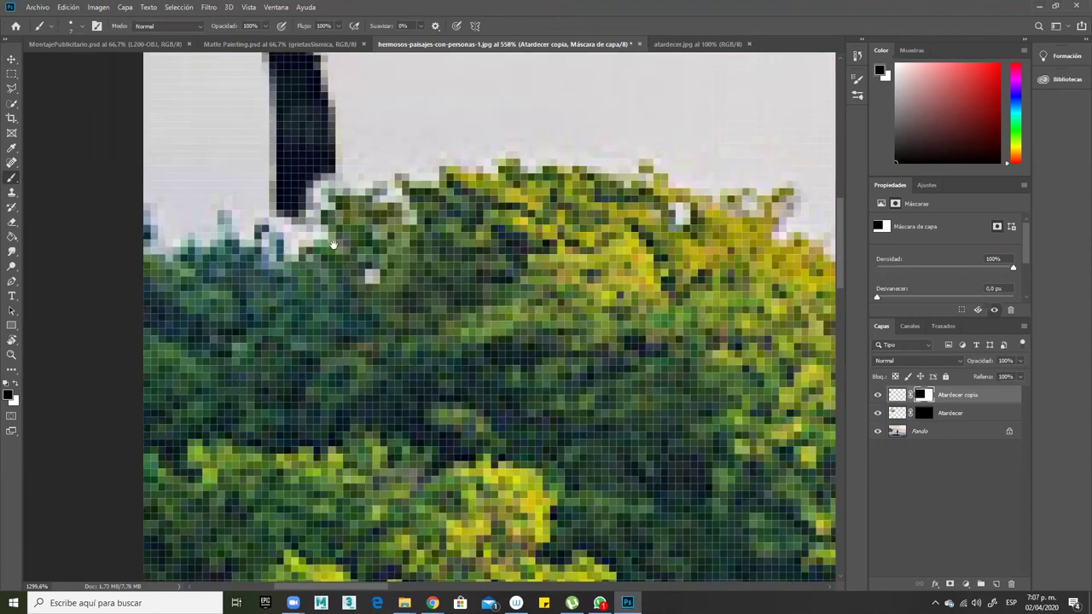
scroll(307, 256, up, 1)
mouse_move(305, 256)
mouse_down()
mouse_move(290, 242)
mouse_move(346, 258)
mouse_up()
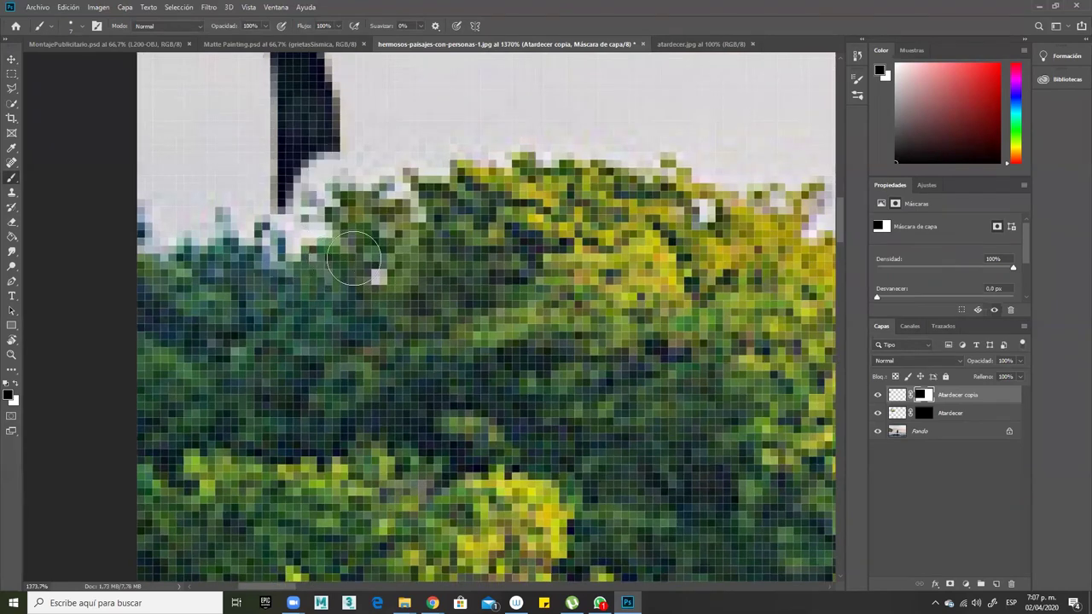
Restore part of the small man's lower legs with white so he stands behind the foliage.
key(x)
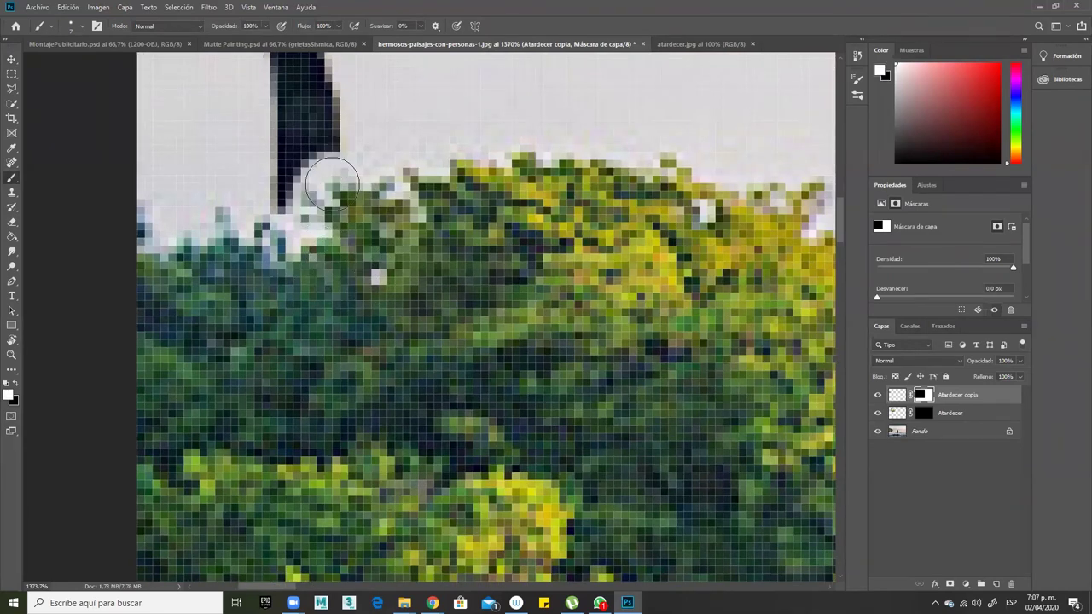
alt+right_click(349, 200)
mouse_move(328, 160)
mouse_down()
mouse_move(305, 229)
mouse_move(287, 220)
mouse_move(288, 202)
mouse_move(308, 227)
mouse_move(303, 203)
mouse_up()
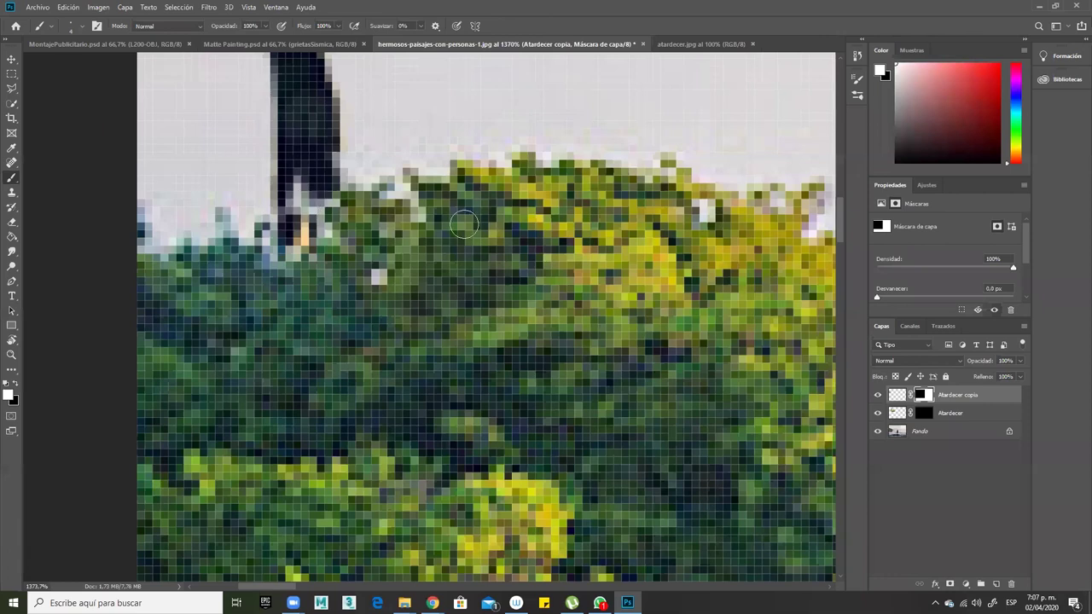
scroll(464, 224, down, 3)
scroll(560, 254, down, 3)
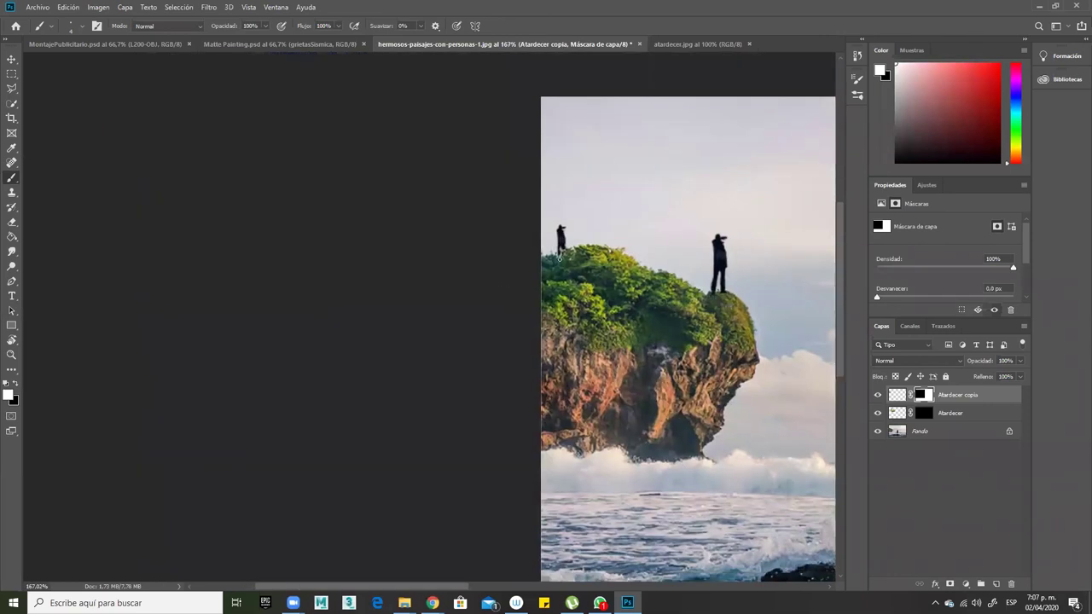
scroll(560, 256, up, 3)
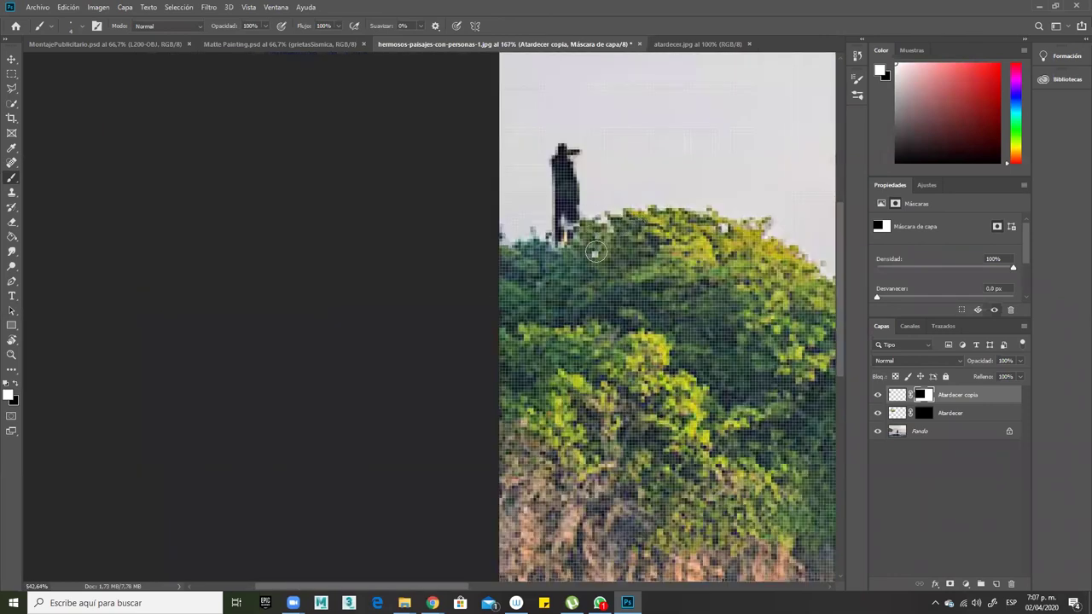
scroll(594, 252, up, 2)
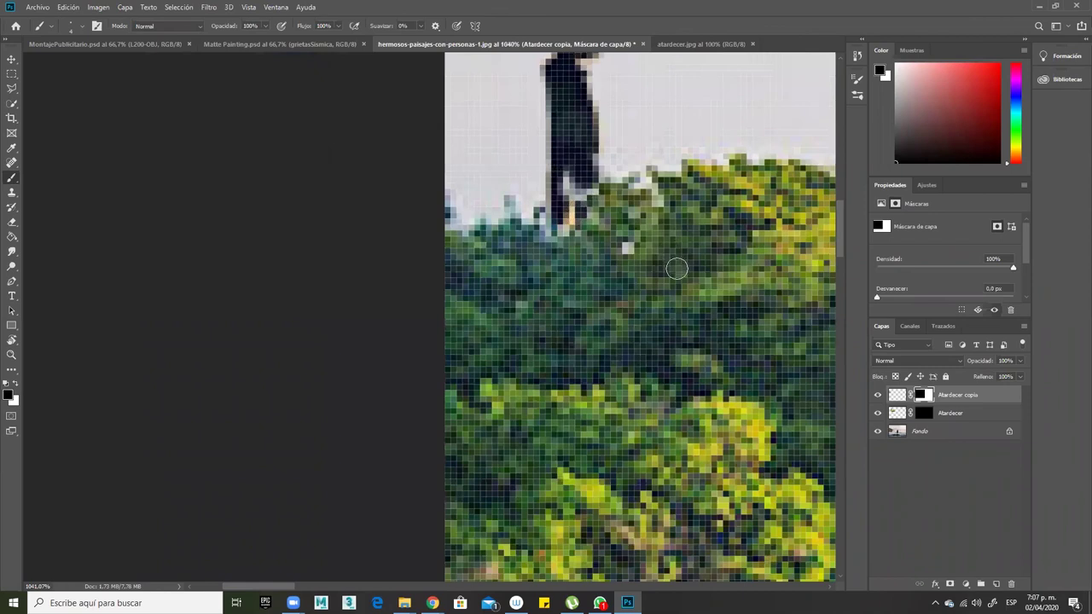
scroll(631, 277, down, 2)
drag(741, 324, 563, 335)
scroll(577, 332, down, 2)
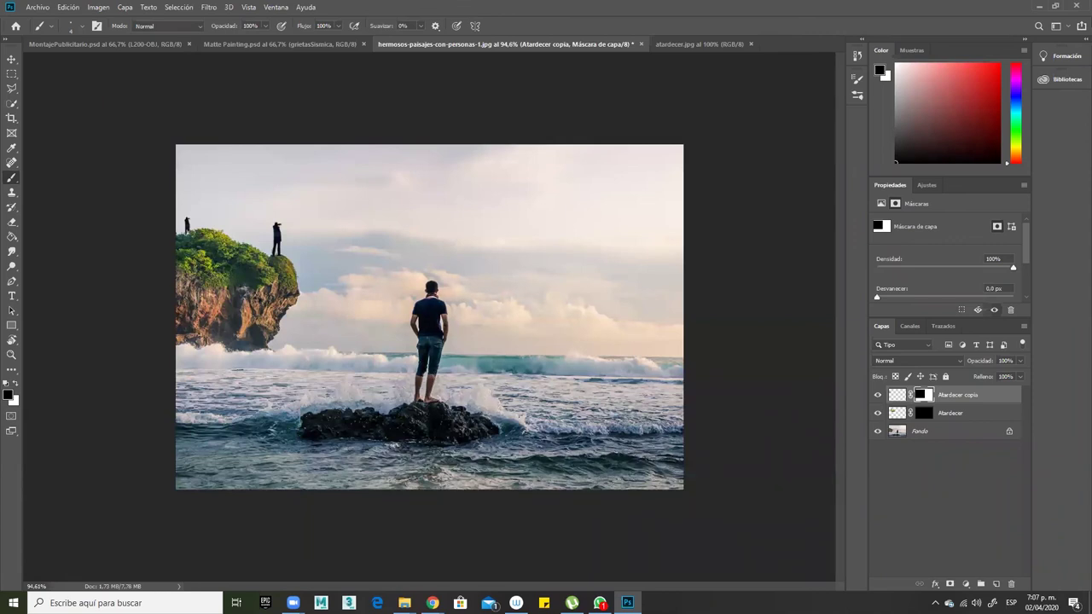
Duplicate the Fondo layer and add a layer mask to the copy.
click(12, 60)
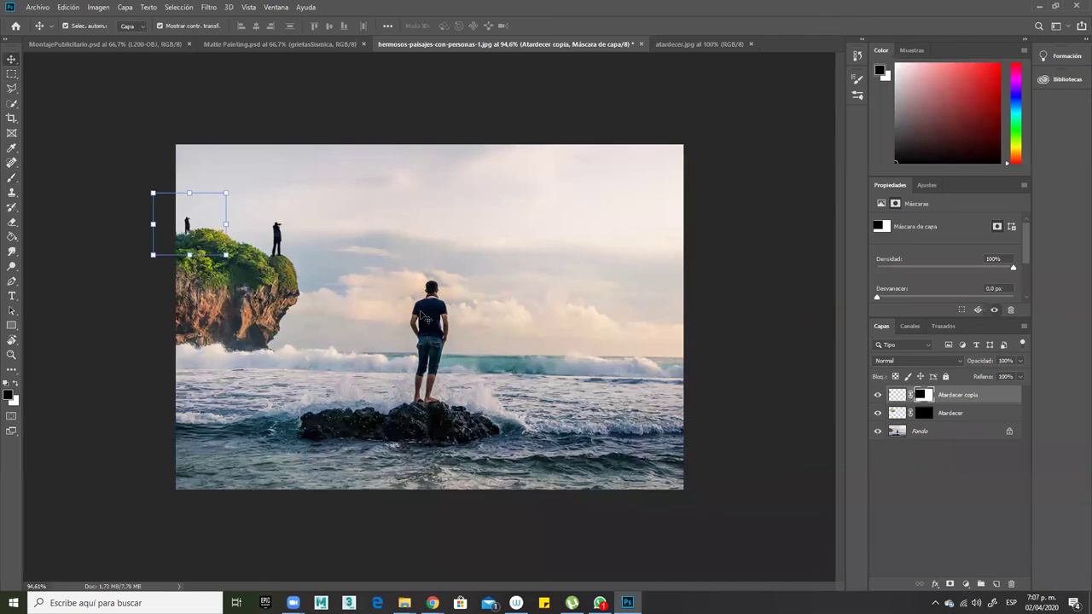
drag(938, 434, 996, 582)
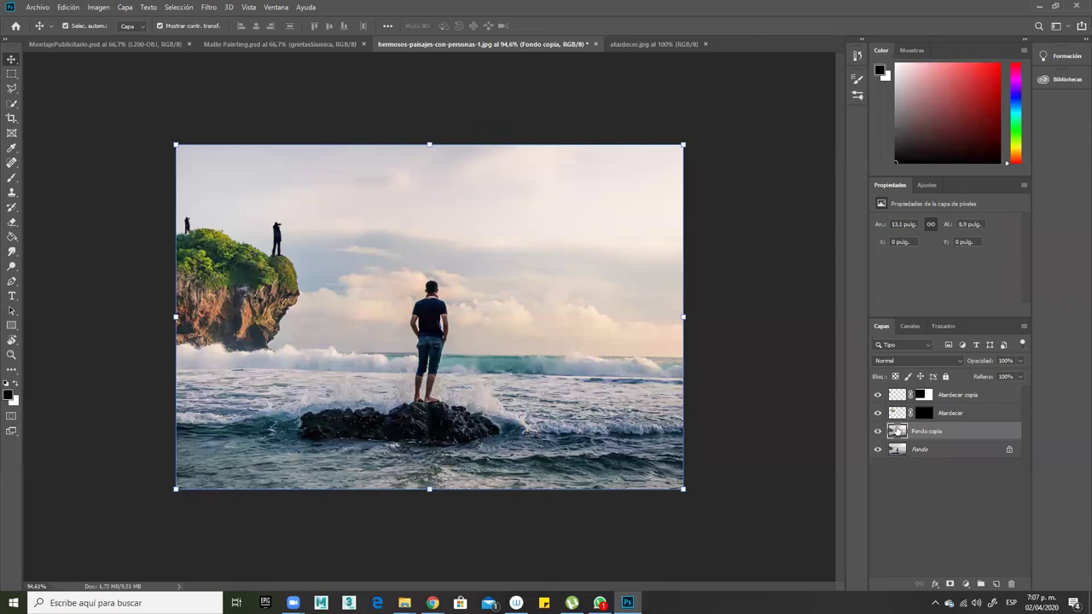
click(950, 584)
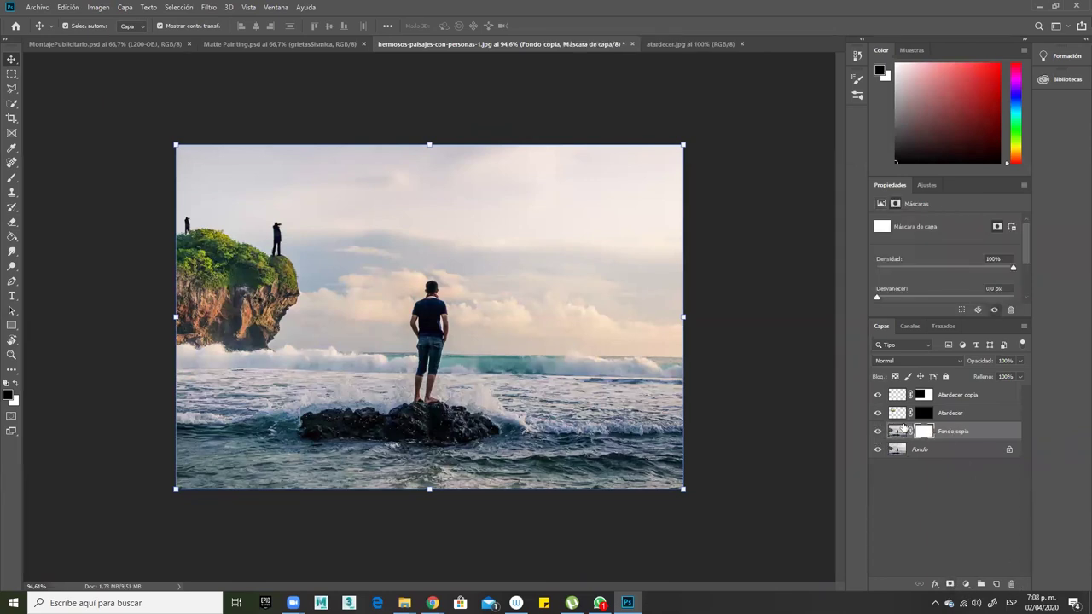
Fill the Fondo copia mask with black and hide the original Fondo layer.
click(12, 236)
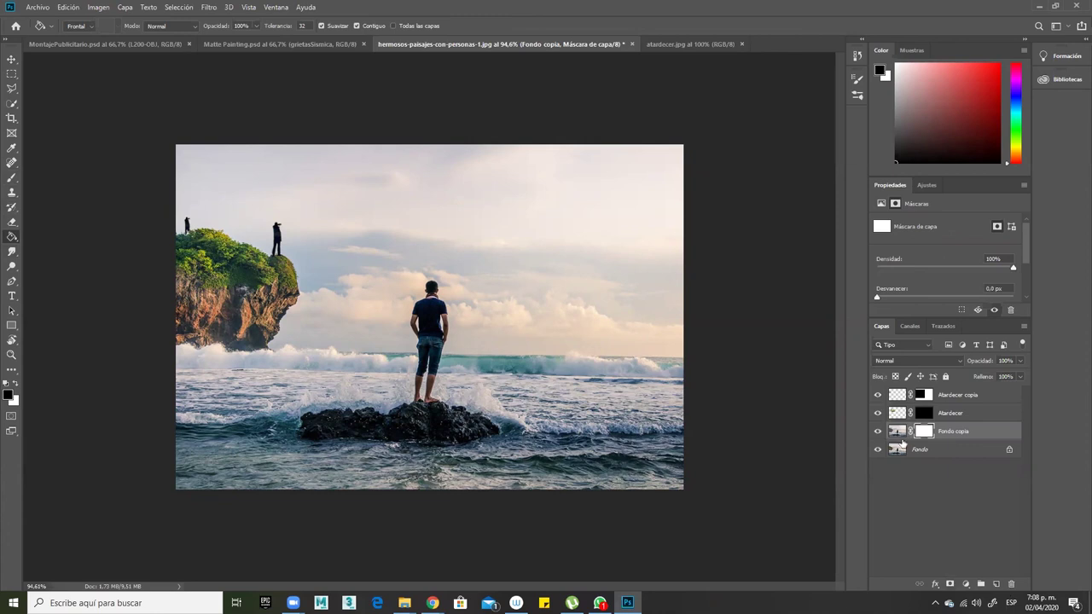
click(504, 362)
click(876, 450)
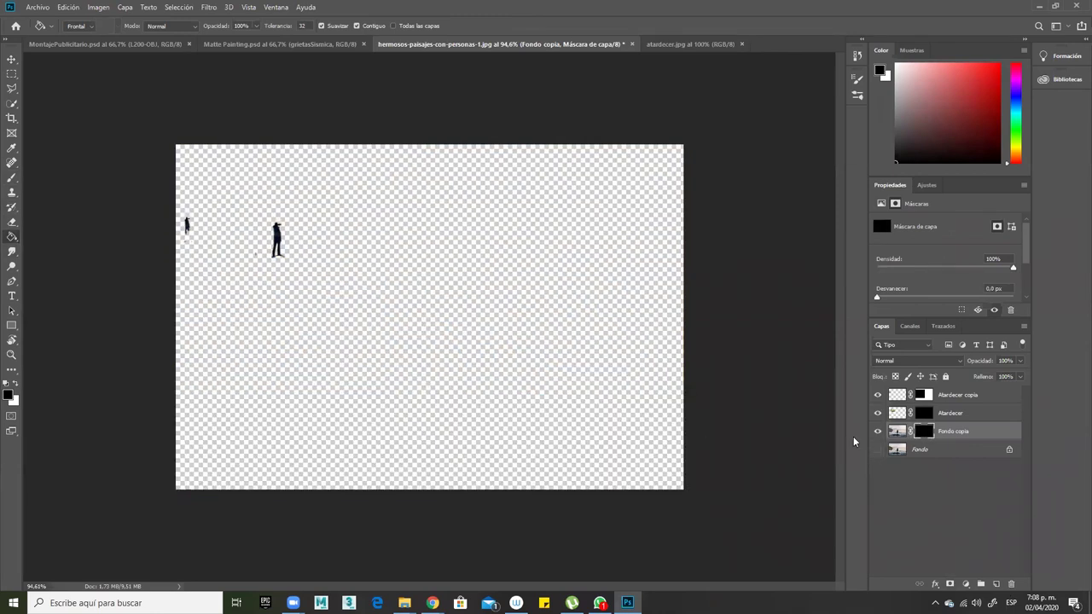
Reveal the man on the rock with his immediate surroundings by painting white on the Fondo copia mask.
click(17, 180)
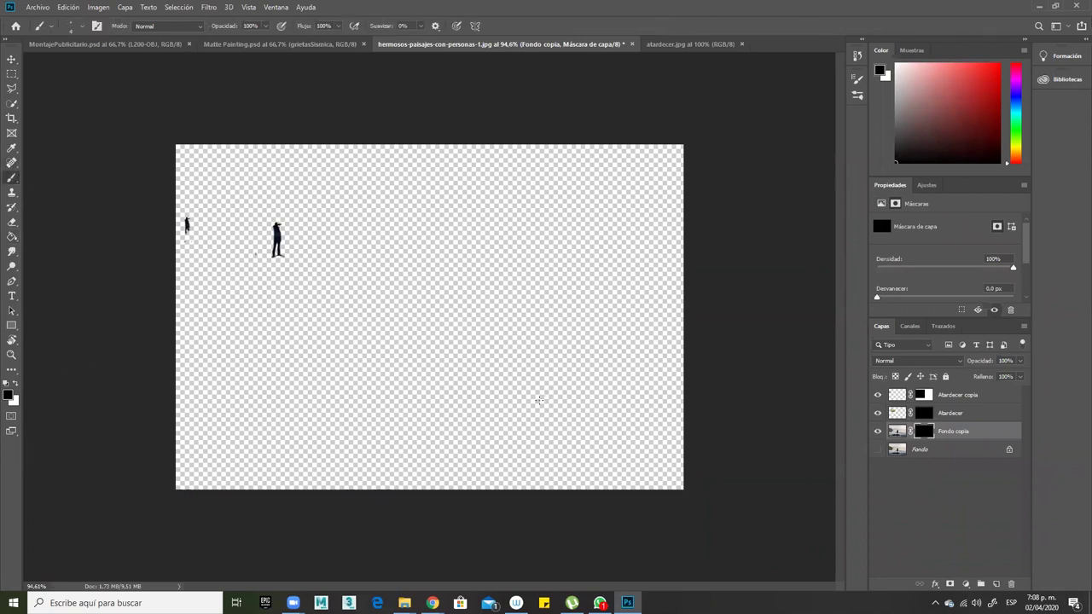
mouse_move(433, 341)
mouse_down()
mouse_move(415, 319)
mouse_move(426, 283)
mouse_move(437, 334)
mouse_move(422, 396)
mouse_move(435, 424)
mouse_move(463, 439)
mouse_move(555, 439)
mouse_up()
key(x)
mouse_move(631, 413)
mouse_down()
mouse_move(599, 408)
mouse_move(622, 419)
mouse_up()
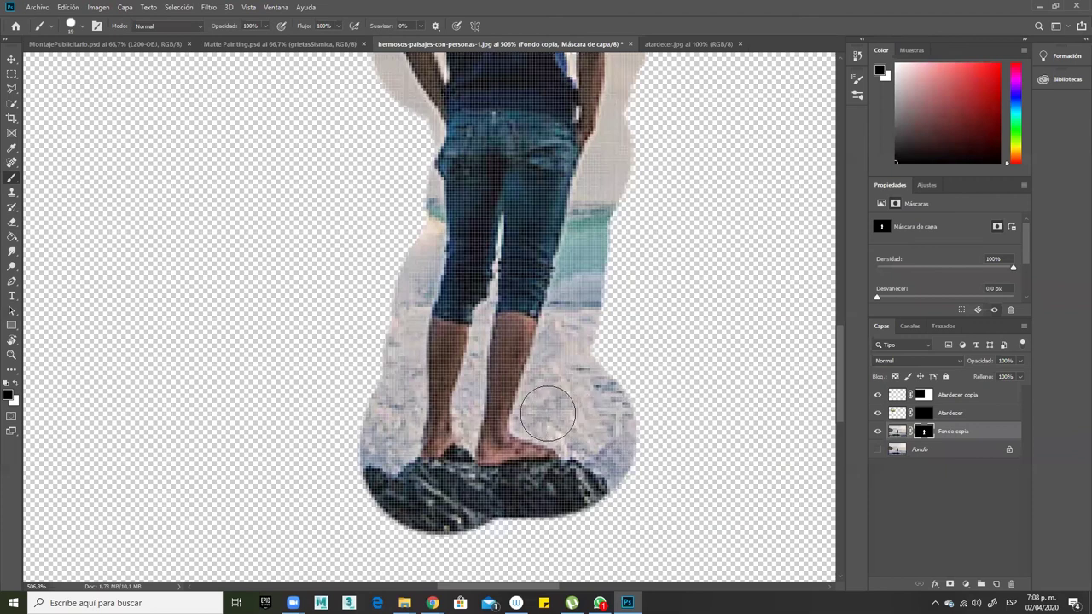
Mask out the rock and surf around the man's feet with black, and restore his left calf with white.
mouse_move(547, 414)
mouse_down()
mouse_move(606, 362)
mouse_move(614, 434)
mouse_move(585, 432)
mouse_move(585, 489)
mouse_move(540, 487)
mouse_move(585, 480)
mouse_move(364, 501)
mouse_move(422, 502)
mouse_move(410, 486)
mouse_move(429, 487)
mouse_move(363, 473)
mouse_move(361, 361)
mouse_move(404, 190)
mouse_move(414, 219)
mouse_move(395, 313)
mouse_move(390, 448)
mouse_move(400, 363)
mouse_move(424, 413)
mouse_up()
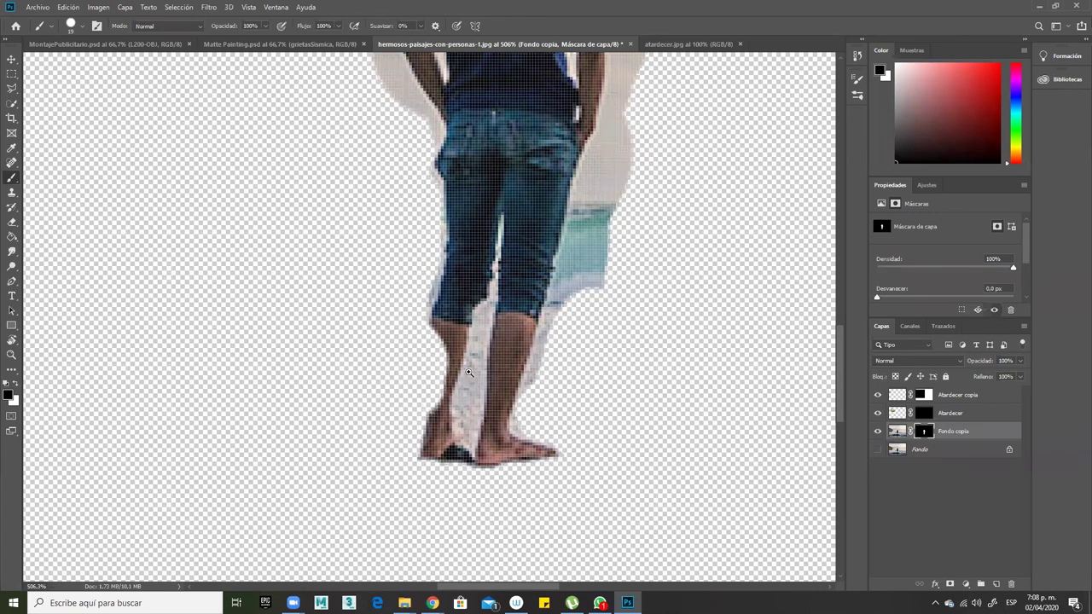
scroll(431, 345, up, 3)
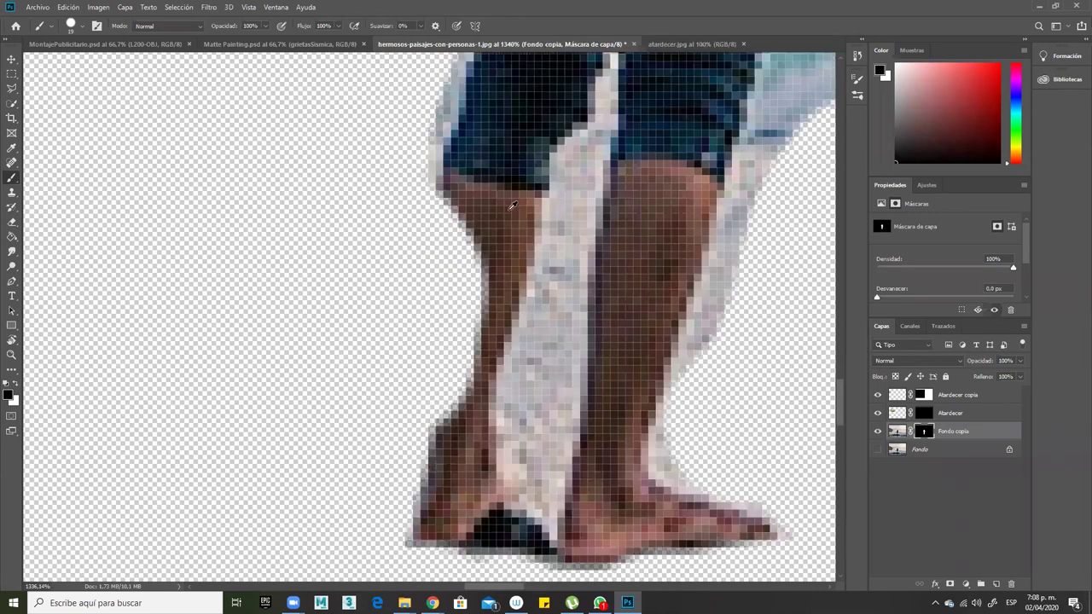
key(x)
mouse_move(459, 183)
mouse_down()
mouse_move(470, 294)
mouse_move(458, 421)
mouse_move(470, 331)
mouse_move(462, 207)
mouse_move(463, 334)
mouse_up()
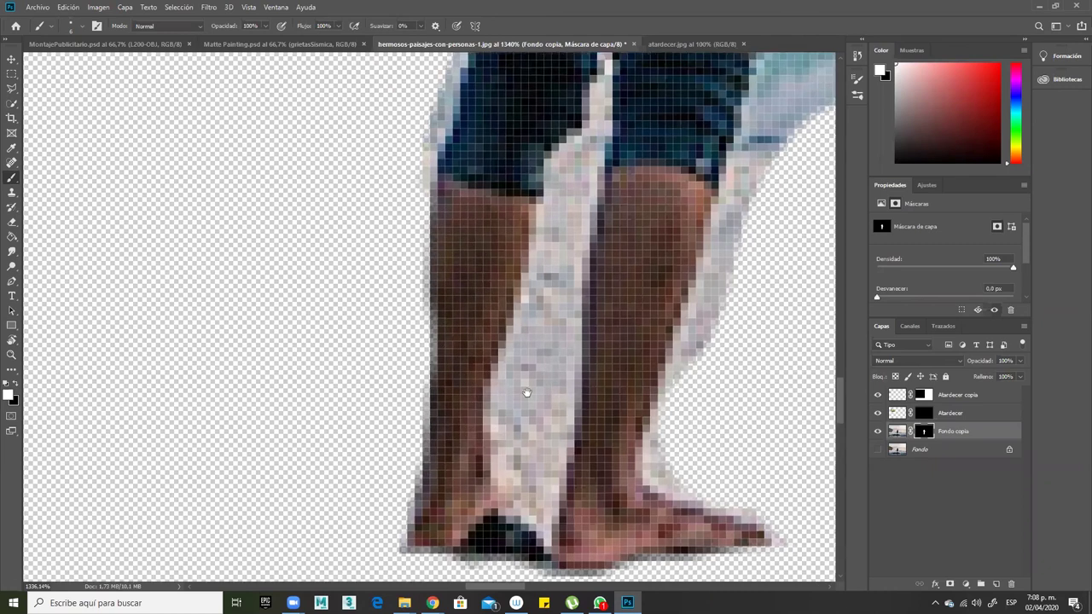
Mask out the sea along the outer edge of the man's right leg with black.
drag(524, 389, 454, 473)
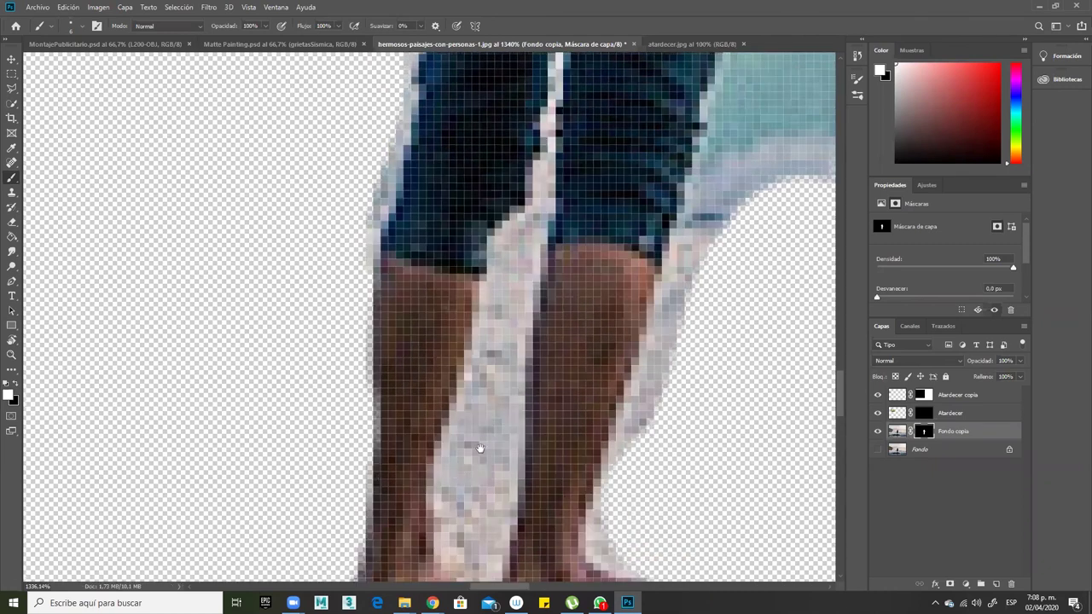
drag(639, 395, 549, 505)
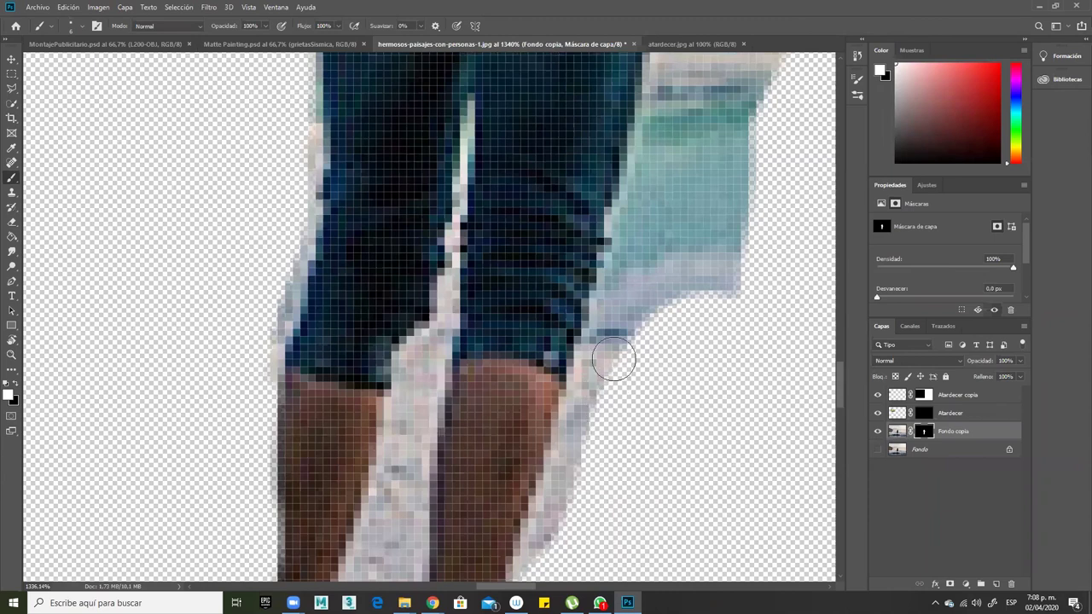
key(x)
mouse_move(551, 553)
mouse_down()
mouse_move(587, 392)
mouse_move(633, 300)
mouse_move(747, 262)
mouse_move(721, 225)
mouse_move(627, 311)
mouse_move(628, 243)
mouse_move(622, 267)
mouse_move(657, 185)
mouse_move(665, 106)
mouse_move(742, 94)
mouse_move(687, 203)
mouse_move(725, 189)
mouse_up()
scroll(602, 373, up, 2)
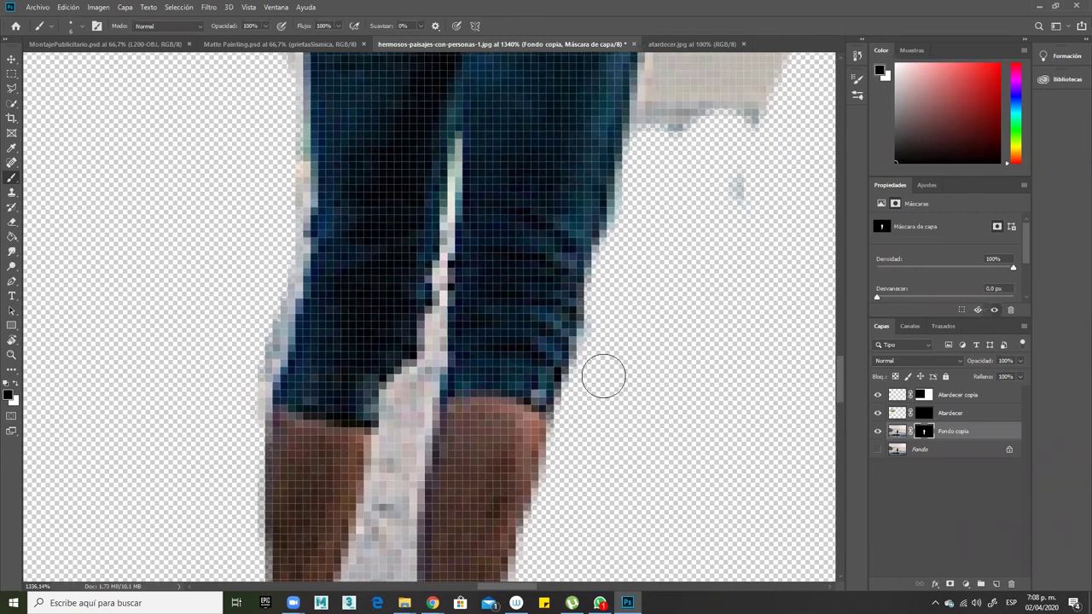
Mask out the sky along the man's right hip and the outside of his right arm with black.
scroll(602, 359, up, 3)
mouse_move(708, 264)
mouse_down()
mouse_move(721, 229)
mouse_move(629, 253)
mouse_move(653, 145)
mouse_move(661, 186)
mouse_move(631, 199)
mouse_move(738, 141)
mouse_move(756, 110)
mouse_move(747, 145)
mouse_up()
drag(727, 196, 710, 319)
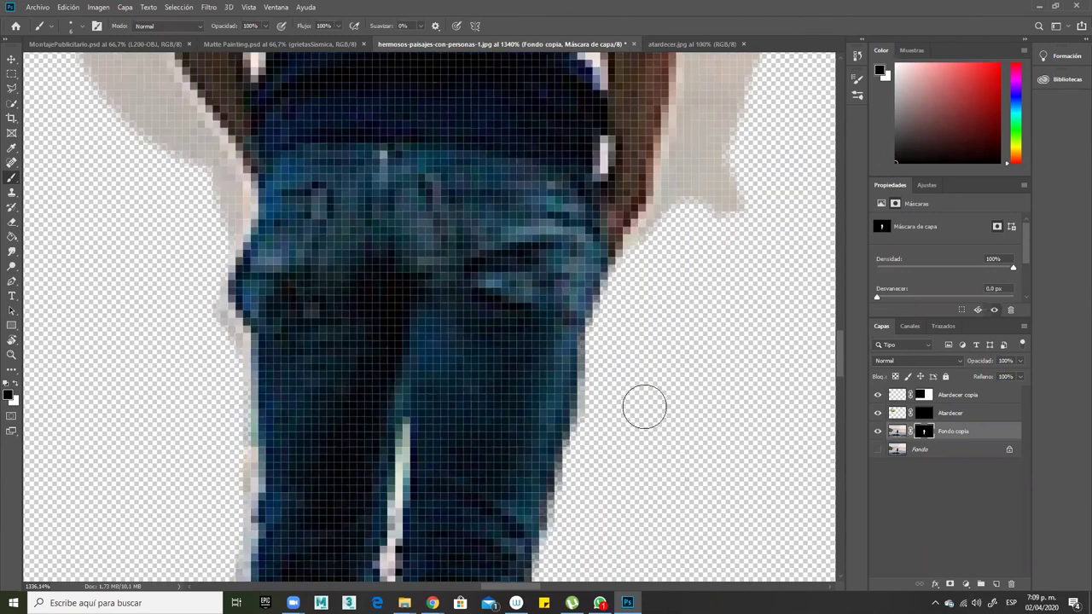
drag(731, 349, 731, 442)
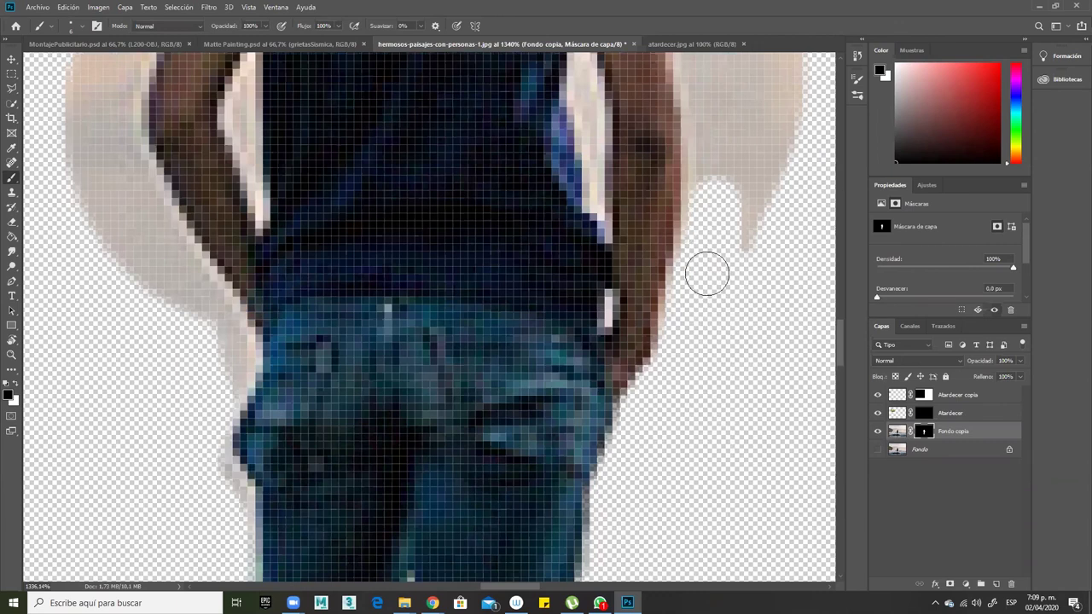
scroll(721, 359, up, 3)
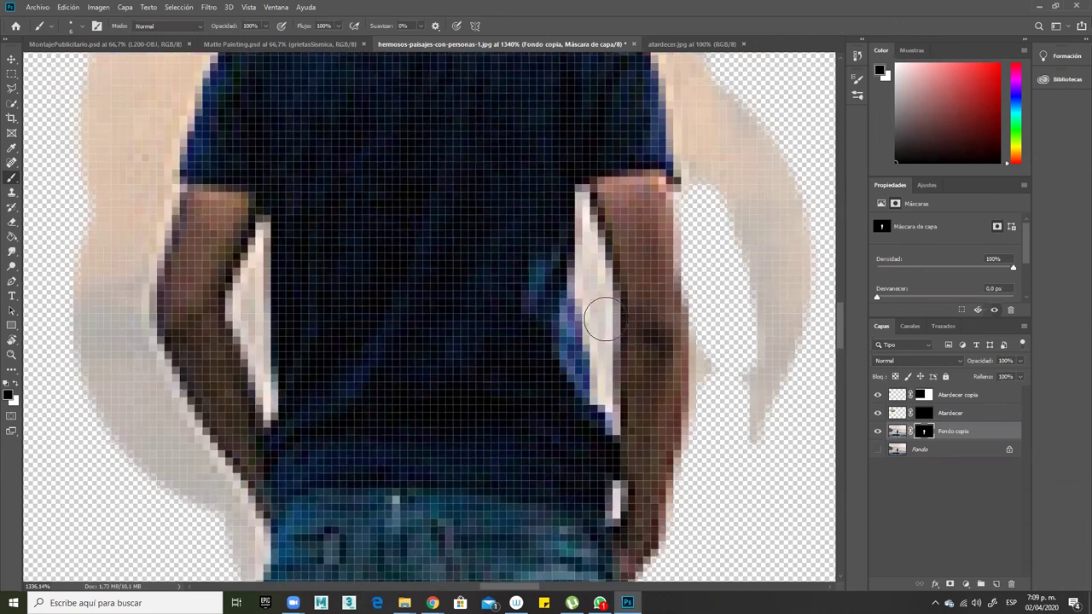
drag(809, 276, 708, 367)
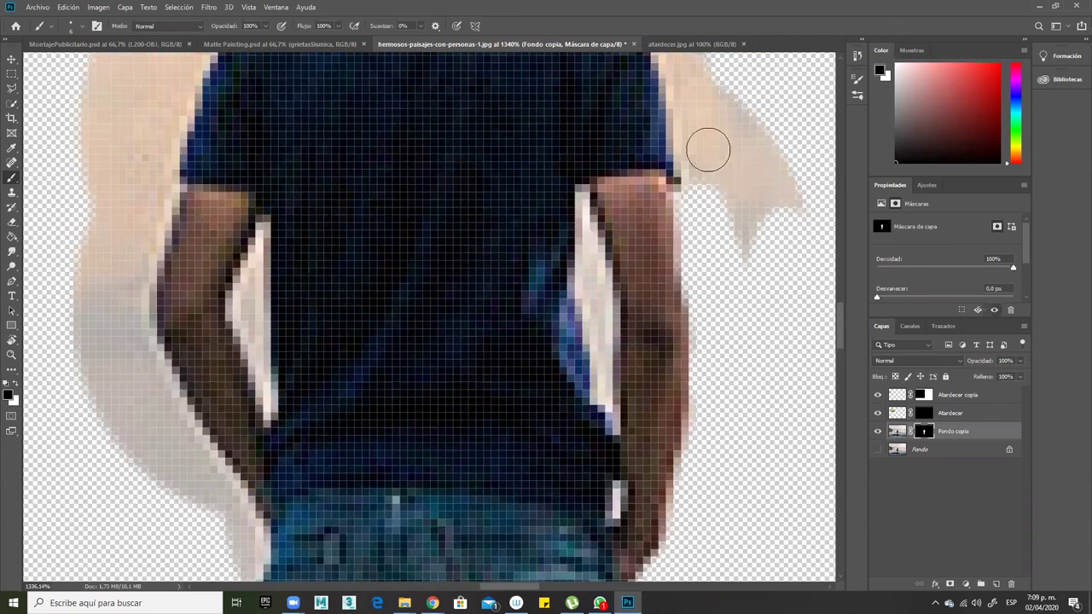
Mask out the gap between the man's right arm and torso, and the sky beside his right shoulder and neck.
alt+right_click(577, 282)
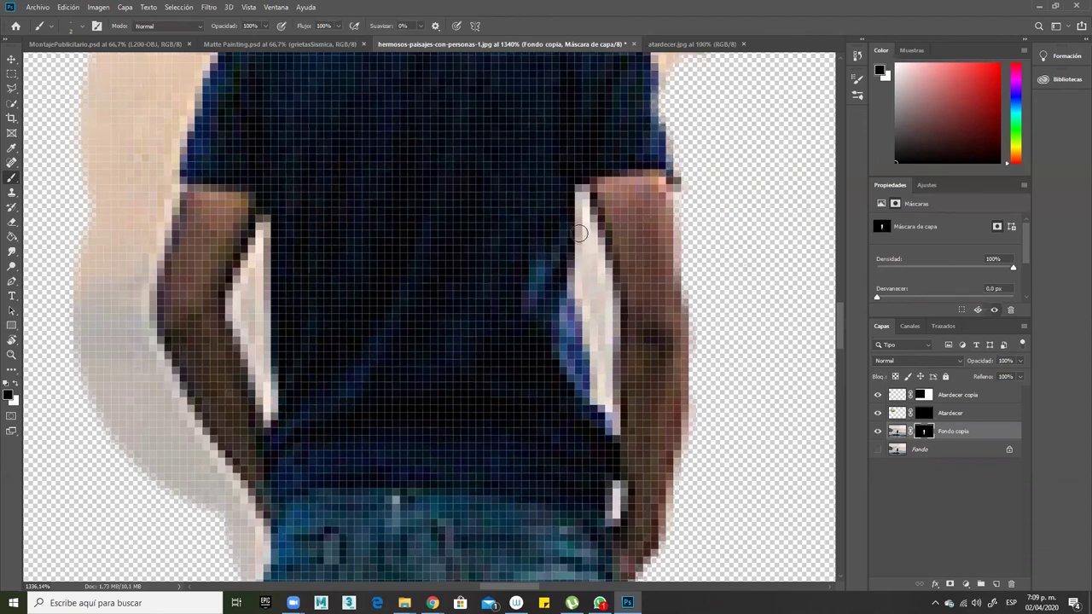
mouse_move(579, 206)
mouse_down()
mouse_move(610, 401)
mouse_move(588, 279)
mouse_up()
drag(656, 363, 636, 436)
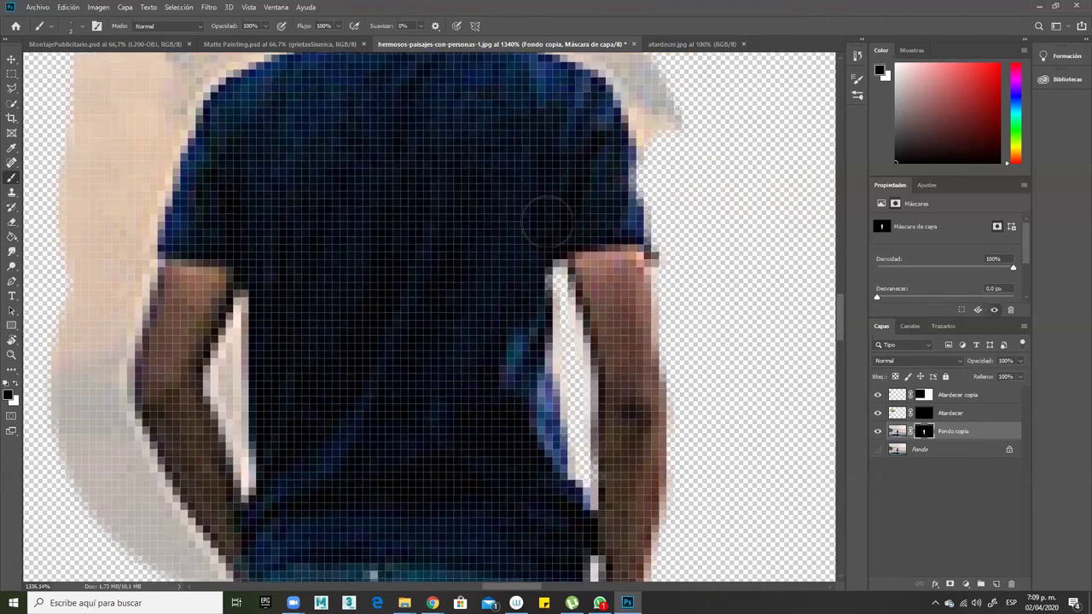
scroll(612, 255, up, 3)
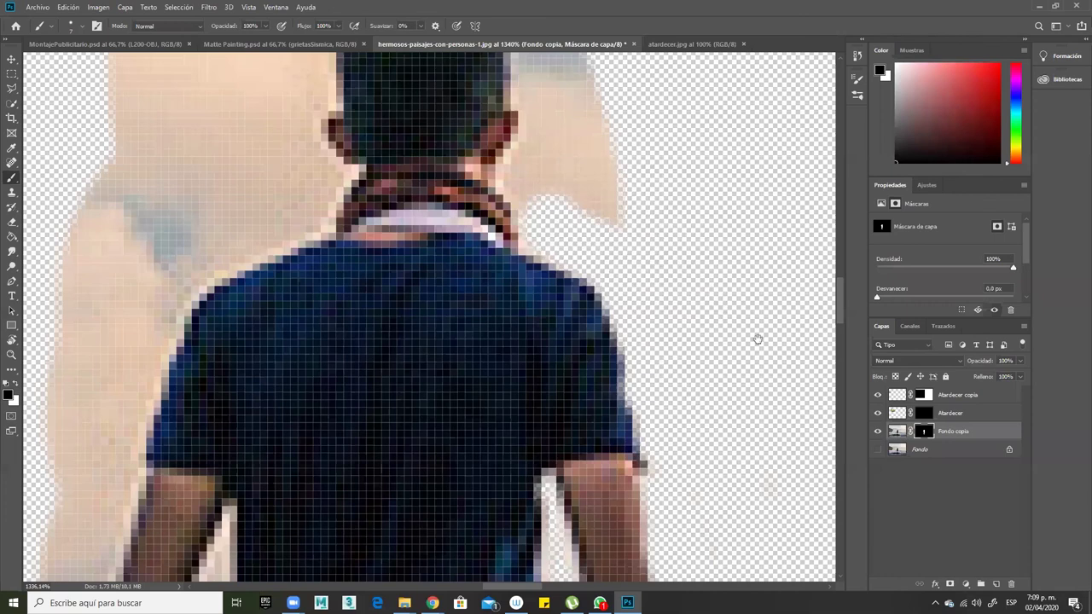
drag(726, 312, 952, 542)
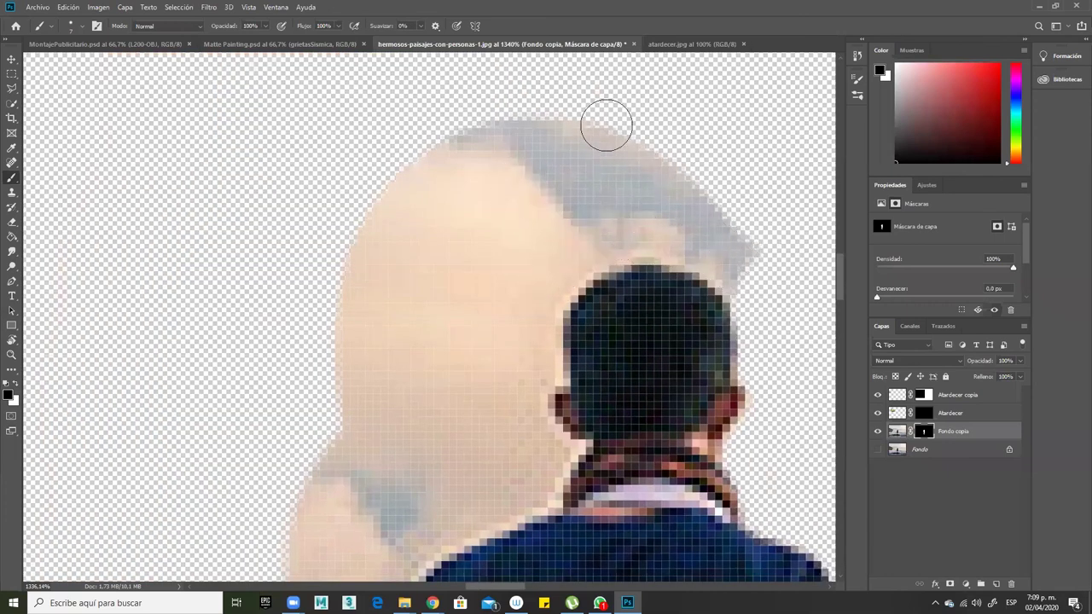
Enlarge the brush and mask out the sky above the man's head with black.
key(bracketright)
key(bracketright)
key(bracketright)
mouse_move(607, 166)
mouse_down()
mouse_move(500, 281)
mouse_move(510, 304)
mouse_move(503, 339)
mouse_move(372, 328)
mouse_up()
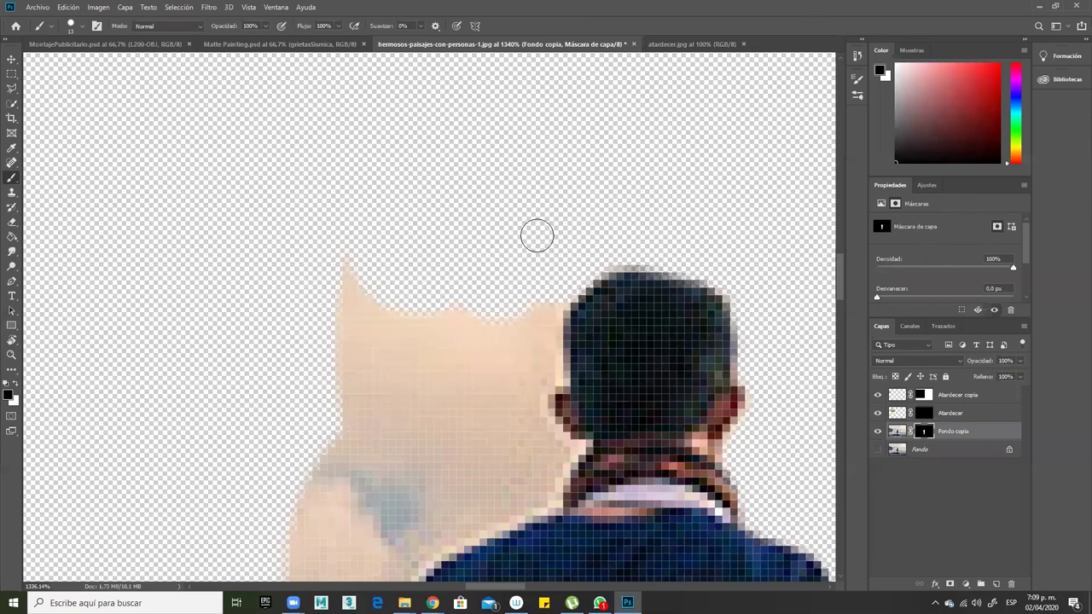
Mask out the sky beside the man's left ear and neck and above his left shoulder with black.
scroll(512, 247, down, 3)
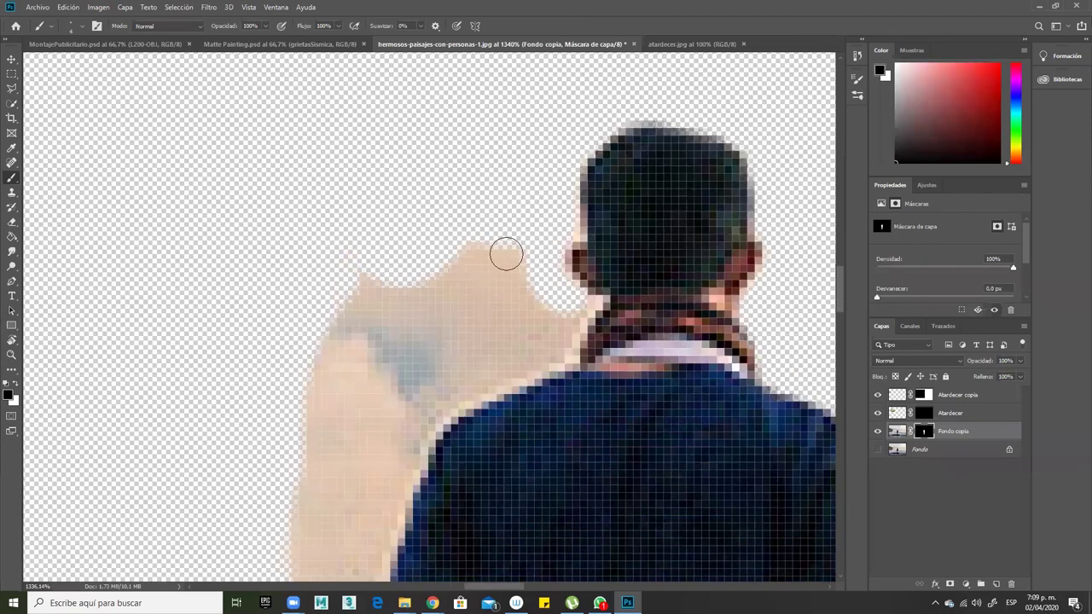
mouse_move(573, 315)
mouse_down()
mouse_move(561, 352)
mouse_move(453, 400)
mouse_move(535, 321)
mouse_move(479, 332)
mouse_move(458, 307)
mouse_move(458, 254)
mouse_move(433, 272)
mouse_up()
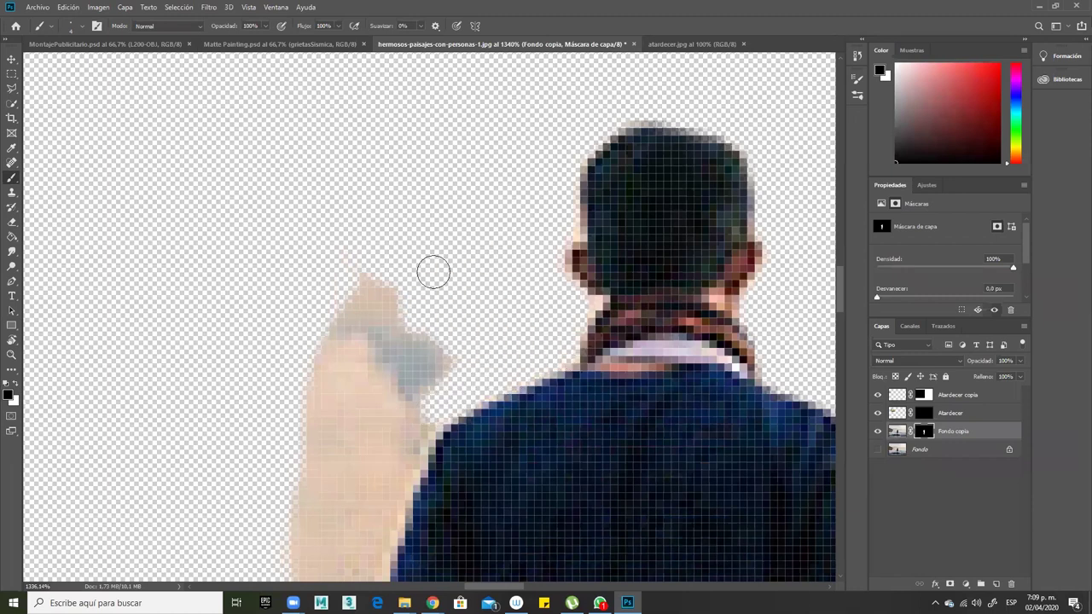
drag(505, 273, 568, 177)
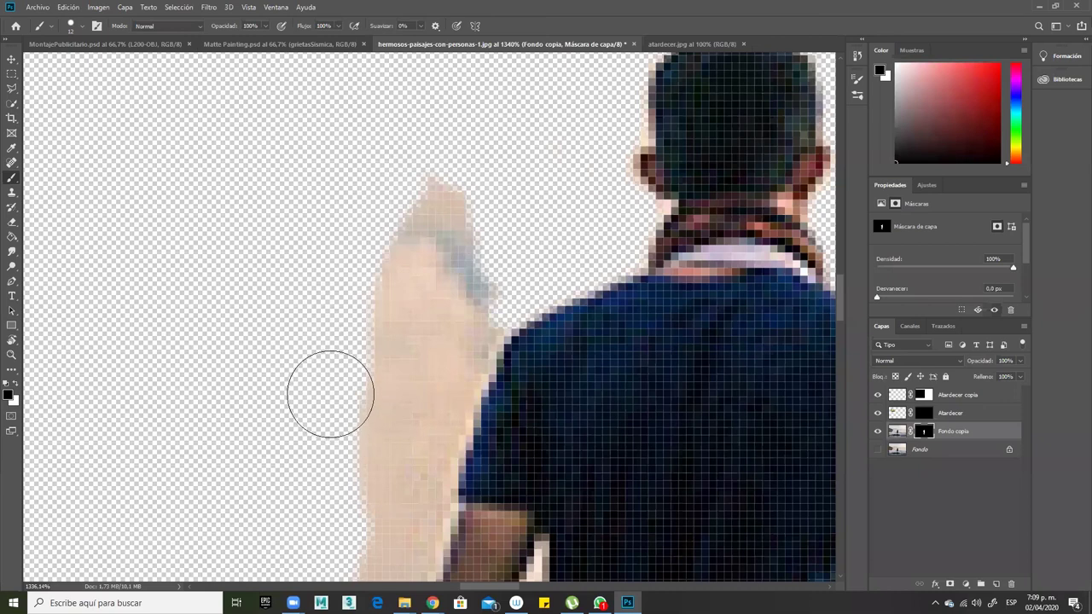
Mask out the background along the outside of the man's left arm and hip, and the gap between that arm and his torso.
scroll(341, 409, down, 5)
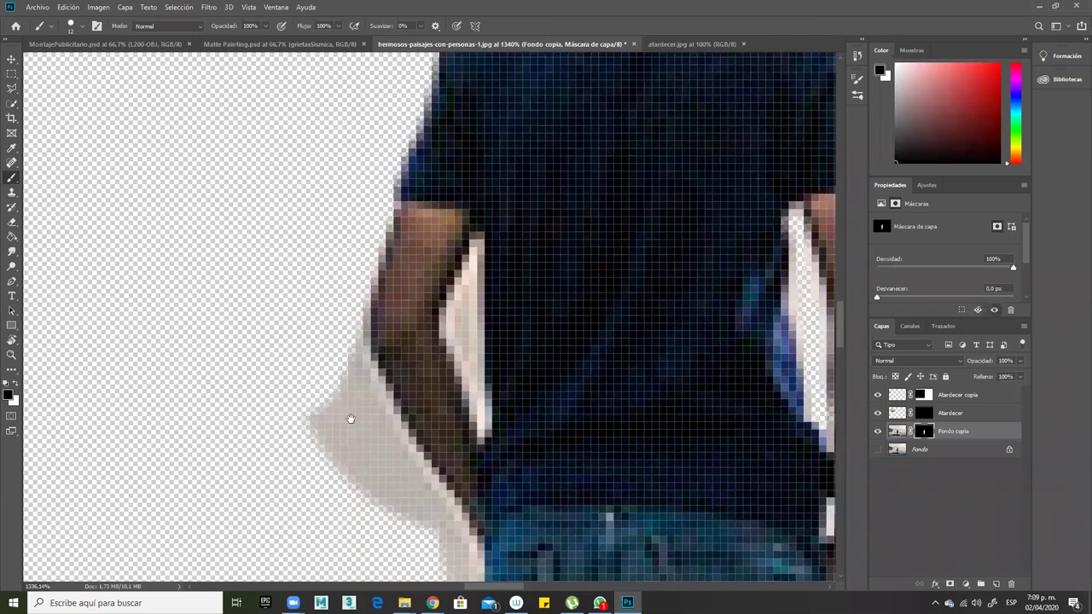
scroll(319, 361, down, 3)
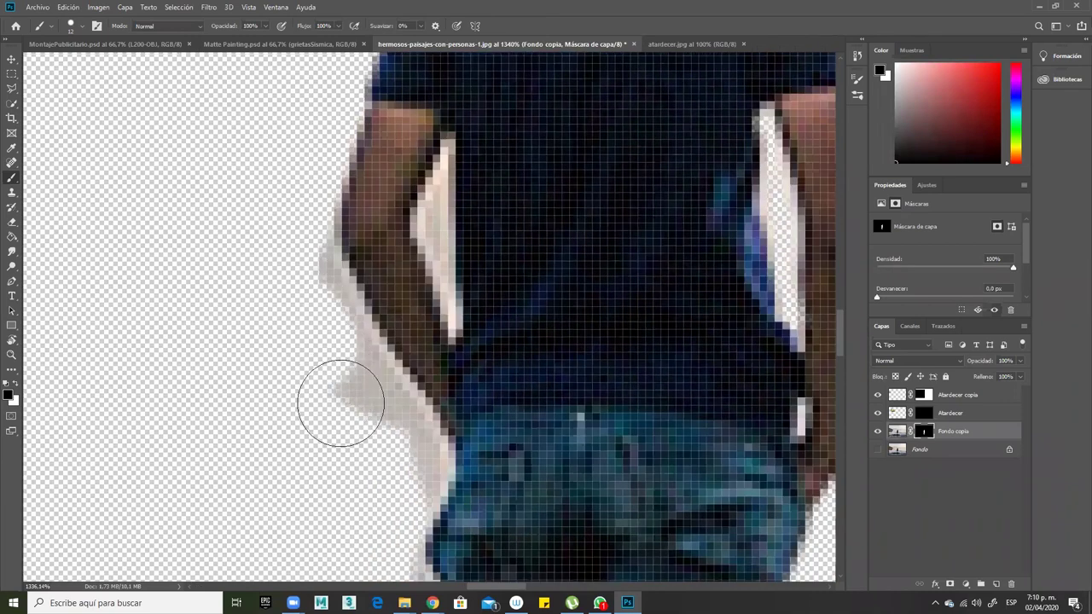
drag(397, 471, 390, 468)
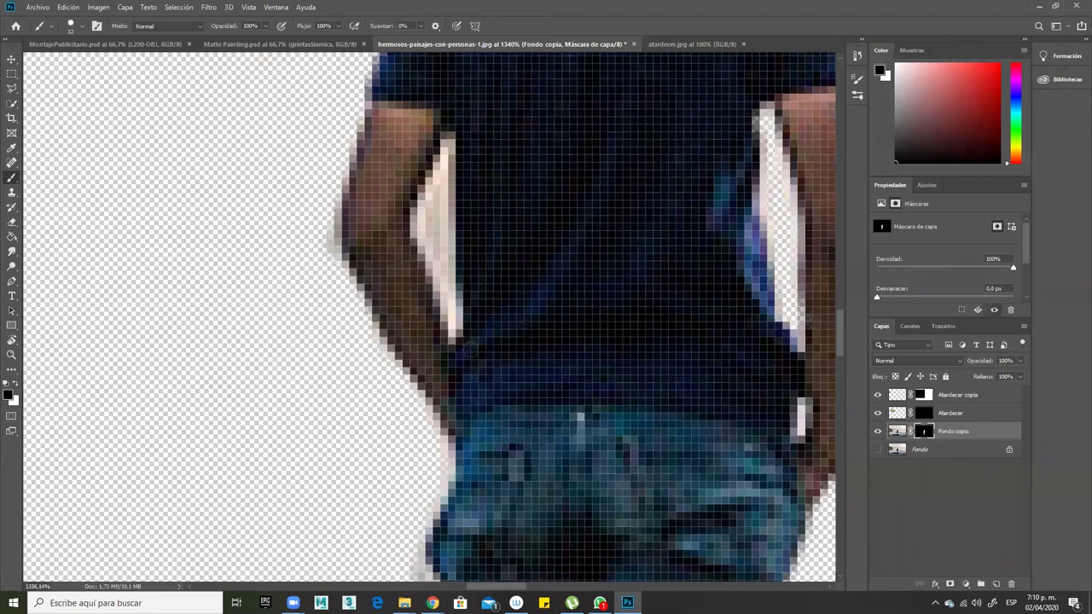
scroll(494, 453, up, 3)
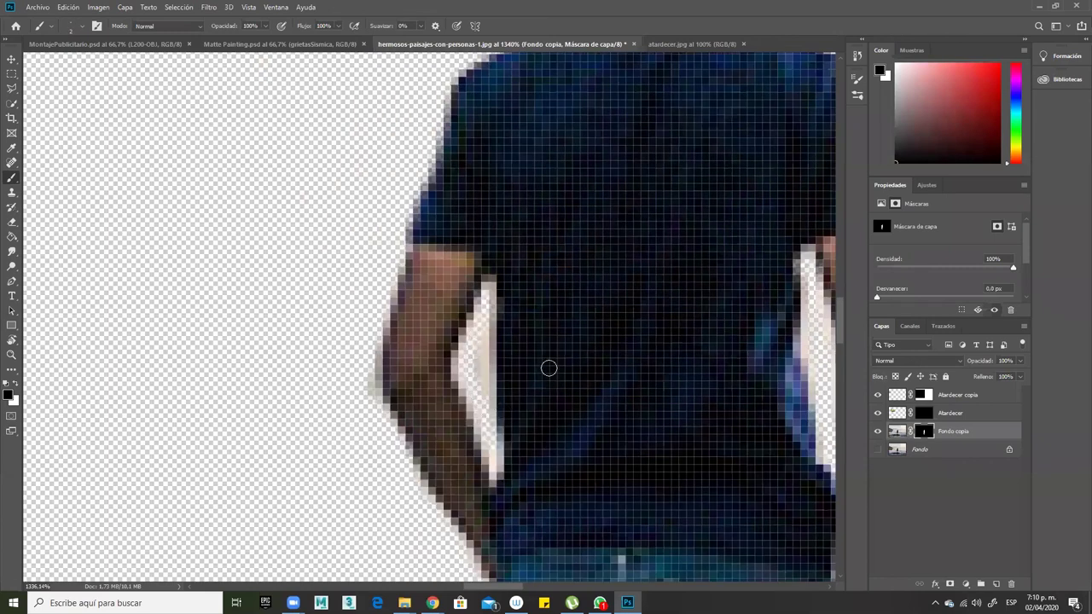
scroll(512, 365, down, 5)
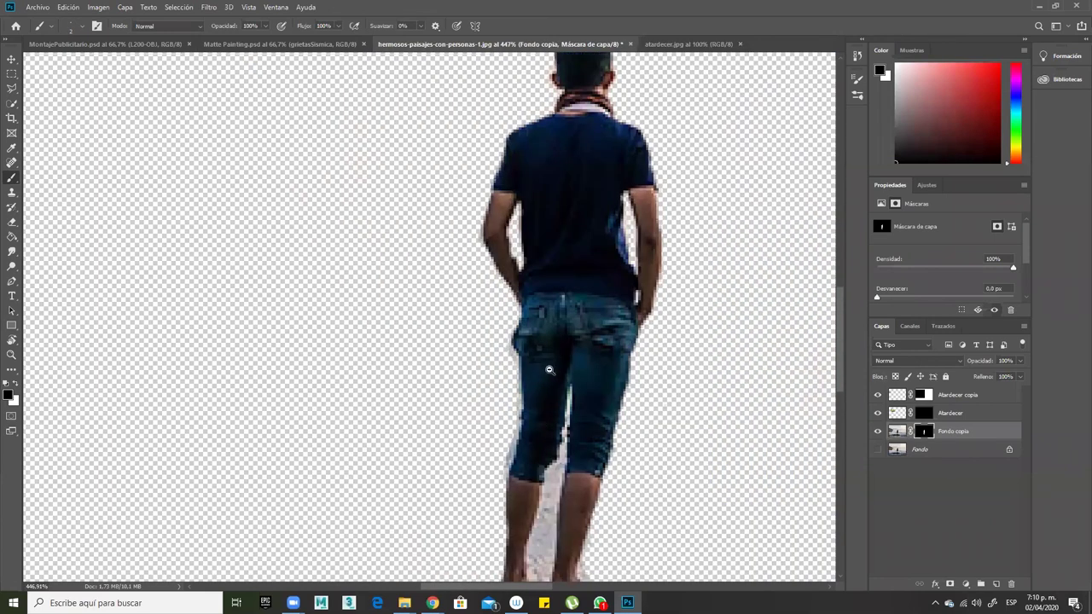
Mask out the background along the outer edge of the man's left trouser leg and in the gap between his thighs.
scroll(549, 370, up, 4)
mouse_move(529, 379)
mouse_down()
mouse_move(525, 452)
mouse_move(505, 518)
mouse_up()
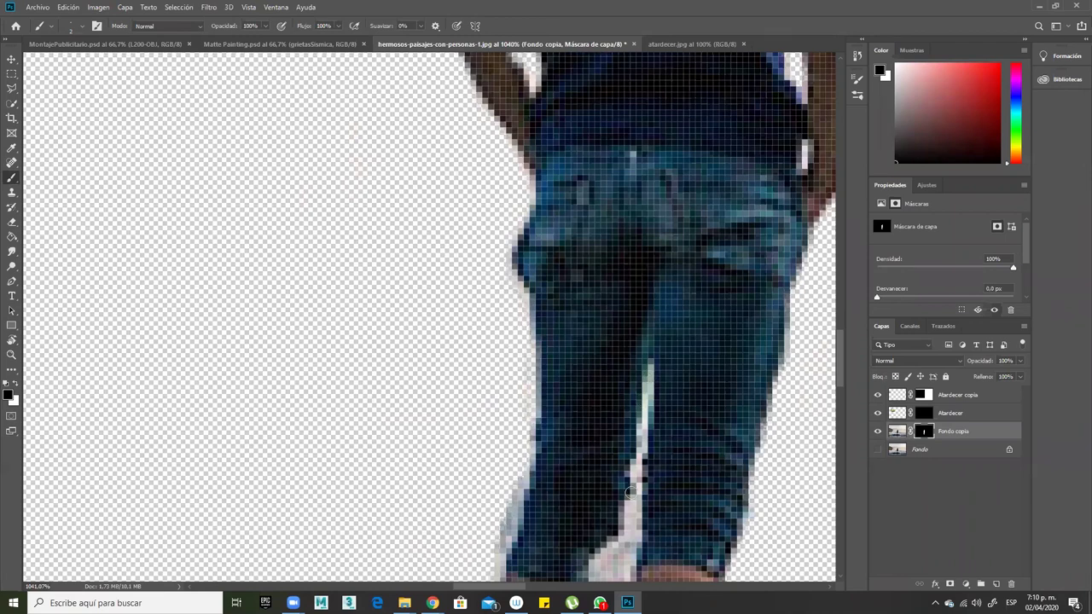
scroll(638, 435, down, 3)
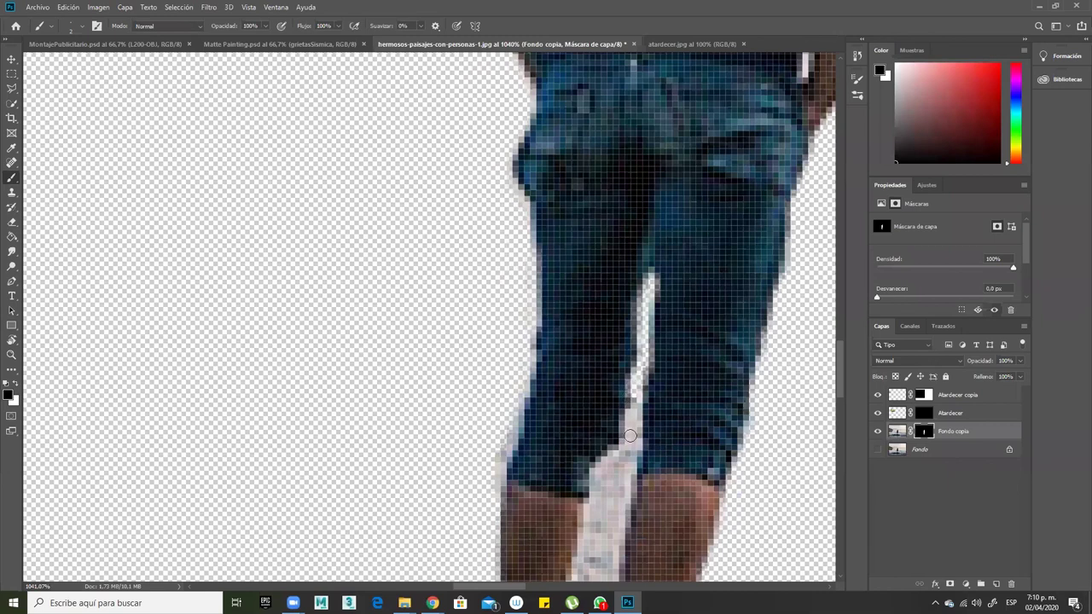
scroll(595, 463, down, 1)
click(600, 447)
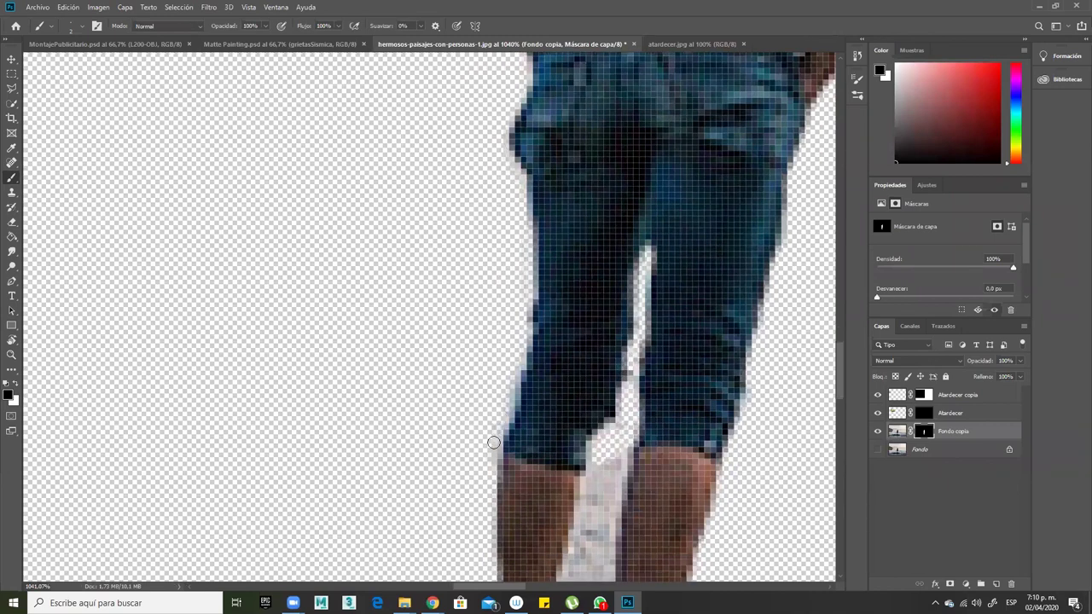
Mask out the water between the man's calves with black.
drag(613, 473, 609, 329)
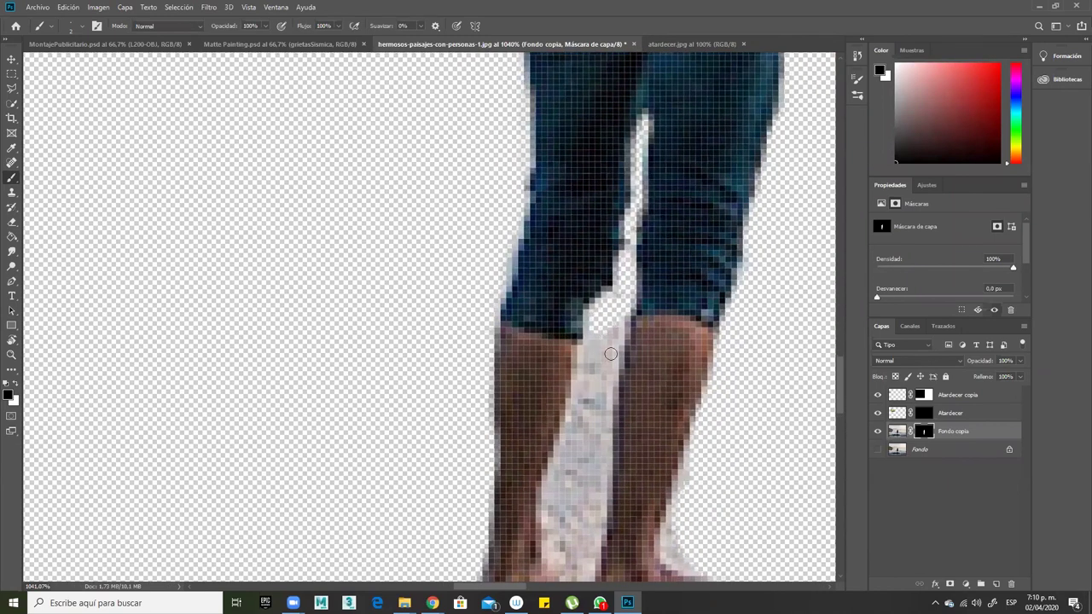
drag(587, 375, 587, 361)
mouse_move(578, 416)
mouse_down()
mouse_move(559, 452)
mouse_move(576, 483)
mouse_move(587, 393)
mouse_move(576, 365)
mouse_move(565, 382)
mouse_move(570, 403)
mouse_move(580, 370)
mouse_move(596, 398)
mouse_move(615, 323)
mouse_move(601, 427)
mouse_up()
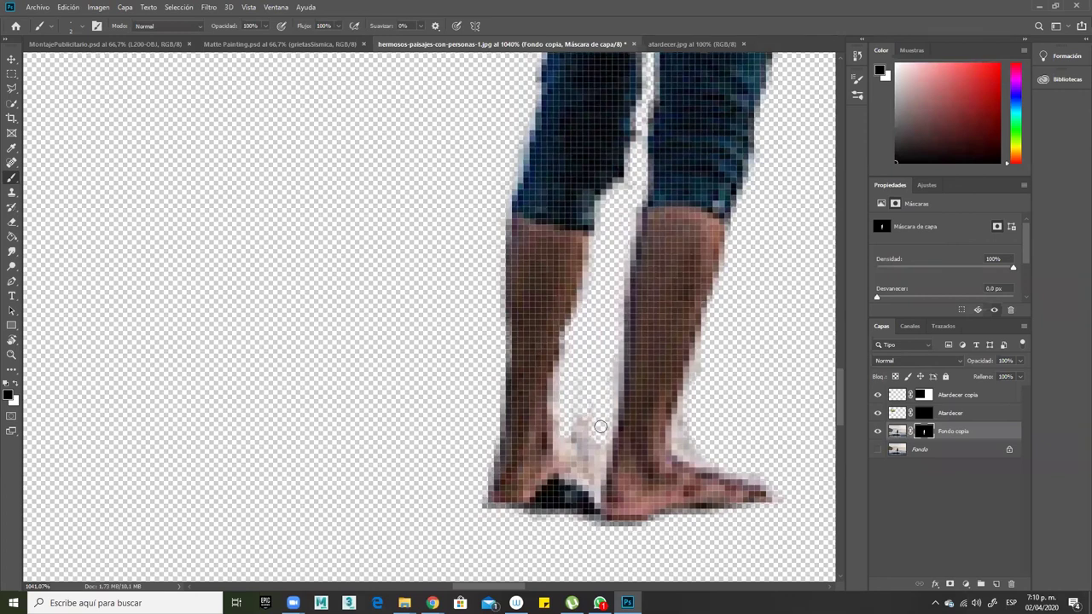
Mask out the leftover spray around the right ankle and between the feet, and the dark rock beneath the man's left foot.
drag(667, 426, 707, 454)
drag(695, 371, 676, 408)
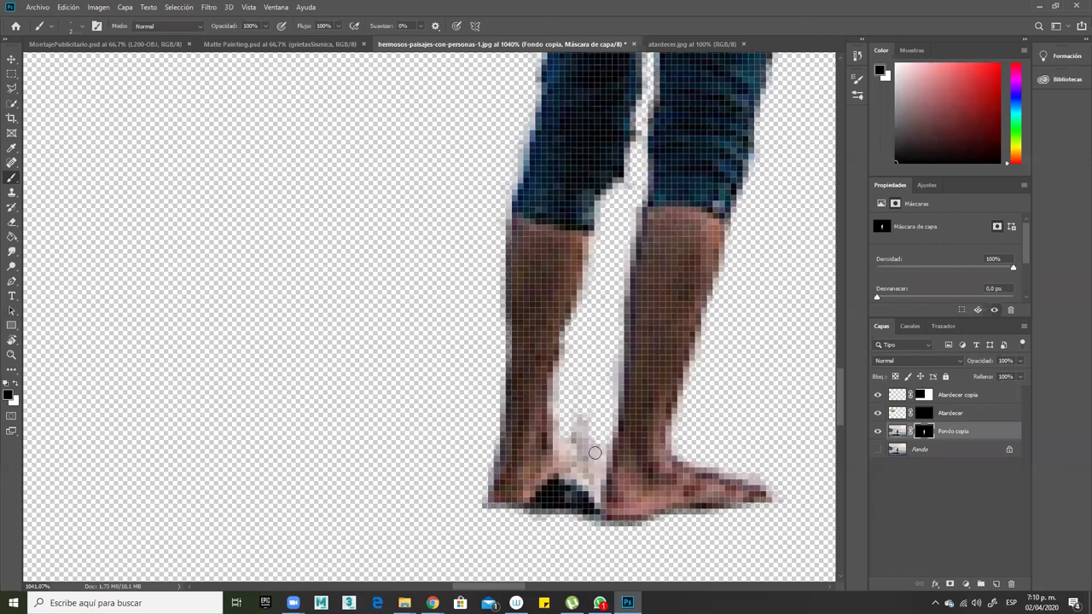
drag(585, 473, 591, 478)
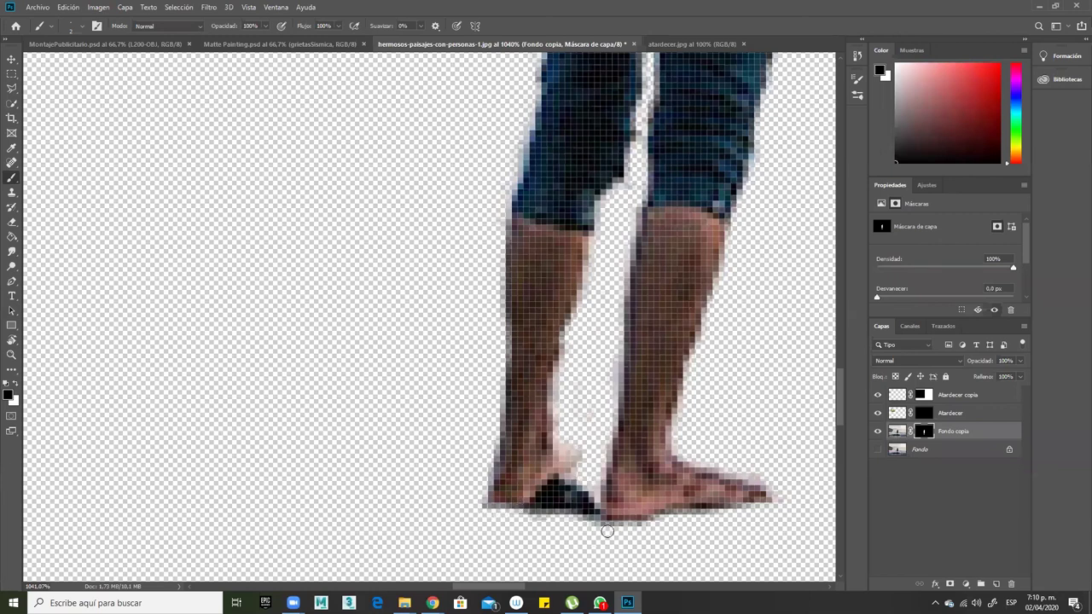
mouse_move(580, 505)
mouse_down()
mouse_move(539, 506)
mouse_move(573, 497)
mouse_move(586, 506)
mouse_move(547, 501)
mouse_move(479, 506)
mouse_up()
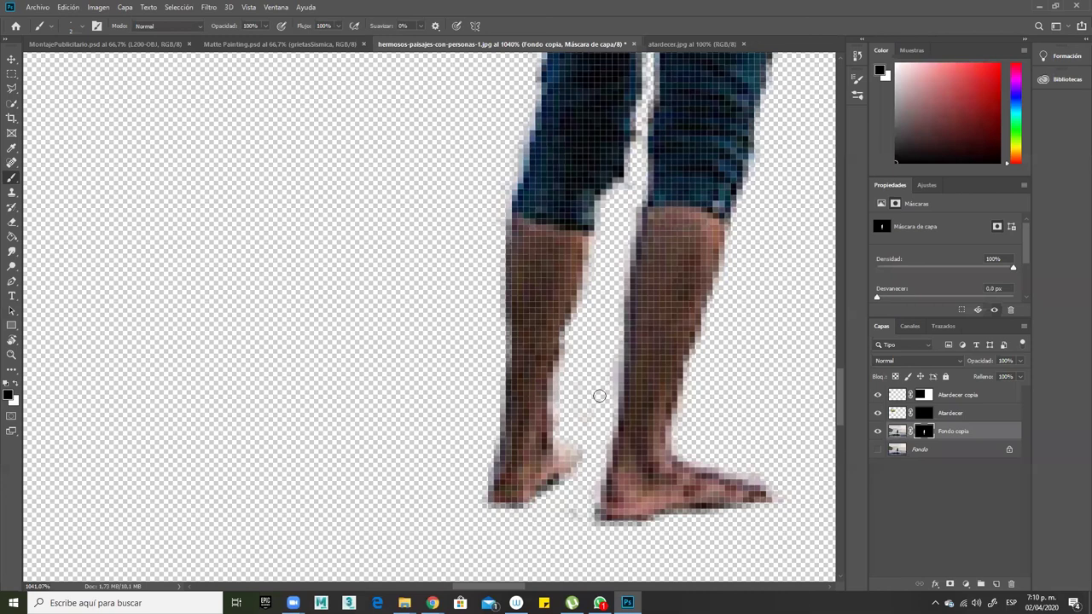
Show the Fondo layer and move the cut-out man in Fondo copia onto the rock, to the left of the original man.
scroll(691, 398, down, 6)
scroll(646, 397, down, 2)
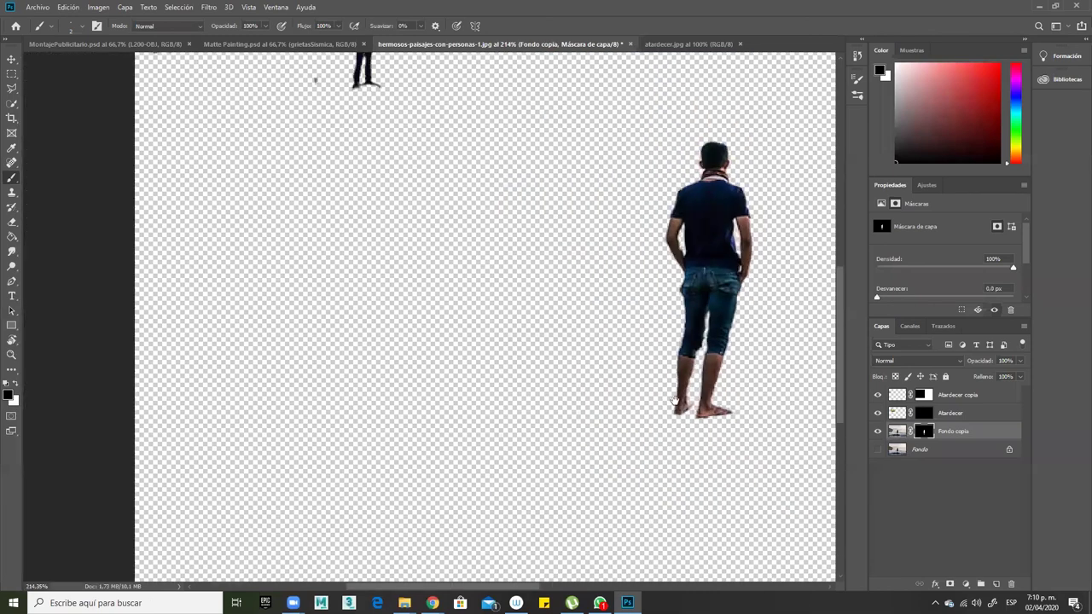
key(v)
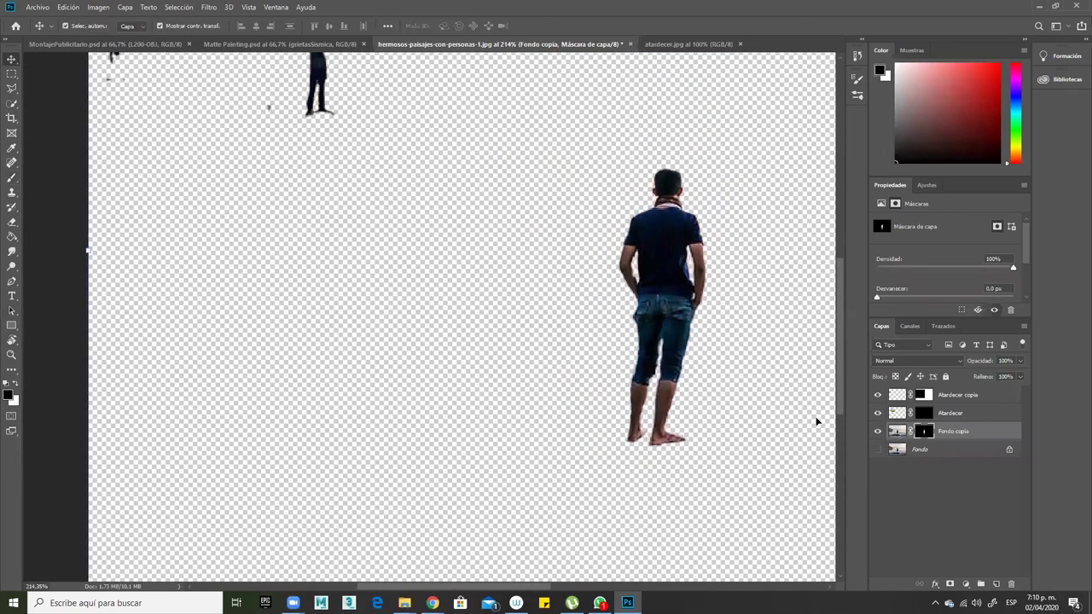
scroll(705, 373, down, 3)
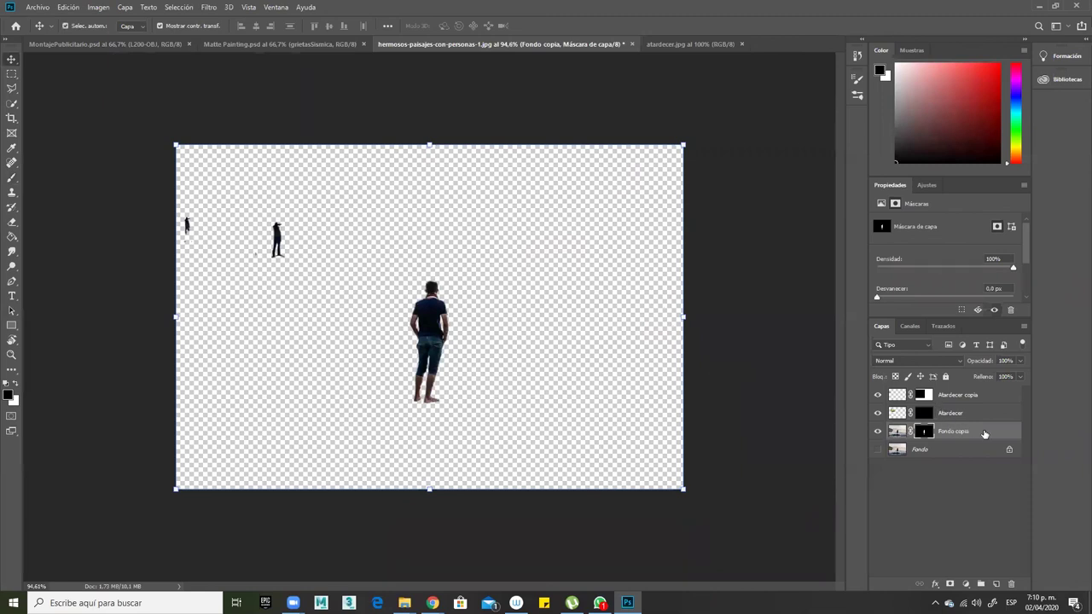
key(ctrl+2)
click(877, 450)
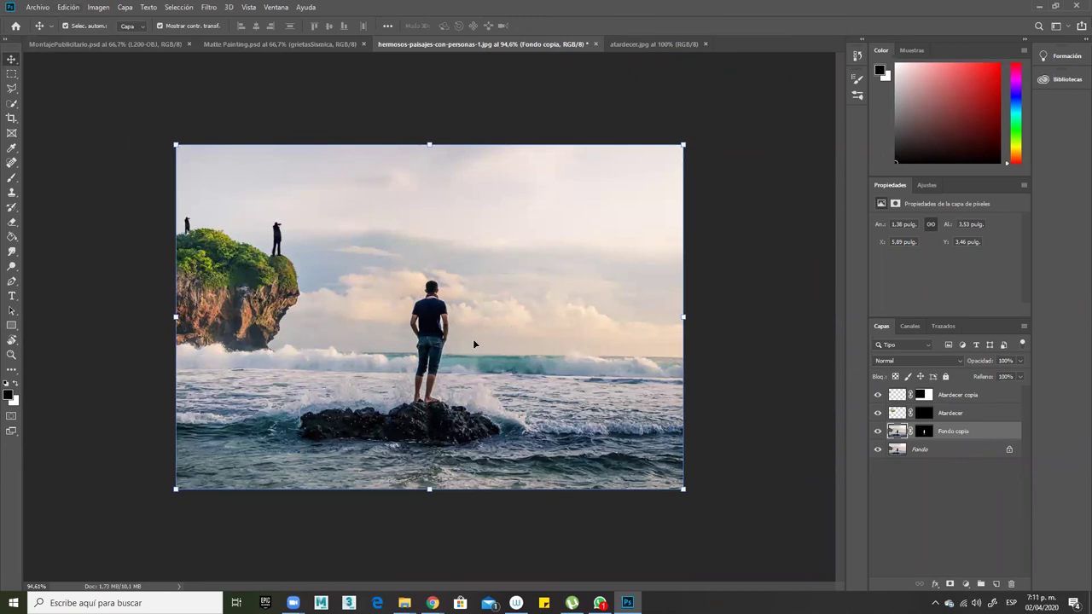
drag(433, 316, 346, 326)
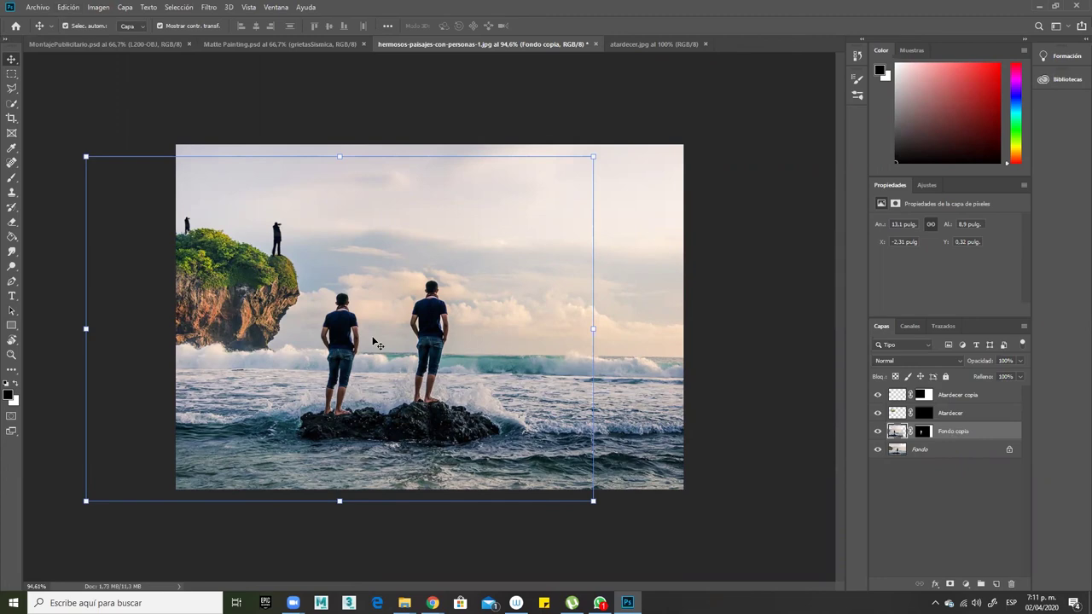
key(ctrl)
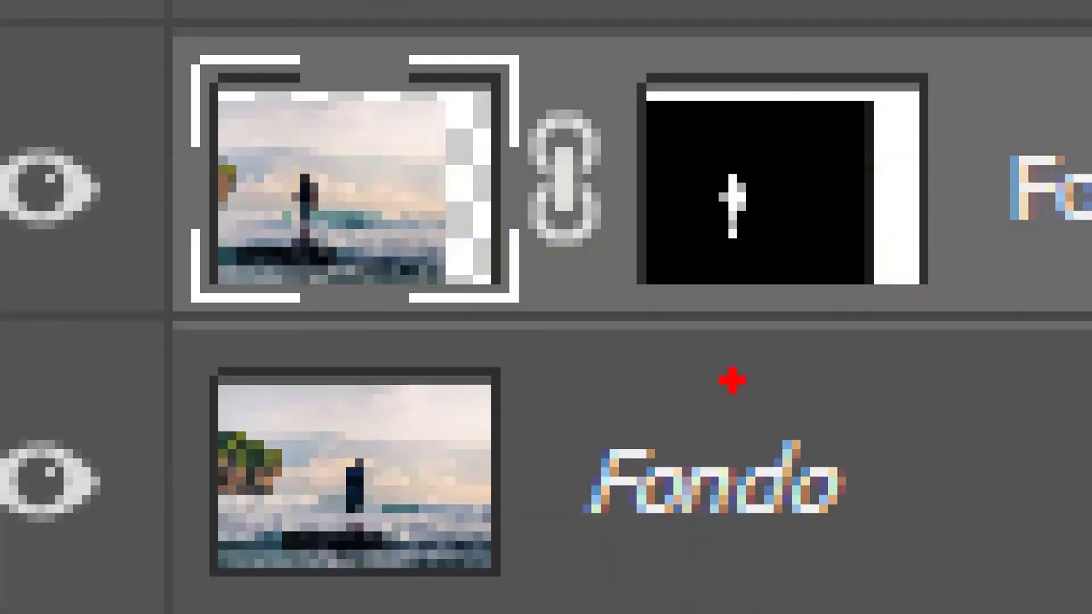
drag(663, 127, 792, 281)
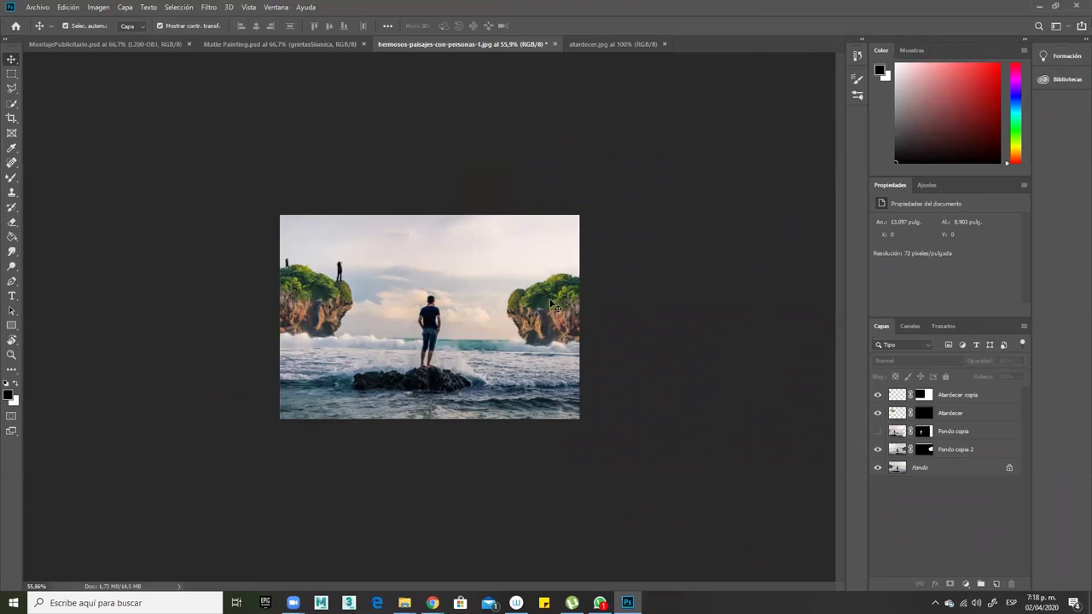
Select the layer of the right-hand cliff, Fondo copia 2, and look through its available transformations.
mouse_move(550, 304)
mouse_down()
mouse_move(528, 278)
mouse_move(550, 304)
mouse_up()
click(72, 8)
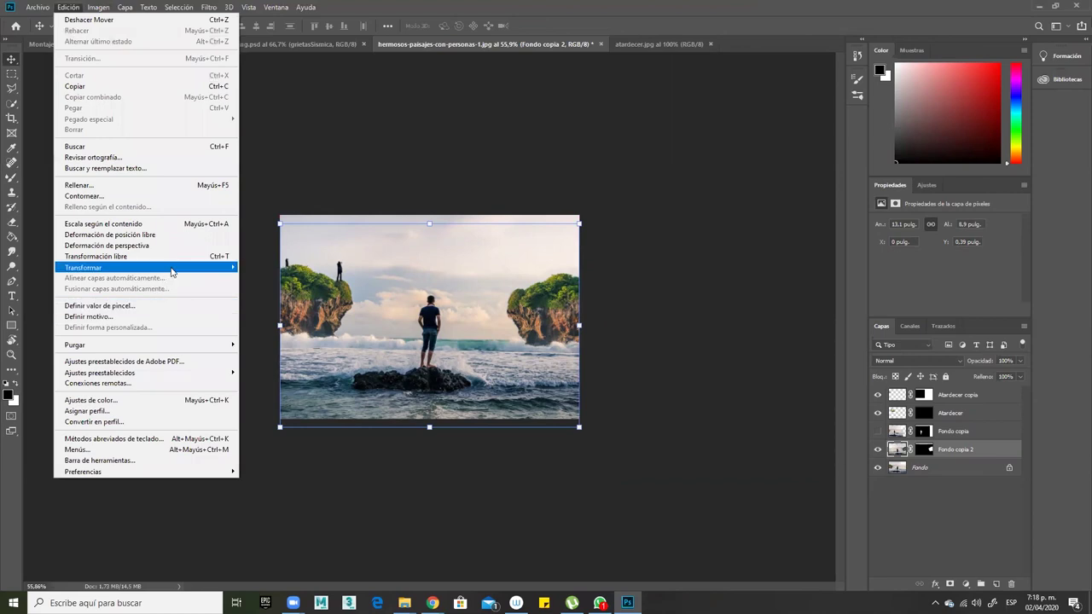
mouse_move(173, 271)
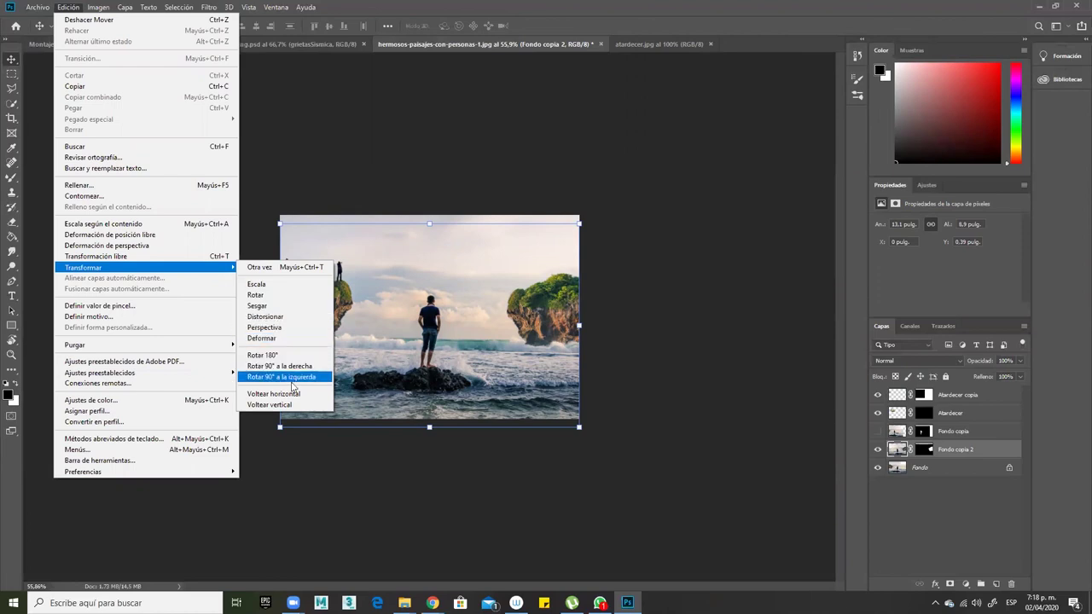
click(631, 317)
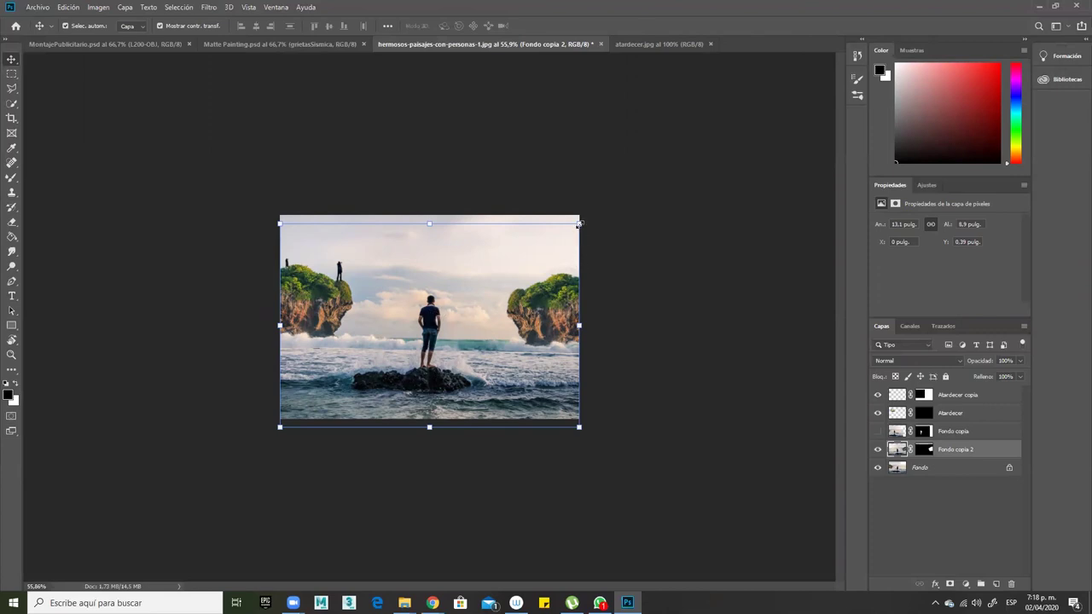
Try distorting the Fondo copia 2 layer by pulling its two upper corners inward and down, and undo the transformation.
key(ctrl)
drag(579, 226, 518, 263)
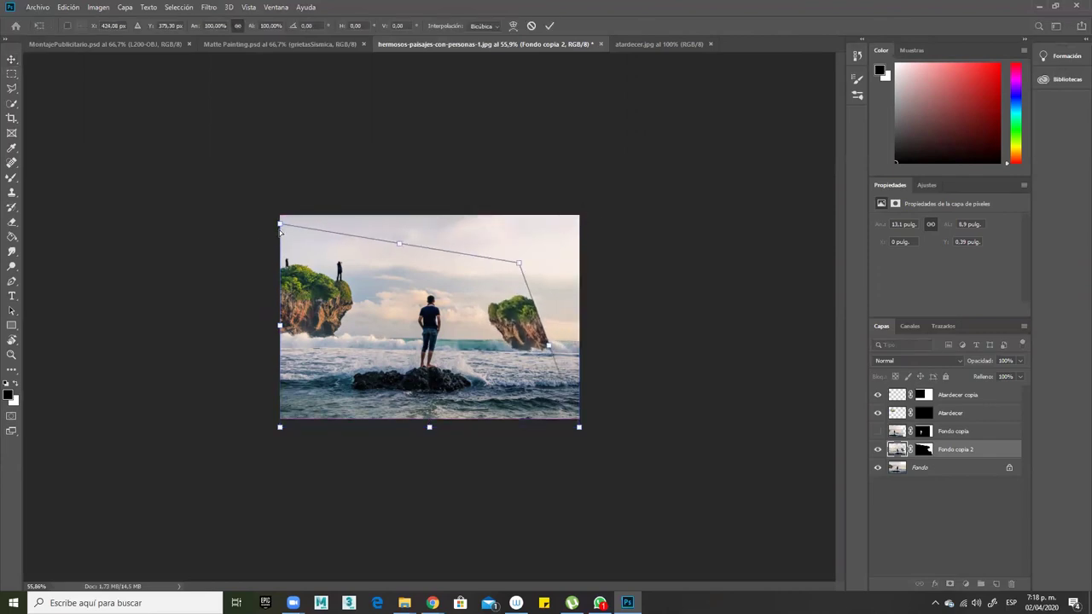
drag(280, 225, 391, 275)
drag(517, 265, 513, 287)
drag(391, 274, 409, 289)
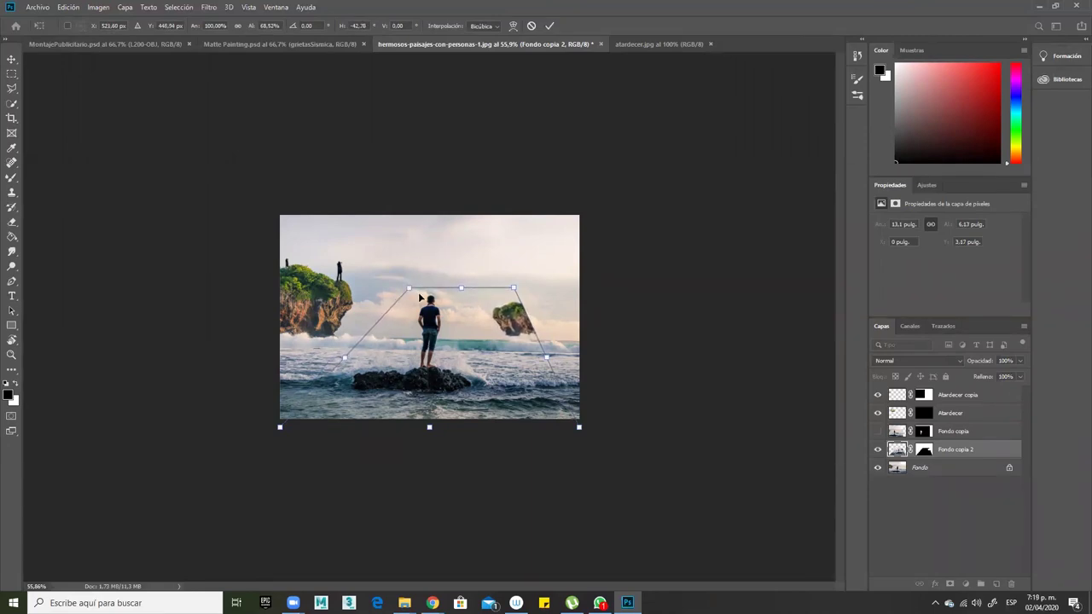
click(550, 26)
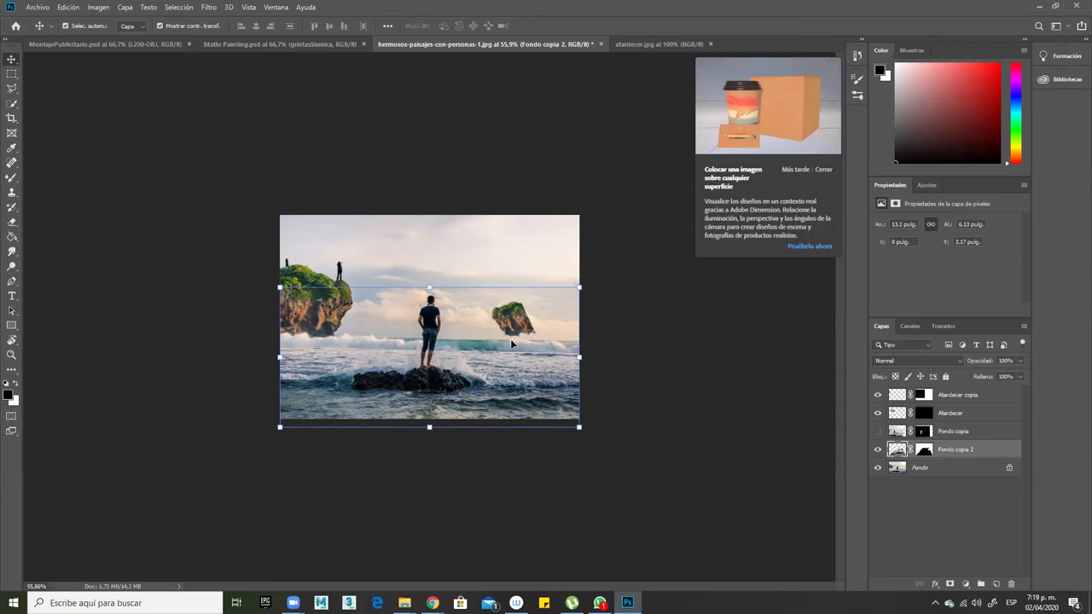
key(ctrl)
key(ctrl+z)
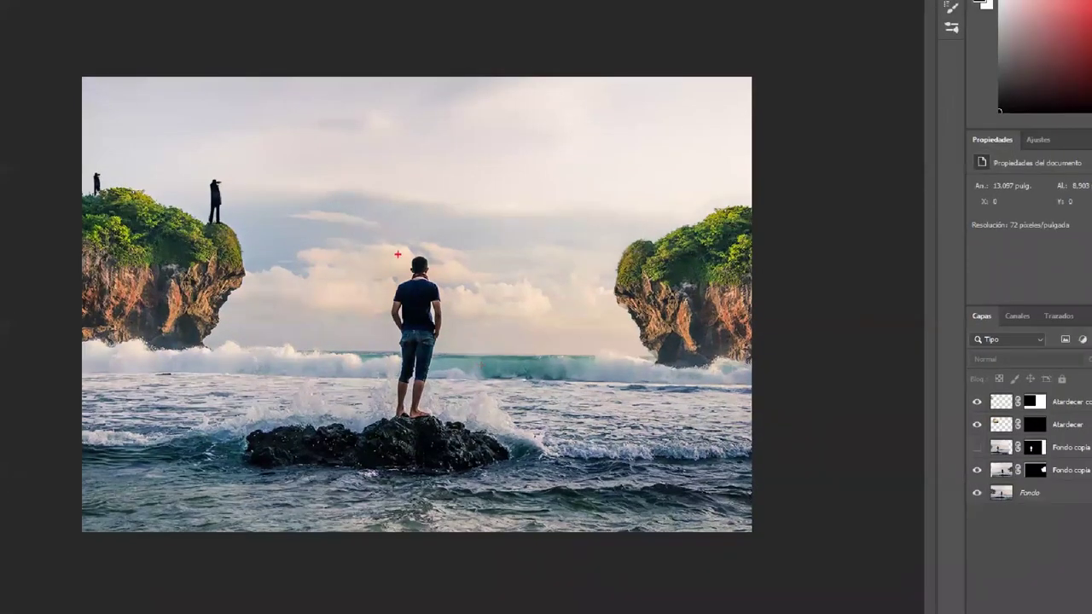
mouse_move(410, 247)
mouse_down()
mouse_move(381, 314)
mouse_move(379, 394)
mouse_up()
mouse_move(402, 431)
mouse_down()
mouse_move(437, 420)
mouse_move(433, 391)
mouse_move(457, 335)
mouse_move(451, 286)
mouse_move(411, 249)
mouse_up()
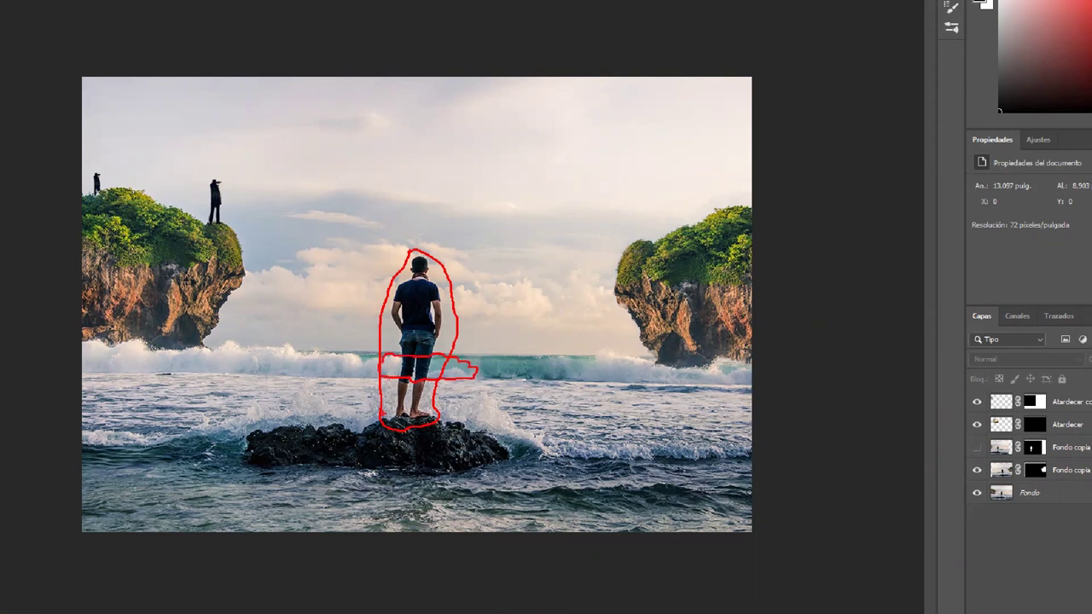
mouse_move(418, 409)
mouse_down()
mouse_move(446, 383)
mouse_move(449, 390)
mouse_move(406, 380)
mouse_move(383, 412)
mouse_up()
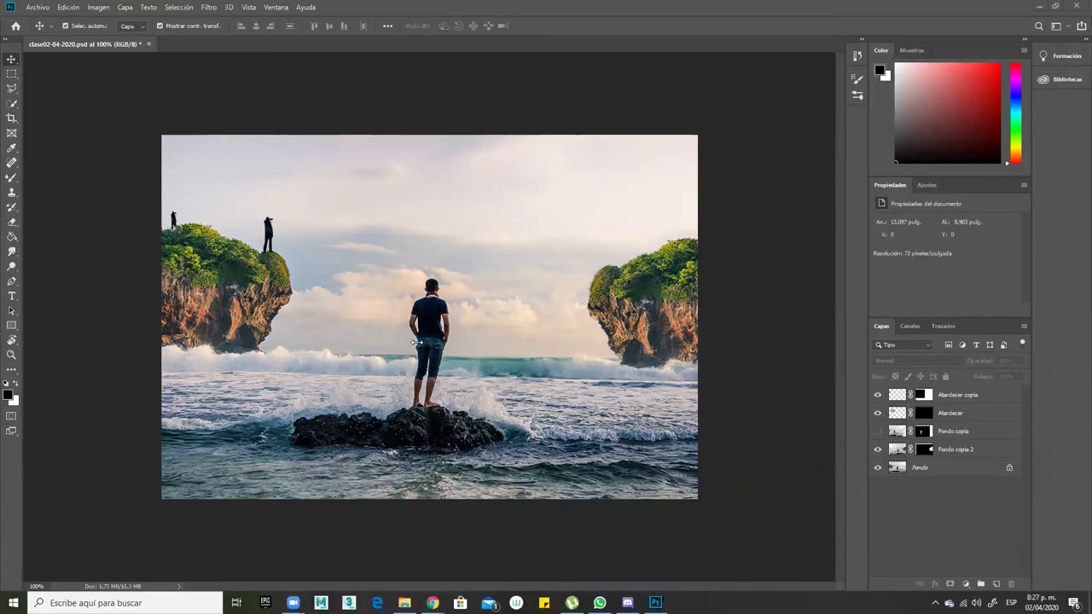
Duplicate the Fondo layer as Fondo copia 3 and hide the original Fondo layer.
click(925, 468)
drag(926, 468, 996, 584)
click(878, 485)
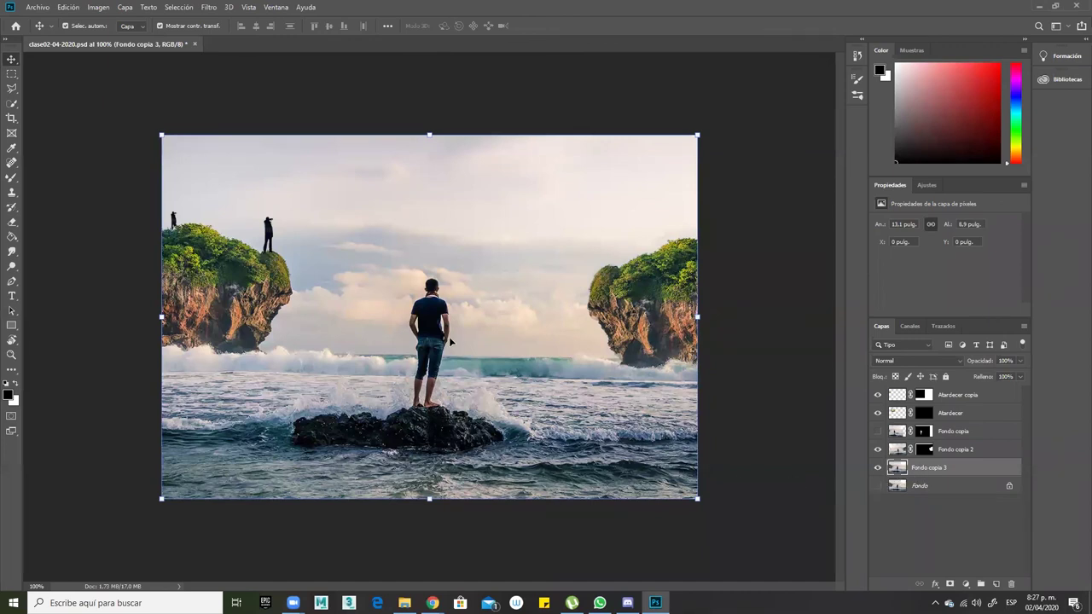
Enter Quick Mask mode on Fondo copia 3 and start painting the man's back with the Brush in black (000000).
drag(488, 325, 519, 410)
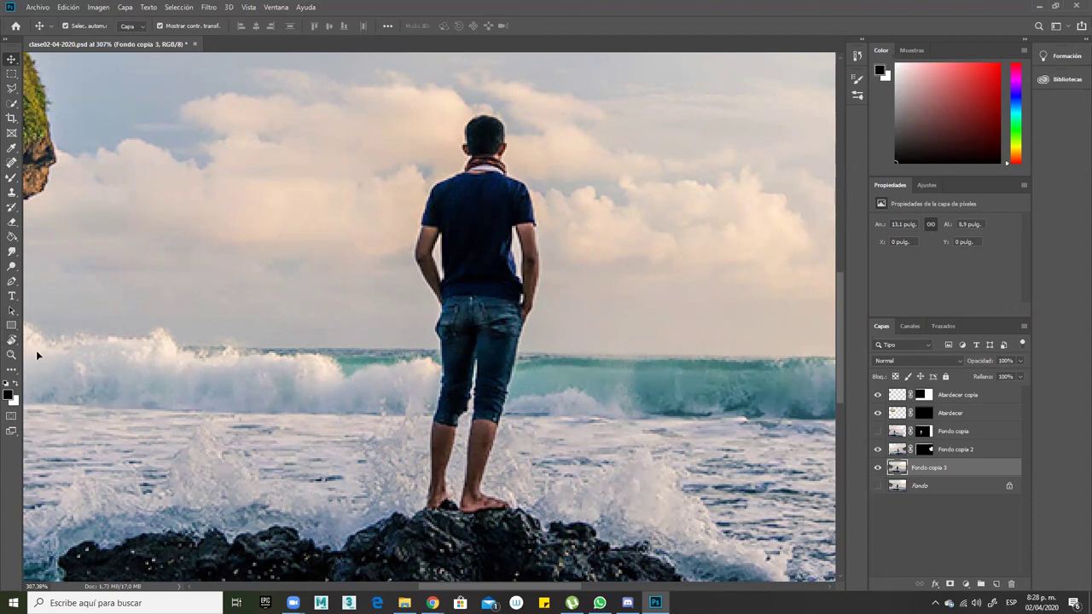
click(11, 415)
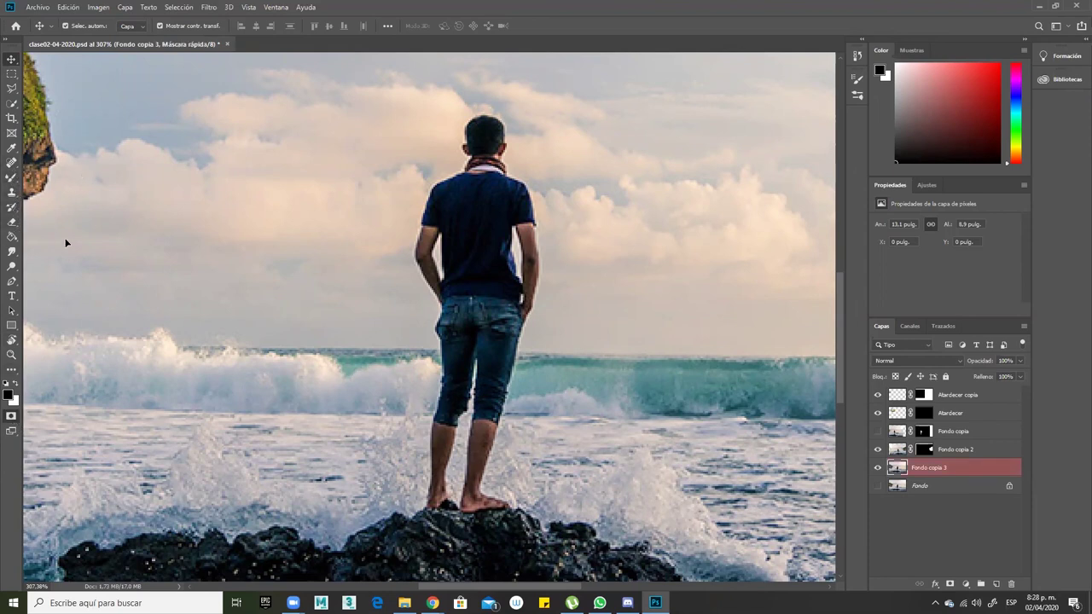
key(b)
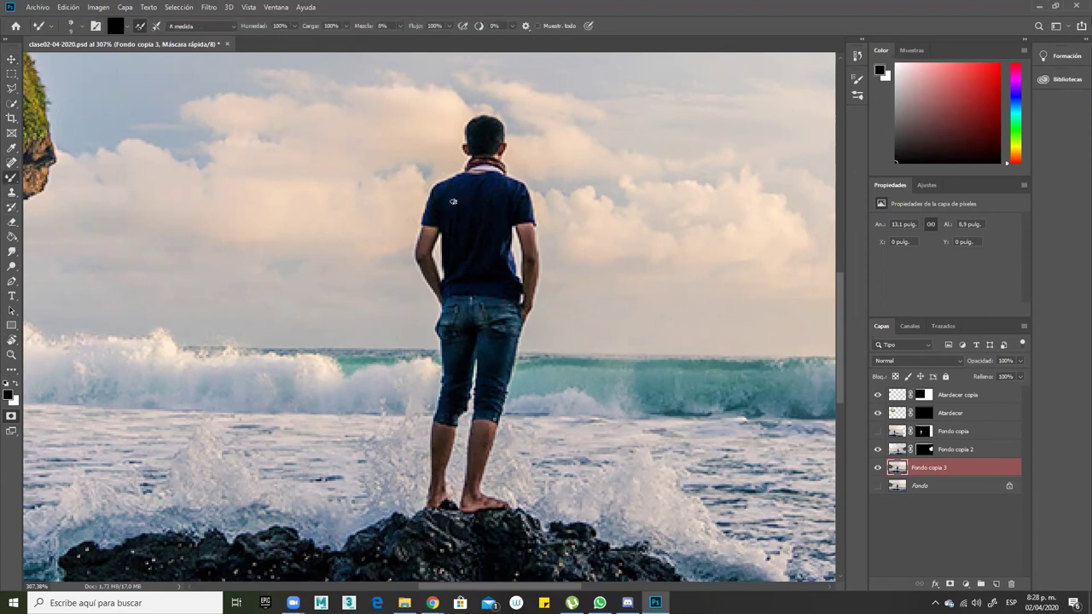
key(shift+b)
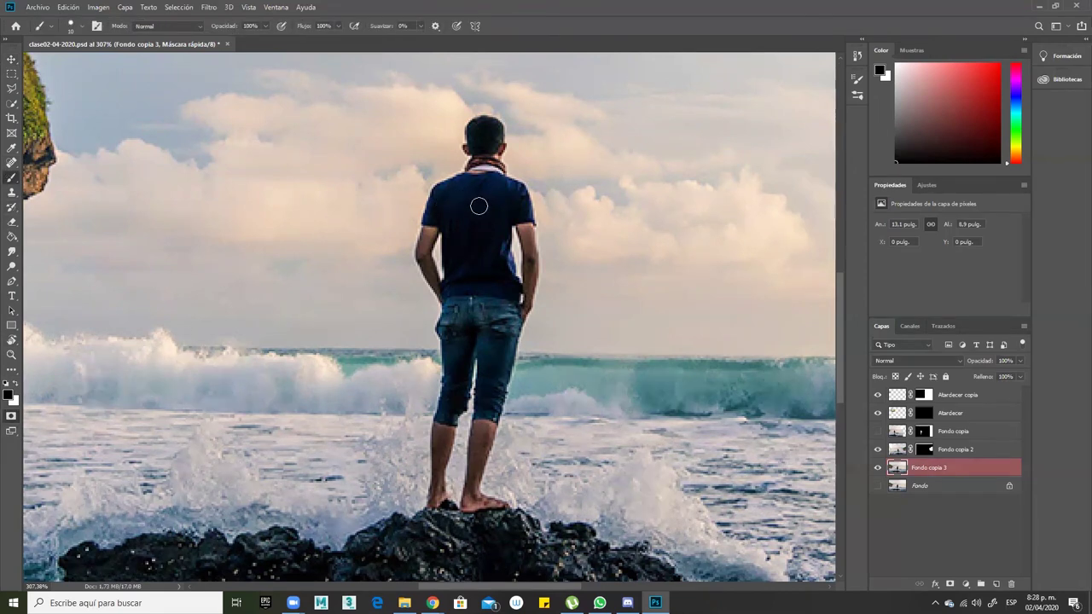
click(483, 210)
mouse_move(481, 222)
mouse_down()
mouse_move(486, 211)
mouse_move(471, 226)
mouse_move(495, 205)
mouse_move(488, 171)
mouse_move(469, 193)
mouse_up()
click(8, 392)
drag(291, 308, 267, 332)
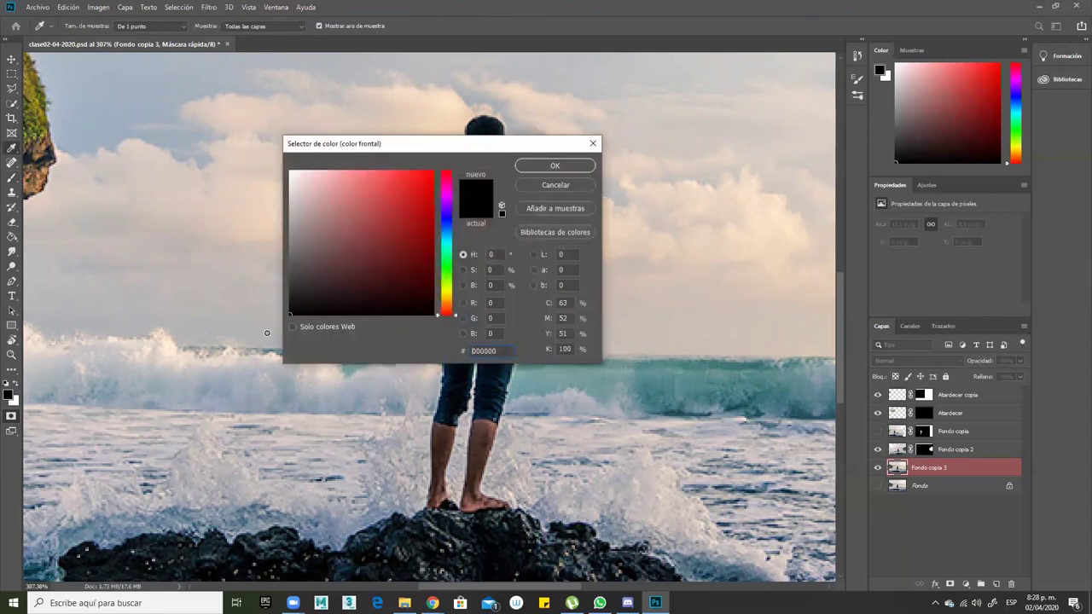
click(554, 165)
Paint the mask over the man's head, ears and neck, continuing over the right side of his scarf.
scroll(546, 222, up, 5)
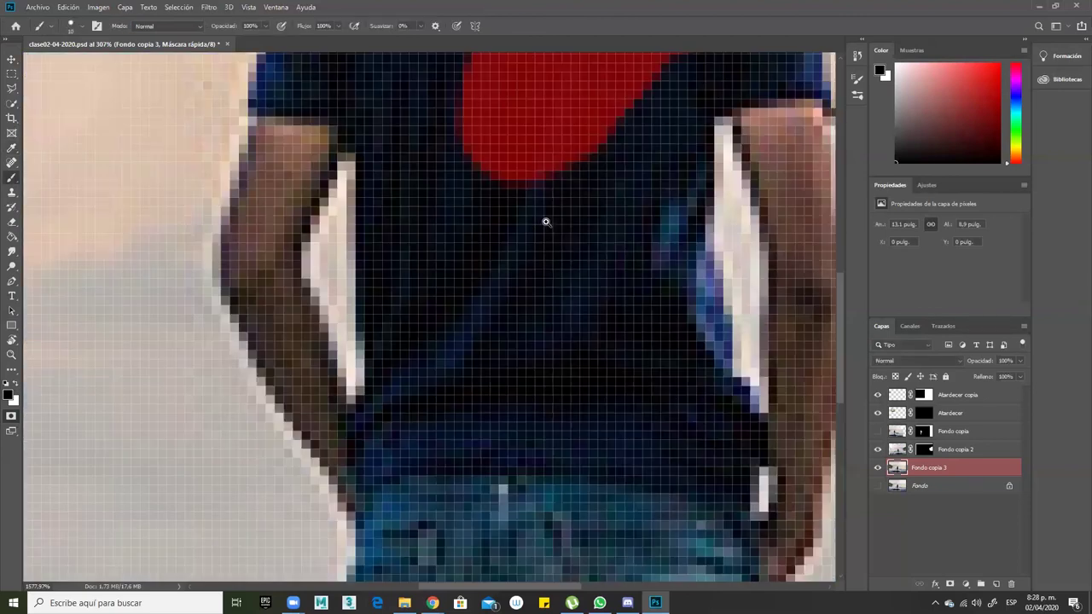
scroll(437, 483, down, 2)
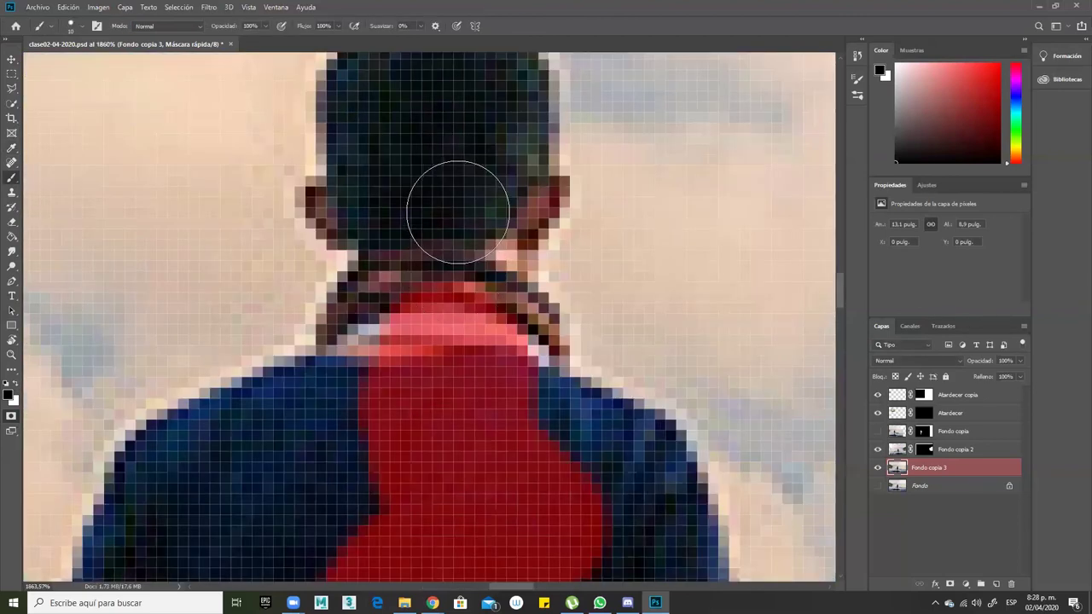
scroll(449, 390, up, 2)
mouse_move(464, 298)
mouse_down()
mouse_move(453, 254)
mouse_move(409, 246)
mouse_move(472, 277)
mouse_move(470, 360)
mouse_move(426, 241)
mouse_move(366, 255)
mouse_move(386, 357)
mouse_move(341, 304)
mouse_move(365, 289)
mouse_move(381, 377)
mouse_move(418, 397)
mouse_up()
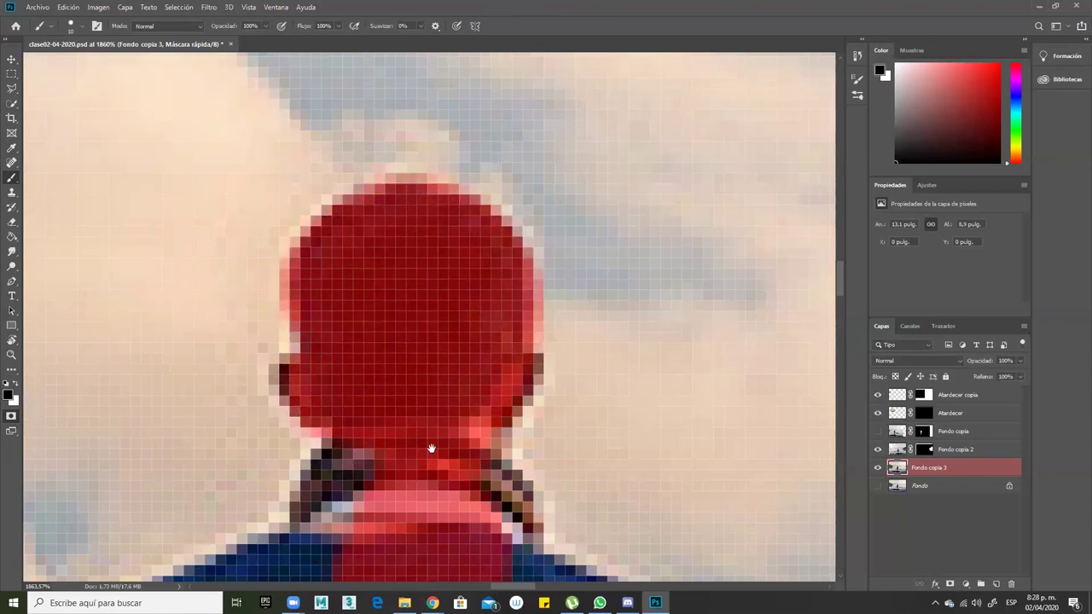
scroll(451, 341, down, 3)
mouse_move(470, 363)
mouse_down()
mouse_move(497, 389)
mouse_move(508, 247)
mouse_move(422, 295)
mouse_move(361, 287)
mouse_move(333, 269)
mouse_move(502, 236)
mouse_up()
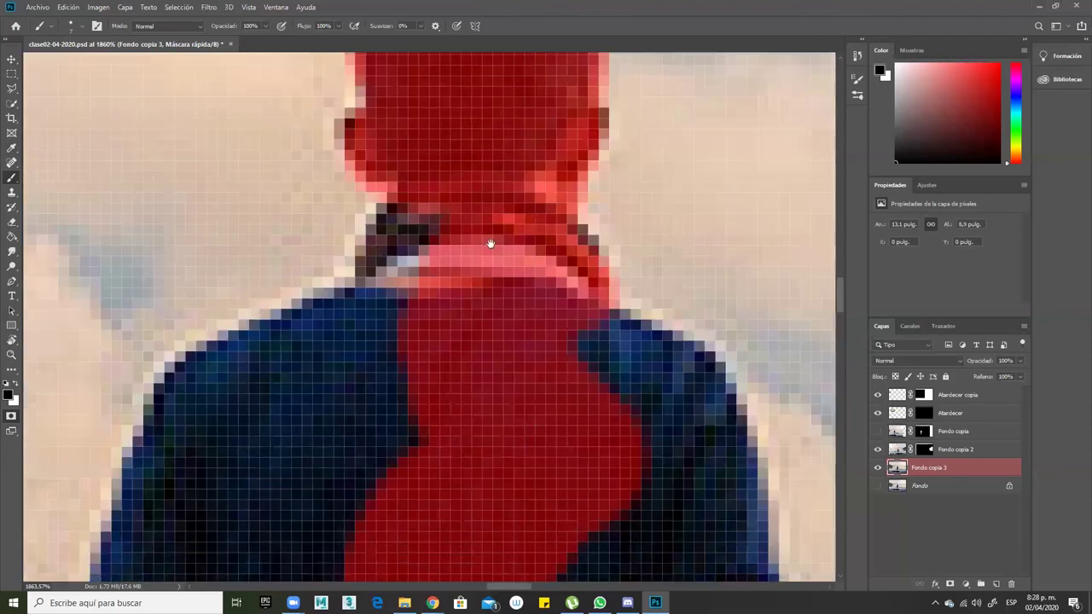
Mask the rest of the scarf, both shoulders and the right sleeve of the shirt.
mouse_move(393, 252)
mouse_down()
mouse_move(378, 322)
mouse_move(273, 359)
mouse_move(219, 398)
mouse_move(388, 295)
mouse_up()
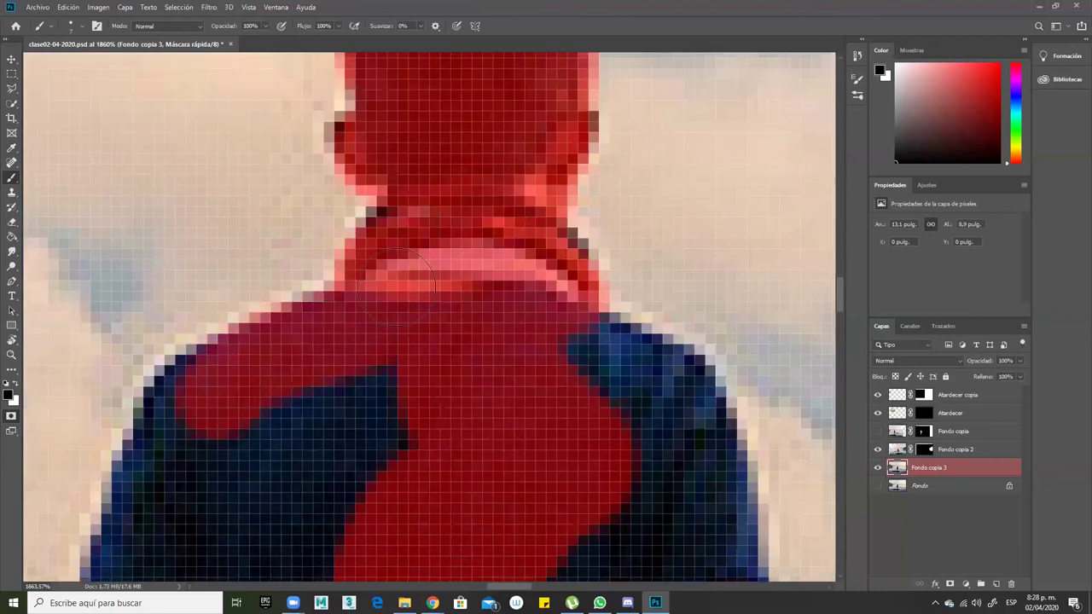
mouse_move(549, 321)
mouse_down()
mouse_move(552, 371)
mouse_move(591, 365)
mouse_move(655, 399)
mouse_move(601, 359)
mouse_move(631, 362)
mouse_move(691, 427)
mouse_move(657, 369)
mouse_up()
drag(629, 434, 458, 258)
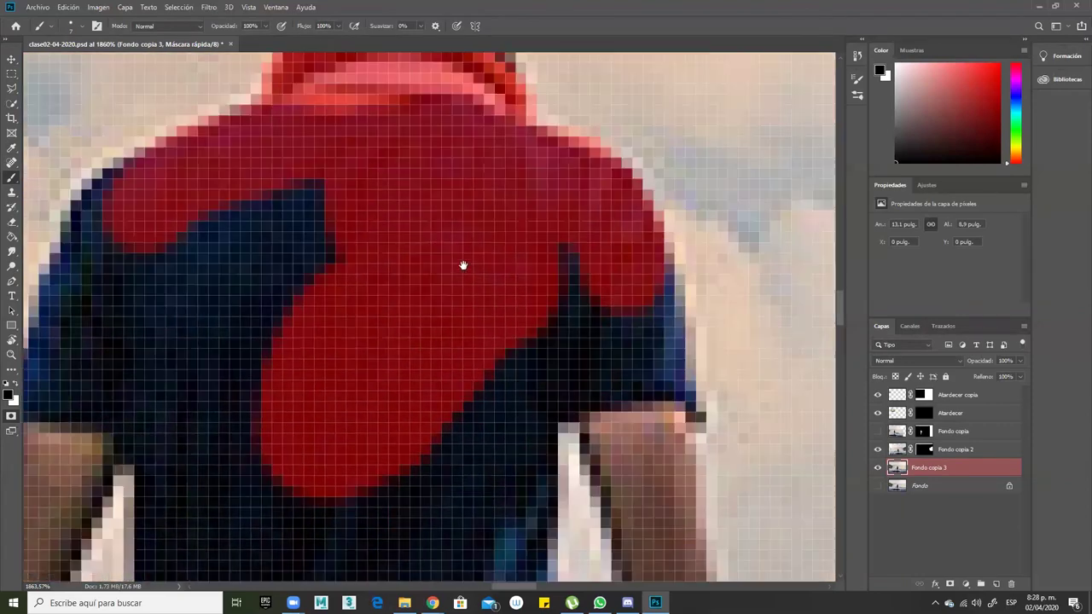
mouse_move(627, 348)
mouse_down()
mouse_move(639, 373)
mouse_move(507, 284)
mouse_up()
mouse_move(270, 210)
mouse_down()
mouse_move(106, 216)
mouse_move(202, 134)
mouse_up()
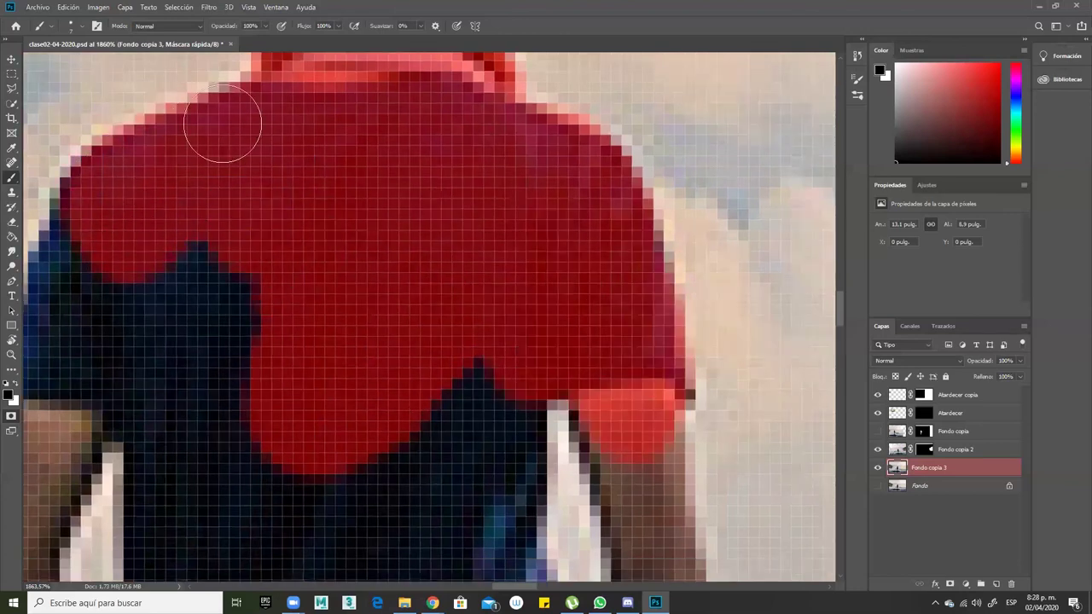
drag(362, 218, 397, 195)
Mask the left sleeve and the rest of the shirt down to the waistband of the jeans.
scroll(270, 137, left, 3)
scroll(269, 136, down, 2)
mouse_move(298, 298)
mouse_down()
mouse_move(210, 287)
mouse_move(312, 227)
mouse_move(325, 283)
mouse_move(400, 352)
mouse_move(376, 318)
mouse_move(360, 192)
mouse_move(399, 161)
mouse_move(425, 240)
mouse_move(608, 267)
mouse_move(675, 329)
mouse_move(672, 362)
mouse_move(692, 403)
mouse_move(651, 440)
mouse_move(436, 205)
mouse_move(588, 301)
mouse_move(554, 349)
mouse_move(519, 257)
mouse_move(500, 285)
mouse_move(439, 210)
mouse_move(369, 296)
mouse_move(267, 161)
mouse_move(239, 166)
mouse_up()
scroll(436, 205, down, 1)
scroll(512, 230, down, 3)
scroll(512, 230, right, 2)
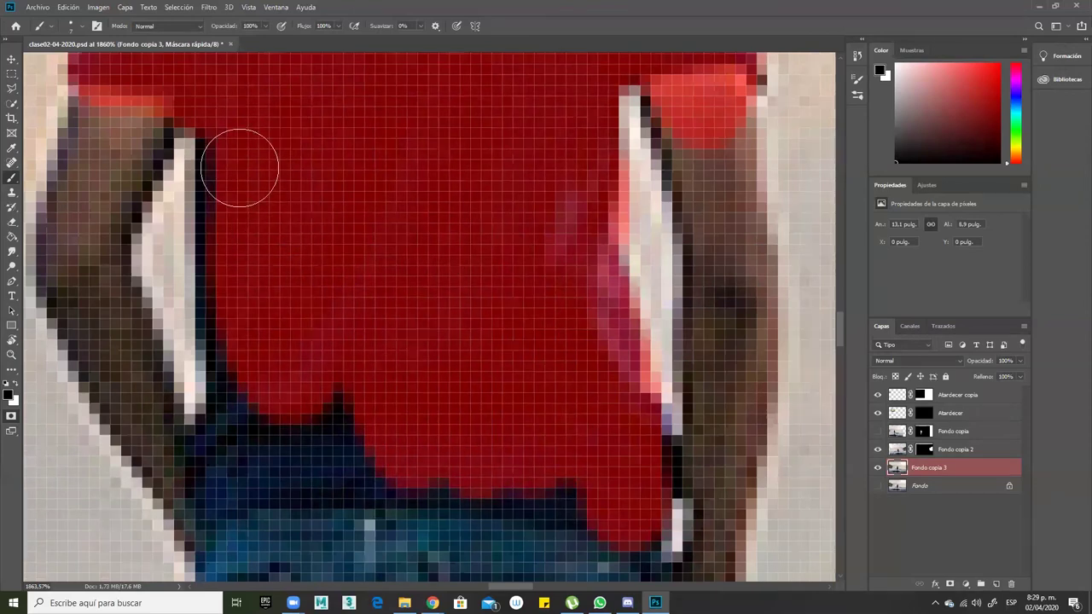
mouse_move(216, 480)
mouse_down()
mouse_move(311, 458)
mouse_move(360, 353)
mouse_move(467, 474)
mouse_move(464, 496)
mouse_move(541, 519)
mouse_move(579, 499)
mouse_up()
Mask the man's right arm down to the pocket with a size 3 brush, leaving the gap beside the torso unpainted.
drag(460, 401, 341, 500)
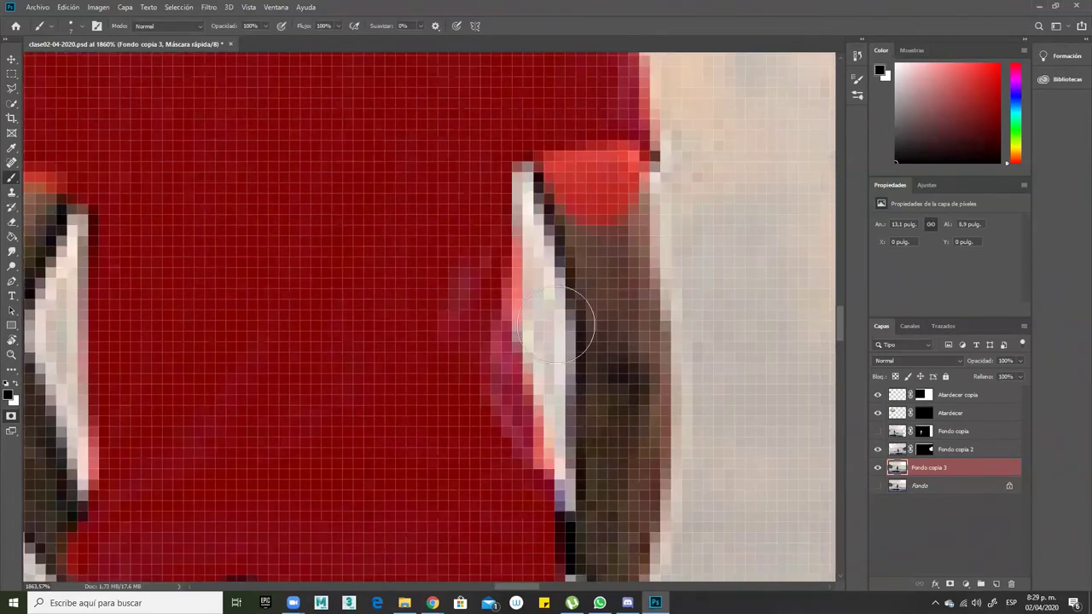
drag(647, 314, 619, 331)
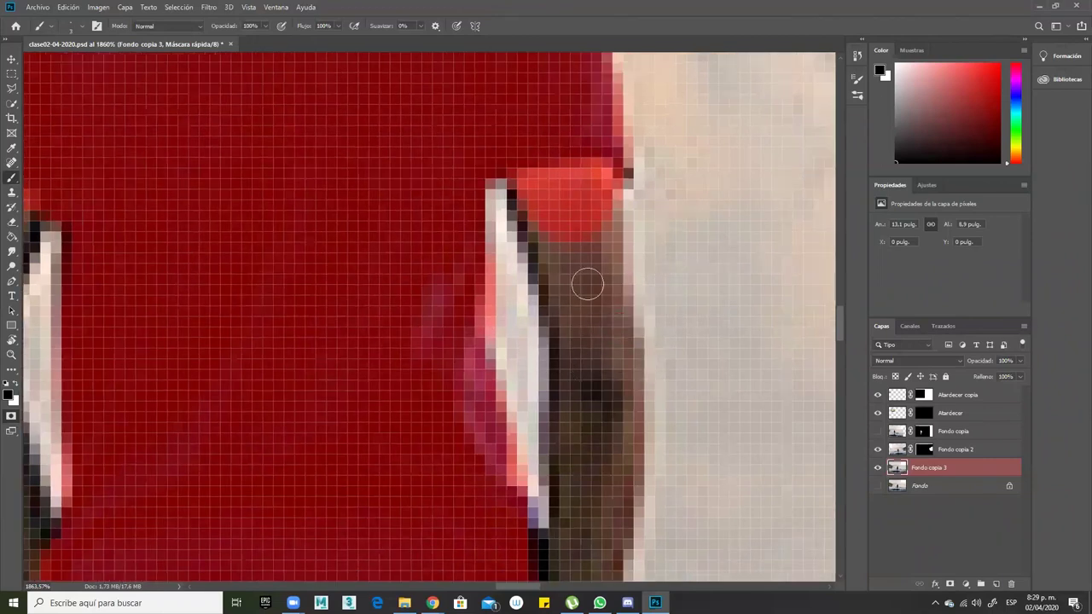
mouse_move(519, 189)
mouse_down()
mouse_move(578, 319)
mouse_move(616, 247)
mouse_move(597, 302)
mouse_move(535, 257)
mouse_move(571, 418)
mouse_move(586, 351)
mouse_move(616, 374)
mouse_move(590, 514)
mouse_move(557, 406)
mouse_move(557, 441)
mouse_move(564, 412)
mouse_move(531, 223)
mouse_up()
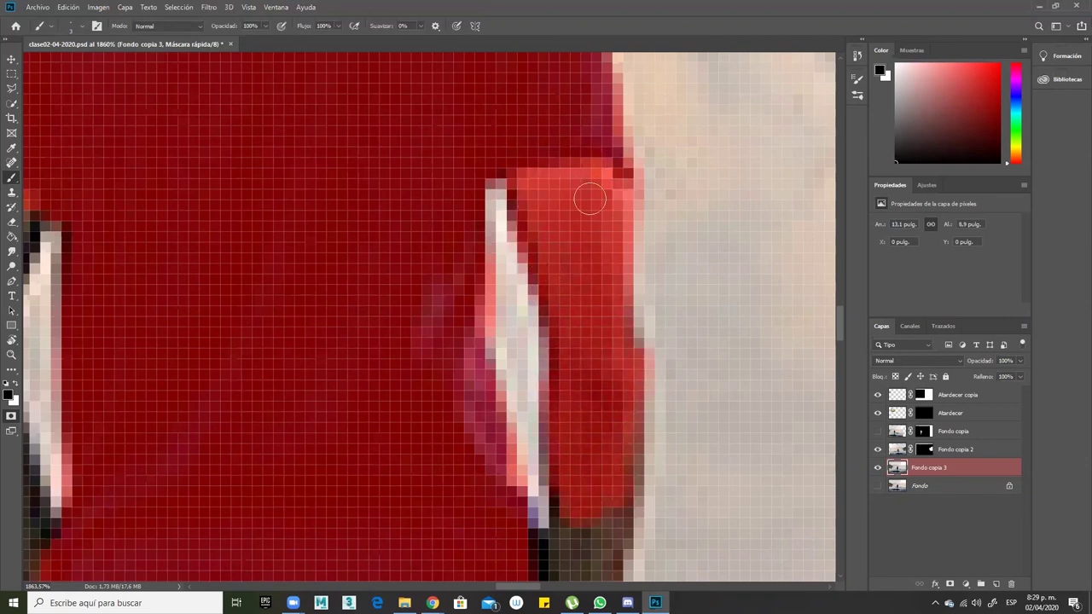
drag(574, 459, 568, 283)
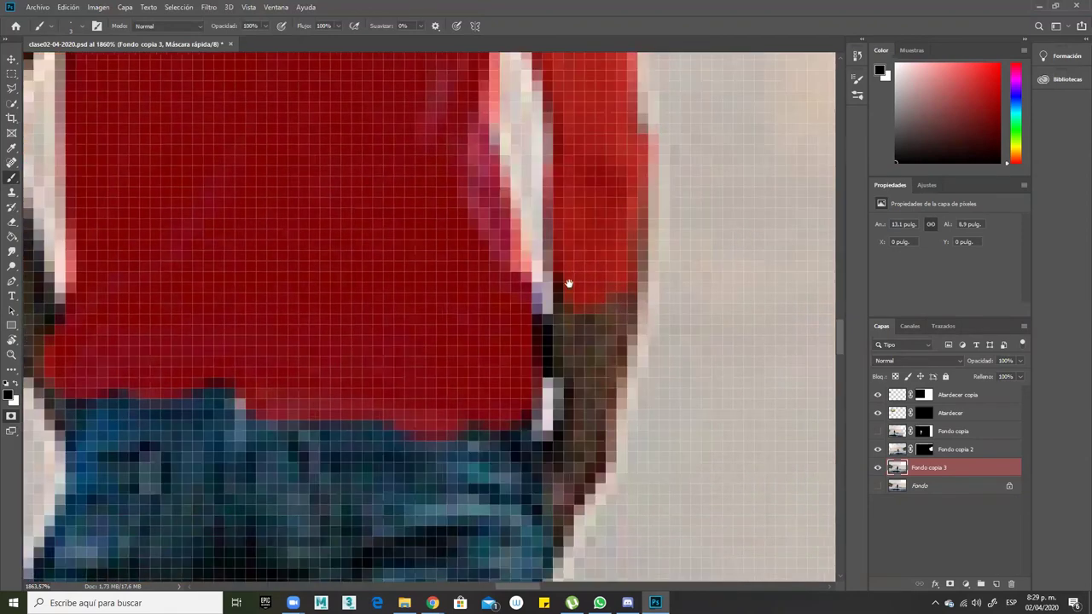
scroll(617, 212, up, 2)
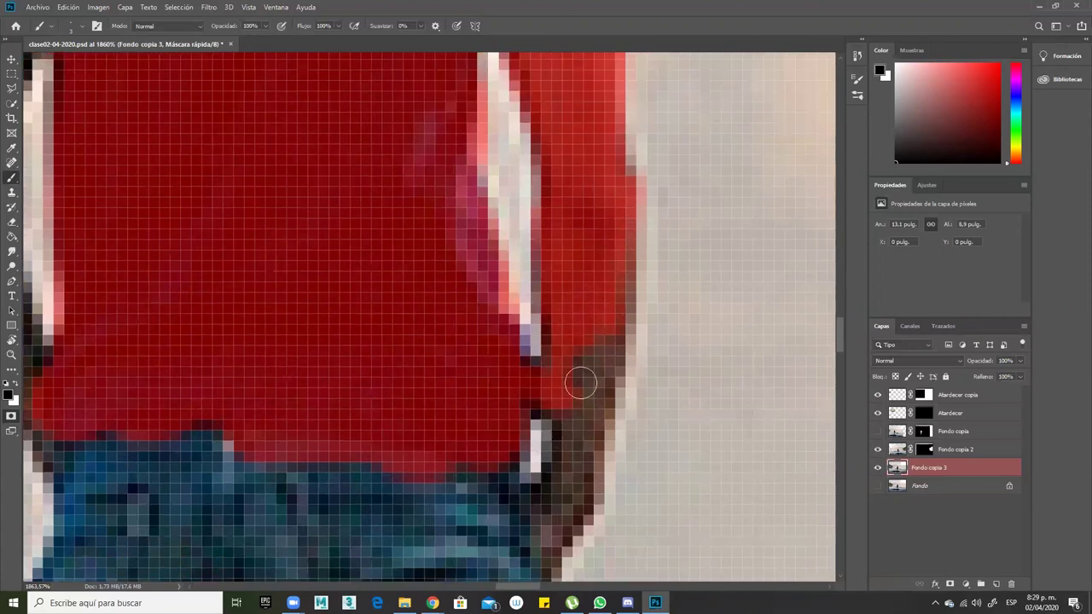
mouse_move(580, 384)
mouse_down()
mouse_move(537, 550)
mouse_move(575, 496)
mouse_move(594, 391)
mouse_move(564, 441)
mouse_move(562, 395)
mouse_move(529, 388)
mouse_move(547, 363)
mouse_move(515, 351)
mouse_move(567, 378)
mouse_move(622, 208)
mouse_up()
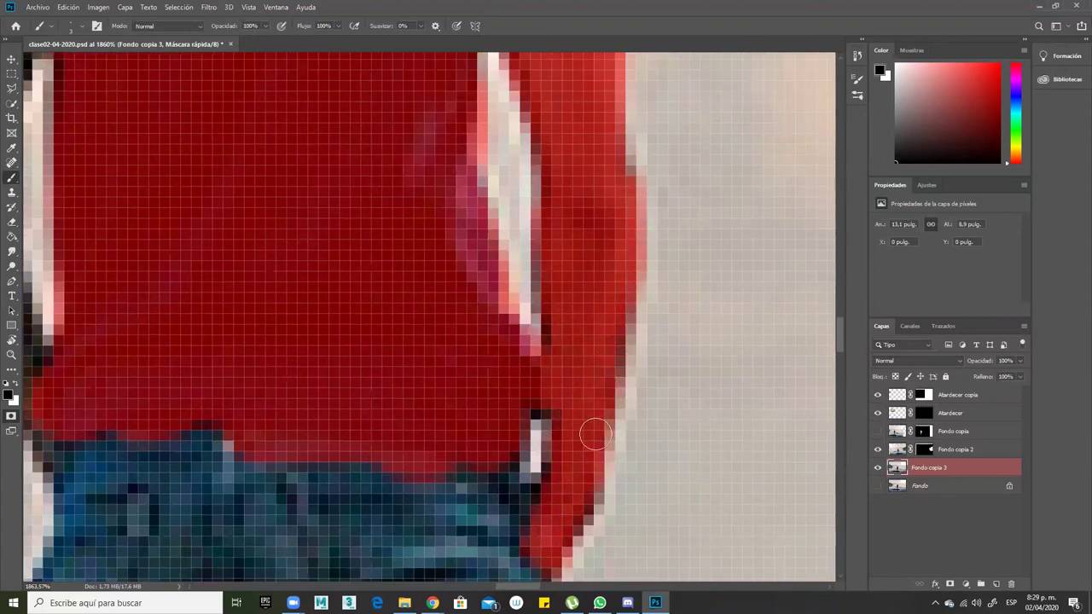
drag(544, 507, 626, 288)
Mask the man's left arm from the sleeve to the jeans, keeping the gap beside the torso clear.
drag(596, 553, 498, 47)
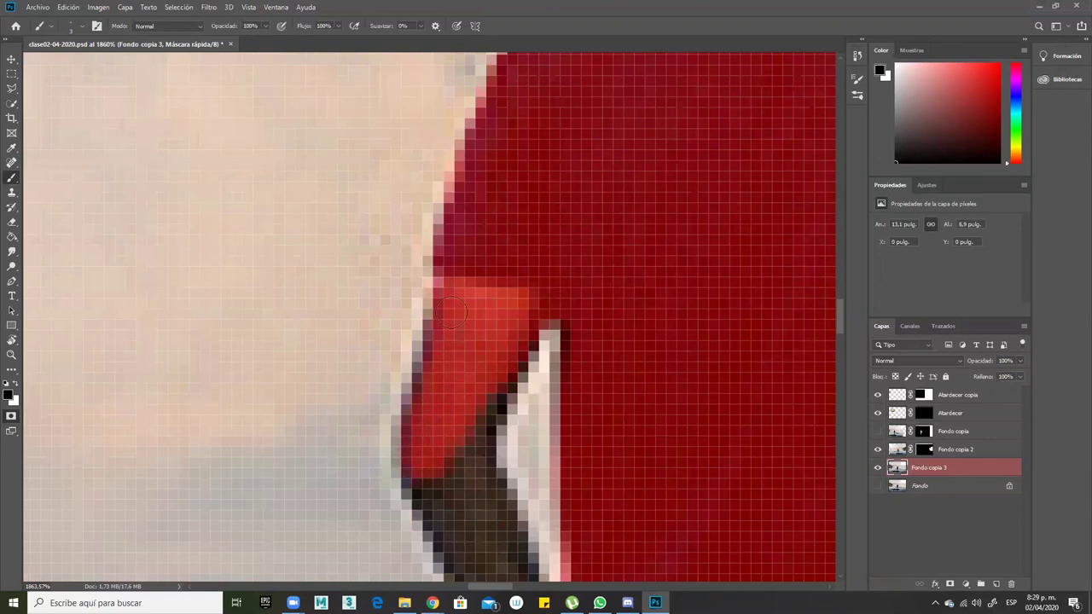
drag(432, 401, 404, 209)
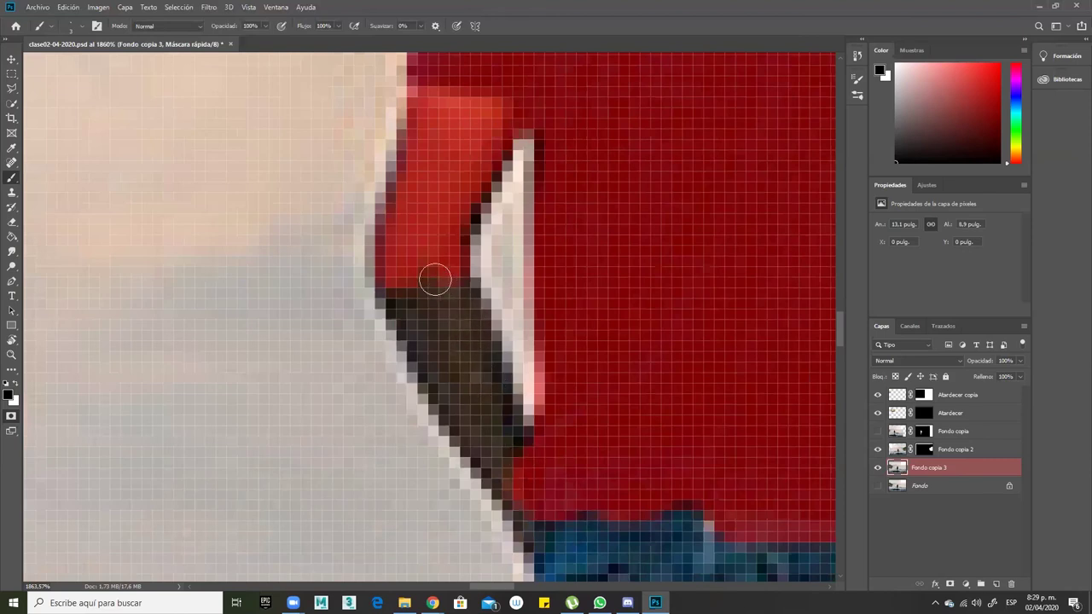
drag(461, 401, 397, 298)
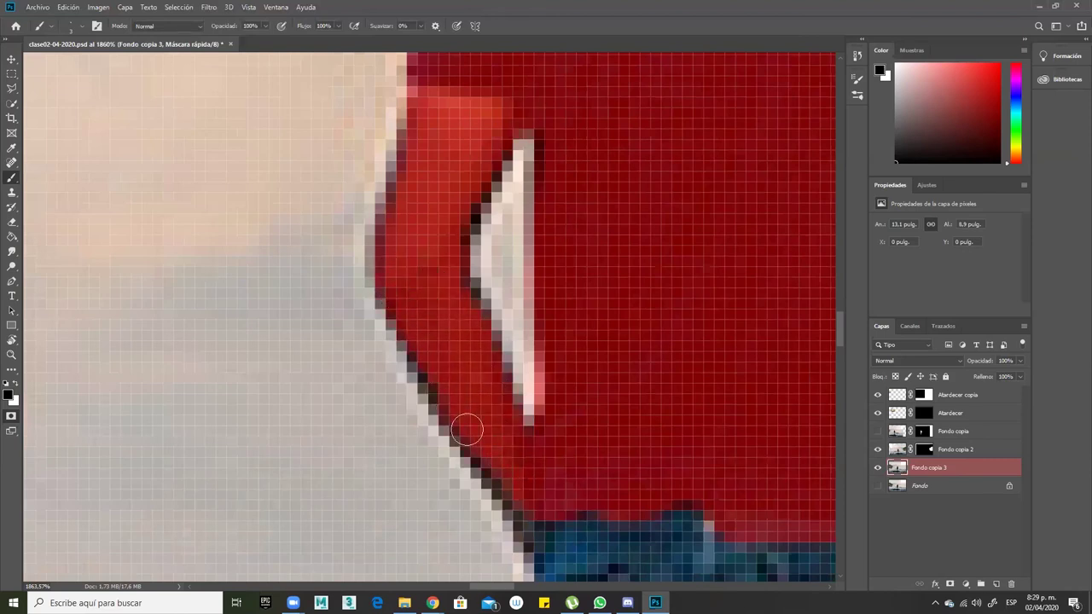
drag(455, 434, 437, 366)
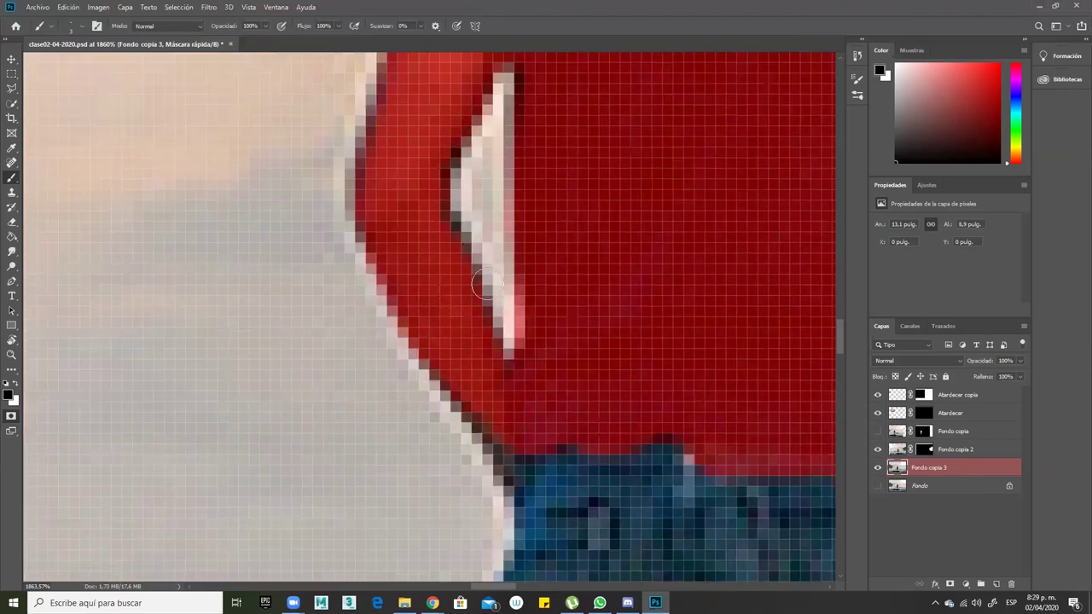
Mask the jeans, lower legs and feet with a size 12 brush.
scroll(523, 330, down, 3)
scroll(583, 345, down, 5)
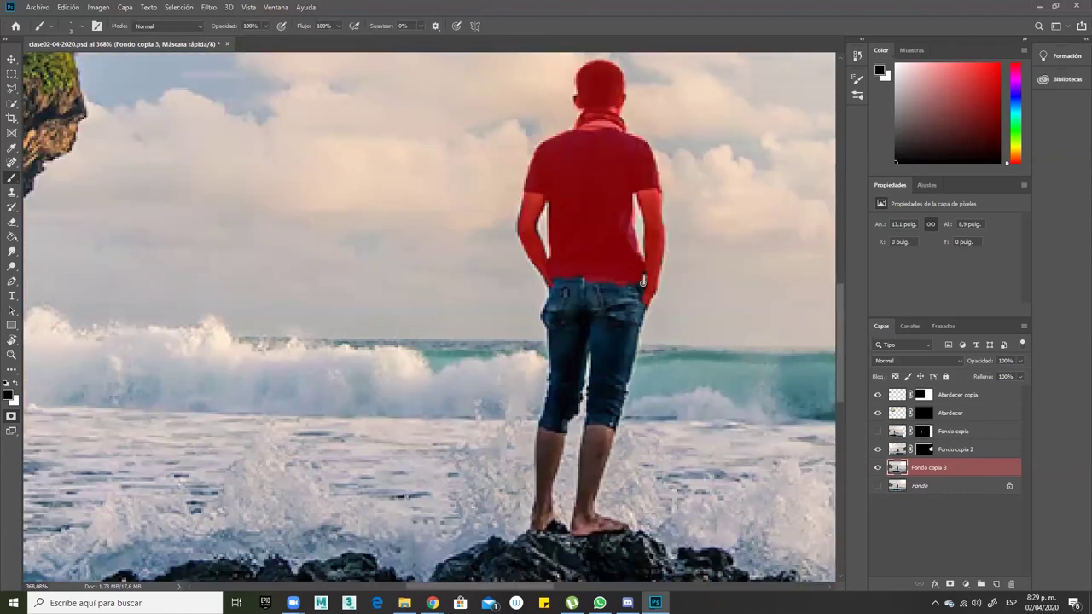
mouse_move(625, 283)
mouse_down()
mouse_move(615, 327)
mouse_move(594, 282)
mouse_move(567, 312)
mouse_move(571, 279)
mouse_move(600, 279)
mouse_move(608, 309)
mouse_move(615, 289)
mouse_move(630, 297)
mouse_move(609, 327)
mouse_move(593, 326)
mouse_move(631, 332)
mouse_move(604, 357)
mouse_move(623, 319)
mouse_move(609, 411)
mouse_up()
alt+right_click(616, 350)
alt+right_click(573, 332)
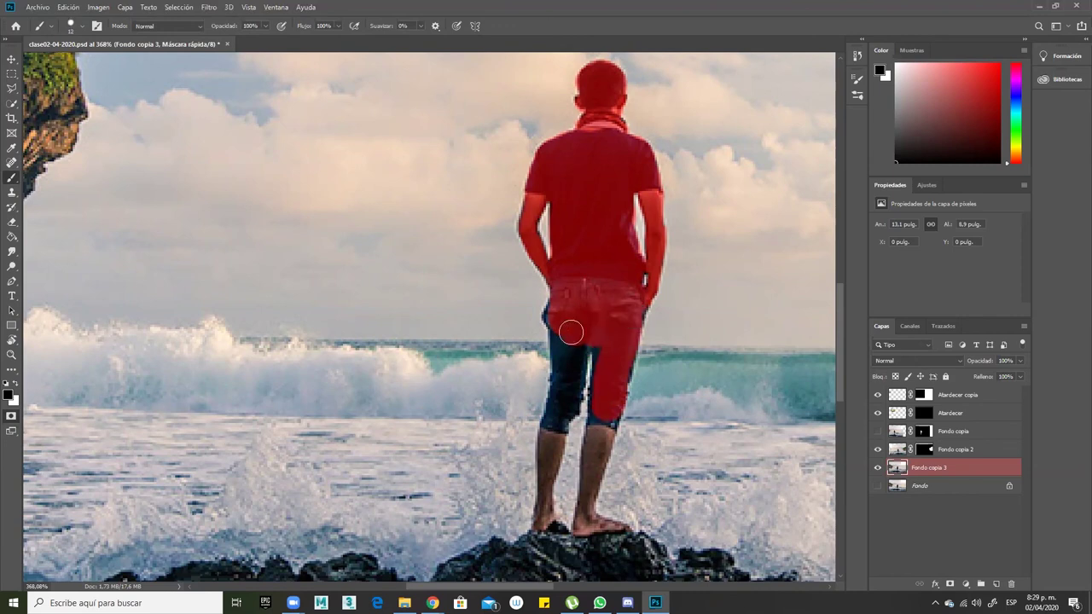
mouse_move(570, 352)
mouse_down()
mouse_move(542, 518)
mouse_move(608, 525)
mouse_move(586, 519)
mouse_move(609, 375)
mouse_move(590, 325)
mouse_move(567, 410)
mouse_move(551, 341)
mouse_move(551, 428)
mouse_move(587, 376)
mouse_move(578, 382)
mouse_move(609, 367)
mouse_up()
mouse_move(631, 322)
mouse_down()
mouse_move(567, 416)
mouse_move(547, 467)
mouse_move(560, 518)
mouse_up()
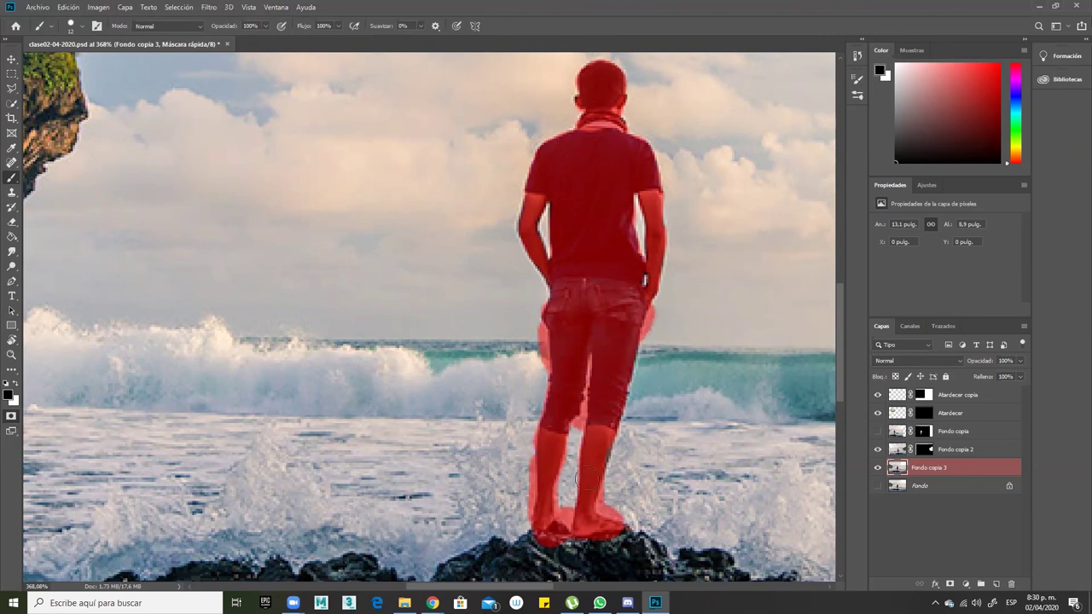
Erase the excess mask along the outer edge of the left lower leg with a size 5 Eraser.
scroll(623, 433, up, 5)
scroll(557, 349, up, 2)
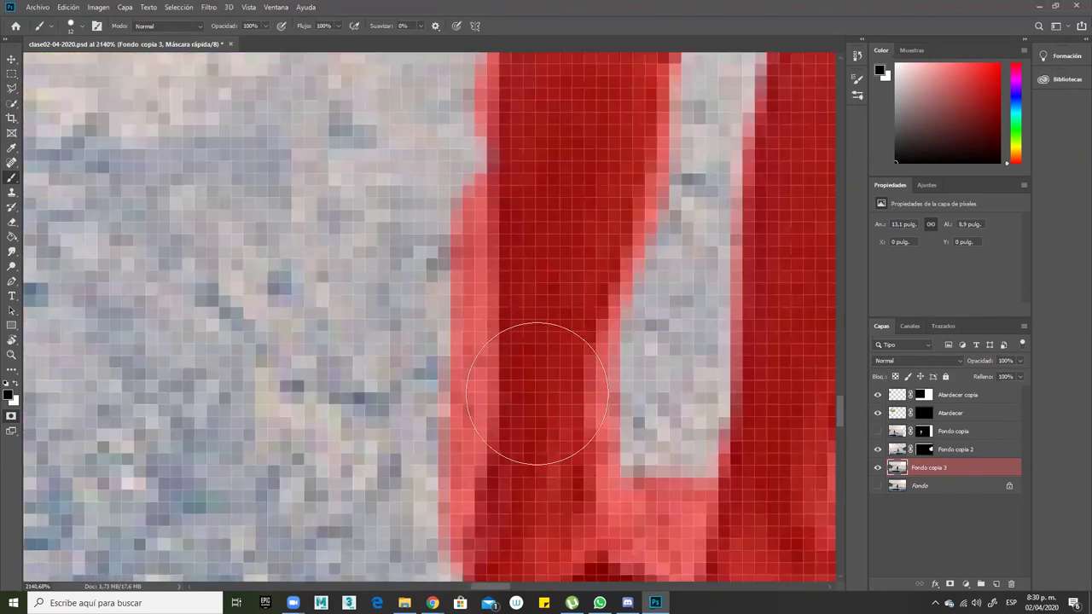
key(e)
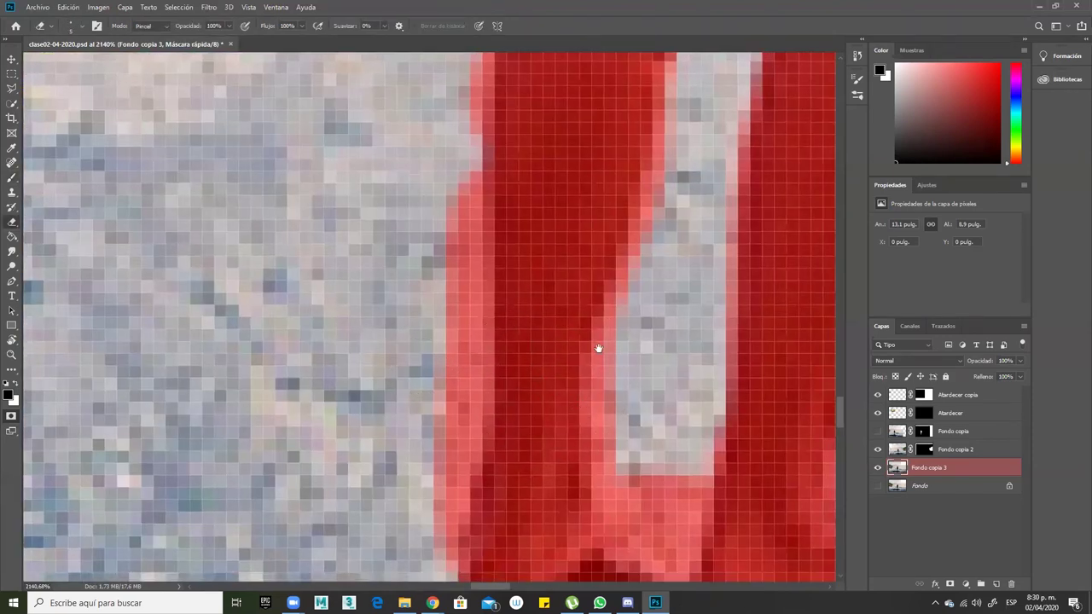
scroll(582, 414, down, 2)
mouse_move(486, 196)
mouse_down()
mouse_move(476, 119)
mouse_move(439, 298)
mouse_up()
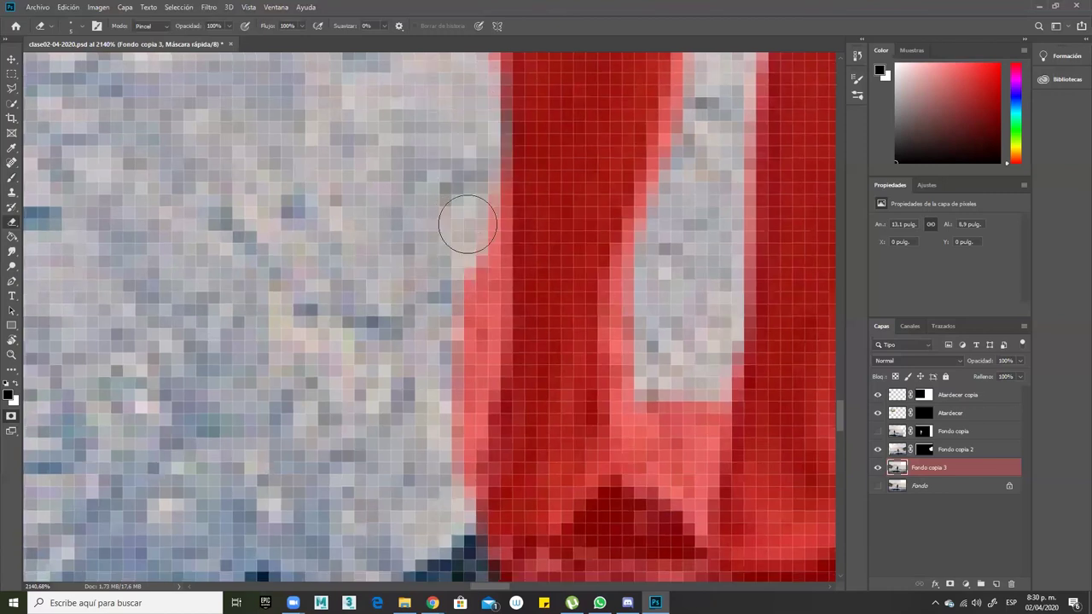
drag(426, 455, 465, 205)
drag(426, 297, 412, 277)
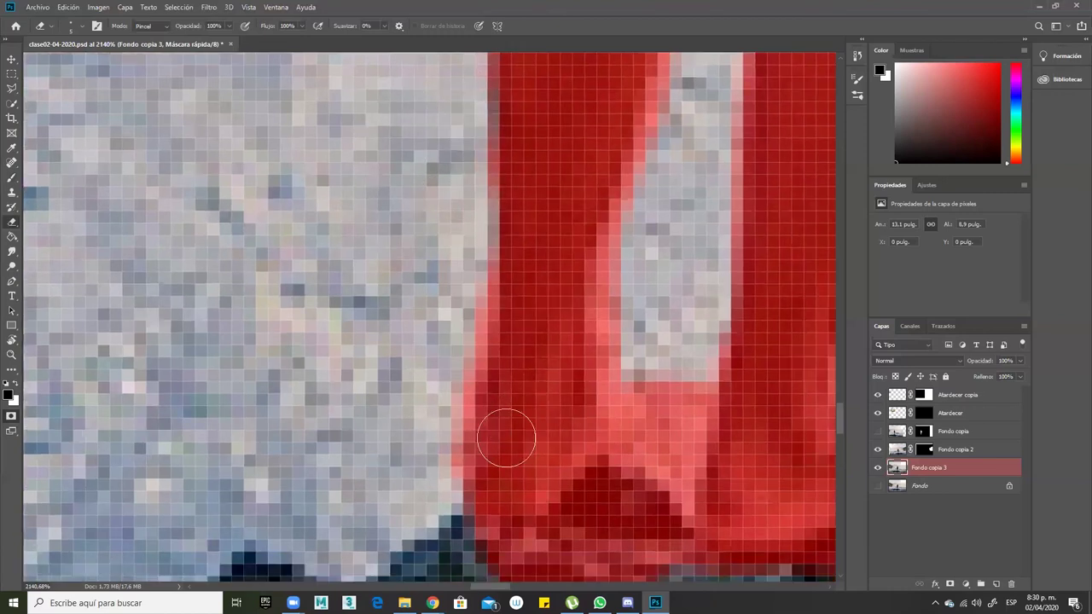
Erase the excess mask from the rock below and between the man's feet.
scroll(581, 415, down, 5)
drag(557, 349, 614, 317)
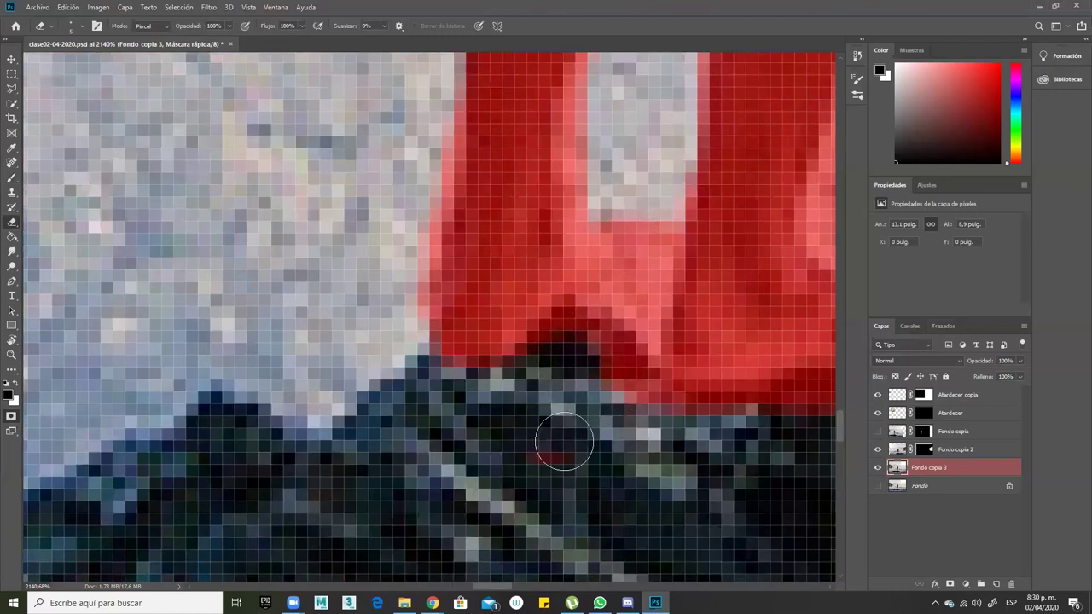
scroll(465, 397, right, 10)
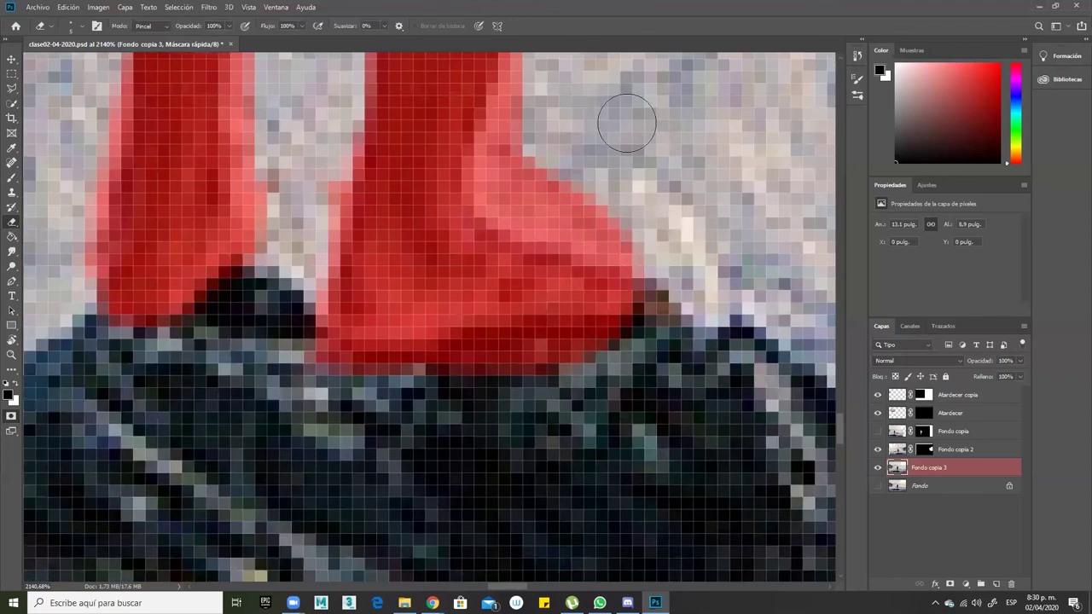
Paint the missing mask along the outer edge of the right calf with the Brush.
scroll(396, 501, up, 5)
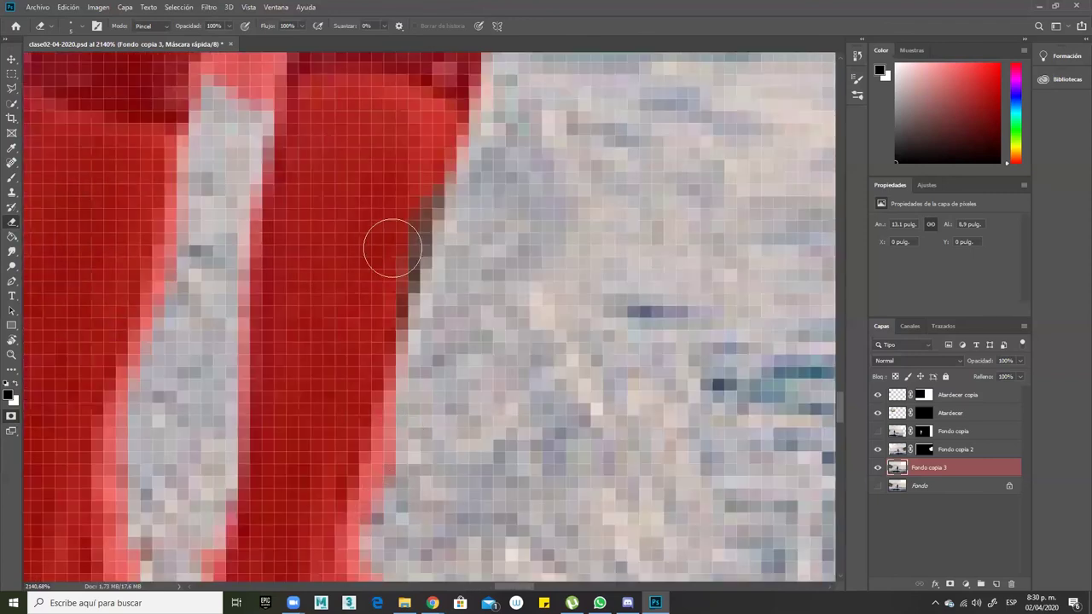
key(b)
drag(353, 214, 352, 288)
key(bracketleft)
key(bracketleft)
key(bracketleft)
Erase the excess mask between the man's legs from the jeans' cuffs up towards the knees with a size 4 Eraser.
key(e)
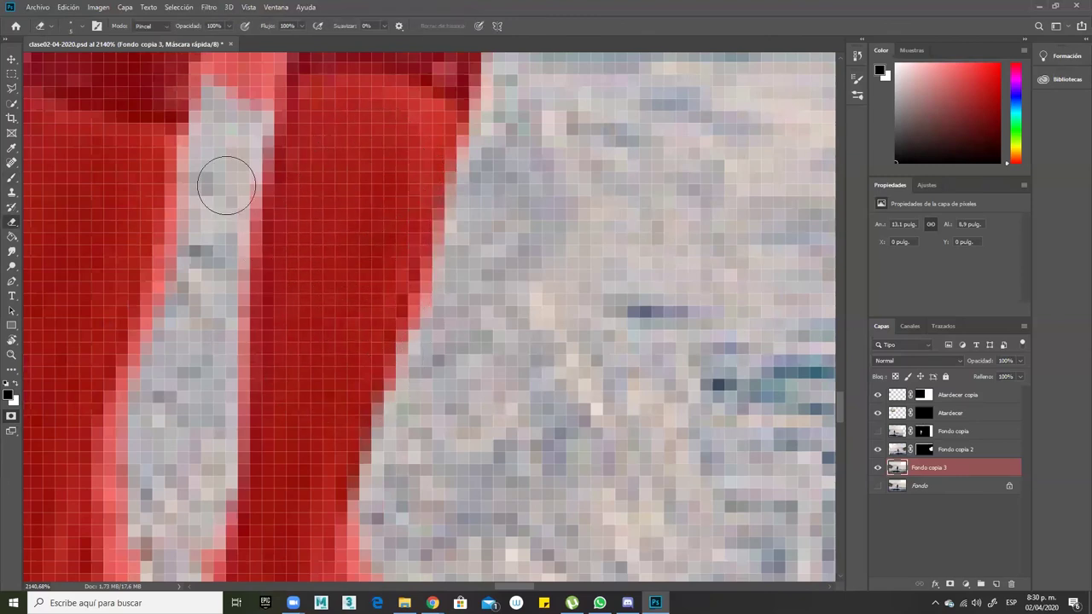
mouse_move(309, 200)
mouse_down()
mouse_move(368, 412)
mouse_move(304, 329)
mouse_move(317, 249)
mouse_up()
drag(505, 338, 510, 319)
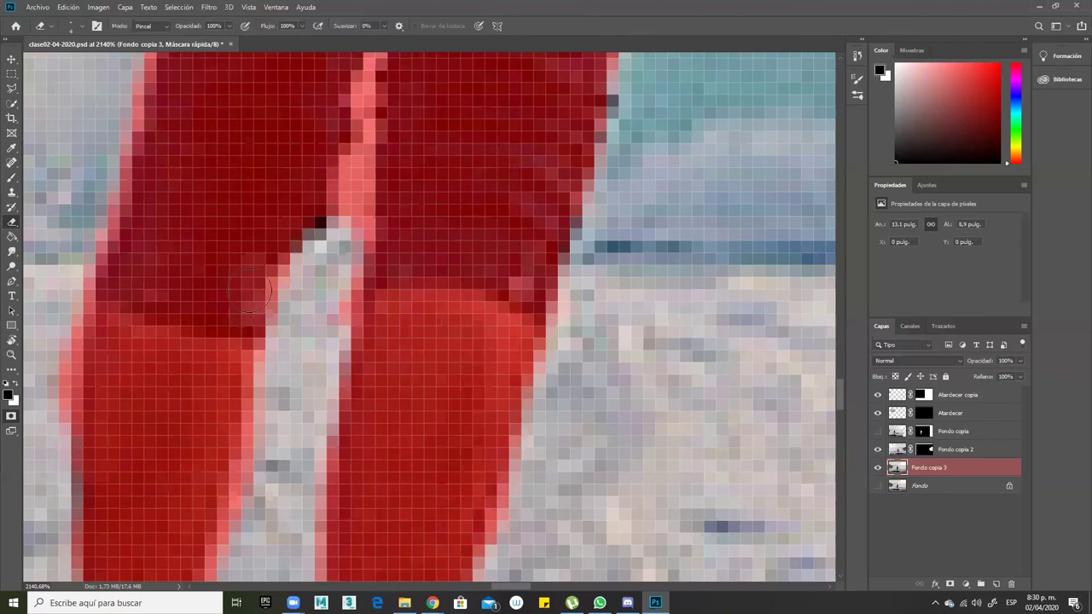
drag(421, 314, 571, 342)
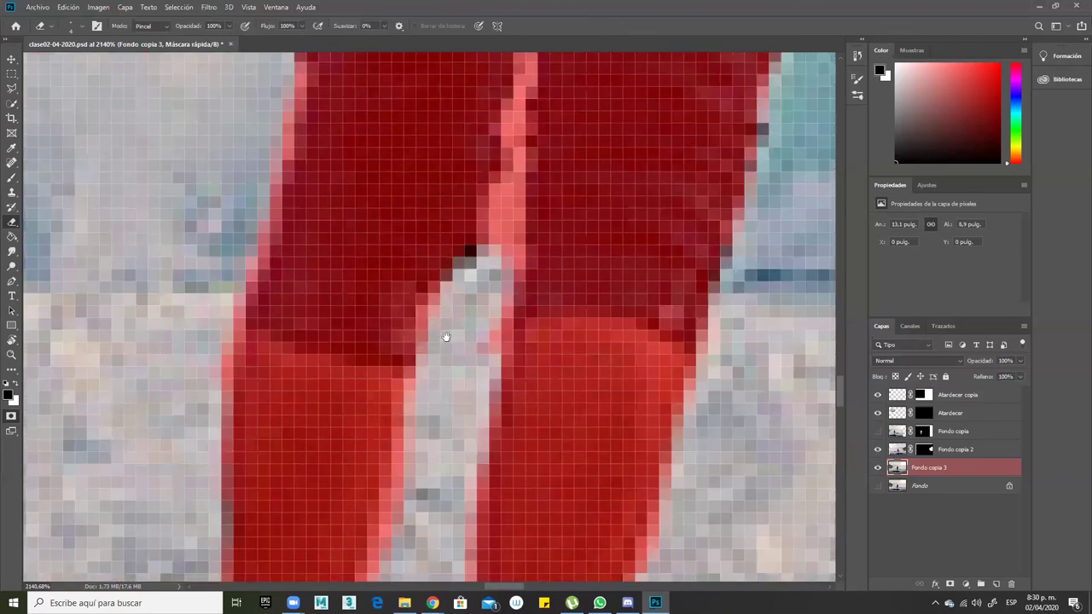
key(b)
drag(417, 240, 396, 300)
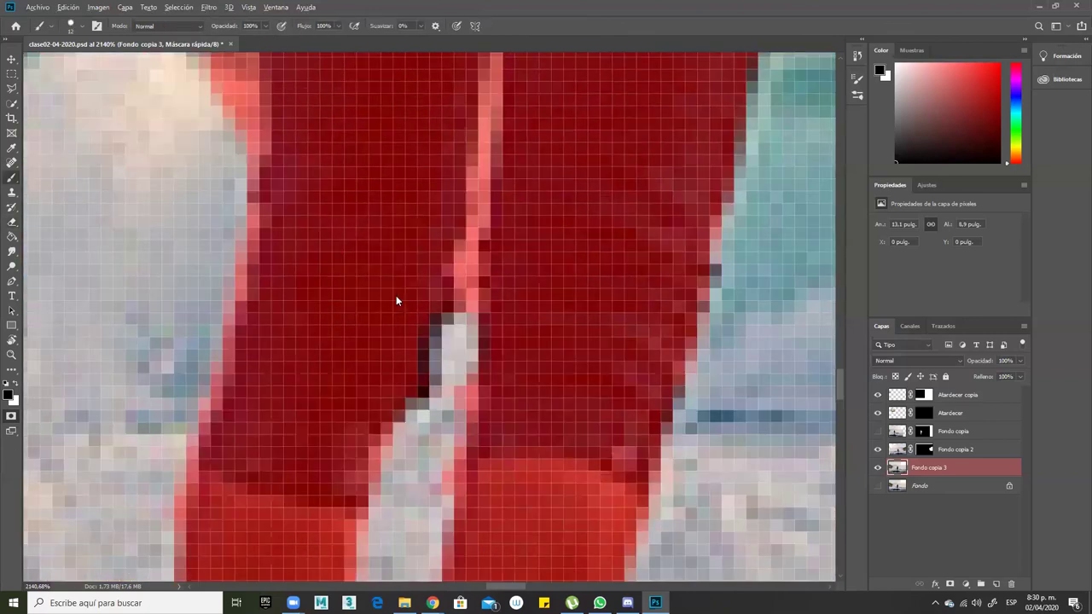
Erase the excess mask along the outer edge of the left thigh with the size 4 Eraser.
drag(410, 144, 448, 383)
key(e)
drag(250, 215, 318, 214)
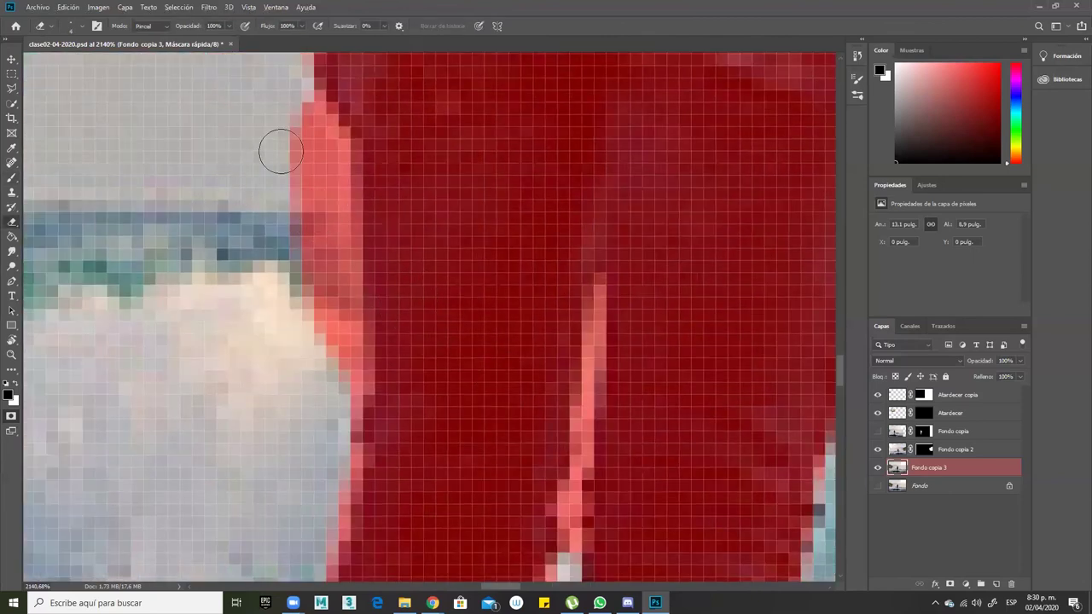
mouse_move(324, 309)
mouse_down()
mouse_move(332, 111)
mouse_move(361, 310)
mouse_move(331, 271)
mouse_up()
Clear the mask from the narrow slit between the thighs with a size 1 Eraser.
alt+right_click(527, 256)
mouse_move(565, 382)
mouse_down()
mouse_move(522, 262)
mouse_move(493, 406)
mouse_up()
drag(618, 341, 556, 364)
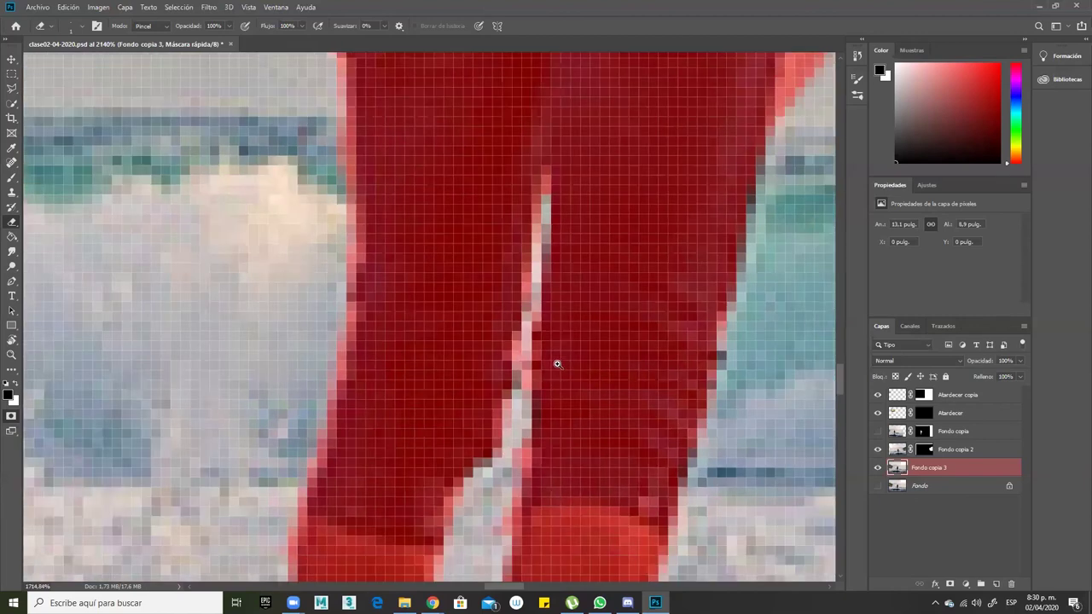
Erase the excess mask bulging outside the right hip, below the hand, with a size 3 Eraser.
drag(648, 255, 630, 282)
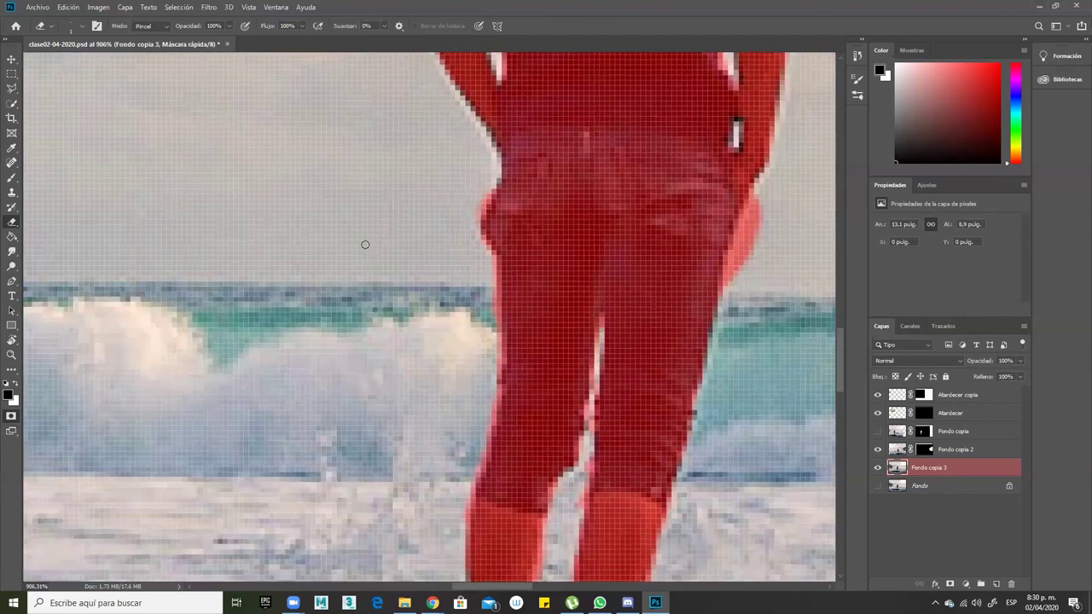
scroll(355, 284, up, 2)
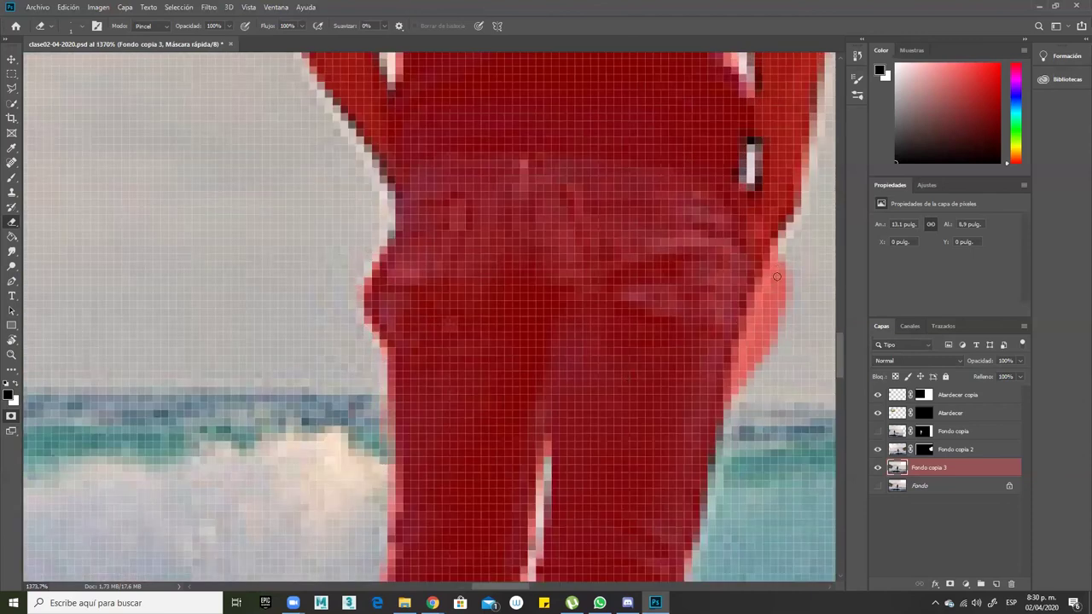
mouse_move(772, 307)
mouse_down()
mouse_move(781, 262)
mouse_move(747, 370)
mouse_move(750, 326)
mouse_move(770, 324)
mouse_move(760, 377)
mouse_up()
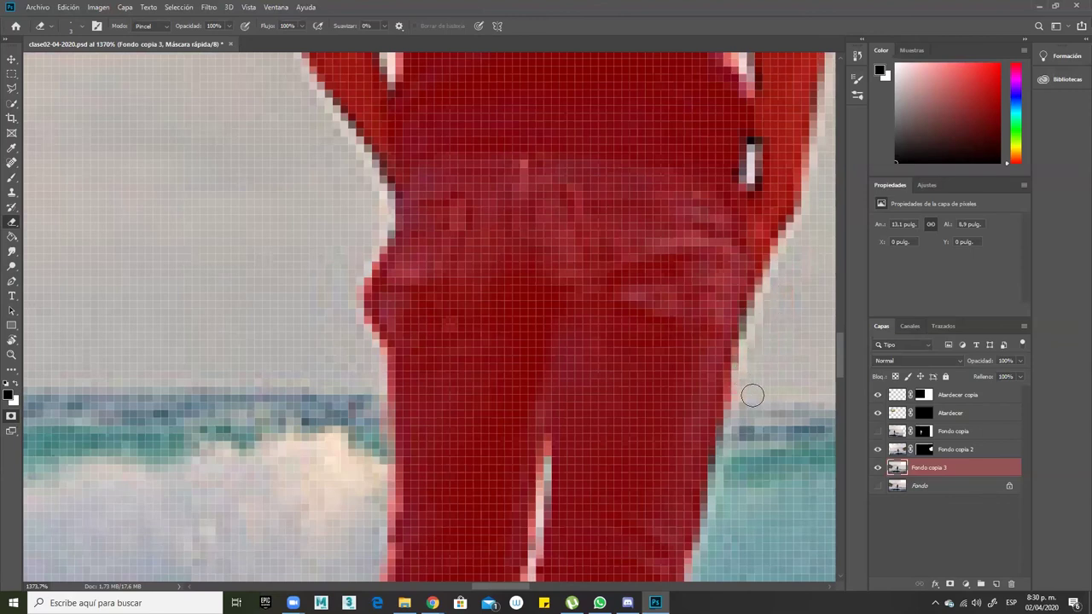
drag(647, 389, 670, 332)
drag(747, 296, 817, 210)
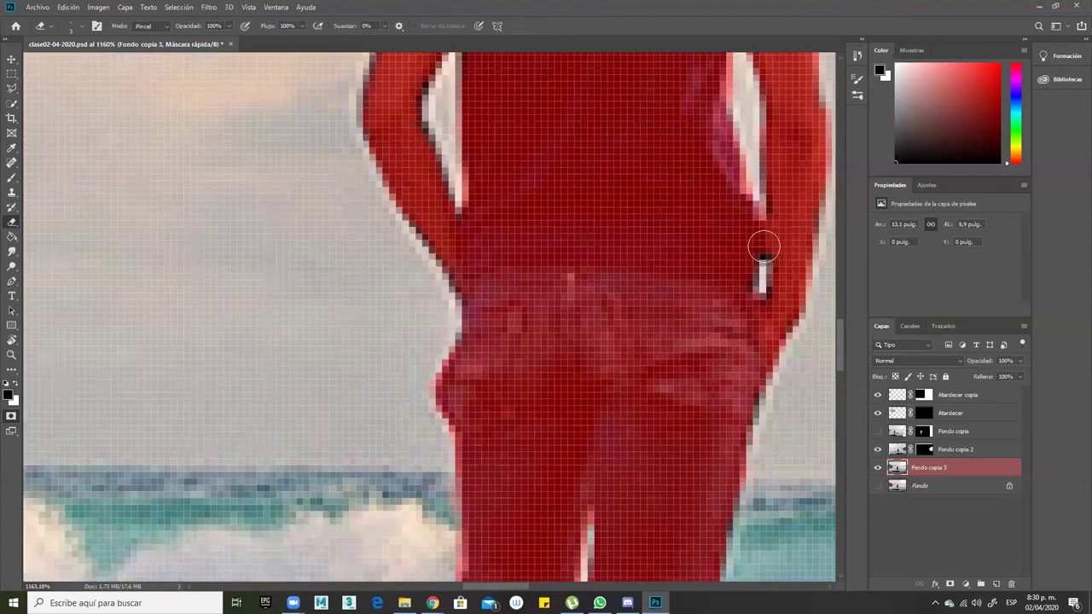
Remove the excess mask beneath the right foot's sole and clean up the mask along the foot's upper edge.
key(b)
drag(767, 309, 688, 321)
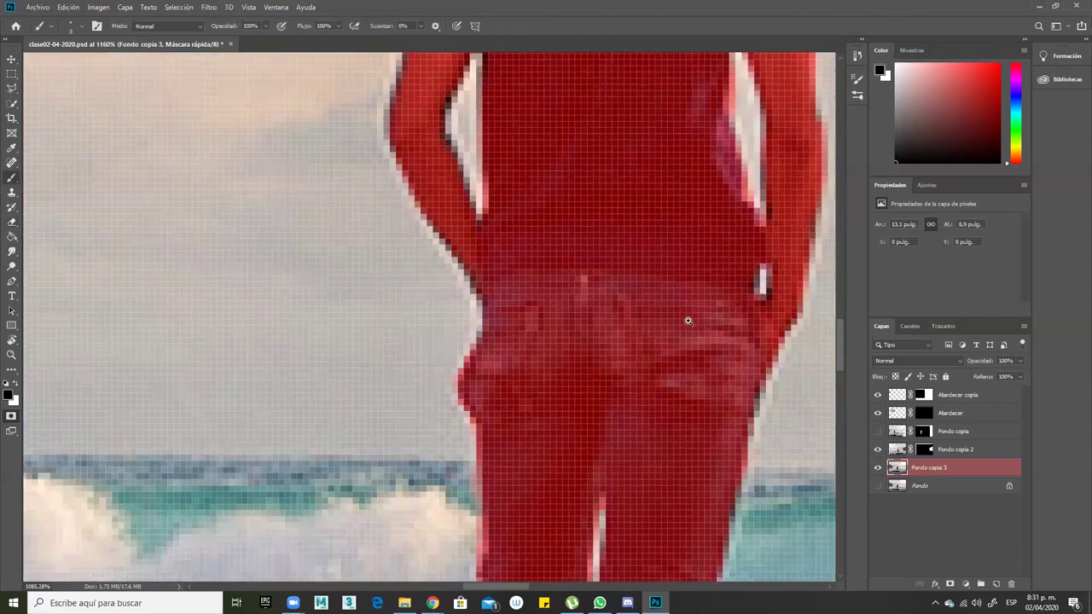
key(ctrl+0)
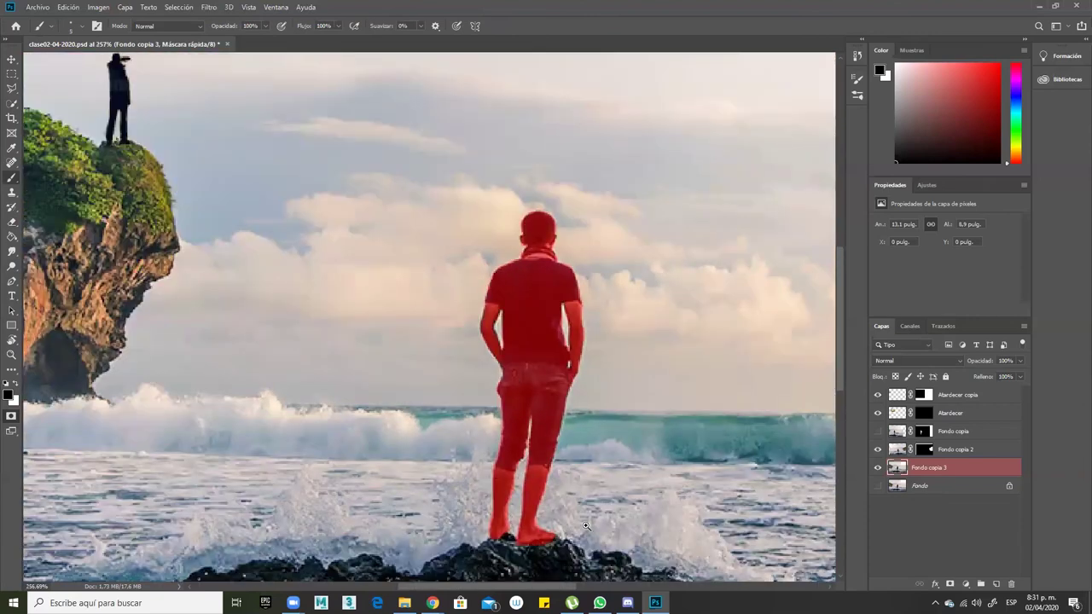
scroll(573, 538, up, 3)
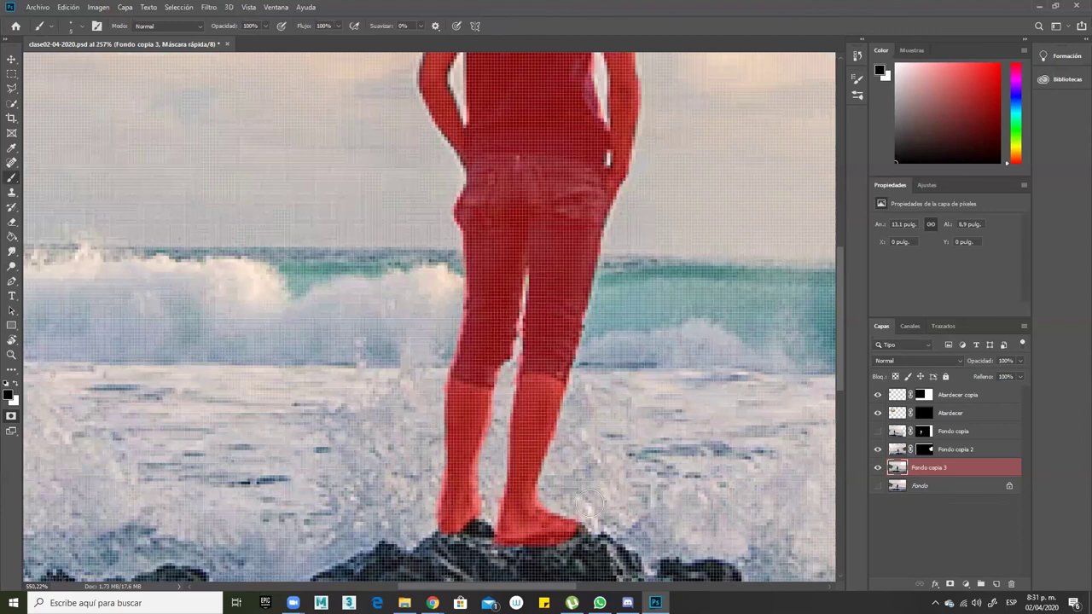
scroll(577, 512, up, 2)
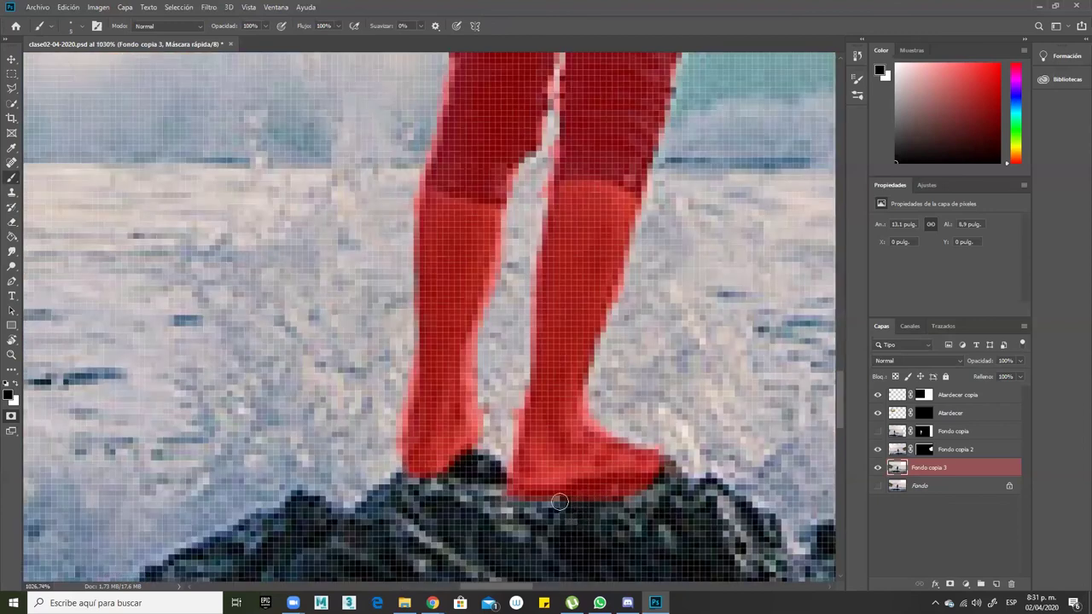
key(ctrl+z)
key(e)
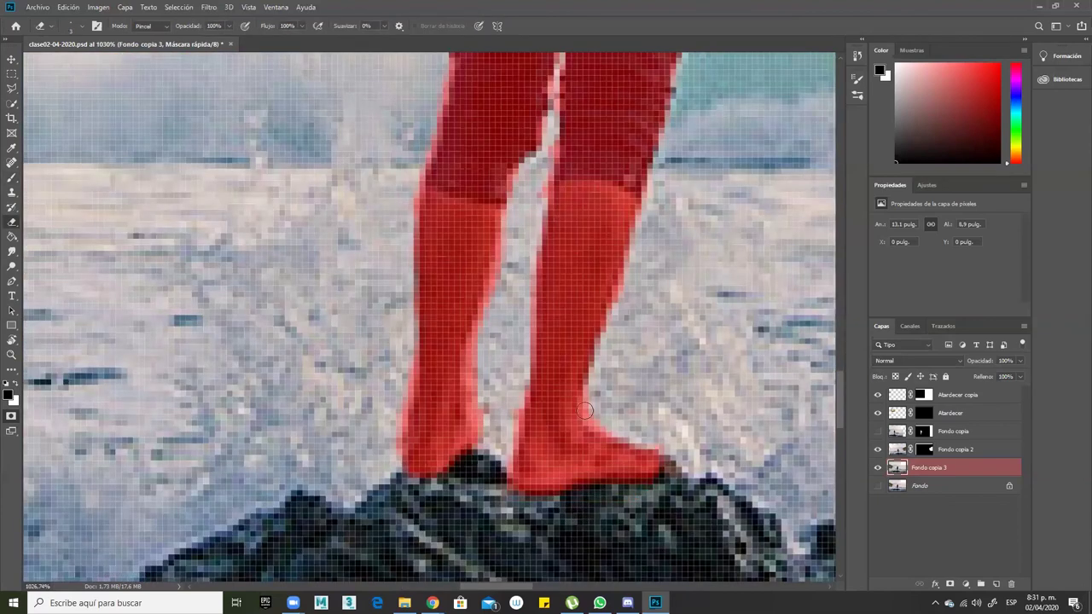
drag(589, 402, 625, 430)
scroll(665, 398, down, 2)
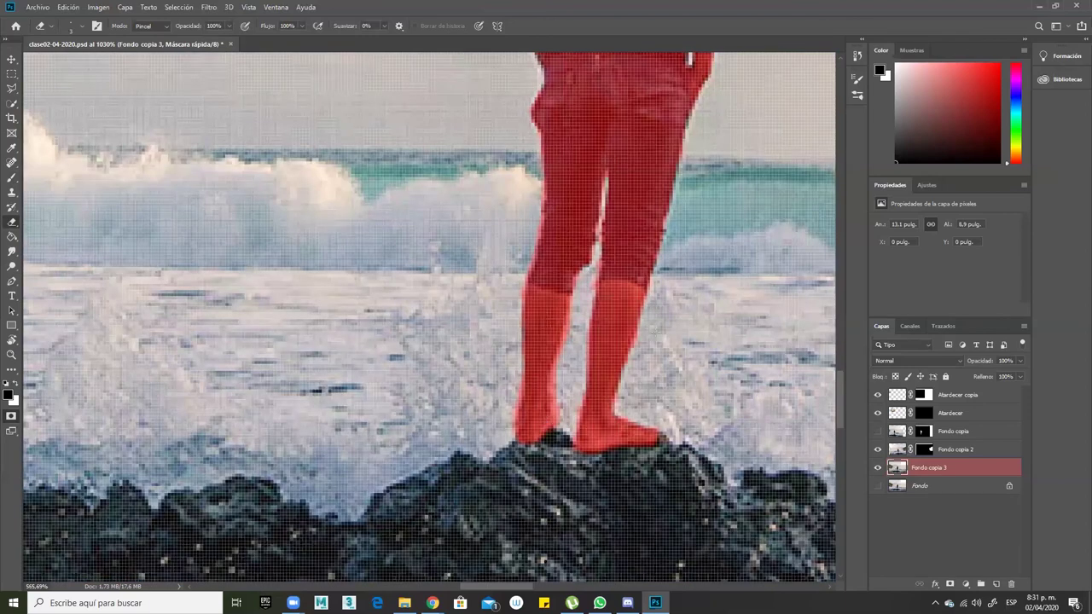
Exit Quick Mask mode and invert the selection so that only the standing man is selected.
key(ctrl+0)
key(q)
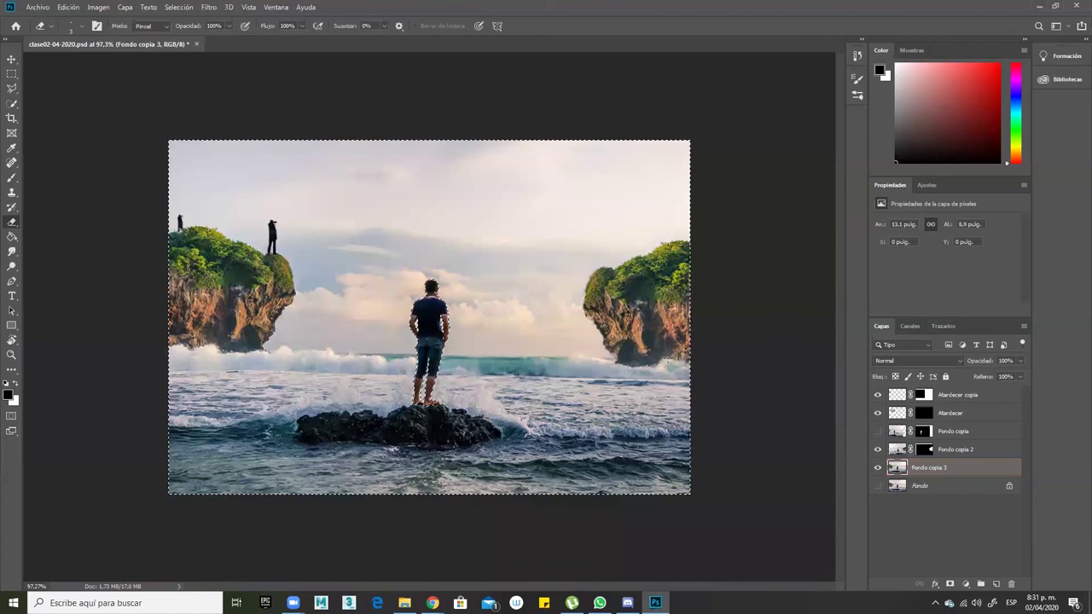
key(ctrl+d)
click(11, 58)
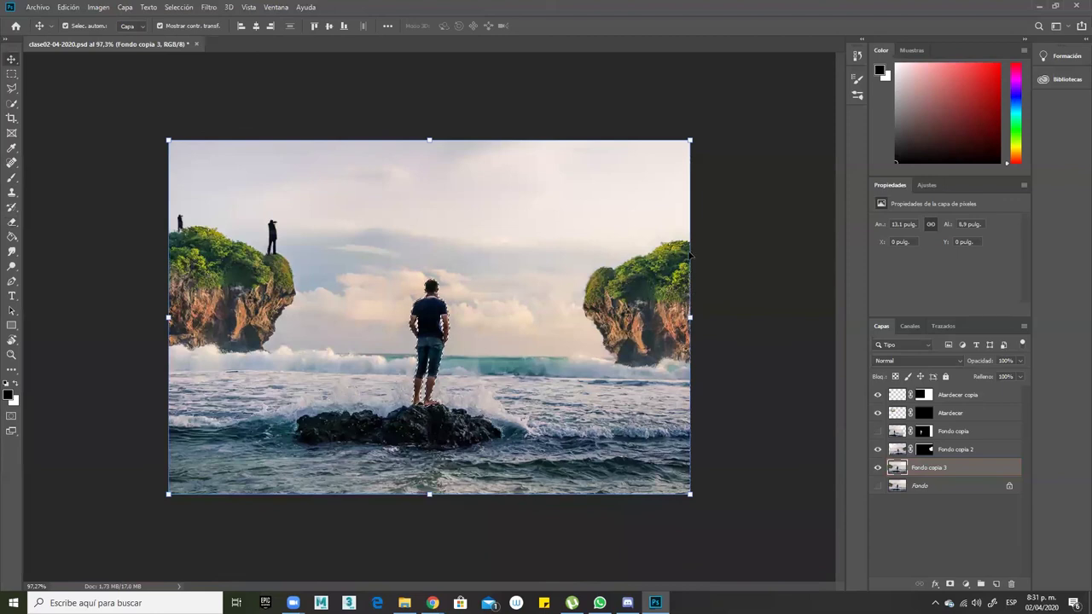
click(11, 88)
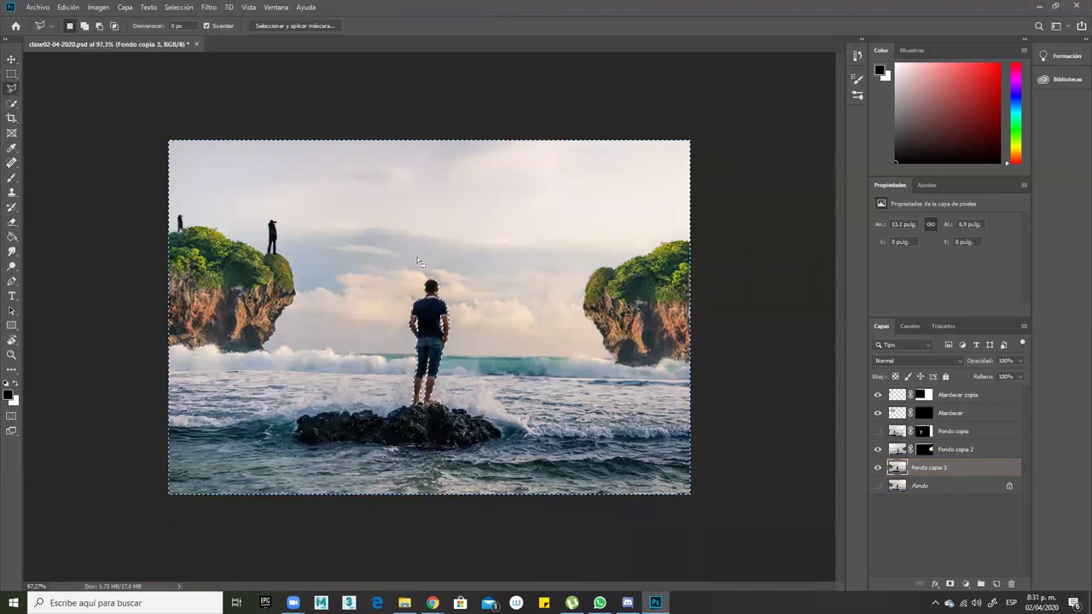
click(173, 10)
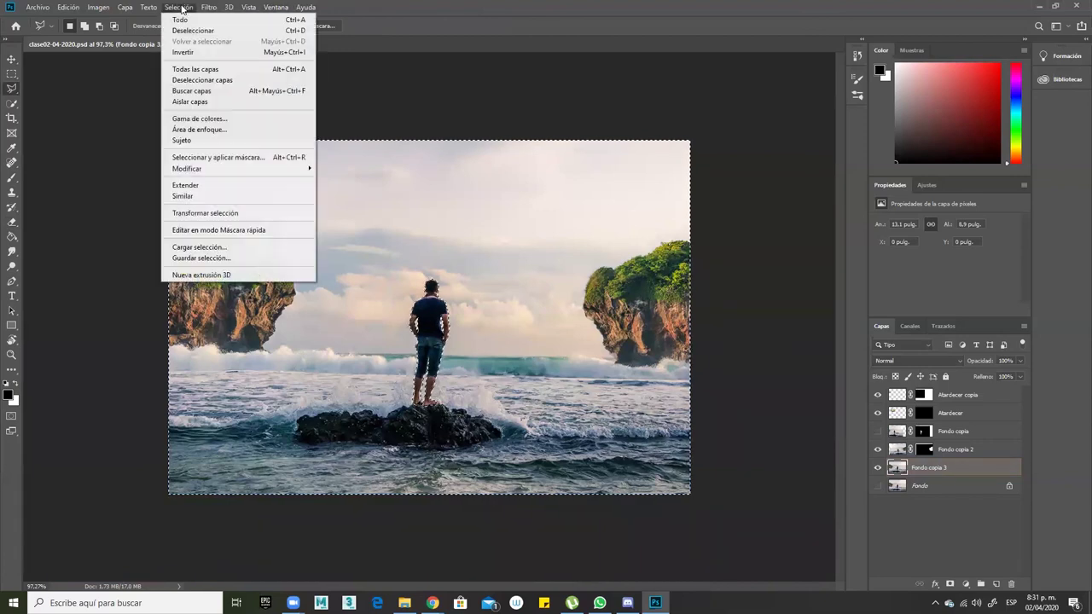
click(195, 50)
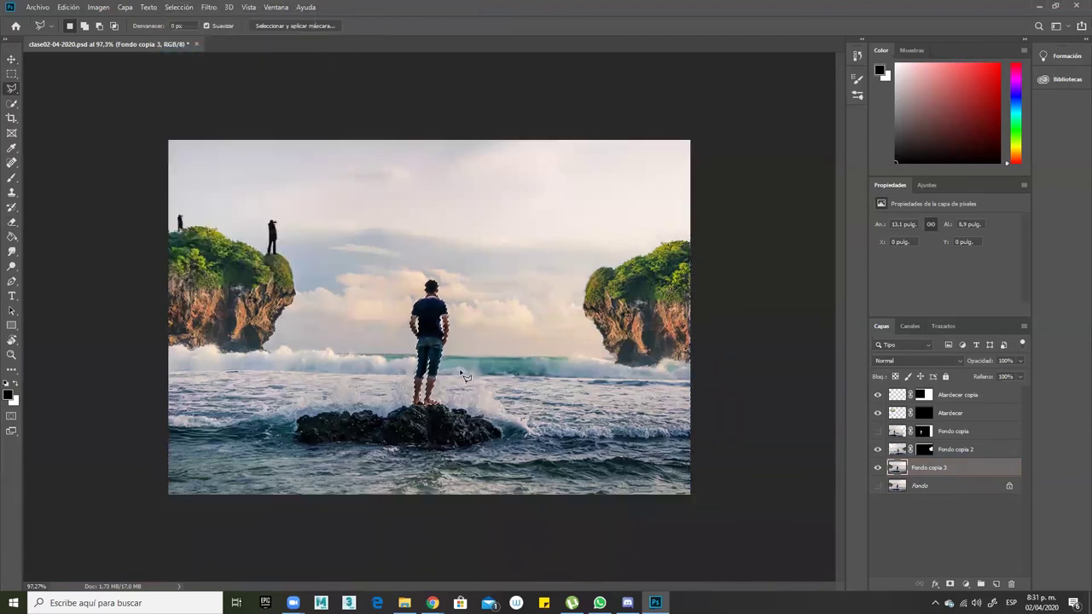
Cut the selected man out of the Fondo copia 3 layer.
click(12, 59)
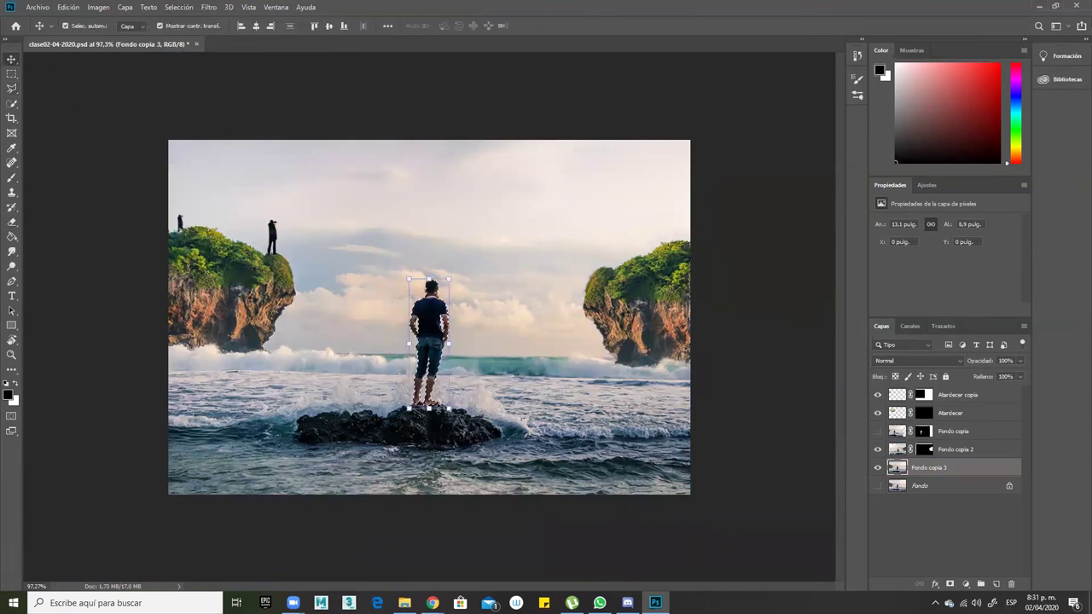
key(ctrl+z)
key(Delete)
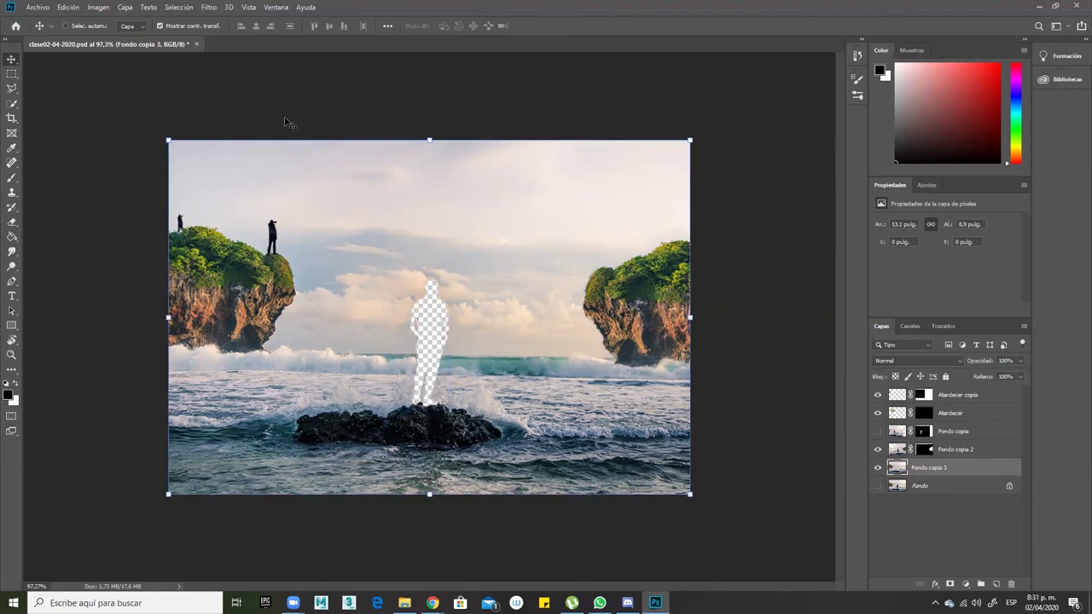
Paste the cut man onto a new layer and move him over the sea beside the right cliff.
key(ctrl+v)
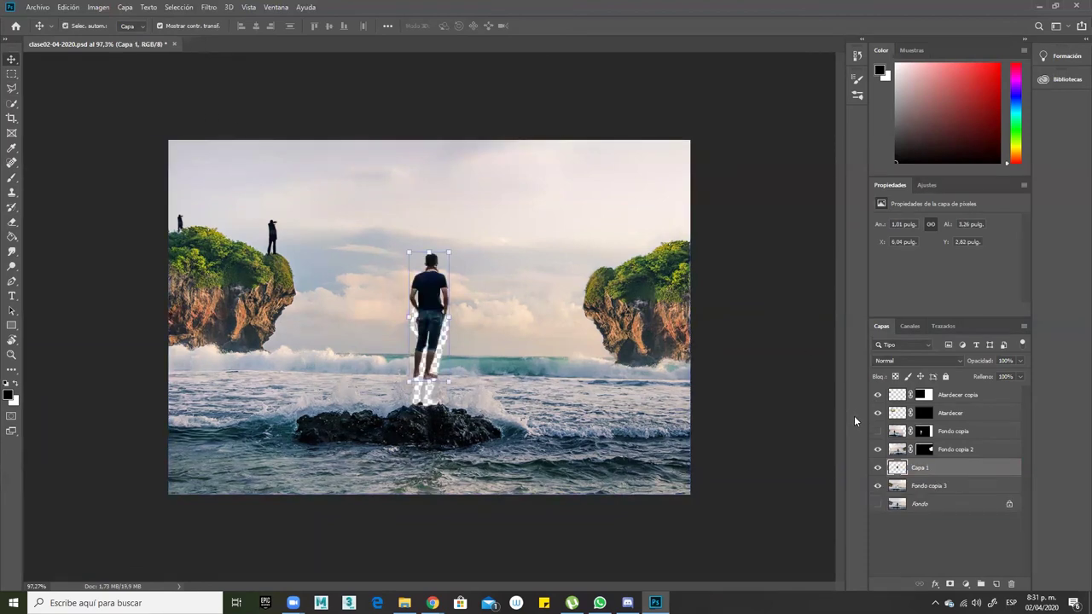
drag(419, 294, 531, 293)
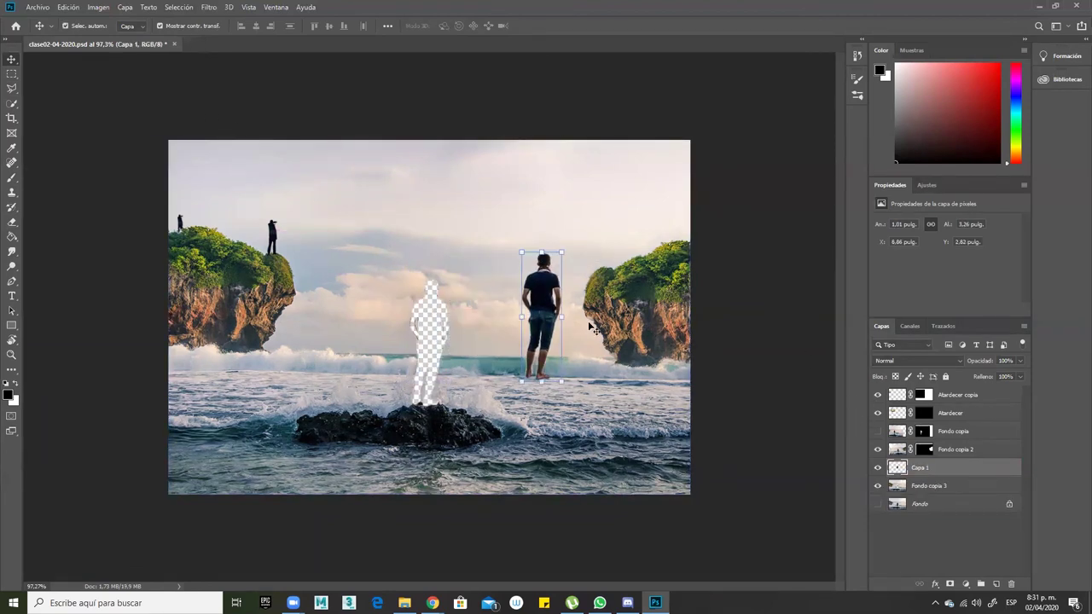
drag(459, 335, 493, 327)
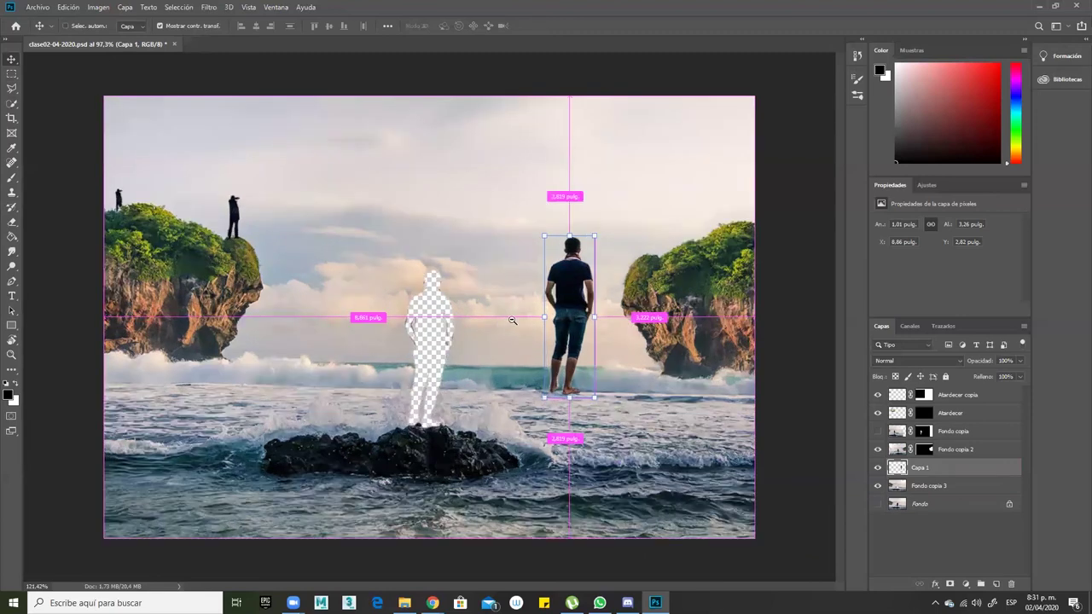
Rename the pasted man's layer as personajw.
scroll(821, 472, up, 3)
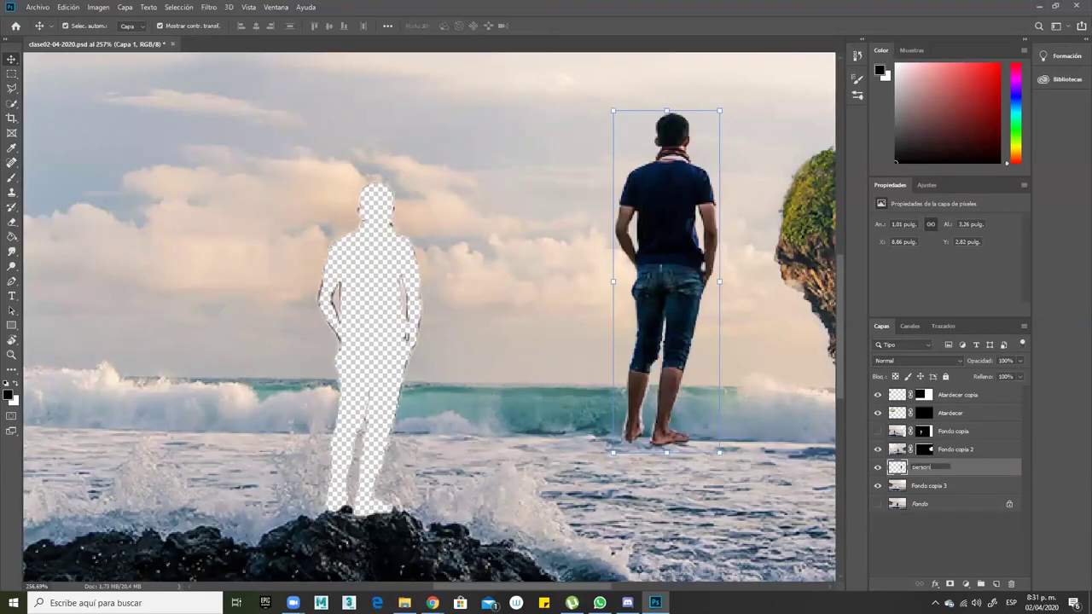
key(Return)
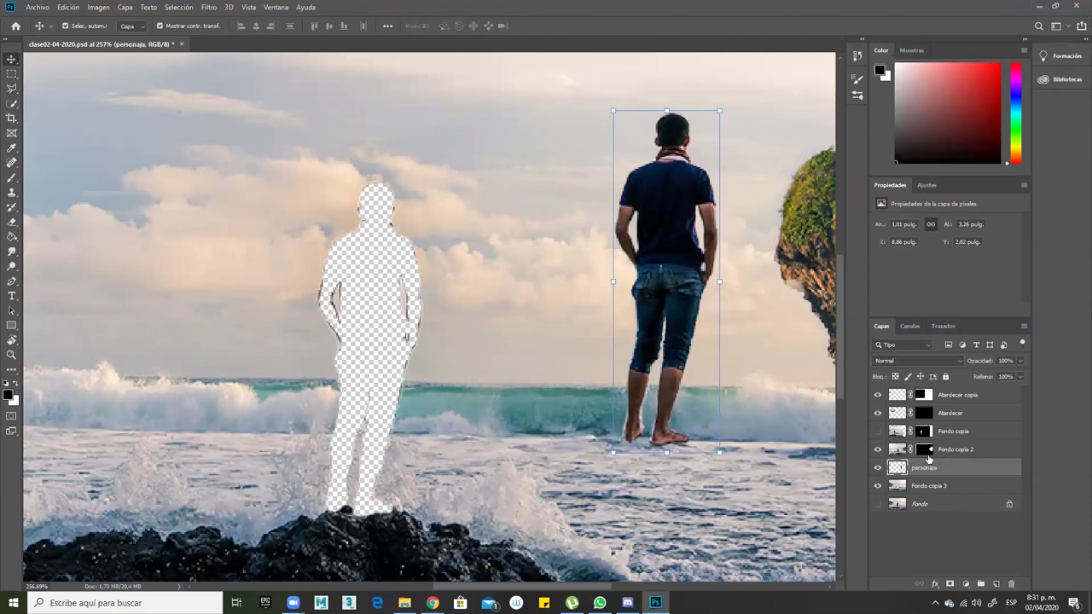
double_click(928, 468)
key(Return)
drag(737, 407, 682, 413)
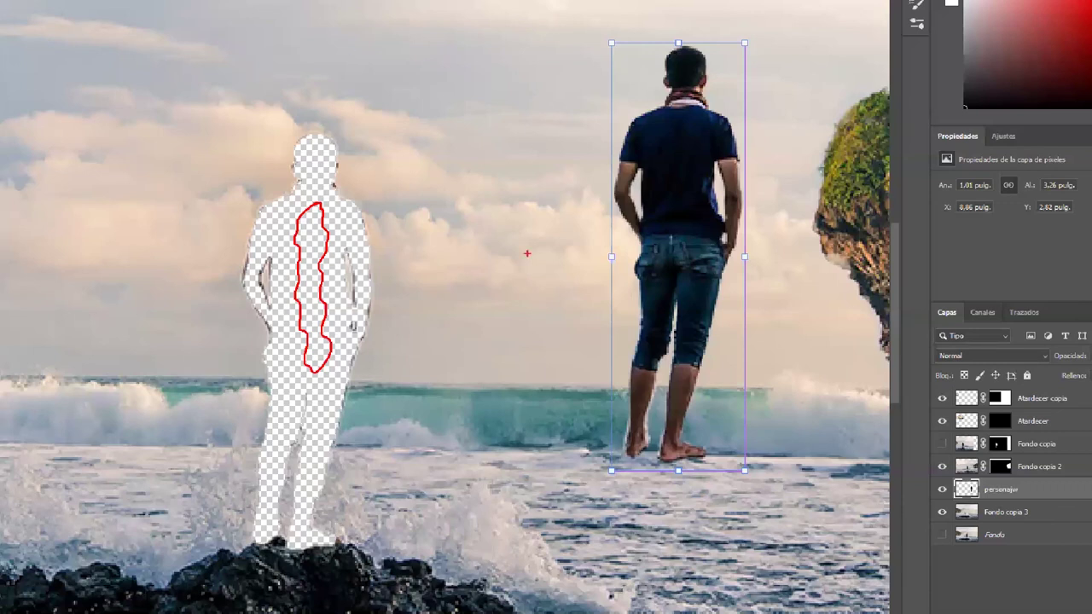
mouse_move(308, 151)
mouse_down()
mouse_move(276, 249)
mouse_move(297, 399)
mouse_move(275, 437)
mouse_move(328, 452)
mouse_up()
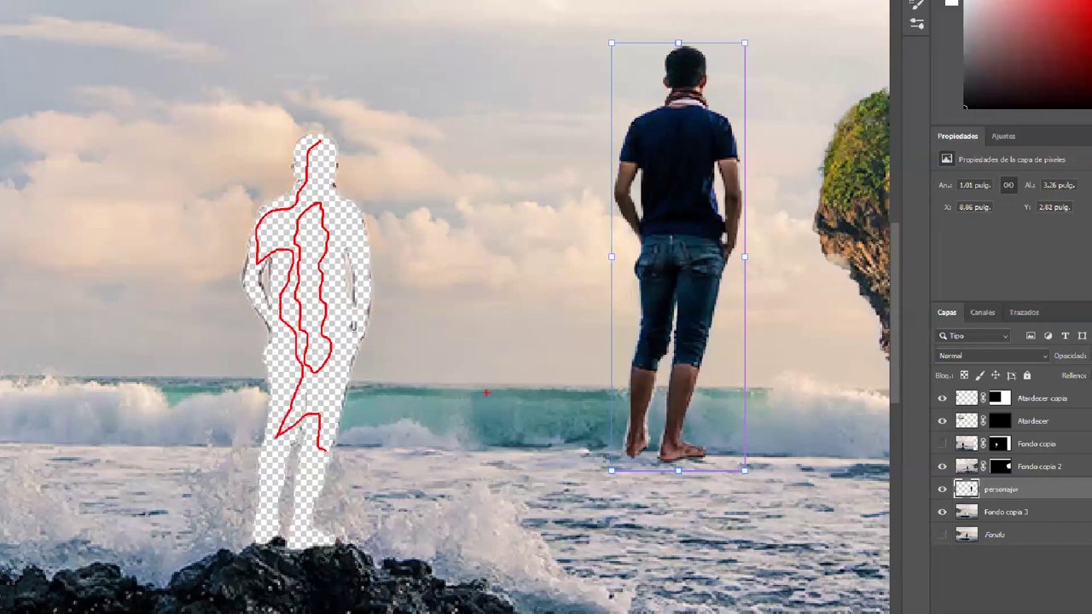
key(Escape)
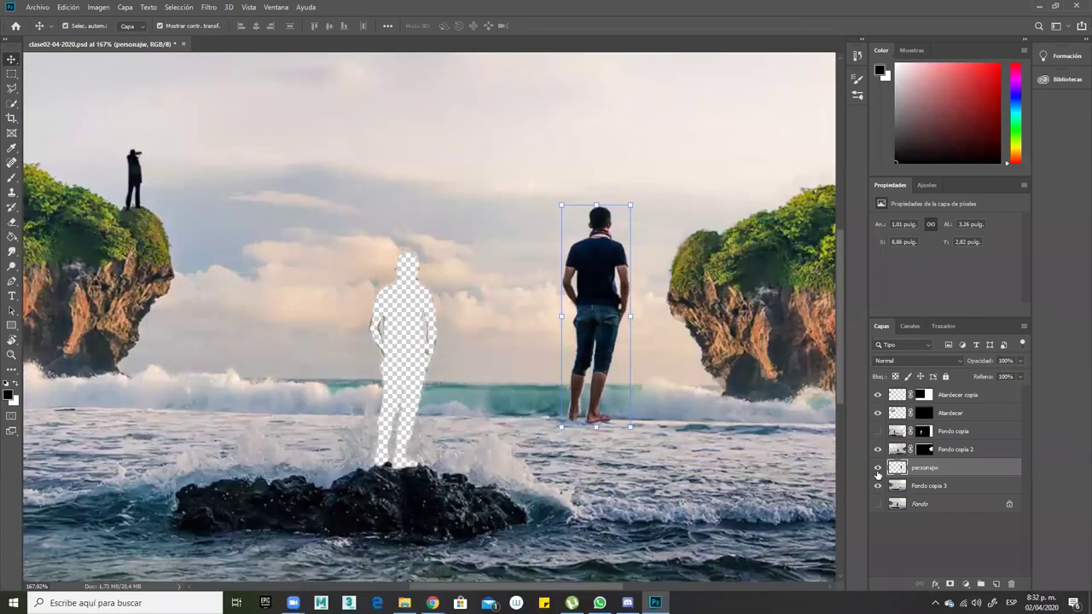
Hide and show the personajw and Fondo copia 3 layers in turn to check what each contains.
click(877, 467)
click(877, 467)
click(878, 486)
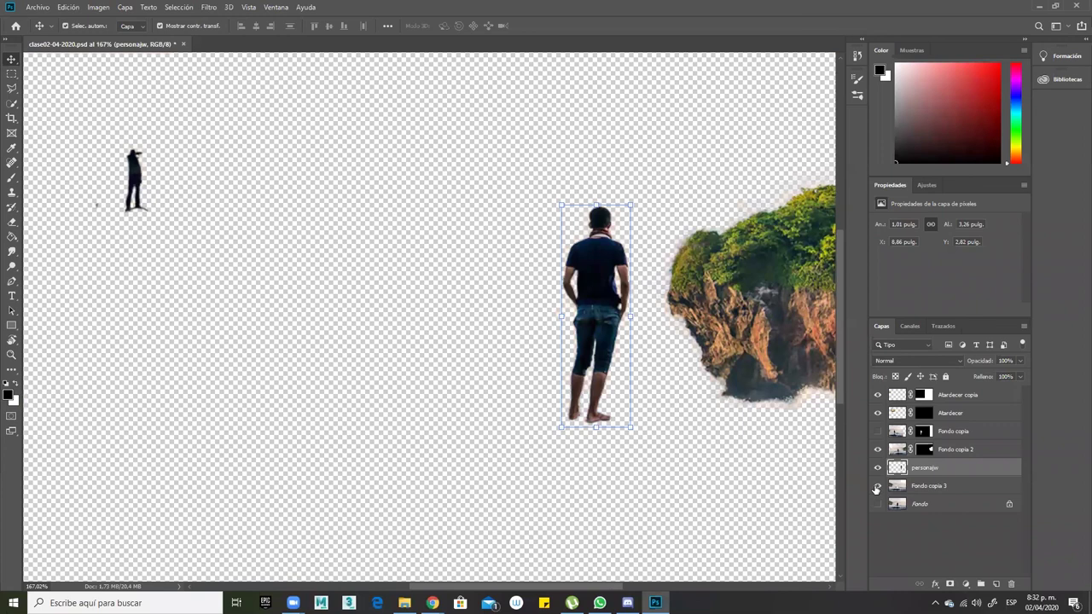
click(877, 486)
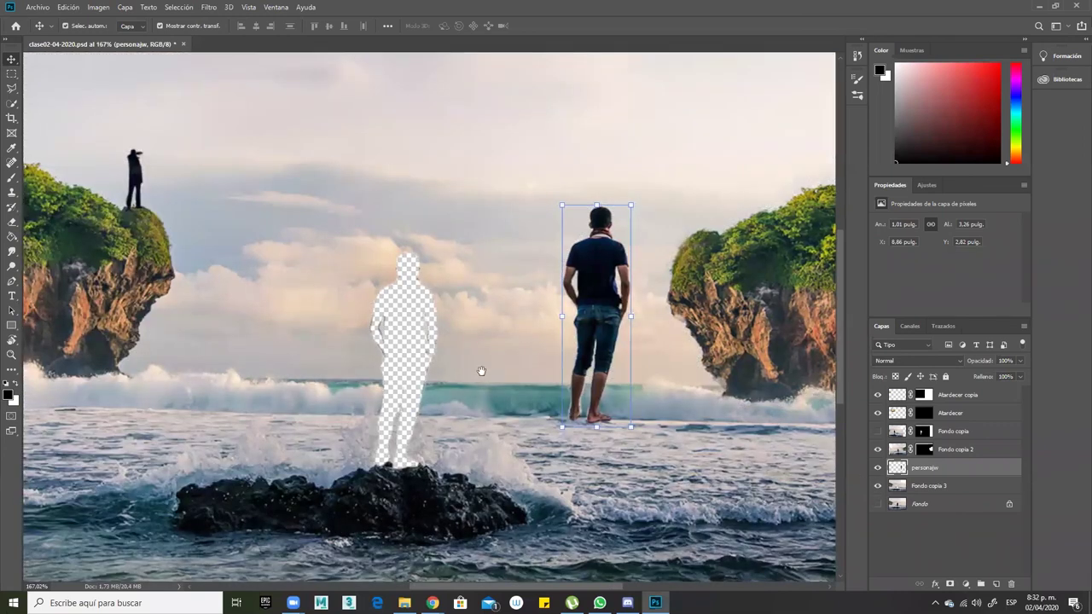
scroll(482, 372, up, 3)
scroll(531, 414, down, 2)
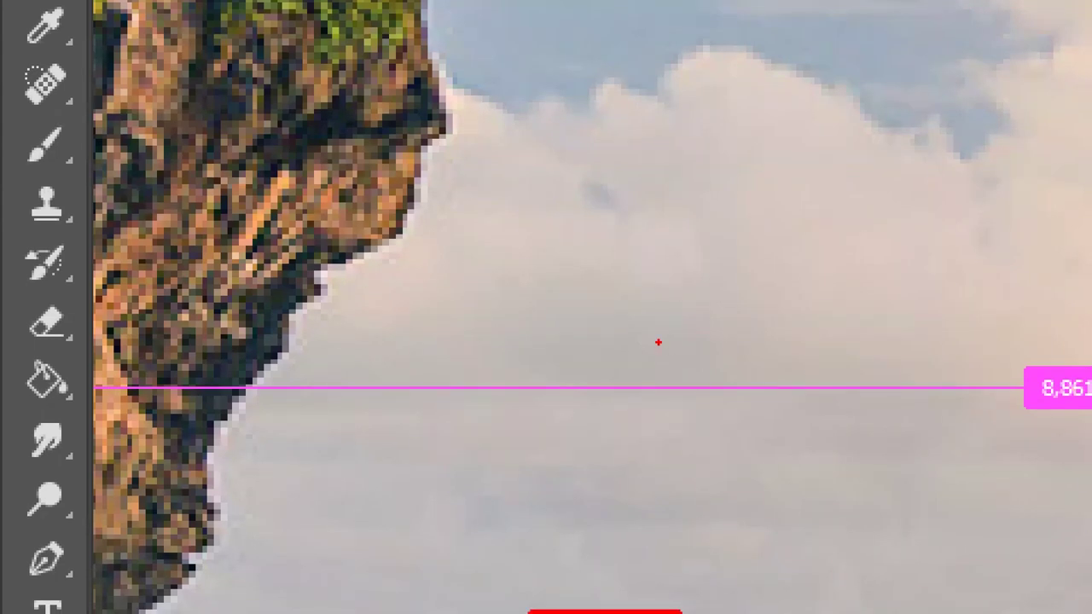
drag(662, 357, 800, 417)
mouse_move(3, 169)
mouse_down()
mouse_move(10, 256)
mouse_move(101, 243)
mouse_up()
drag(878, 109, 94, 203)
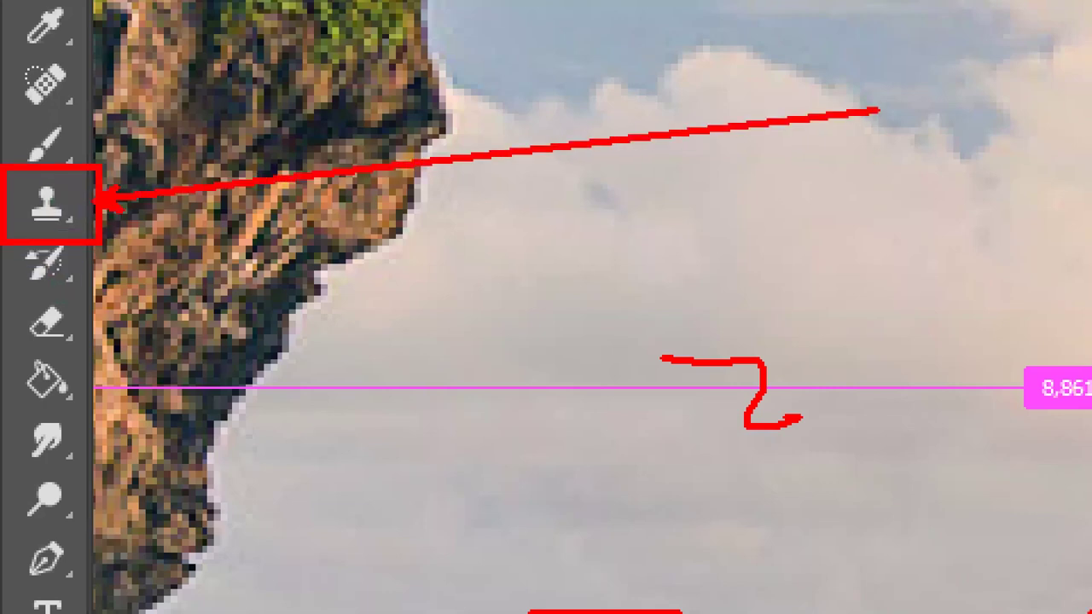
Activate the Clone Stamp tool and try it across the man-shaped hole at the horizon.
key(Escape)
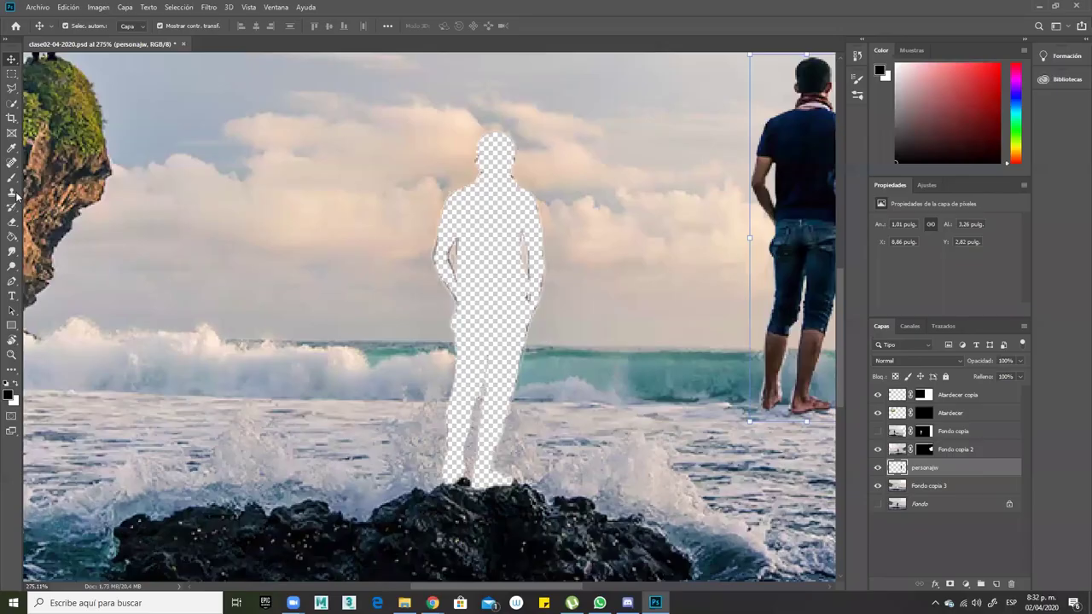
click(15, 194)
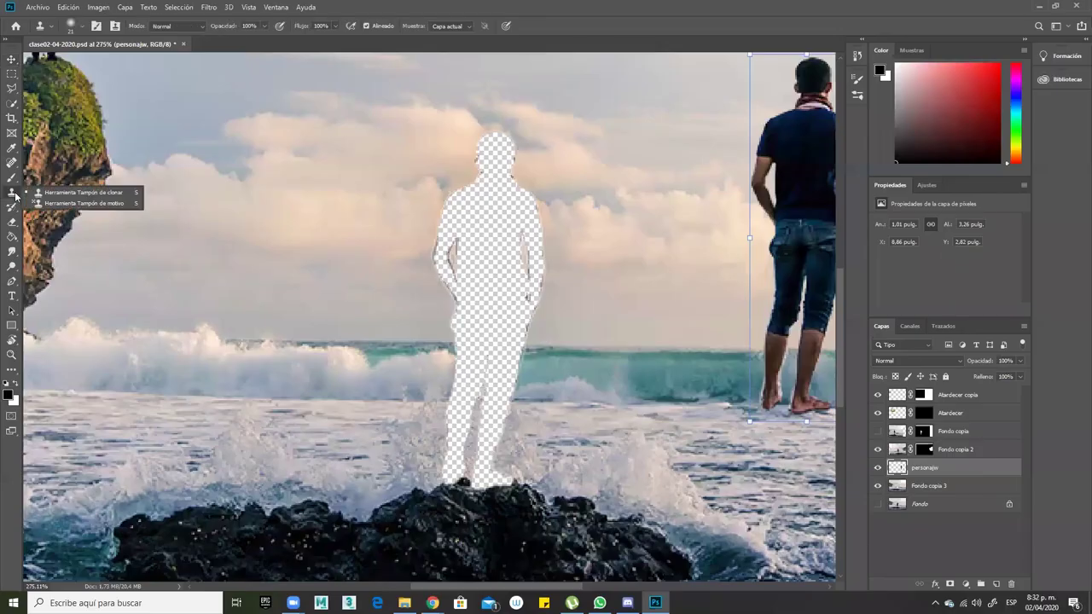
click(120, 193)
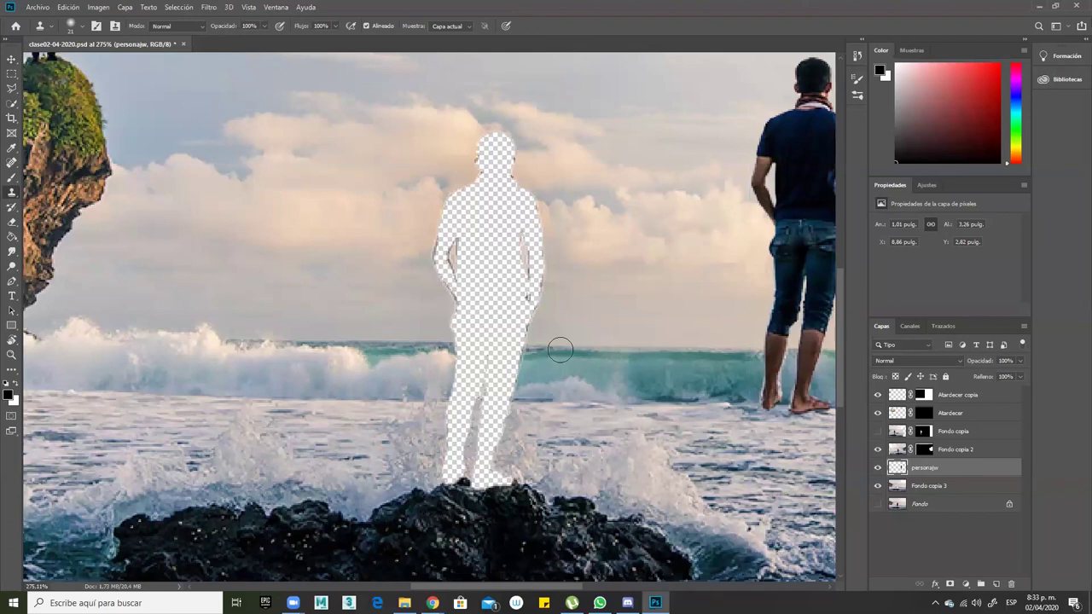
click(515, 346)
drag(515, 346, 511, 347)
mouse_move(480, 361)
mouse_down()
mouse_move(491, 368)
mouse_move(481, 359)
mouse_move(483, 383)
mouse_move(467, 370)
mouse_up()
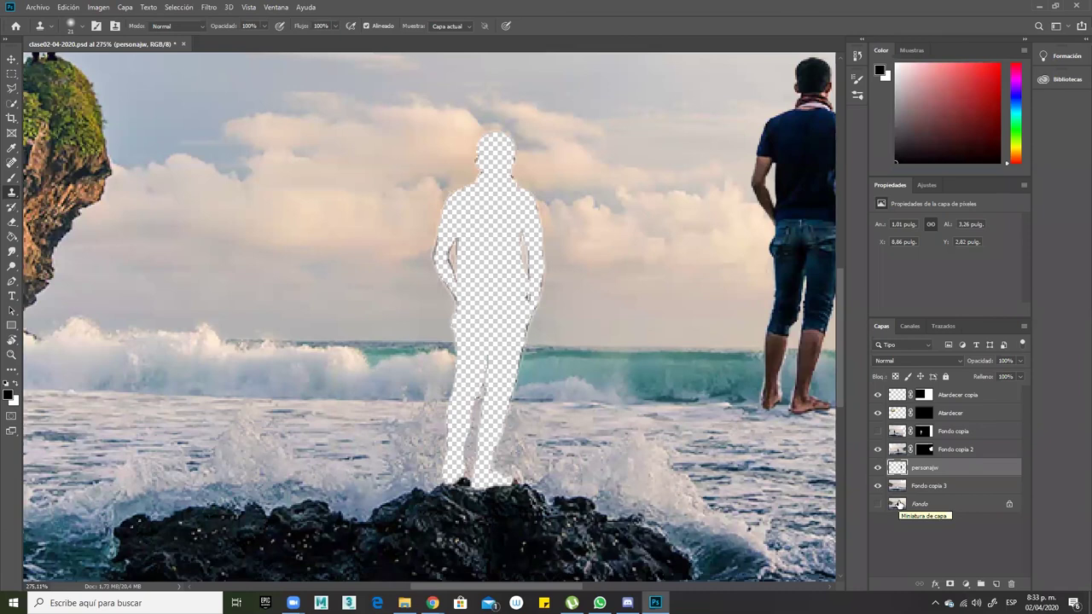
Identify the Fondo copia 3 layer by toggling its visibility and rename it as Paisaje.
click(938, 486)
click(876, 487)
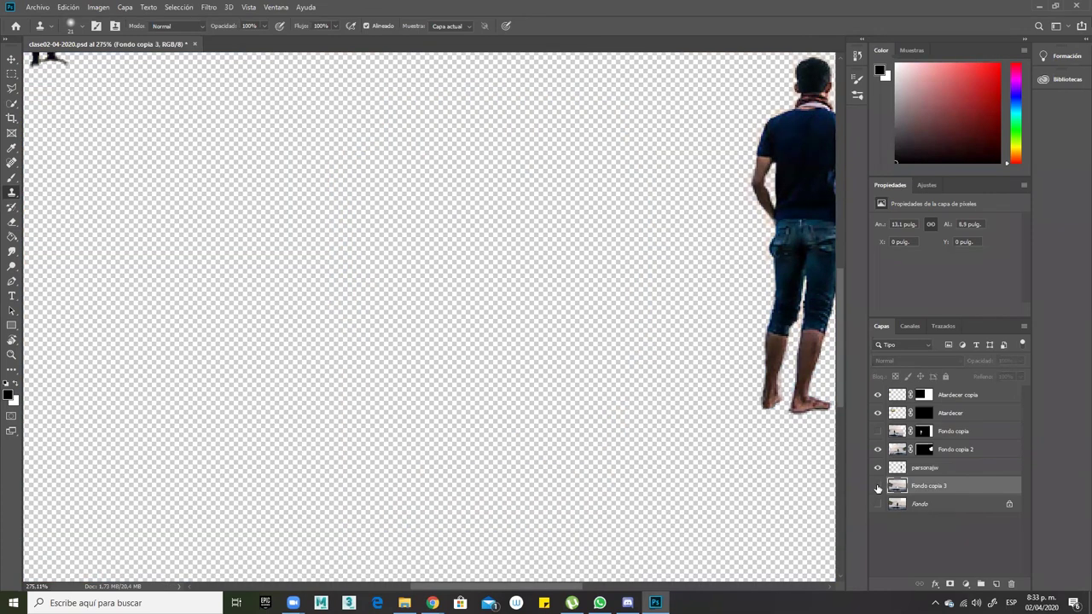
double_click(926, 485)
text(Paisaje)
key(Return)
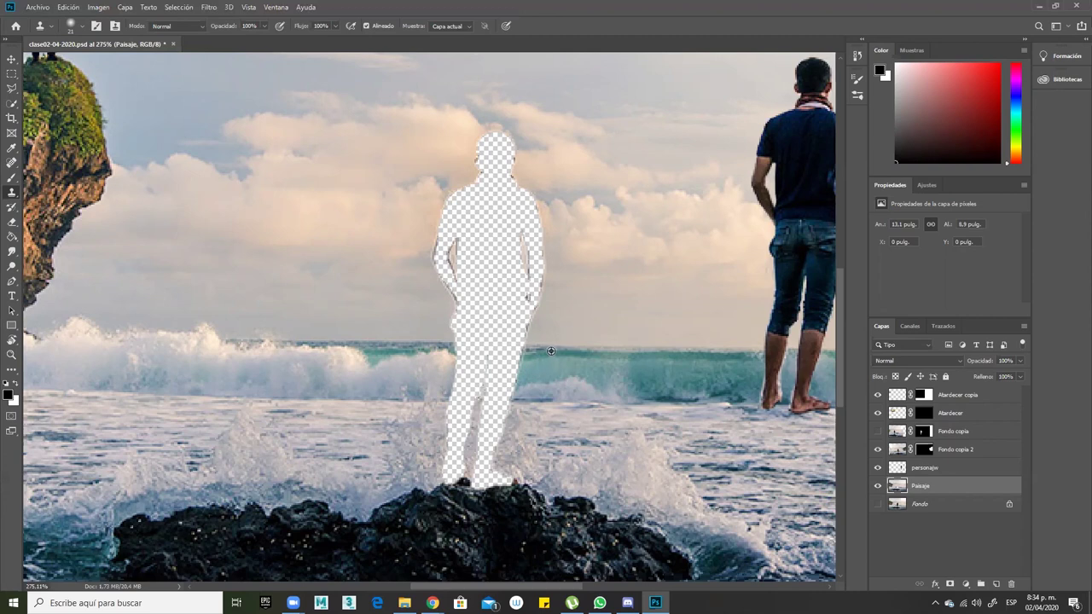
Clone the horizon line and upper wave across the hole at hip height, undoing unsuitable strokes.
drag(528, 349, 439, 342)
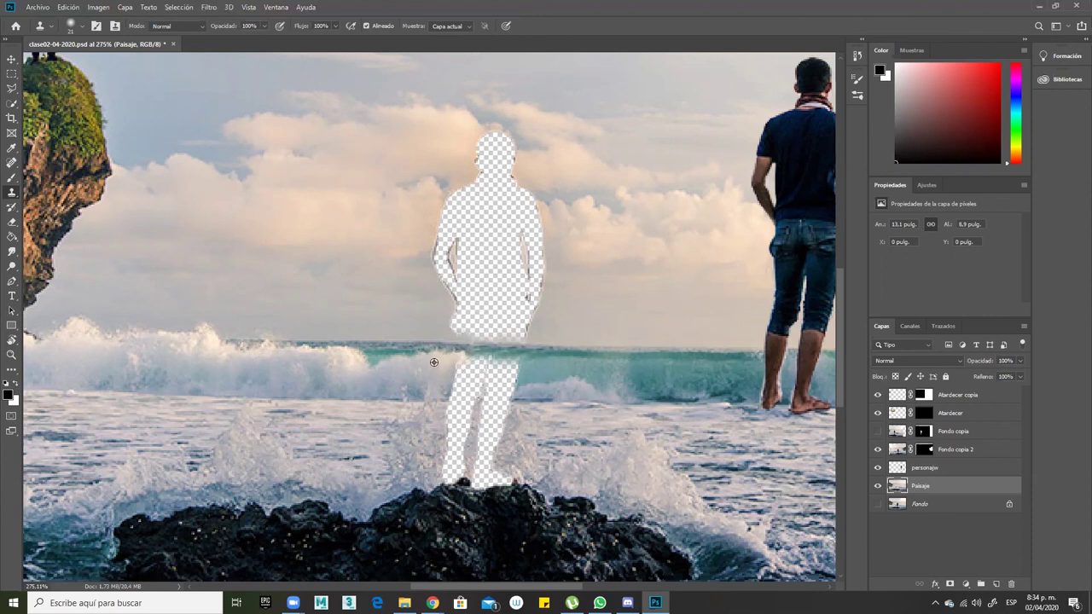
mouse_move(456, 363)
mouse_down()
mouse_move(455, 389)
mouse_move(460, 369)
mouse_move(518, 369)
mouse_move(507, 366)
mouse_up()
key(ctrl+z)
key(ctrl+z)
key(ctrl+z)
key(ctrl+z)
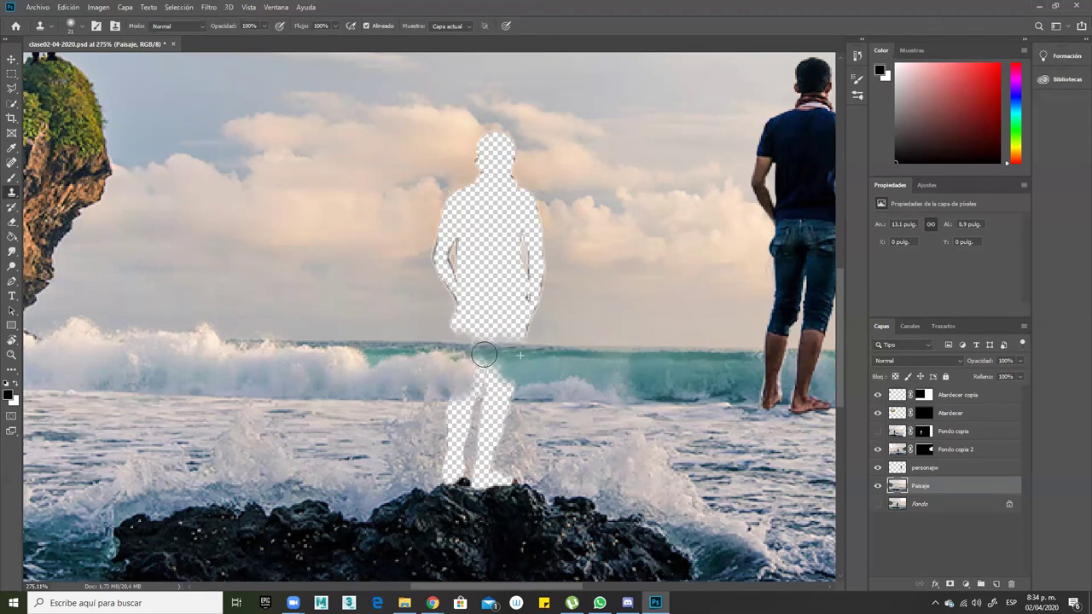
Clone the nearby turquoise wave and its foam over the upper-leg gap, resampling the source as needed.
alt+click(523, 390)
mouse_move(512, 388)
mouse_down()
mouse_move(499, 388)
mouse_move(528, 375)
mouse_up()
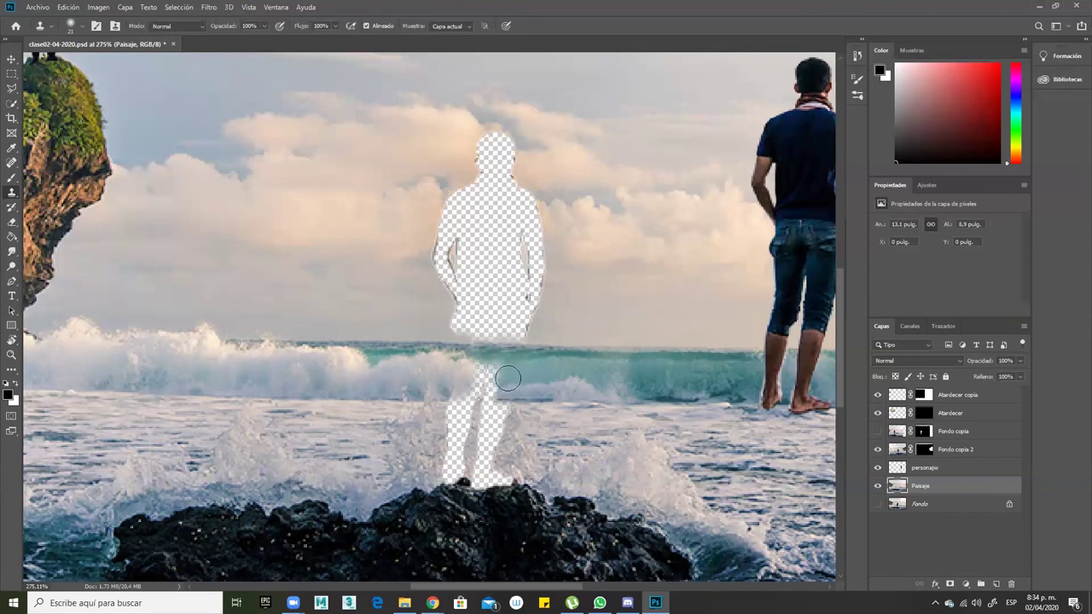
alt+click(511, 371)
mouse_move(488, 372)
mouse_down()
mouse_move(480, 375)
mouse_move(523, 392)
mouse_up()
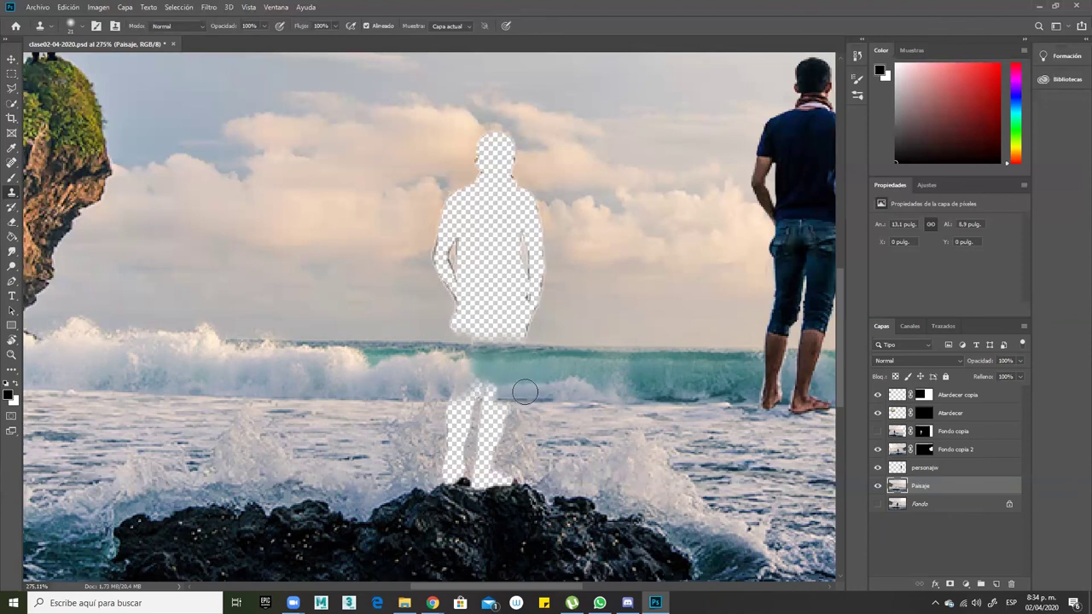
drag(505, 390, 459, 379)
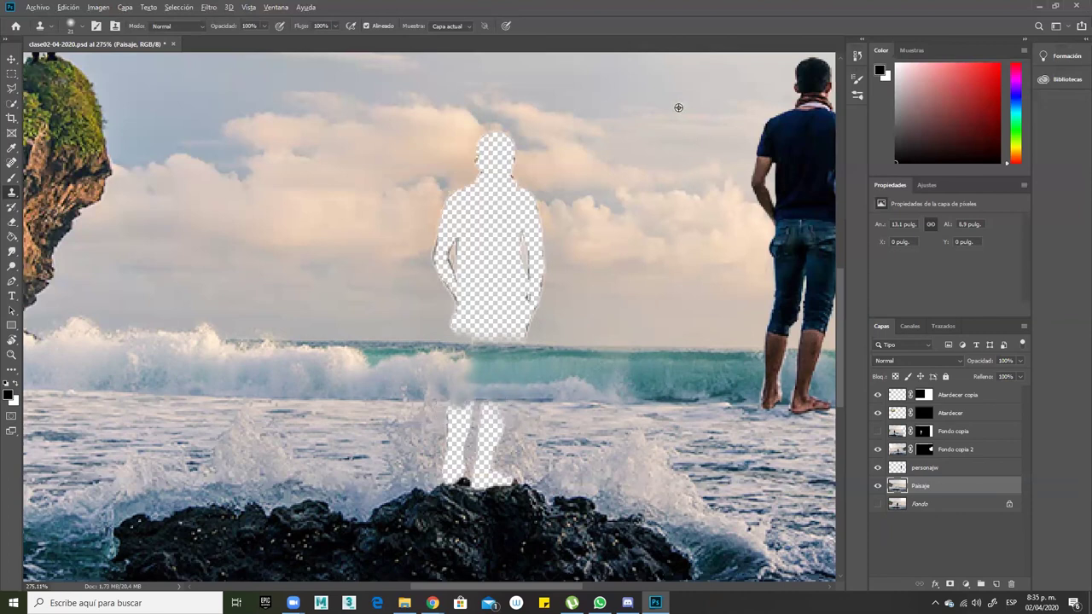
Try cloning sky and cliff texture into the left leg gap, and undo the cliff stroke.
alt+click(639, 92)
mouse_move(456, 433)
mouse_down()
mouse_move(463, 419)
mouse_move(482, 522)
mouse_up()
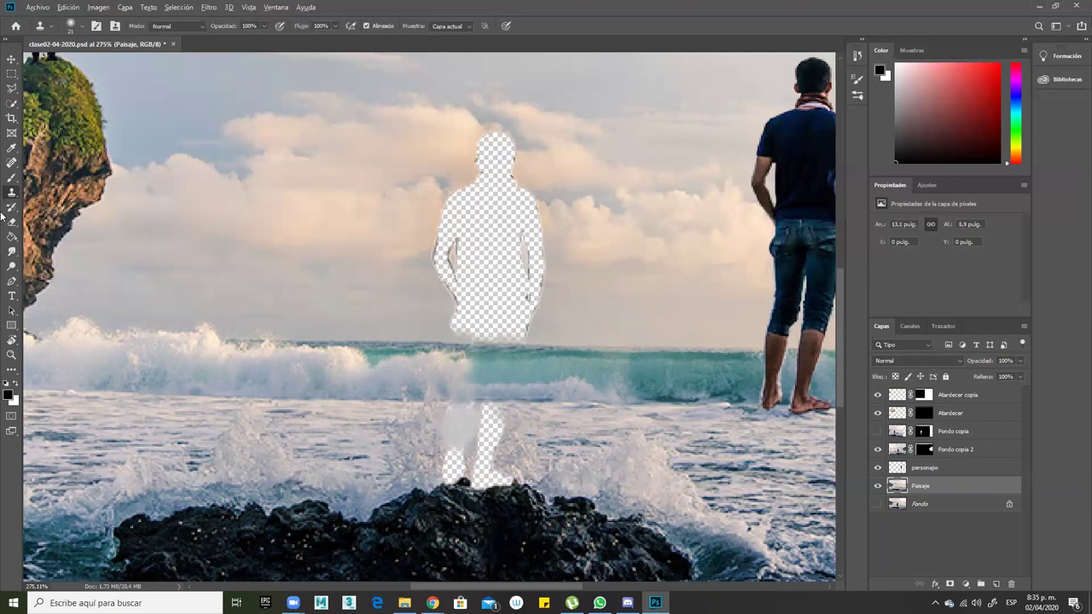
drag(418, 425, 480, 419)
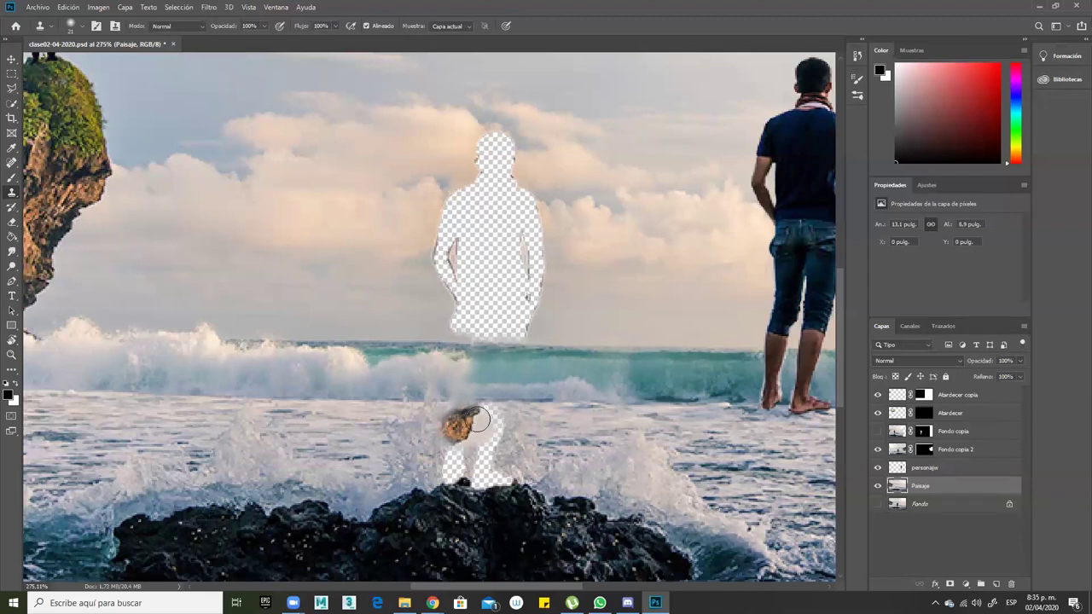
key(ctrl+z)
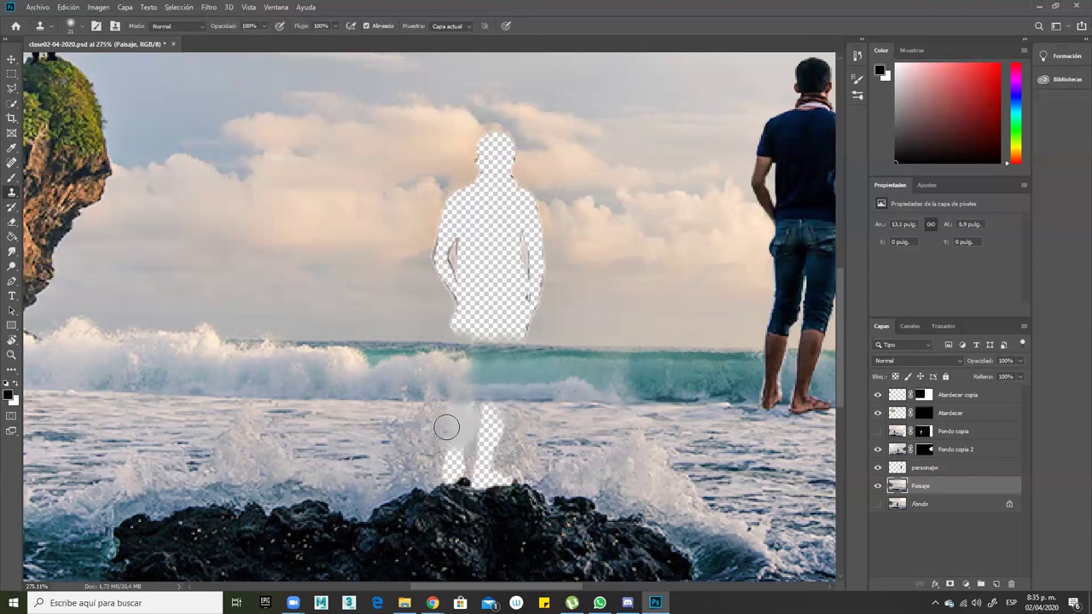
Clone splash foam and the rock's edge over the leg and foot gaps, using 34% brush hardness for the feet.
mouse_move(454, 419)
mouse_down()
mouse_move(421, 438)
mouse_move(436, 458)
mouse_move(528, 425)
mouse_move(497, 409)
mouse_move(528, 435)
mouse_move(502, 445)
mouse_move(504, 428)
mouse_move(516, 449)
mouse_move(492, 457)
mouse_move(509, 428)
mouse_move(427, 437)
mouse_move(460, 458)
mouse_move(464, 446)
mouse_move(443, 469)
mouse_move(425, 462)
mouse_move(457, 466)
mouse_up()
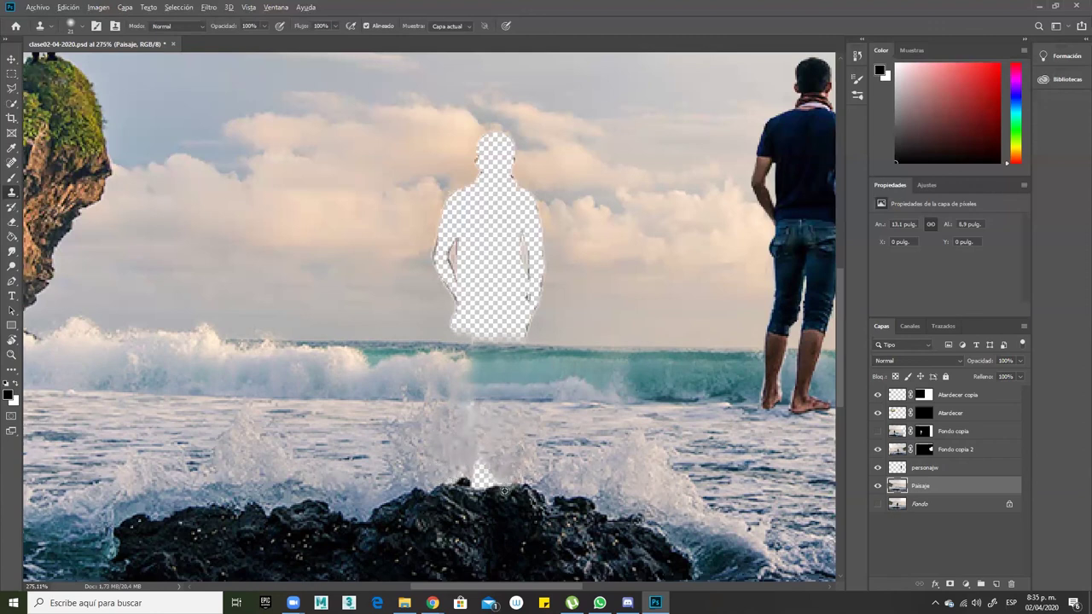
alt+click(507, 488)
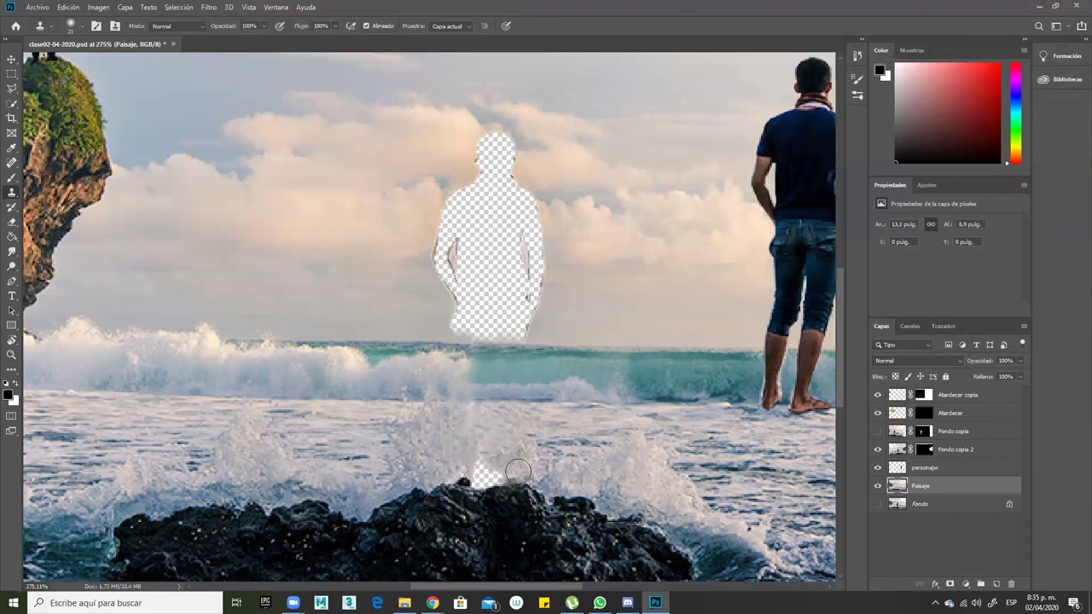
right_click(526, 416)
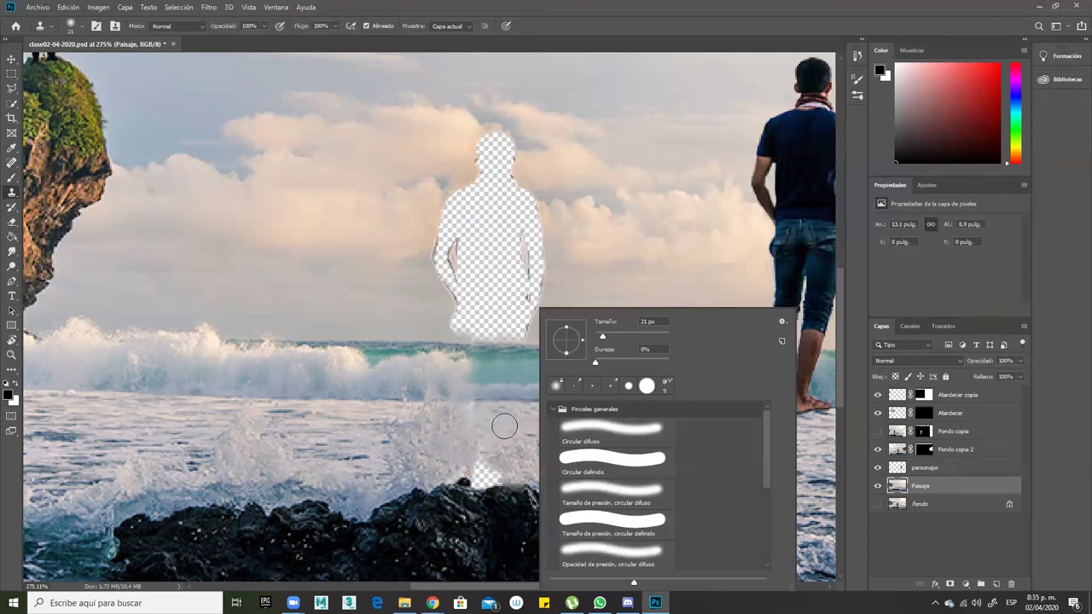
drag(517, 439, 487, 474)
drag(597, 360, 605, 360)
key(Return)
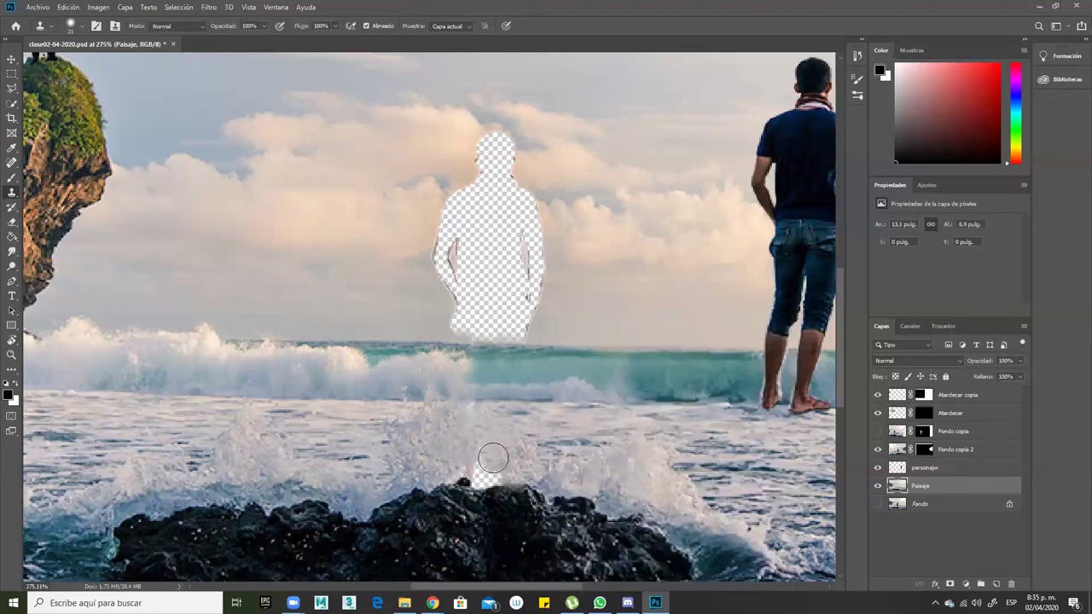
mouse_move(491, 462)
mouse_down()
mouse_move(481, 470)
mouse_move(493, 475)
mouse_move(471, 454)
mouse_move(576, 472)
mouse_move(561, 521)
mouse_move(587, 546)
mouse_up()
Lower the stamp's hardness and clone the sky just above the horizon into the bottom of the torso hole.
mouse_move(556, 391)
mouse_down()
mouse_move(487, 378)
mouse_move(517, 389)
mouse_move(524, 365)
mouse_up()
right_click(553, 357)
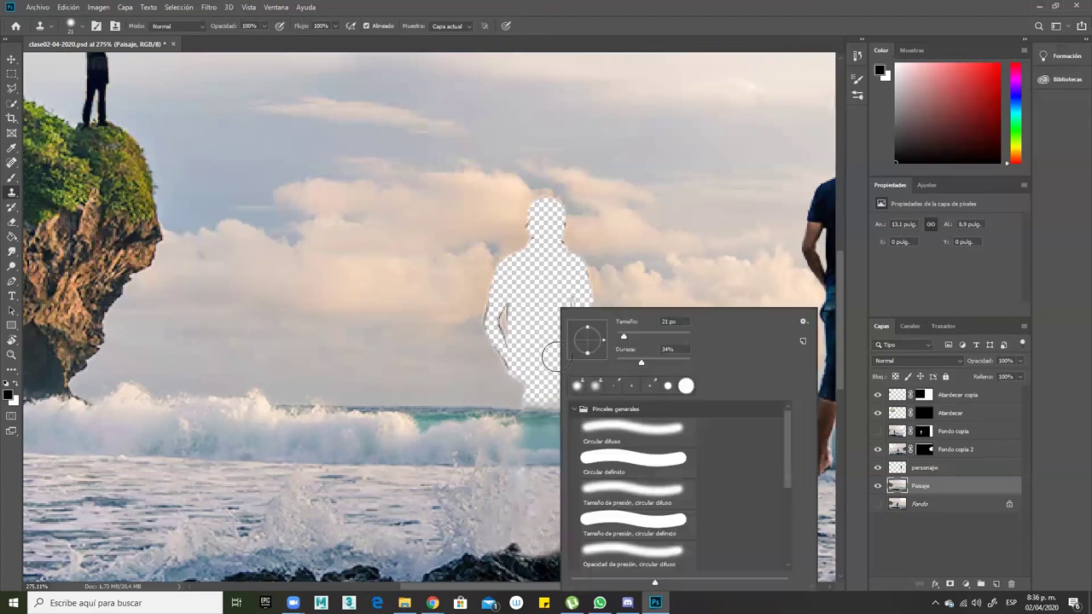
drag(631, 360, 621, 363)
click(486, 377)
drag(494, 383, 563, 394)
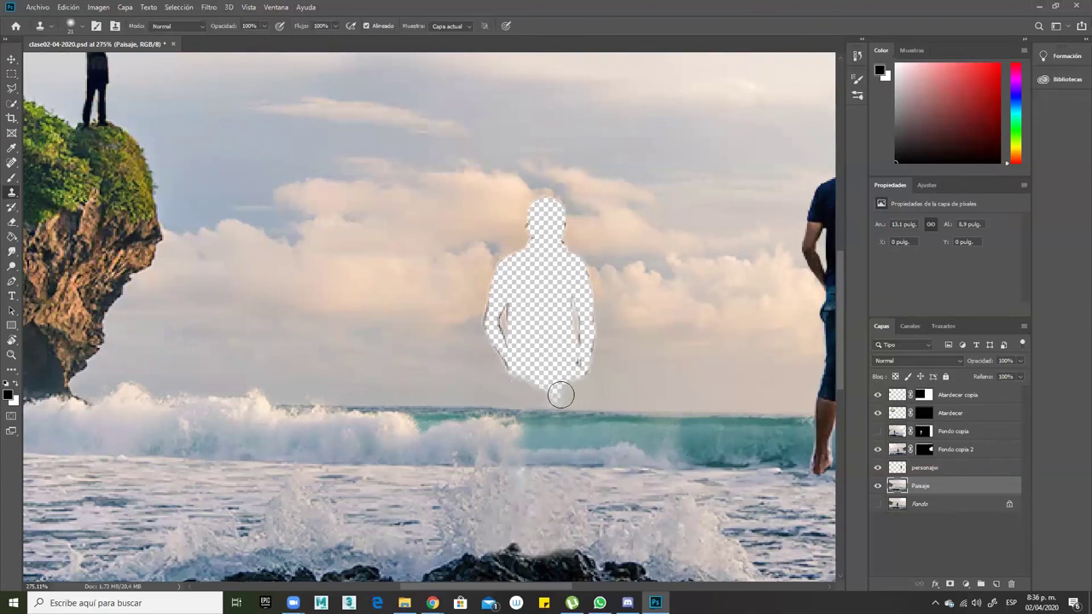
alt+click(498, 389)
drag(543, 395, 566, 396)
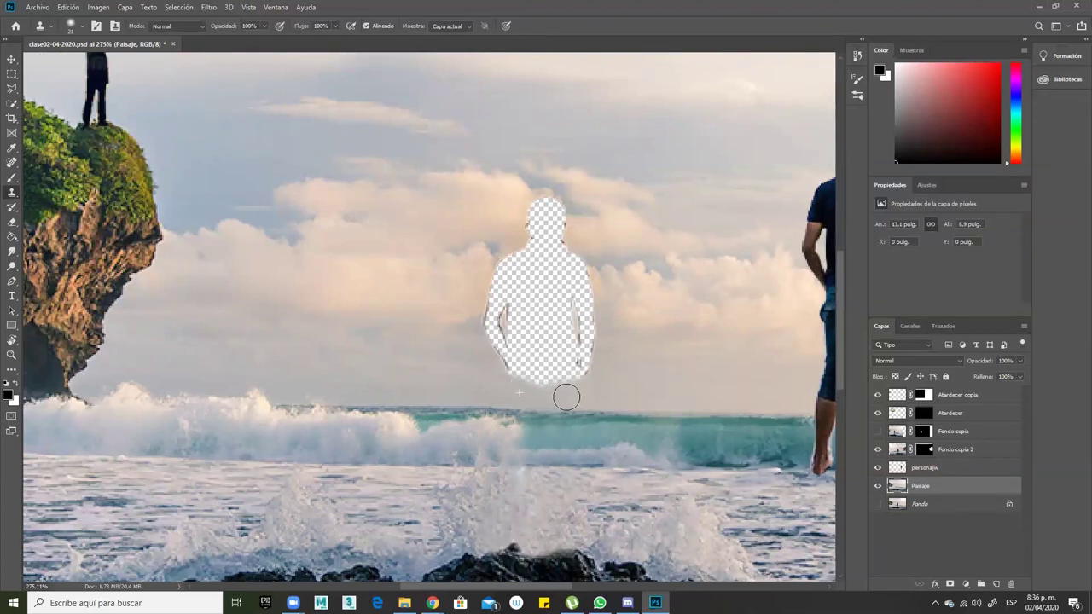
alt+click(533, 412)
click(572, 363)
Clone neighbouring clouds over both arm gaps of the torso hole, undoing strokes that do not match.
alt+click(623, 356)
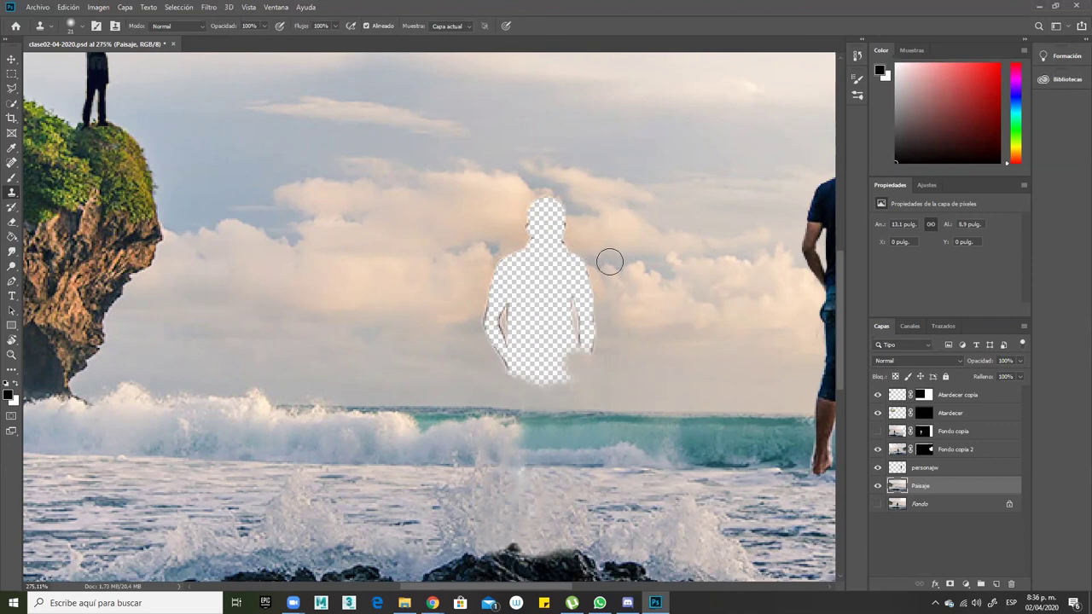
mouse_move(563, 283)
mouse_down()
mouse_move(534, 287)
mouse_move(578, 275)
mouse_move(573, 301)
mouse_move(600, 279)
mouse_up()
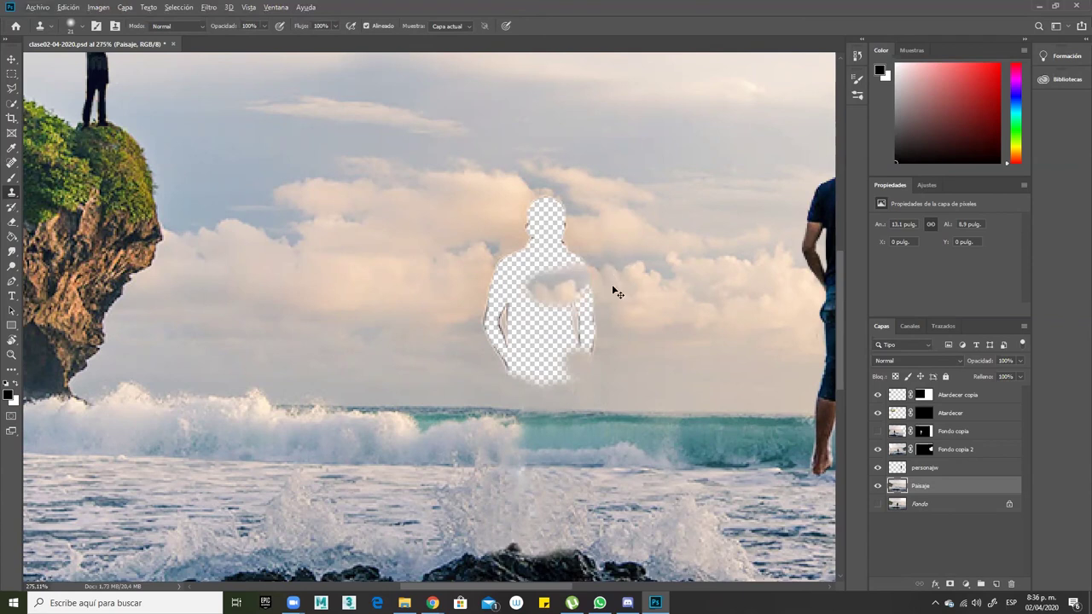
key(ctrl+z)
drag(579, 274, 593, 290)
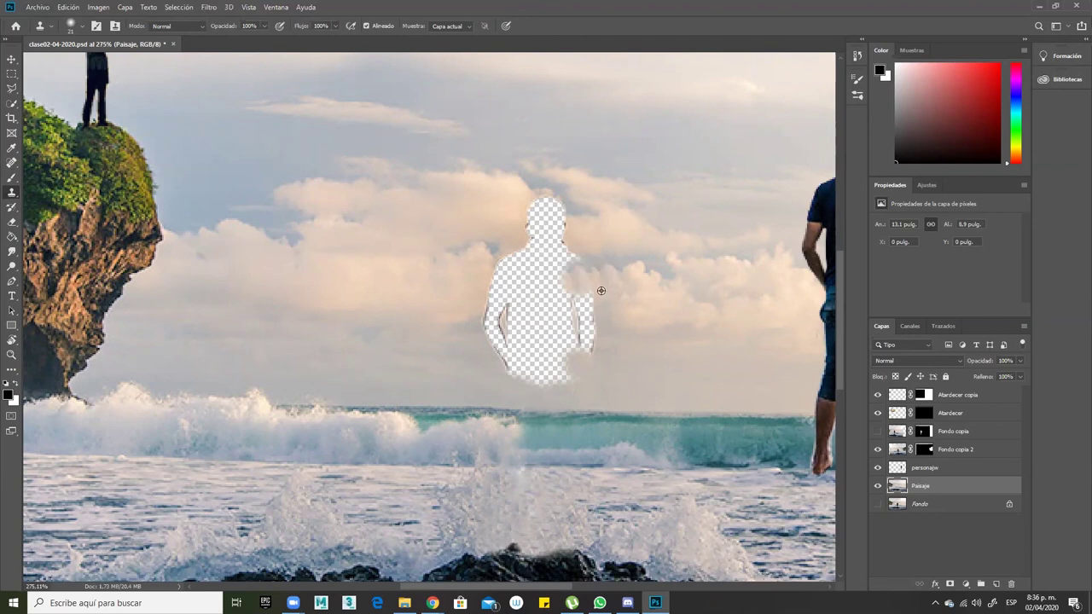
key(ctrl+z)
alt+click(467, 273)
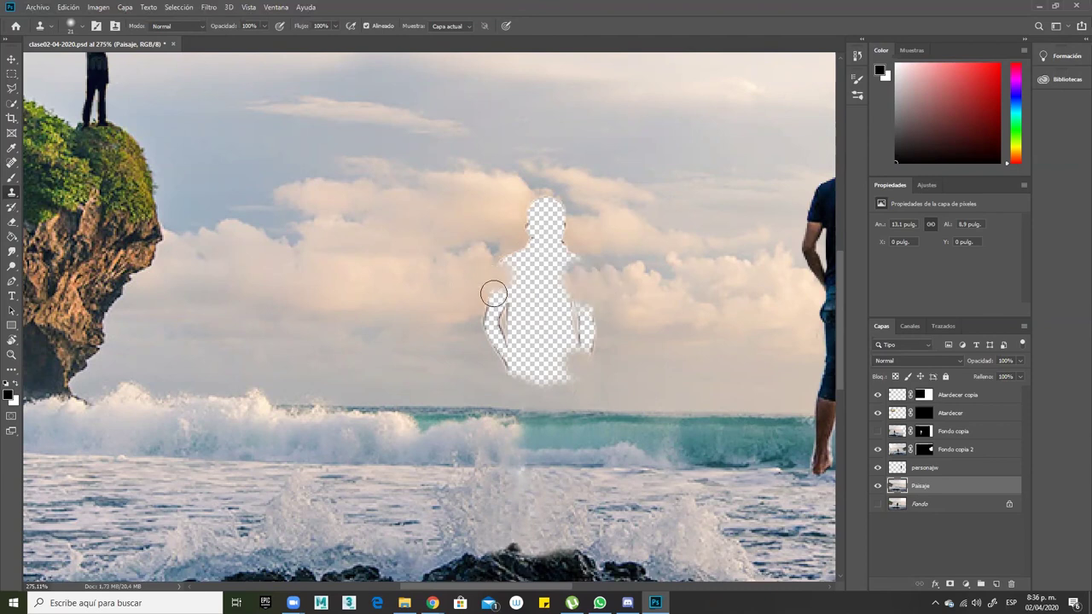
mouse_move(498, 291)
mouse_down()
mouse_move(478, 312)
mouse_move(503, 310)
mouse_move(460, 345)
mouse_move(492, 329)
mouse_move(475, 362)
mouse_move(501, 355)
mouse_up()
mouse_move(604, 354)
mouse_down()
mouse_move(587, 336)
mouse_move(617, 343)
mouse_move(588, 322)
mouse_move(593, 338)
mouse_move(585, 312)
mouse_move(592, 319)
mouse_move(607, 295)
mouse_up()
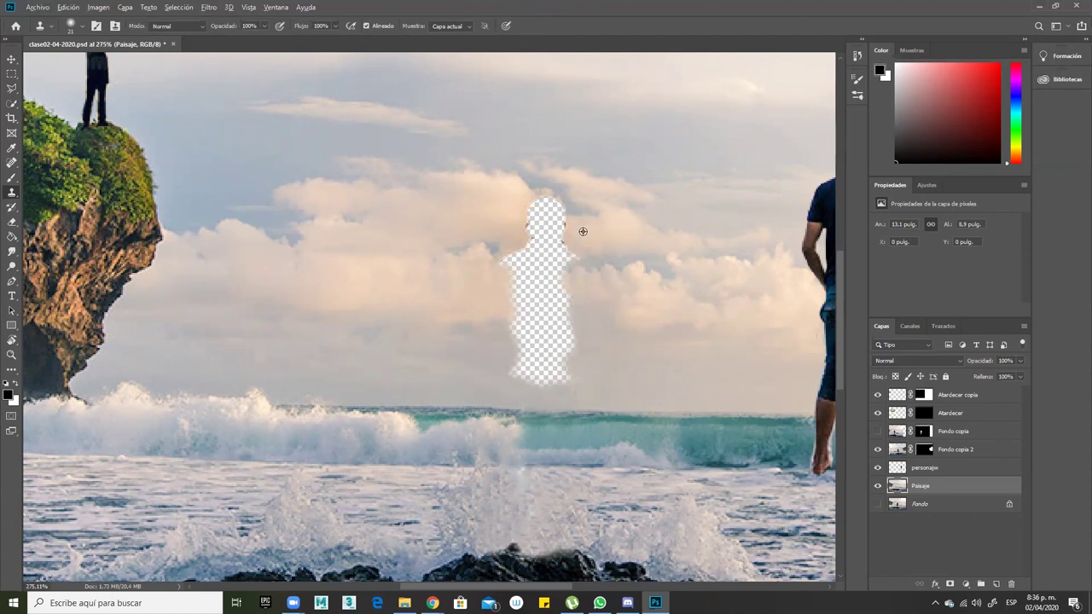
Clone the adjacent clouds over the neck and head of the hole.
alt+click(513, 228)
drag(513, 227, 524, 227)
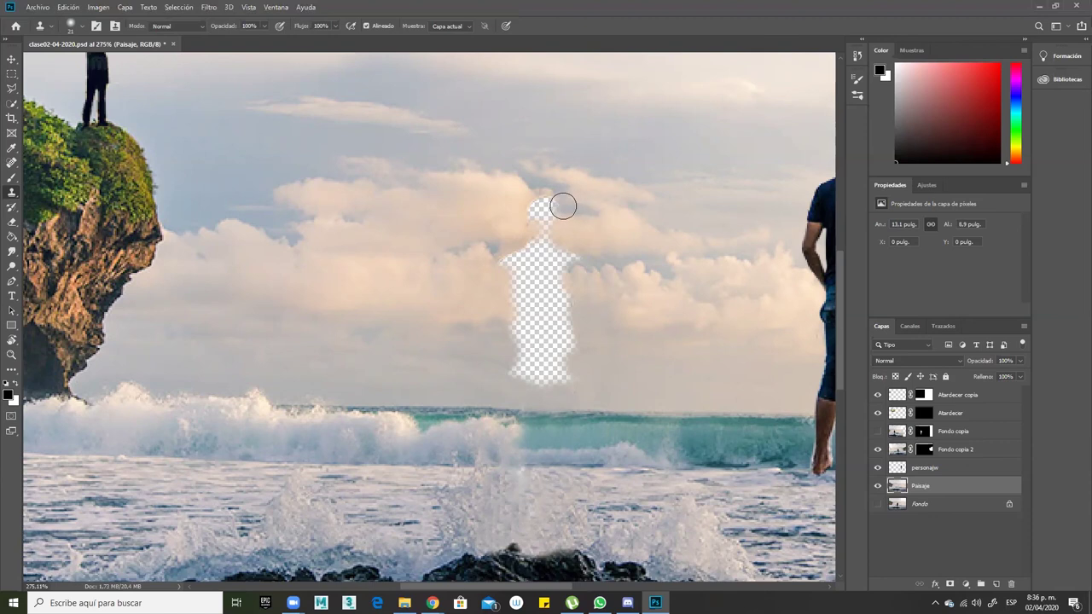
alt+click(500, 195)
mouse_move(516, 203)
mouse_down()
mouse_move(541, 202)
mouse_move(512, 210)
mouse_move(543, 222)
mouse_move(537, 247)
mouse_move(526, 222)
mouse_move(546, 238)
mouse_up()
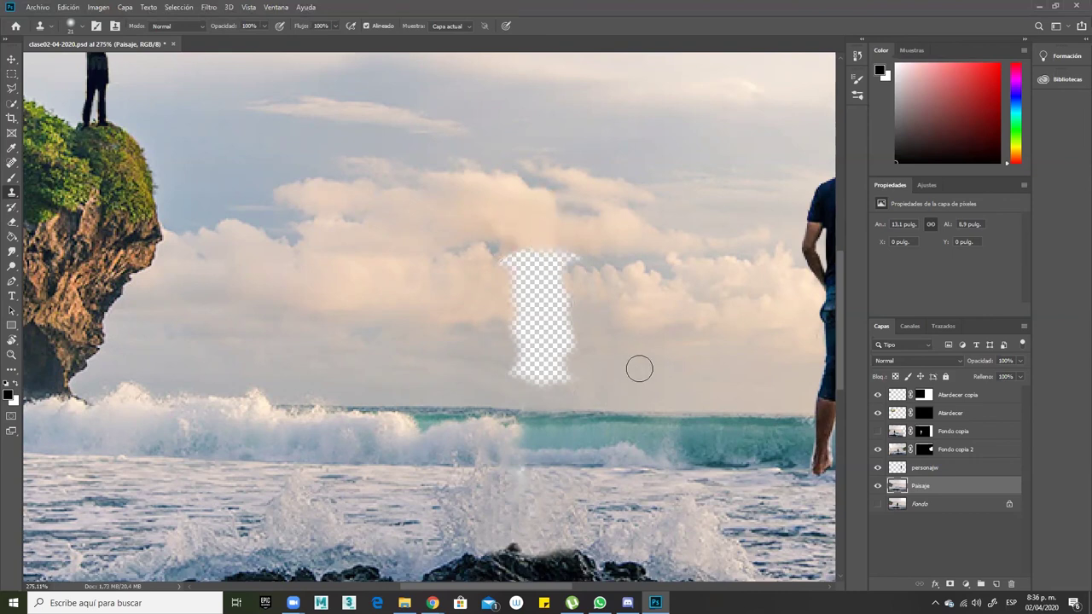
Clone clouds from both sides over the chest gap, undoing and repainting the upper patch.
mouse_move(596, 294)
mouse_down()
mouse_move(562, 295)
mouse_move(556, 319)
mouse_up()
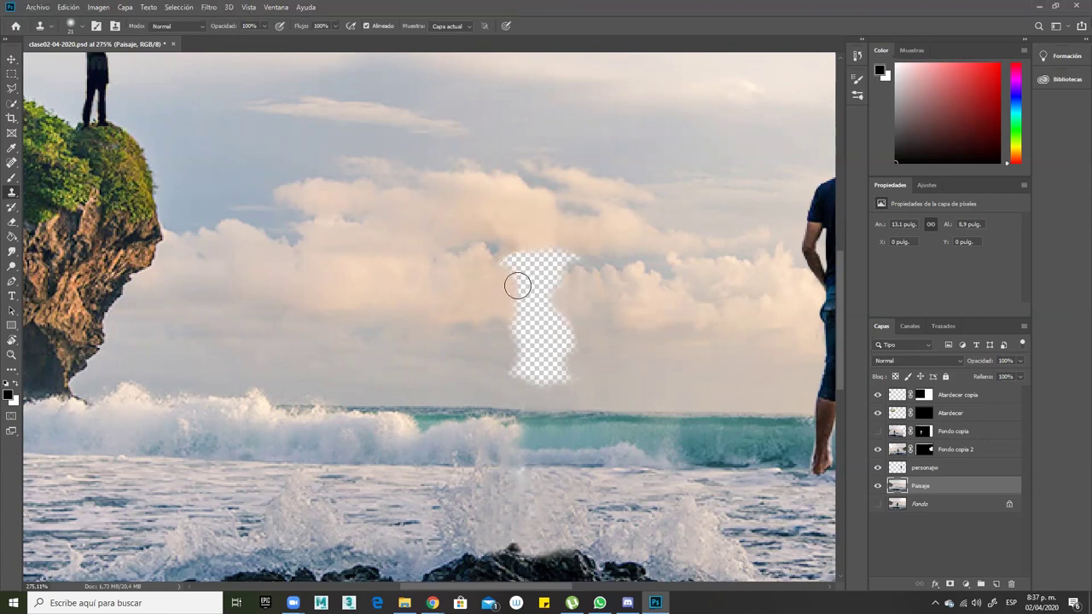
drag(512, 261, 545, 292)
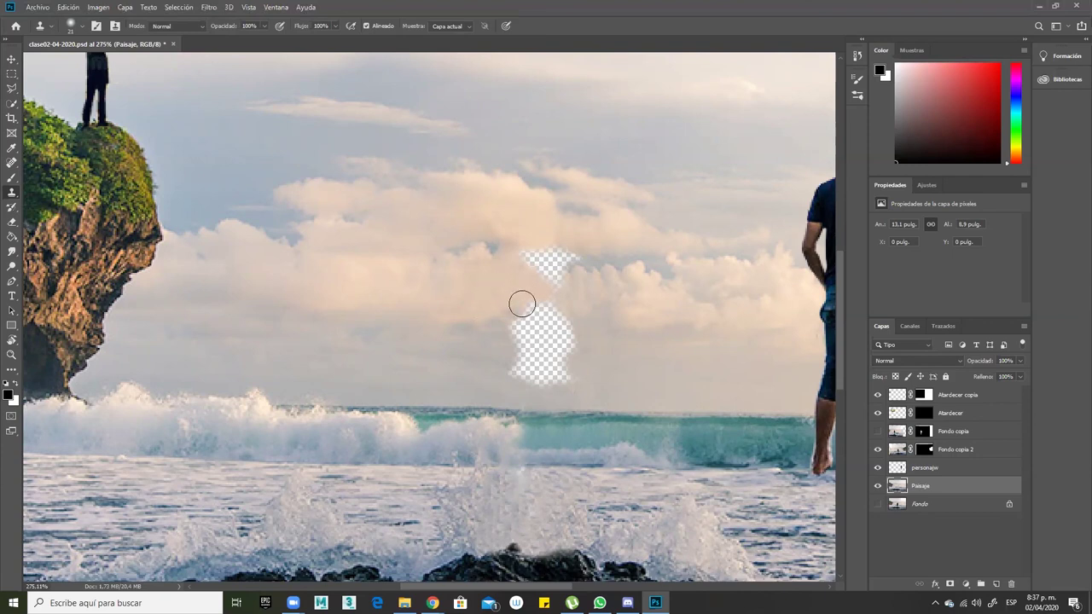
drag(556, 307, 541, 307)
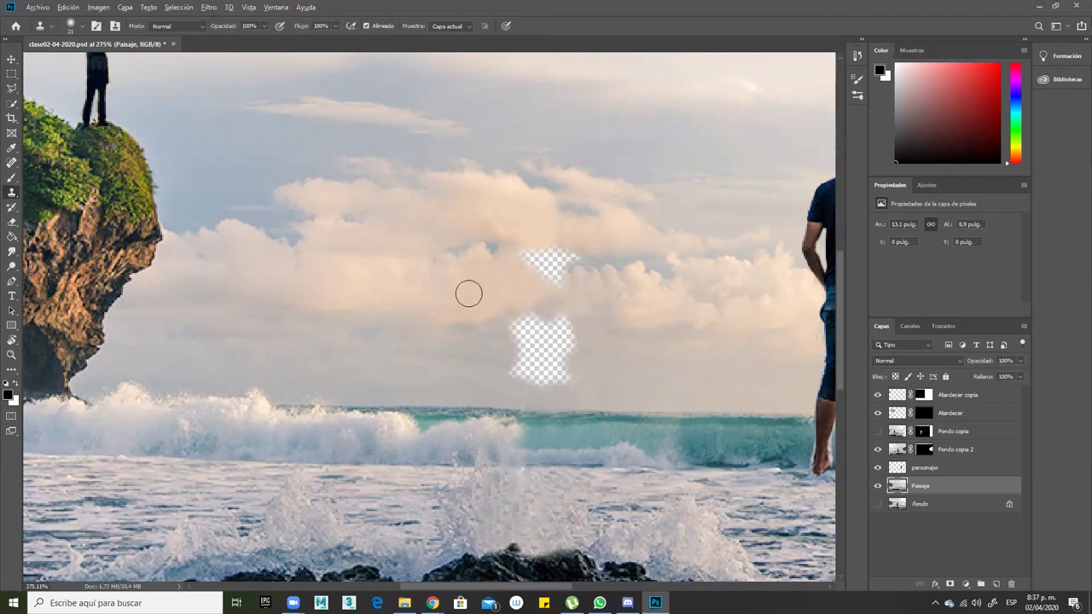
mouse_move(523, 270)
mouse_down()
mouse_move(577, 284)
mouse_move(551, 268)
mouse_move(583, 244)
mouse_move(553, 254)
mouse_up()
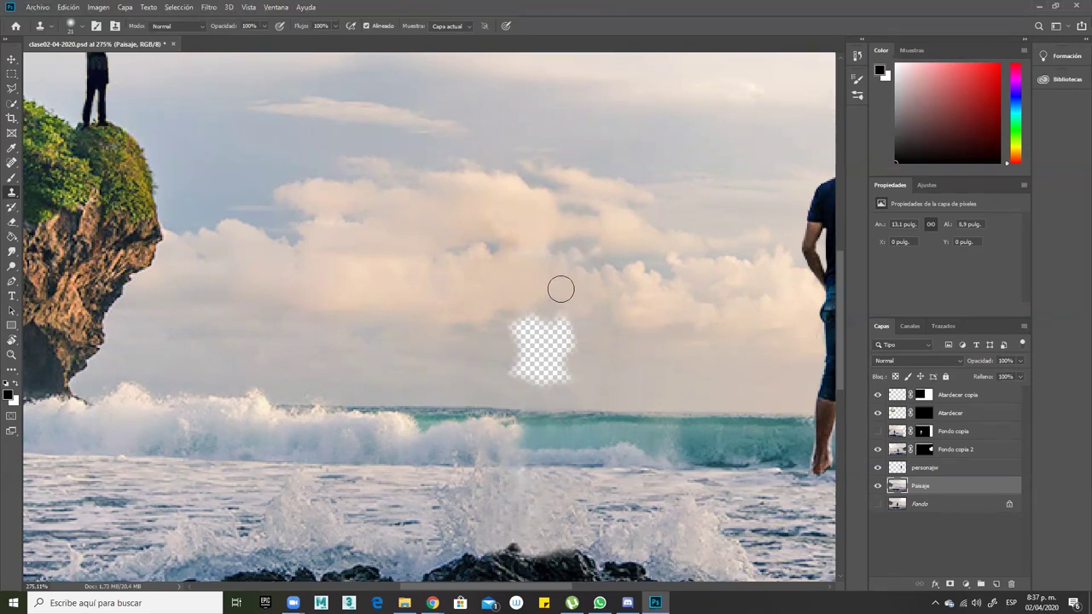
key(ctrl+z)
key(ctrl+z)
key(ctrl+z)
drag(554, 253, 595, 250)
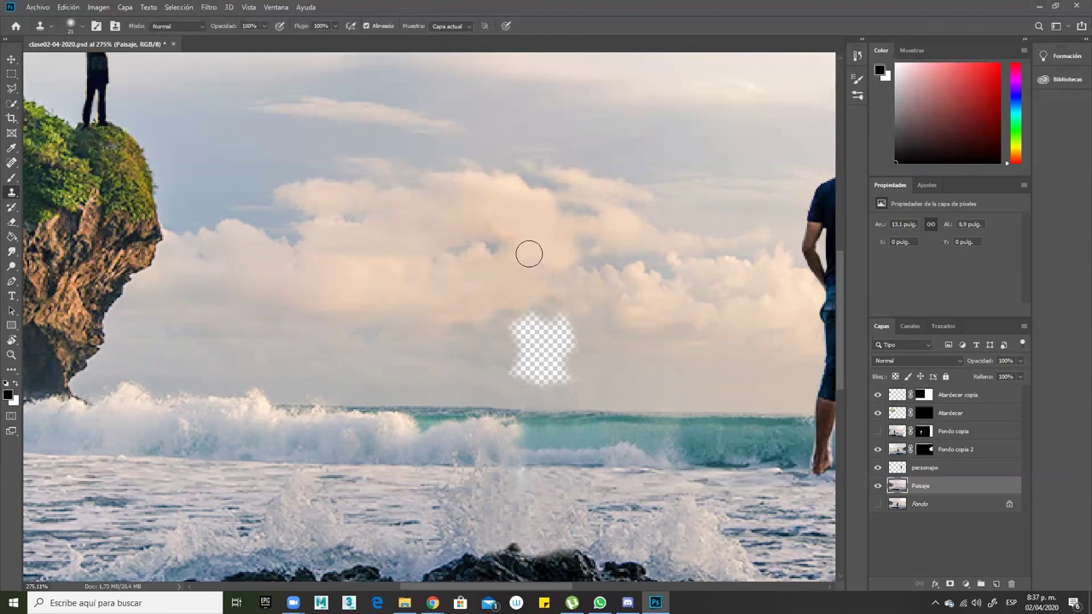
Clone soft sky over the last gap above the horizon and view the whole composition.
mouse_move(578, 355)
mouse_down()
mouse_move(508, 355)
mouse_move(548, 358)
mouse_move(510, 371)
mouse_move(558, 378)
mouse_move(524, 379)
mouse_move(516, 338)
mouse_move(616, 348)
mouse_move(534, 346)
mouse_move(564, 331)
mouse_move(557, 321)
mouse_move(566, 336)
mouse_move(532, 327)
mouse_up()
alt+click(615, 368)
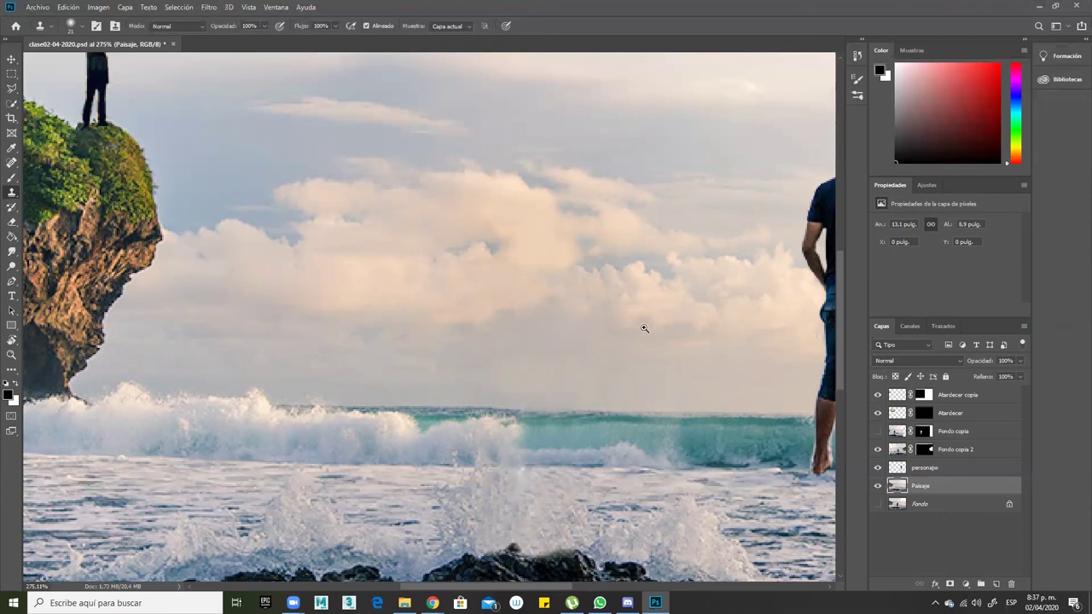
scroll(644, 328, down, 1)
scroll(596, 345, down, 10)
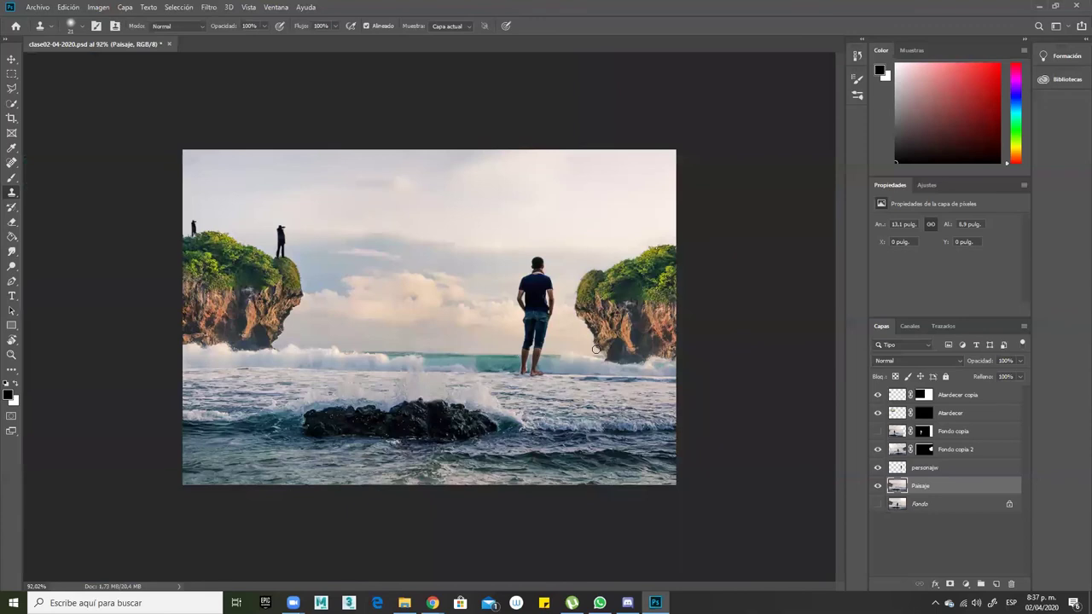
Move the large standing man from beside the distant cliff back onto the dark rock in the foreground.
key(v)
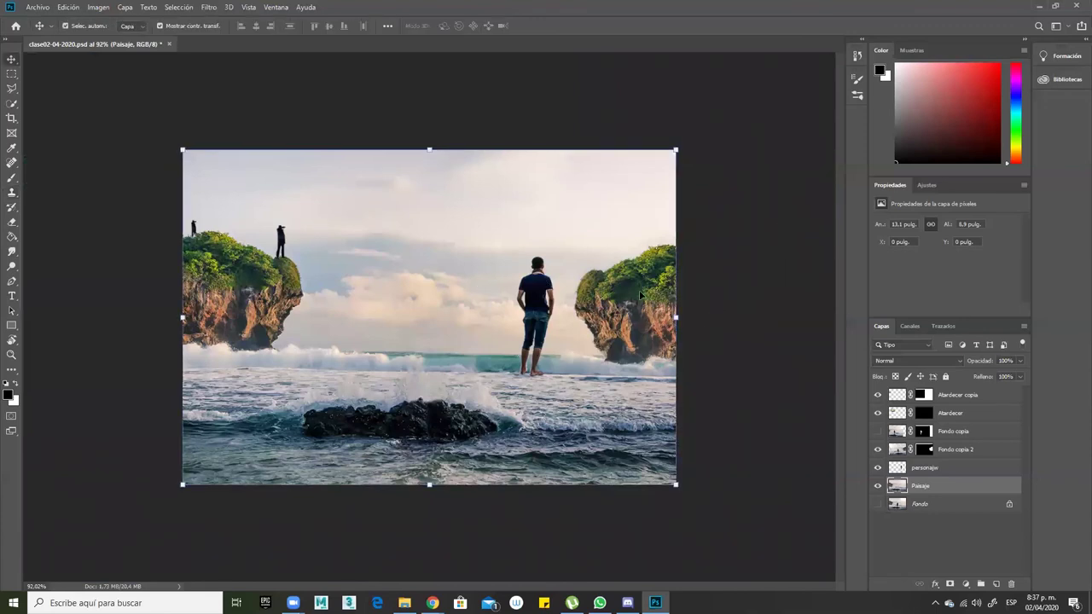
click(932, 466)
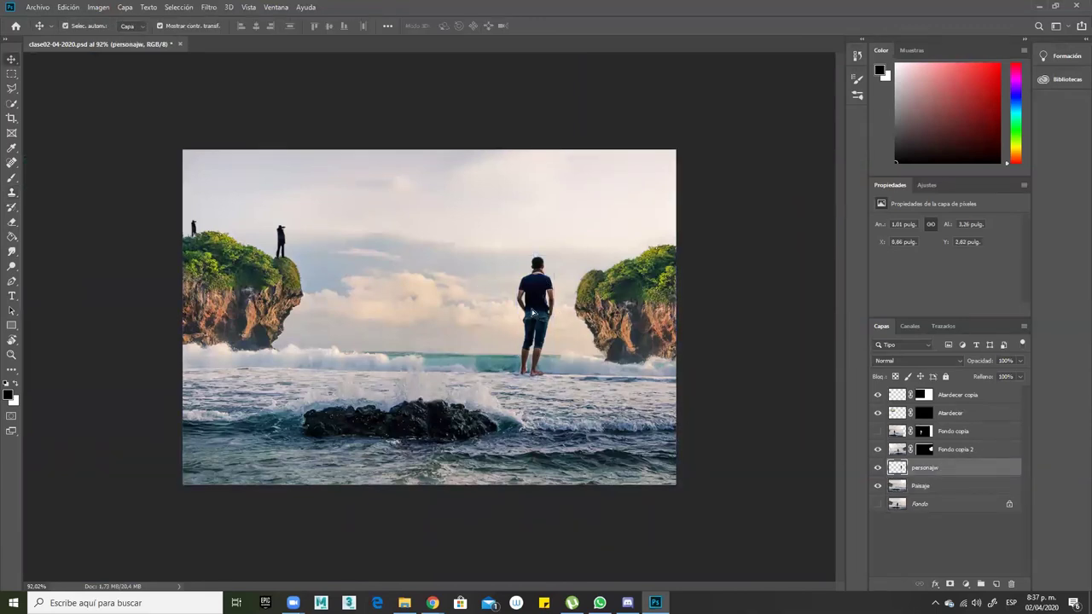
drag(518, 335, 414, 351)
click(661, 256)
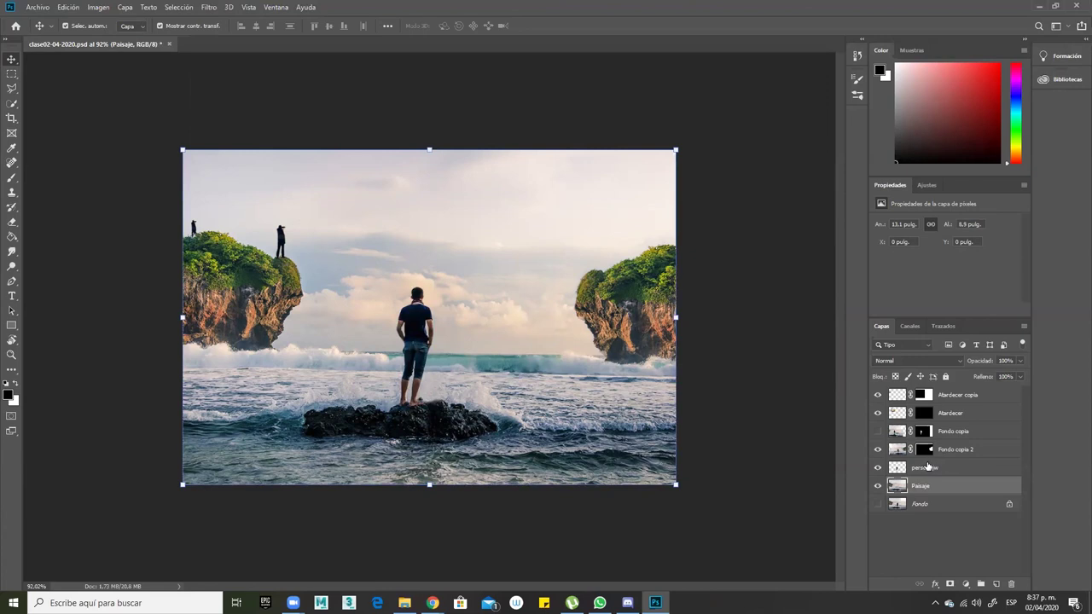
Hide and reshow the standing man's layer to check the retouched background, and make the Fondo copia layer visible.
click(877, 467)
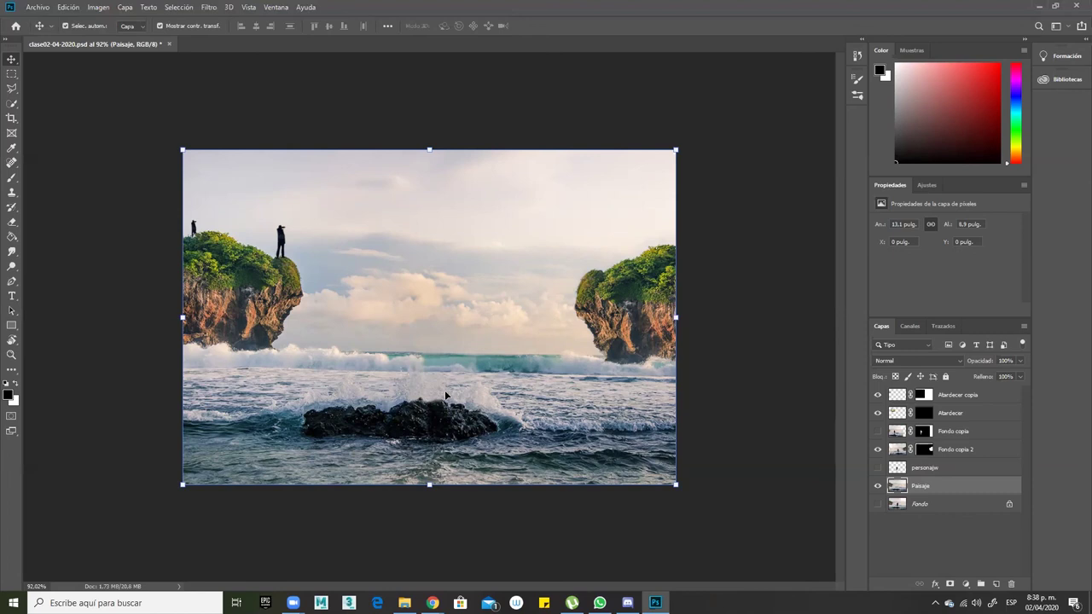
click(877, 468)
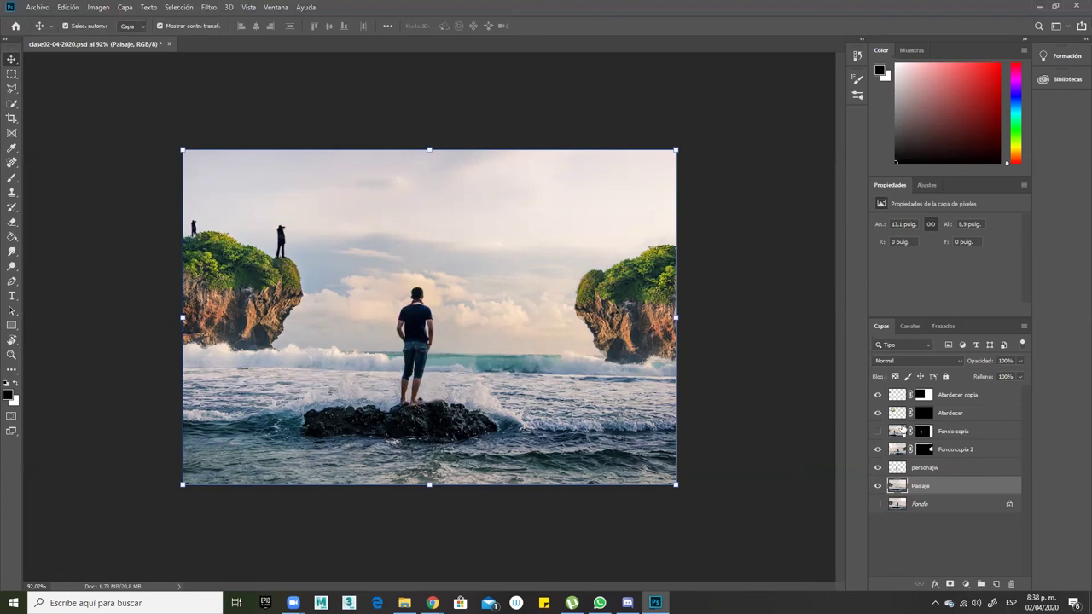
click(878, 431)
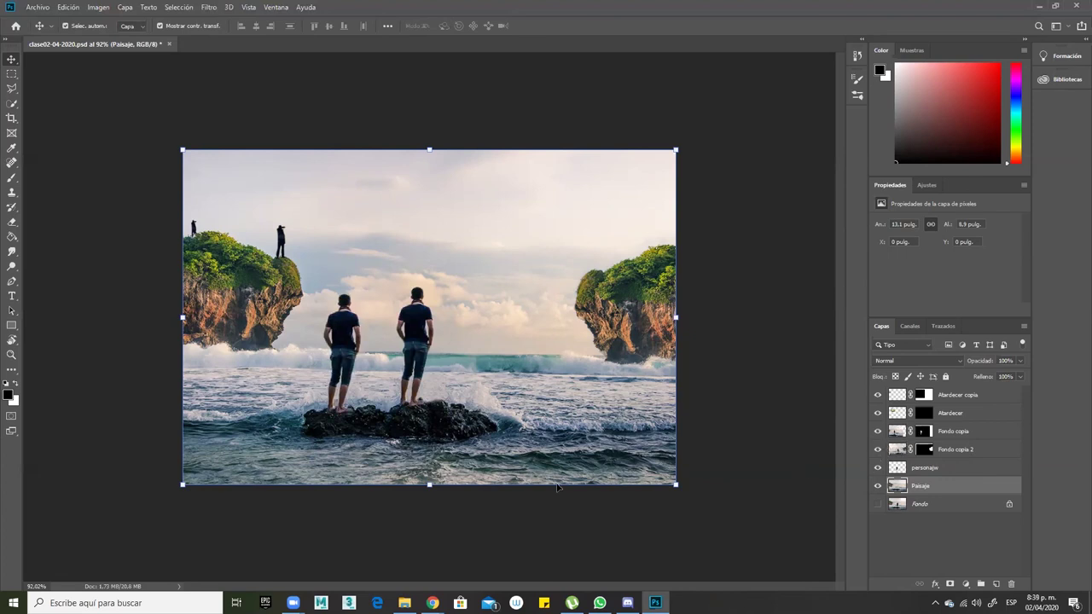